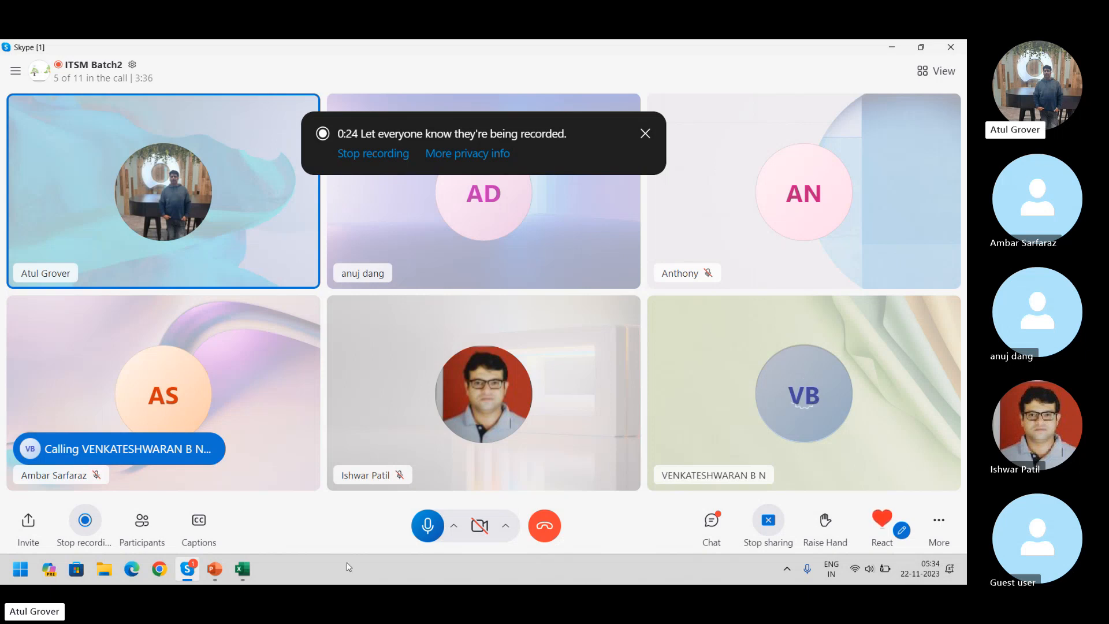
Scroll through the Incident Management slides, then return to the Skype call
left_click(214, 569)
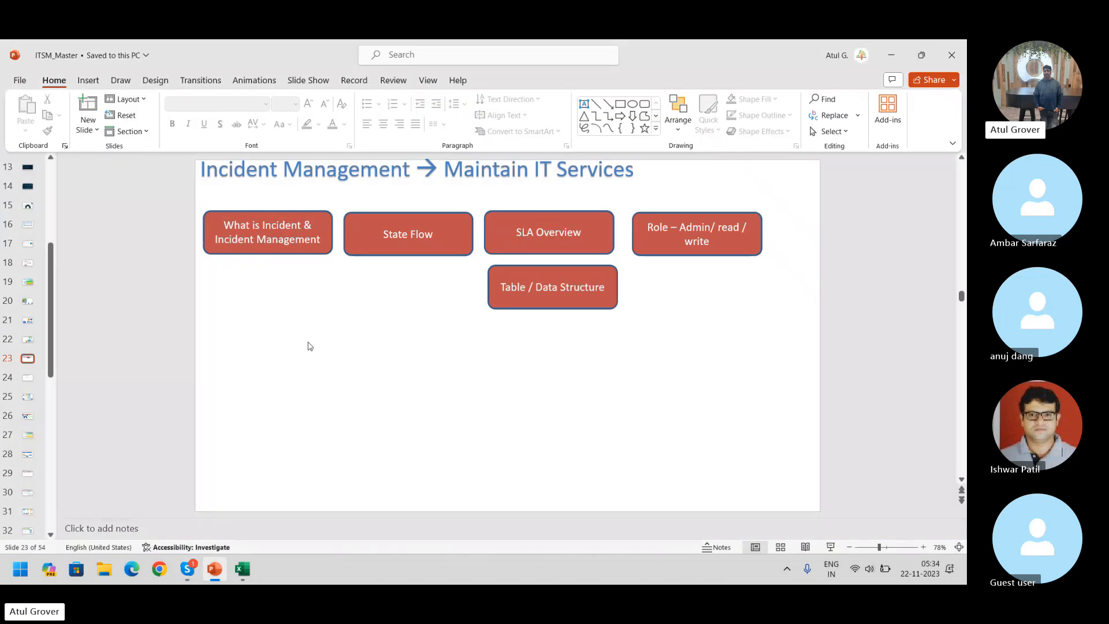
scroll(308, 345, "down", 1)
scroll(308, 346, "down", 1)
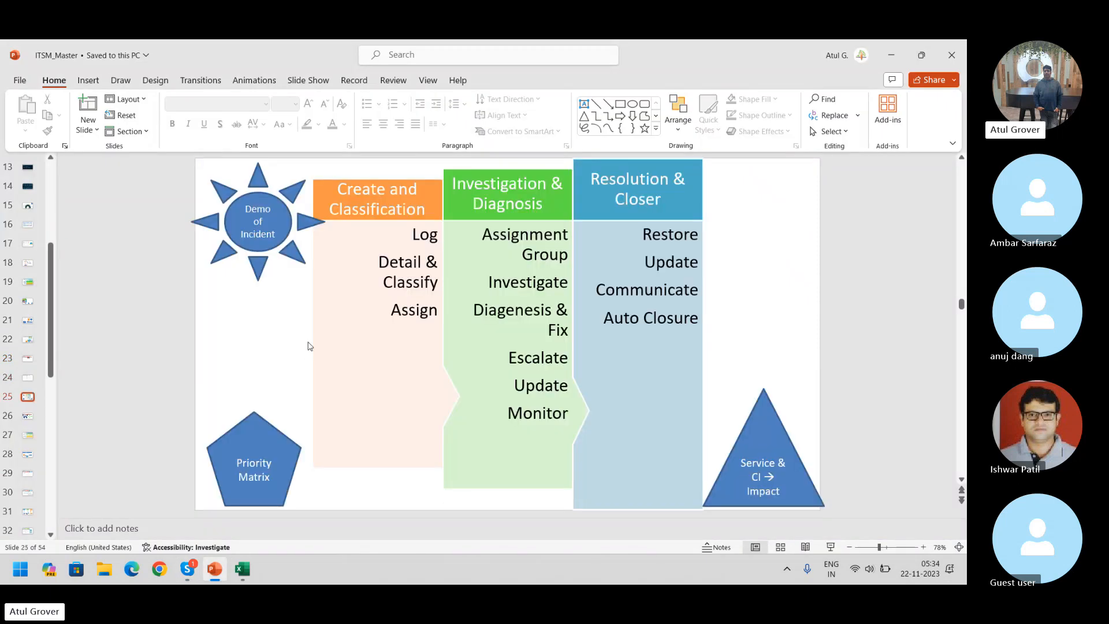
scroll(308, 346, "up", 1)
scroll(308, 344, "down", 1)
key("alt+Tab")
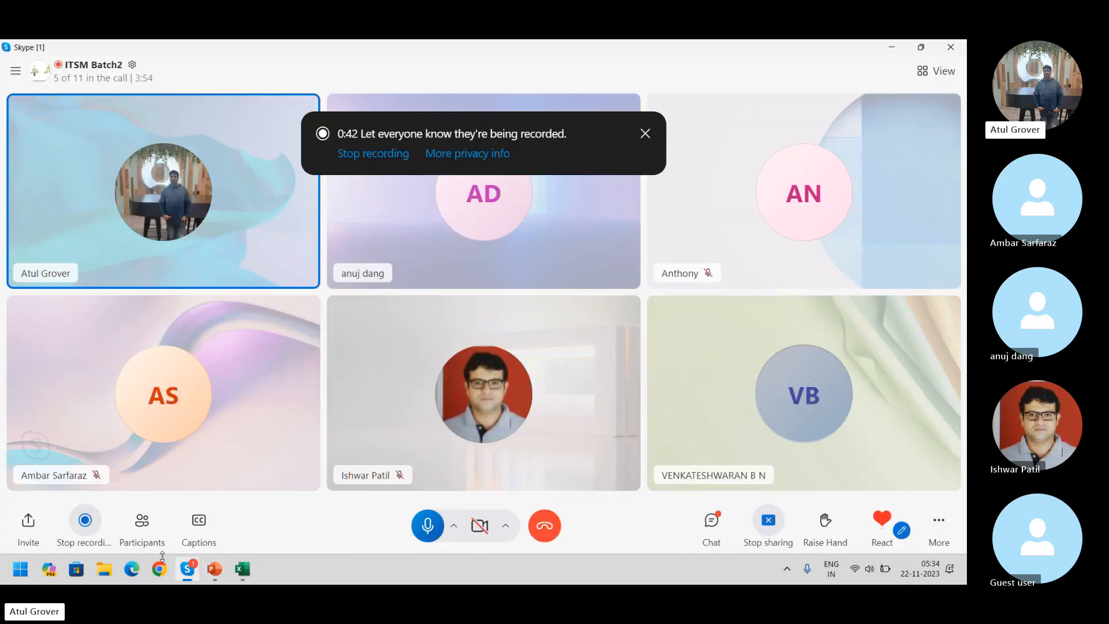
Sign in to dev181458.service-now.com in Chrome with the admin username and its password
left_click(161, 569)
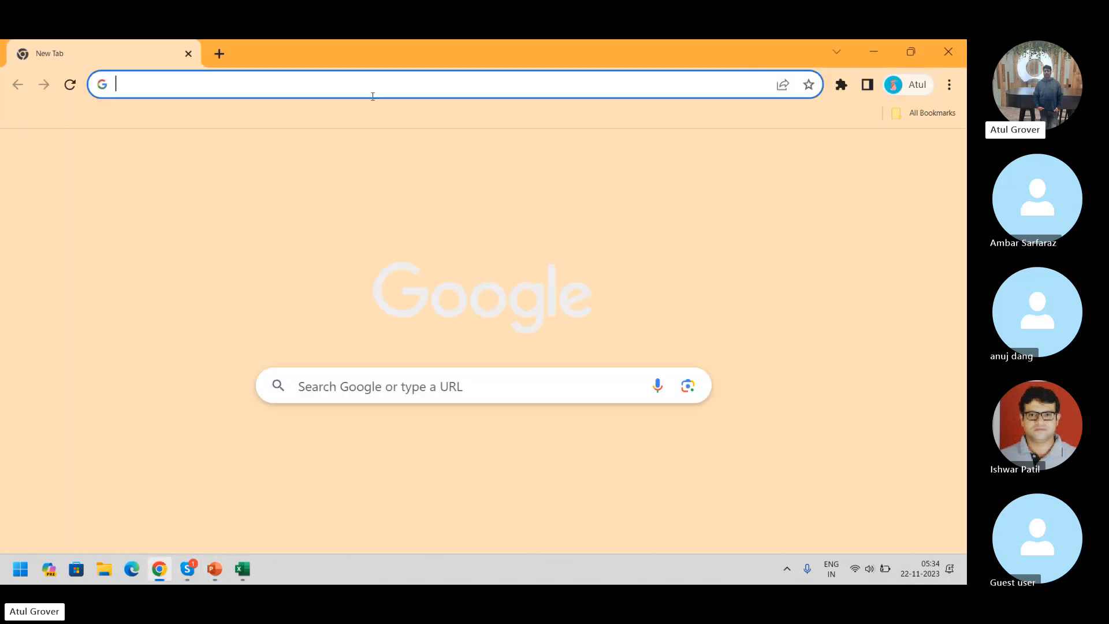
type("dev181458.service-now.com")
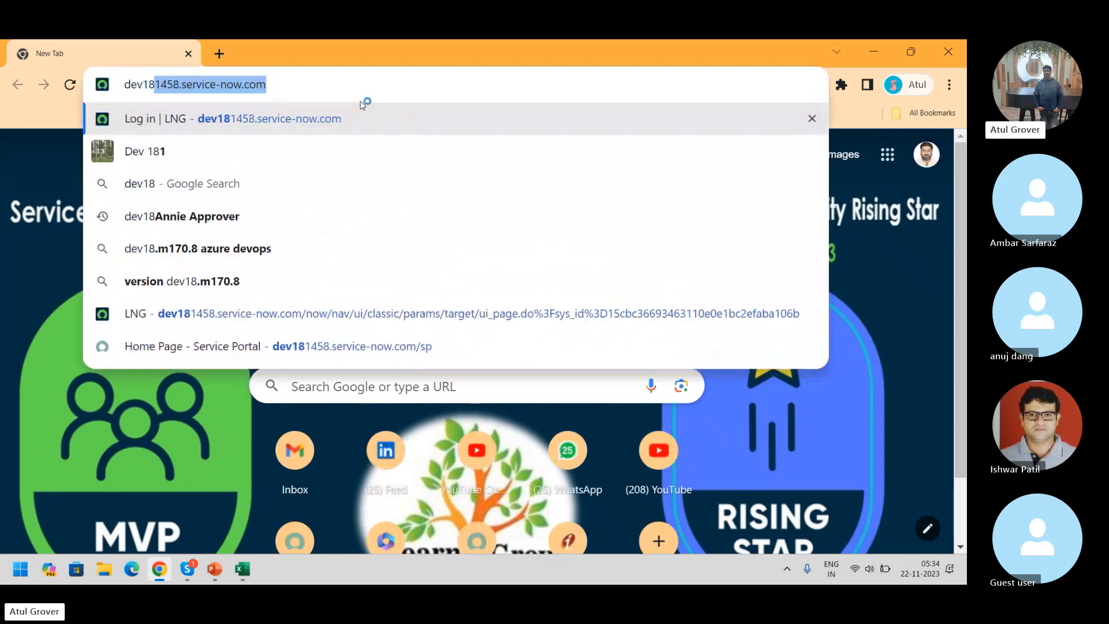
key("Return")
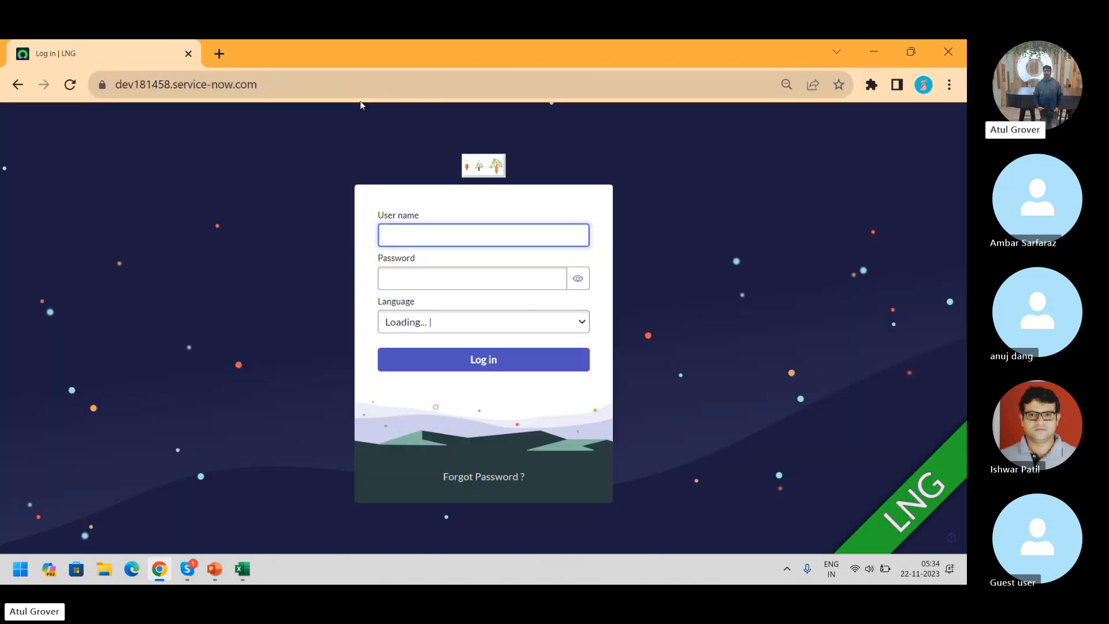
type("admin")
key("Tab")
type("a")
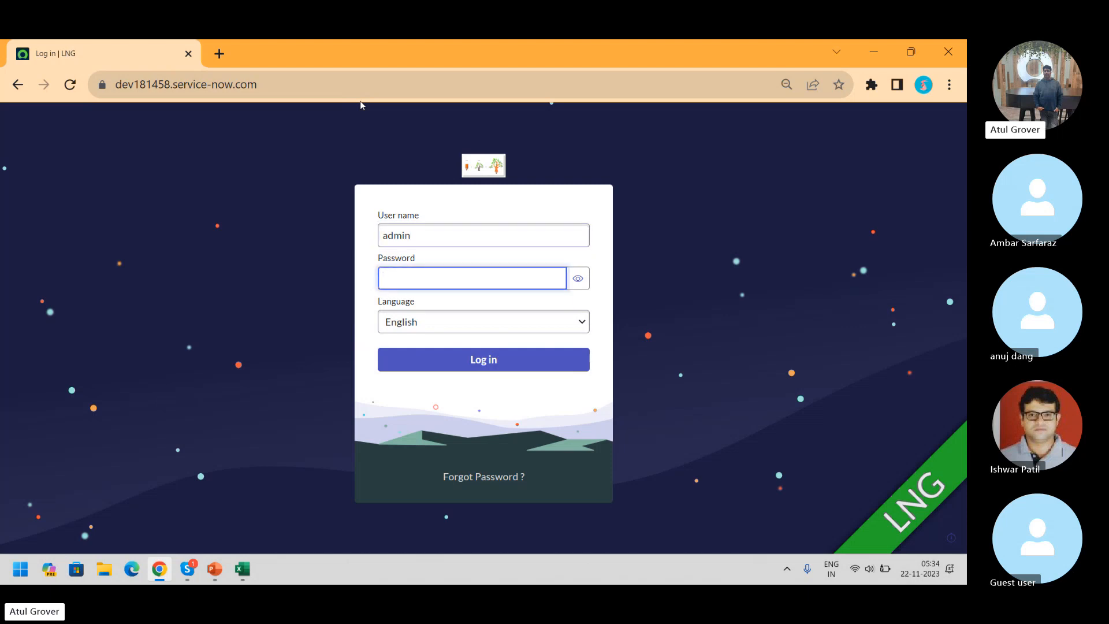
type("**********")
key("Return")
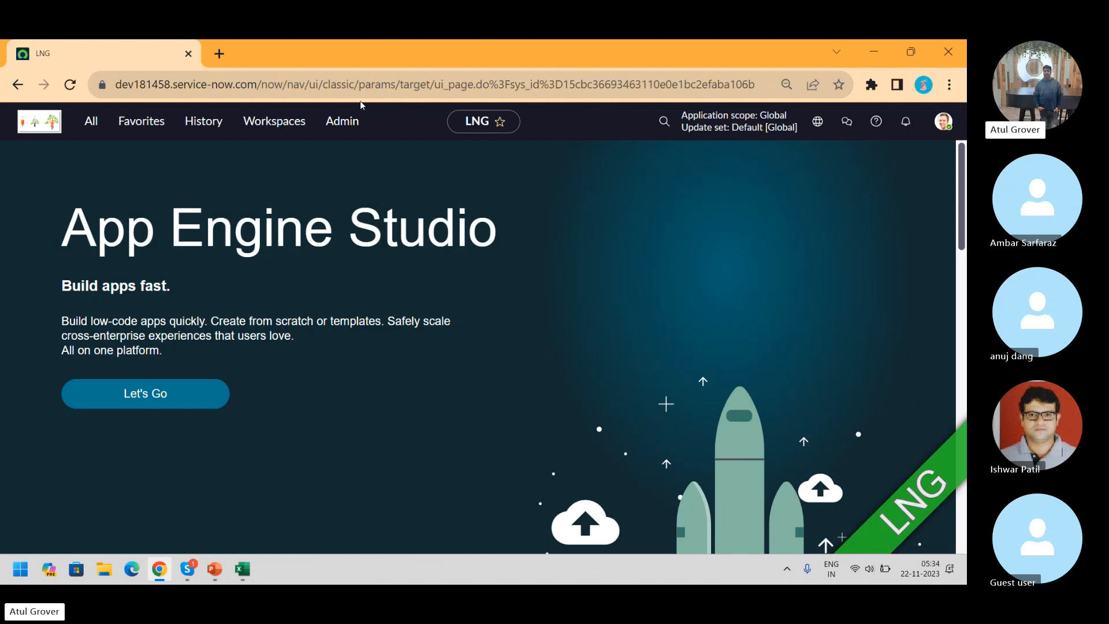
key("alt+Tab")
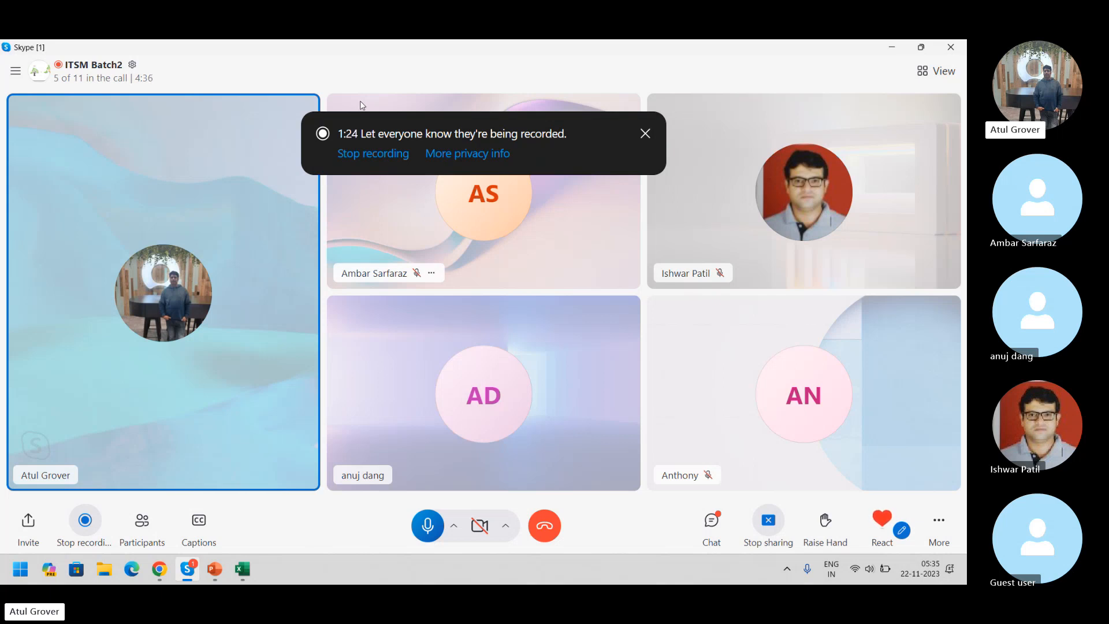
key("alt+Tab")
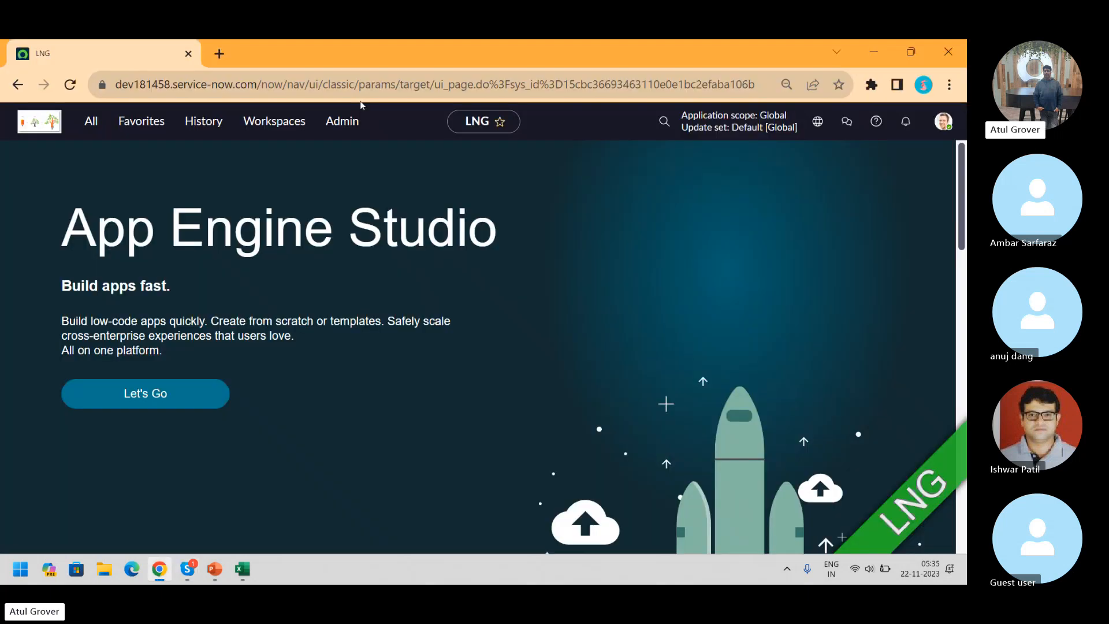
Load the Service Portal at dev181458.service-now.com/sp in a new tab
left_click(219, 52)
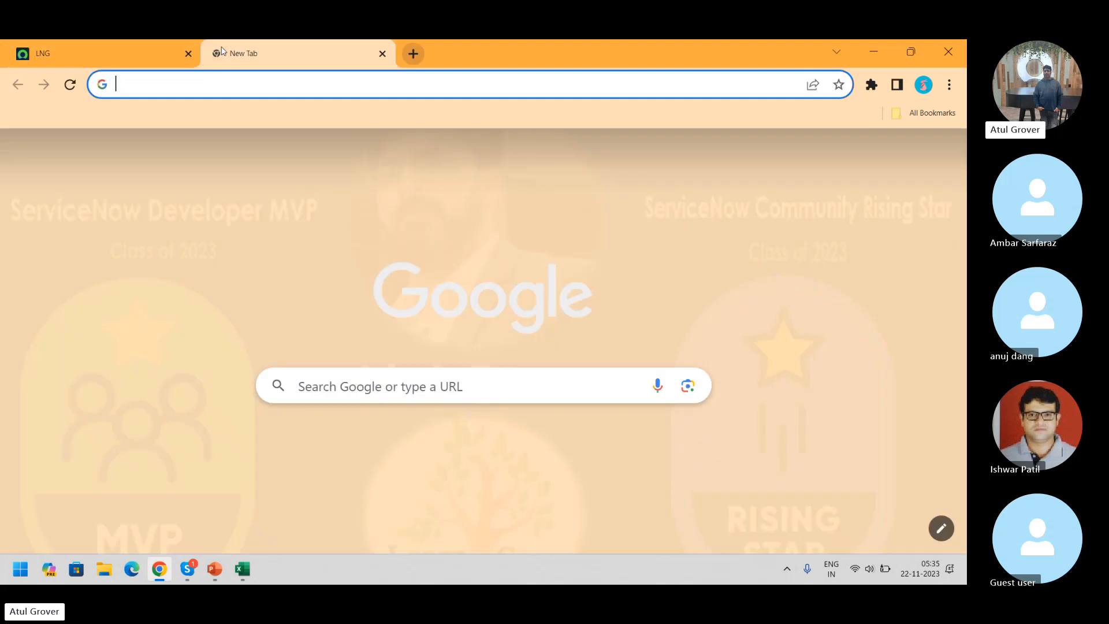
type("dev18")
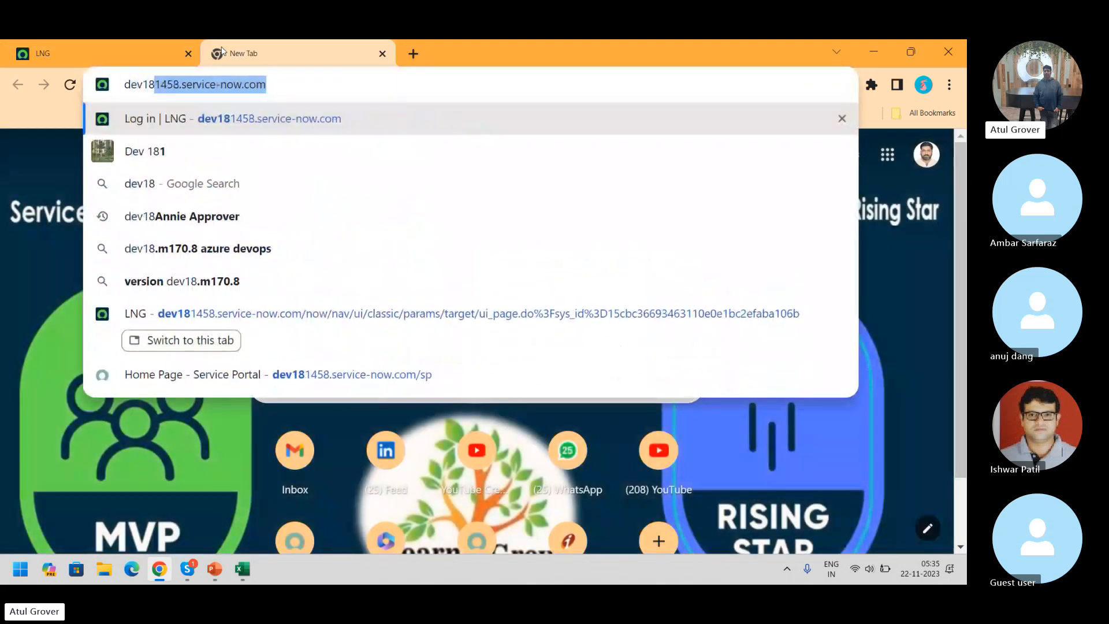
key("Right")
type("/sp")
key("Return")
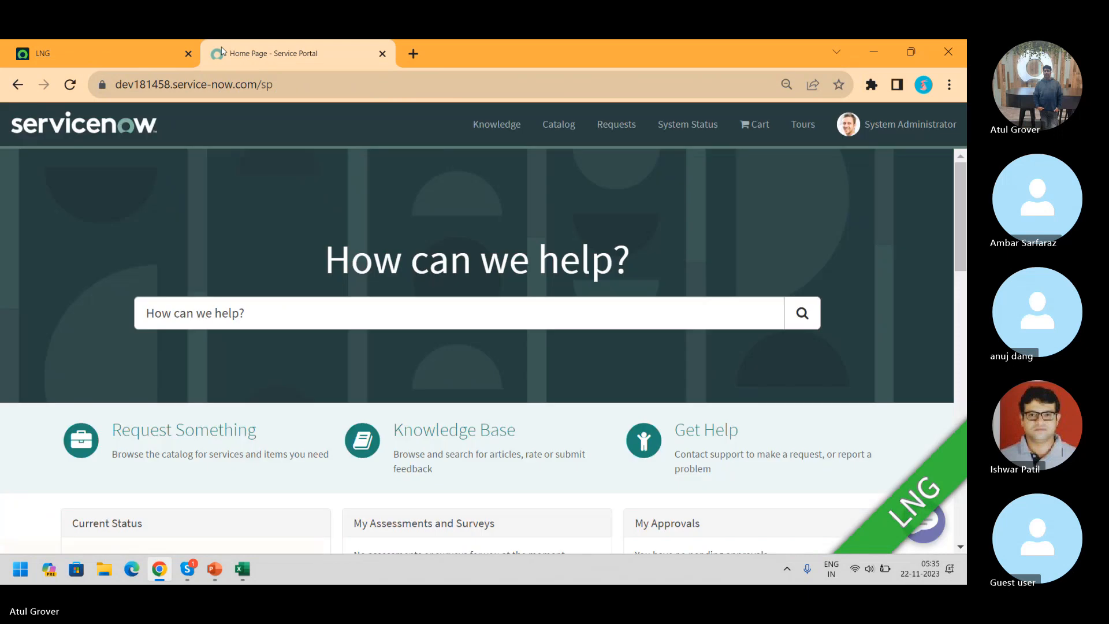
In the Get Help catalog, show more items and choose Create Incident
left_click(672, 442)
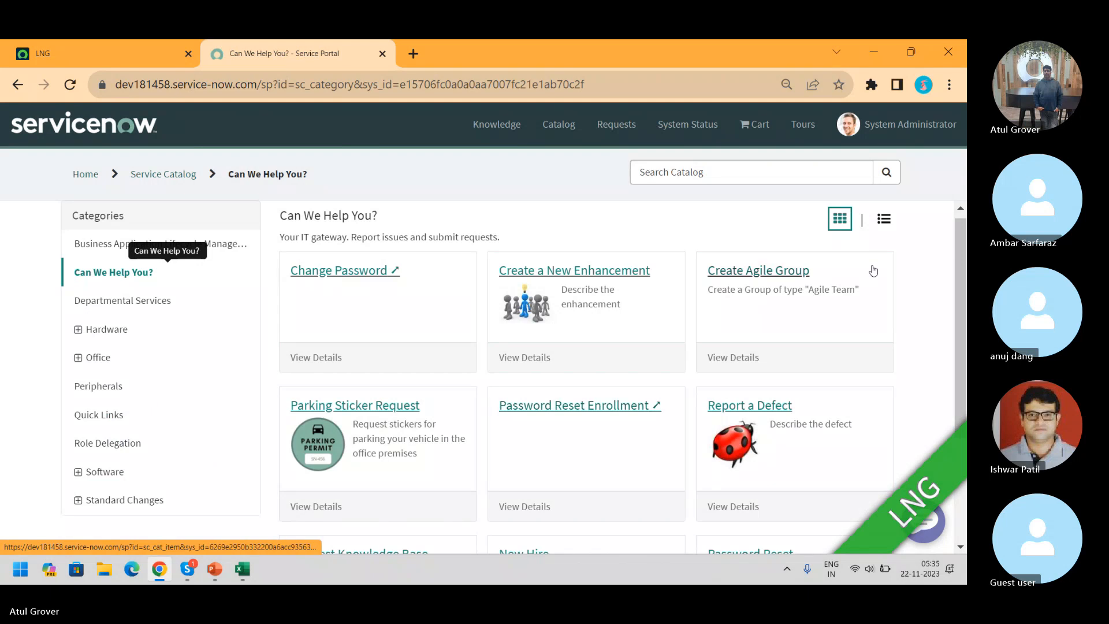
scroll(957, 272, "down", 3)
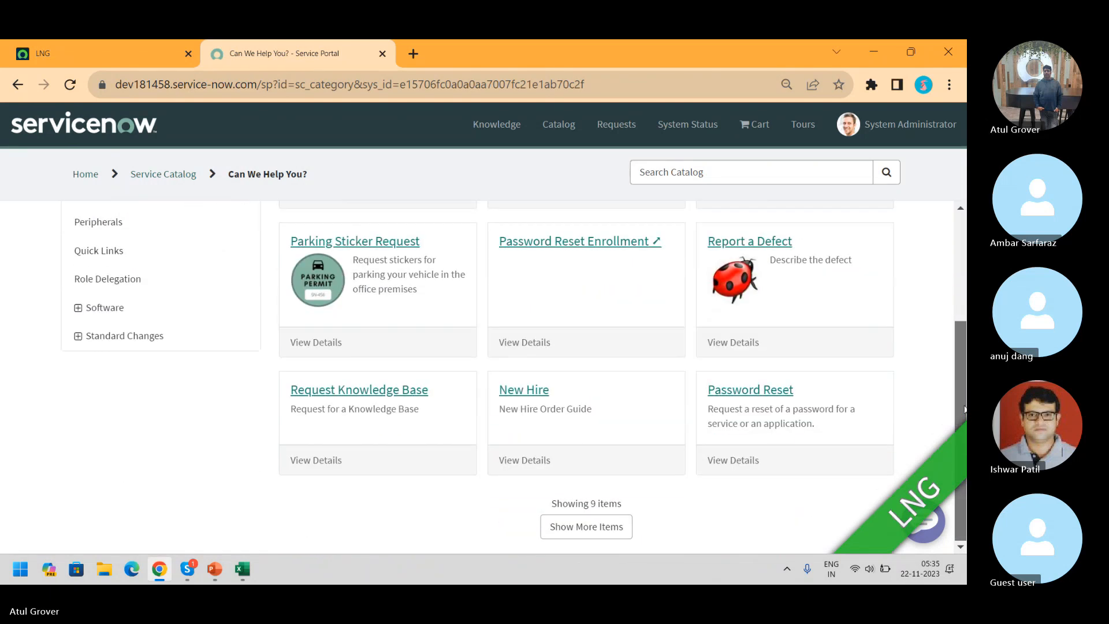
left_click(581, 529)
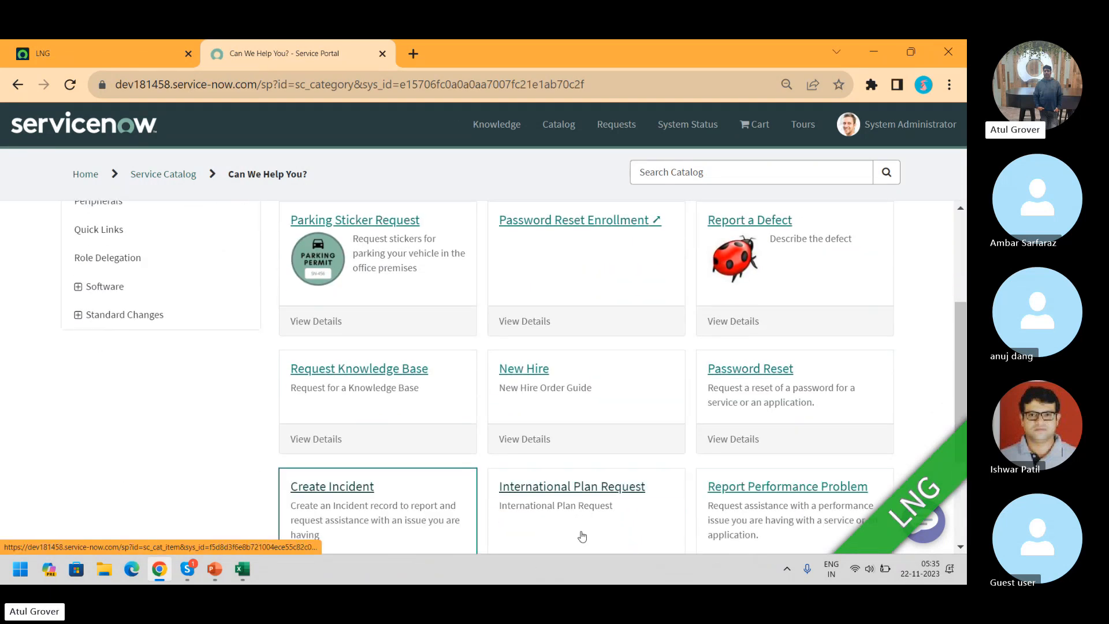
left_click(381, 504)
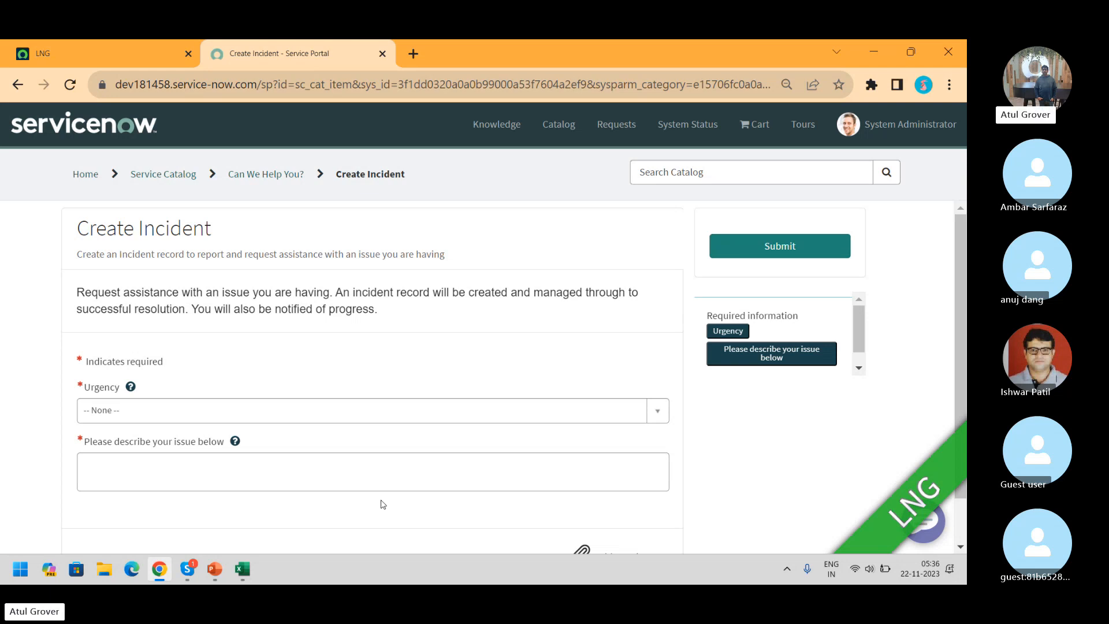
Set Urgency to 2 - Medium, describe the issue as 'LNG Training', and submit
scroll(964, 326, "down", 1)
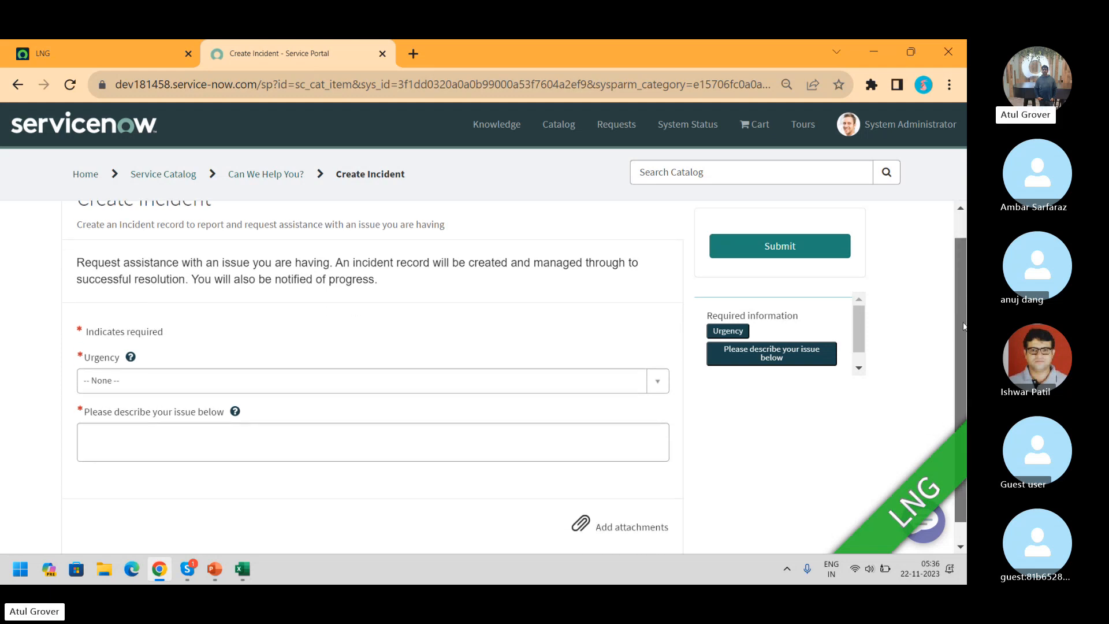
scroll(964, 326, "down", 1)
left_click(489, 360)
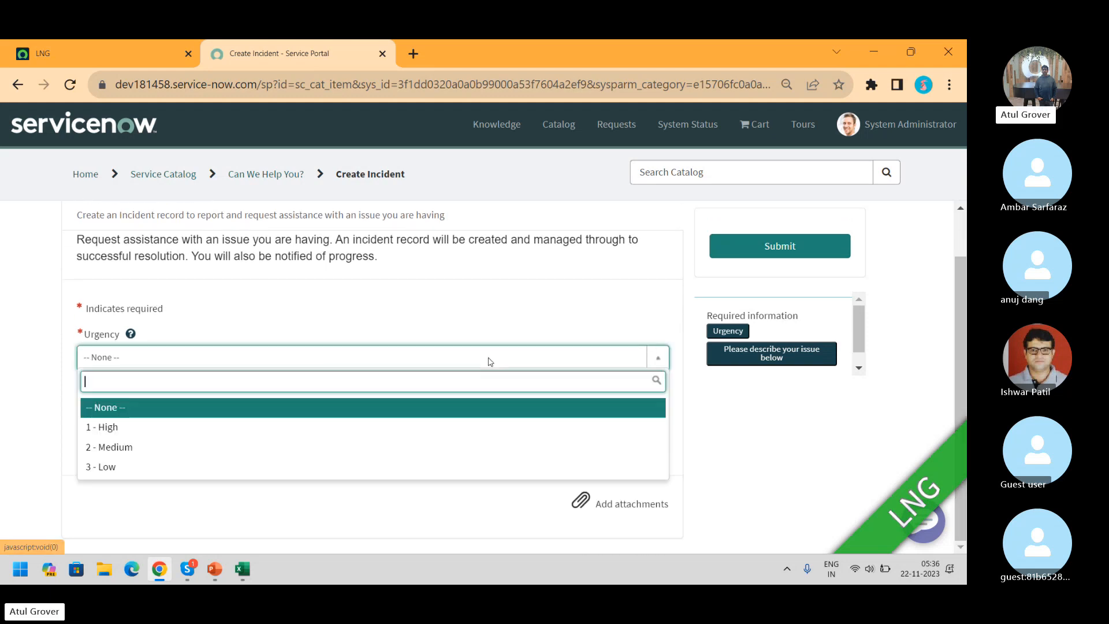
left_click(240, 449)
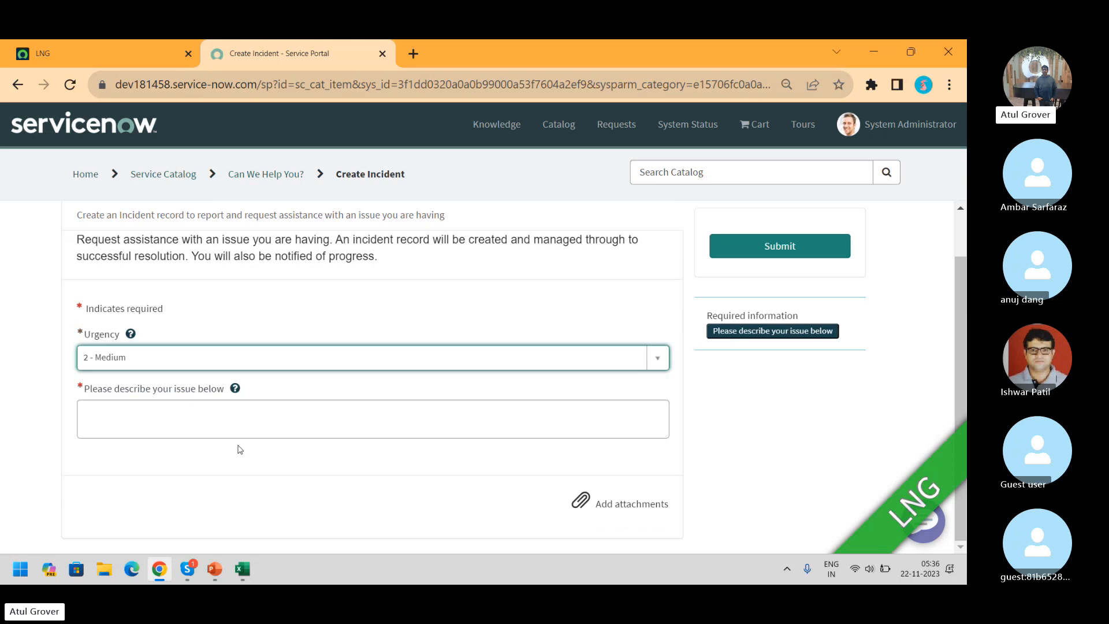
left_click(207, 426)
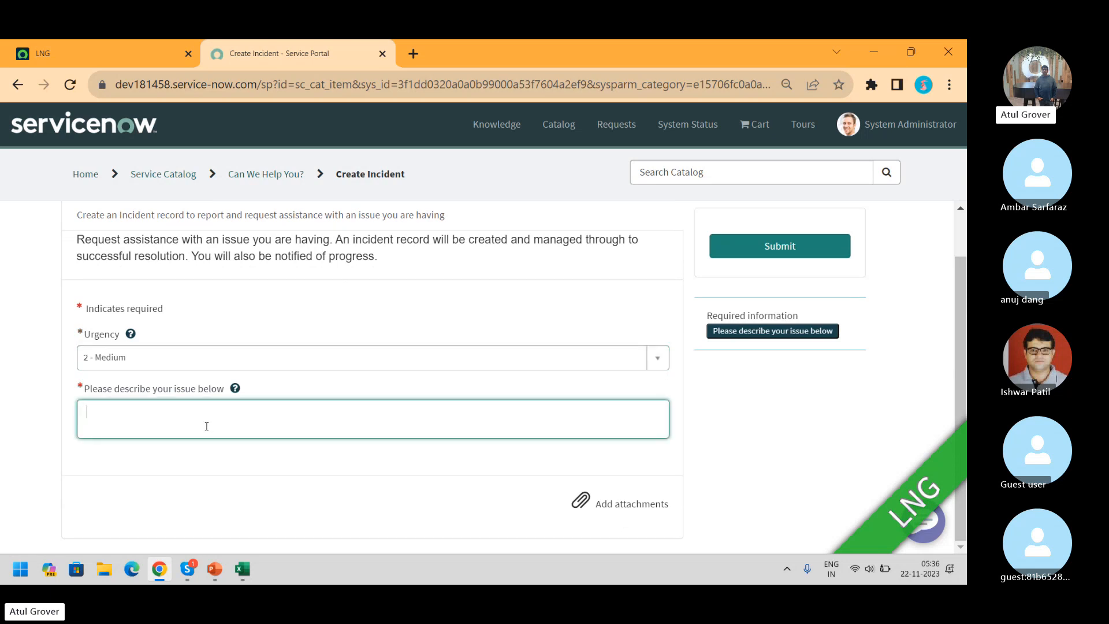
type("LNG T")
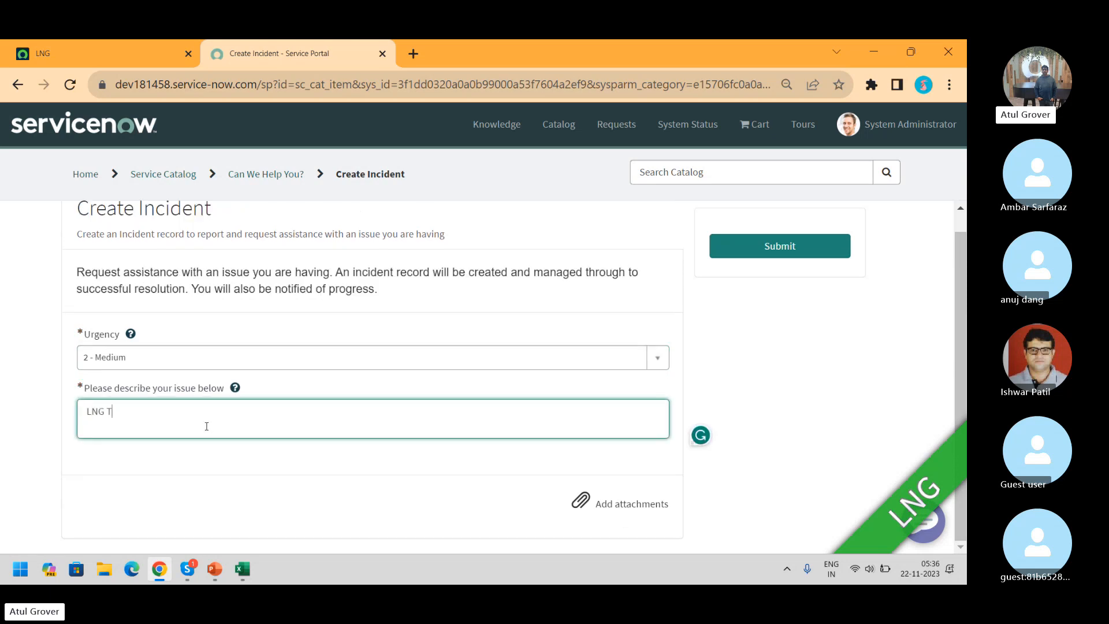
type("raininfg")
key("BackSpace")
key("BackSpace")
type("g")
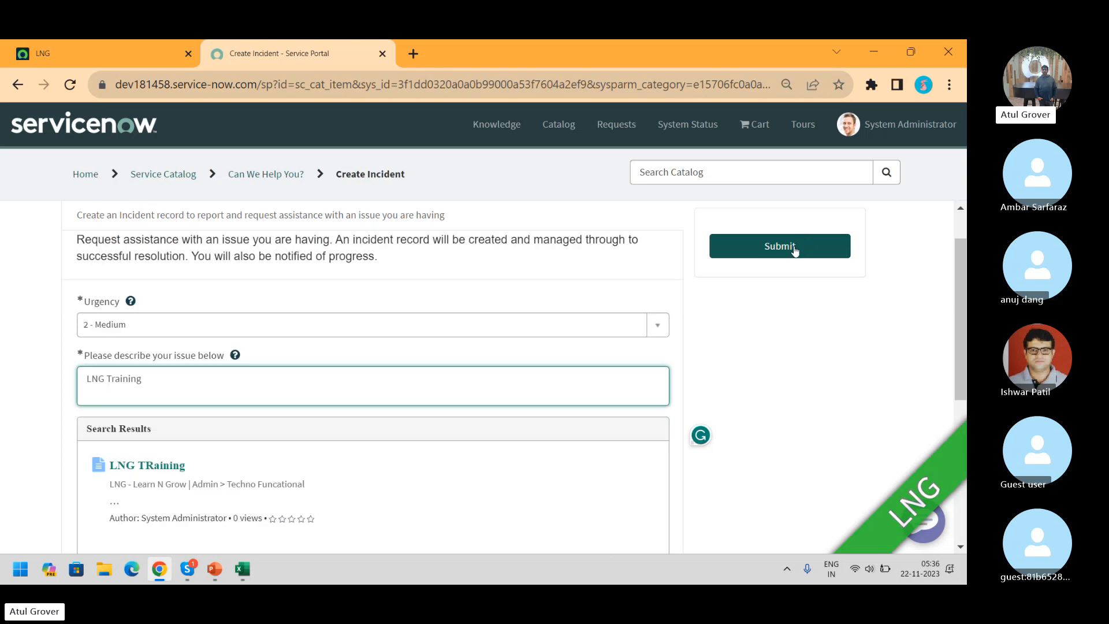
left_click(795, 249)
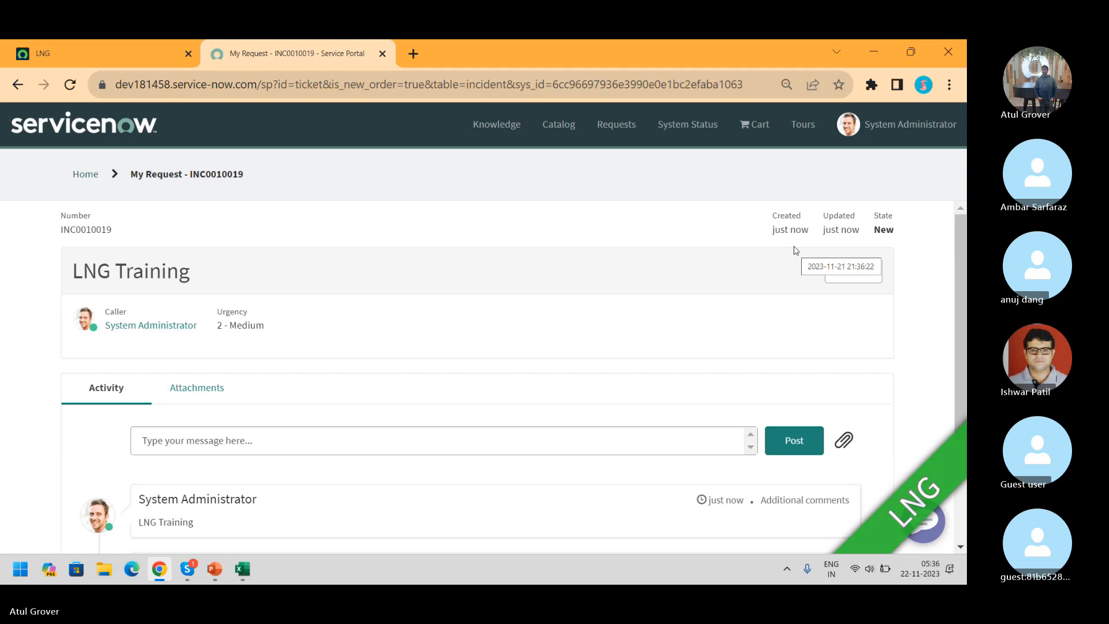
Copy INC0010019, duplicate the LNG tab, and open the incident via global search
double_click(83, 230)
key("ctrl+c")
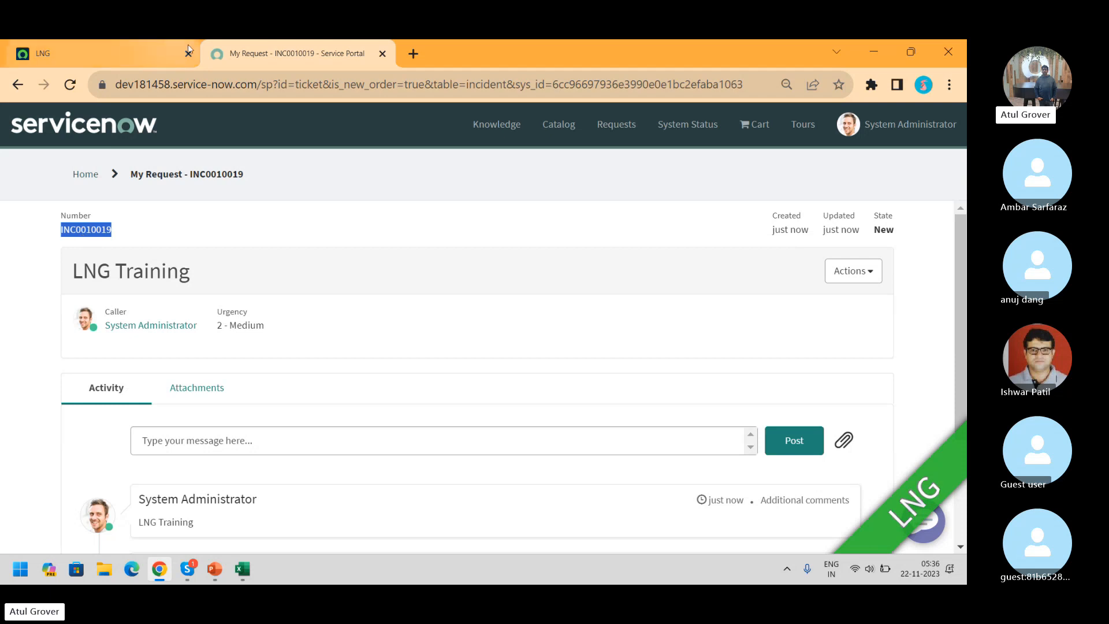
right_click(90, 59)
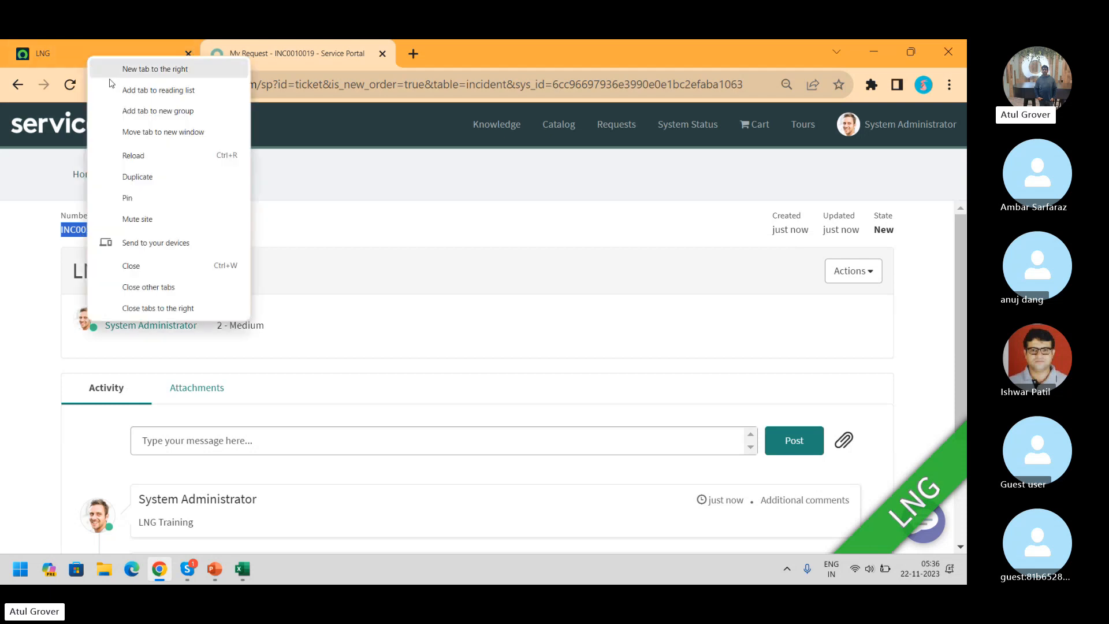
left_click(158, 177)
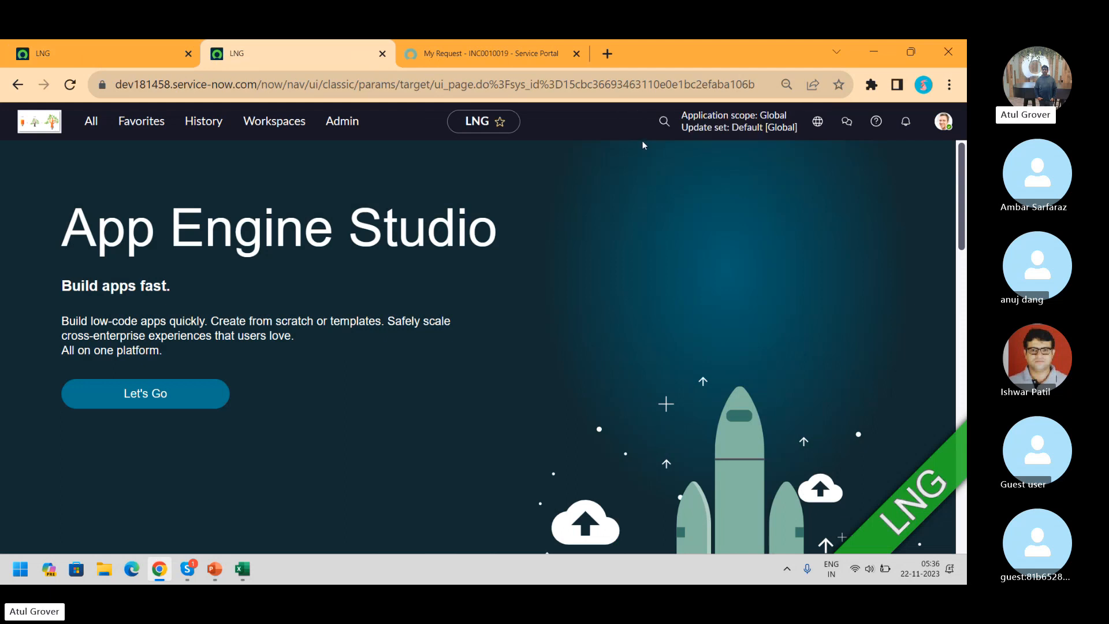
left_click(664, 121)
key("ctrl+v")
key("Return")
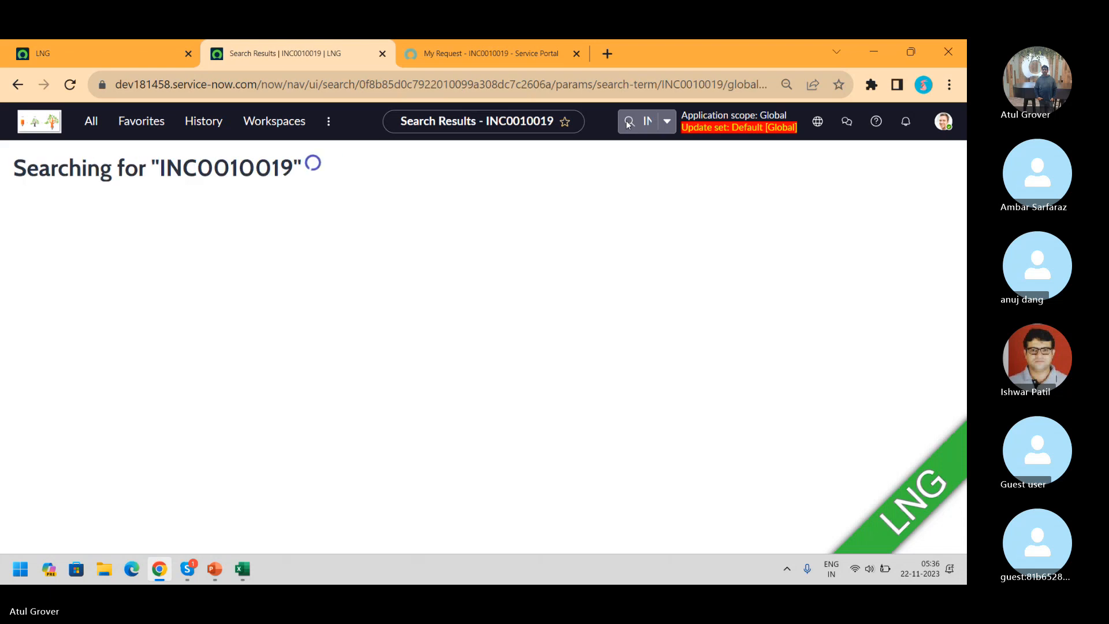
left_click(230, 279)
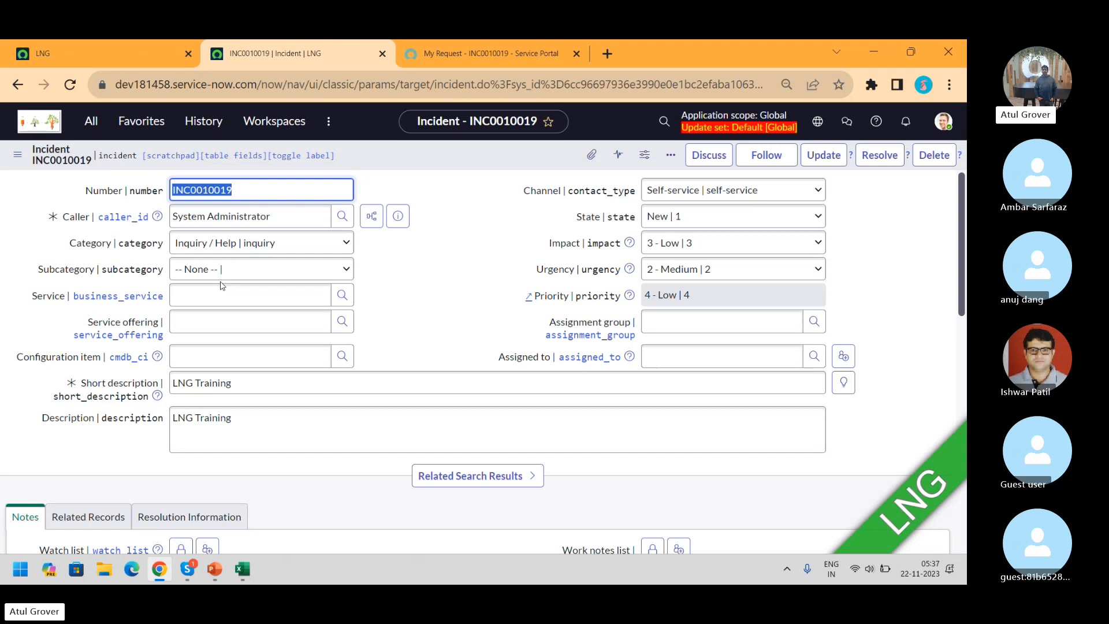
Compare the form's 'LNG Training' short description and description with the portal ticket
left_click_drag(250, 384, 153, 404)
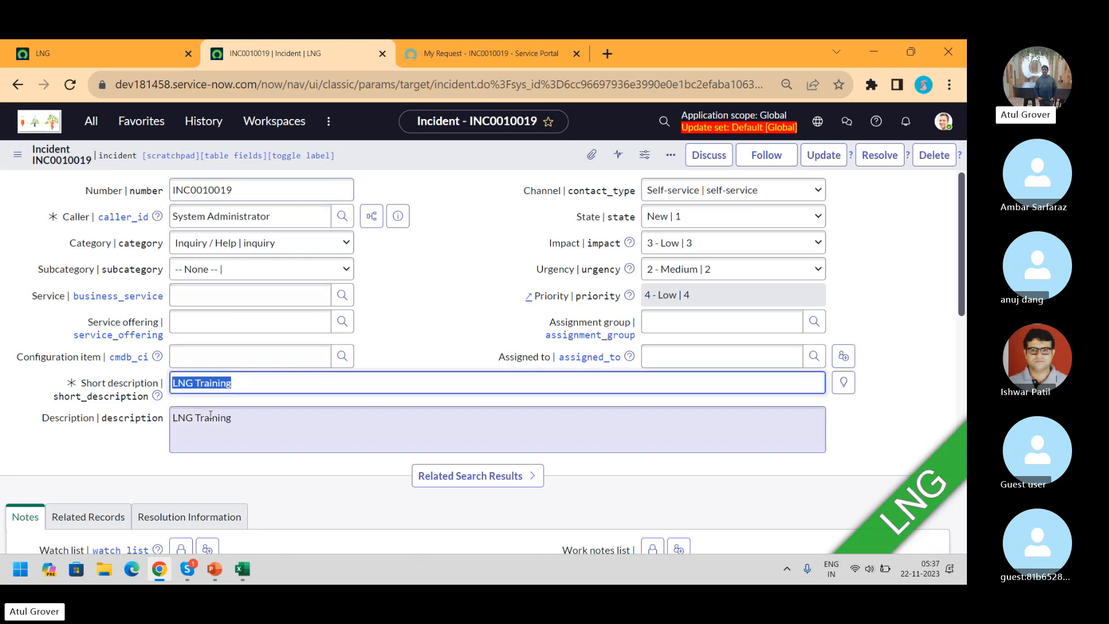
left_click_drag(238, 421, 161, 428)
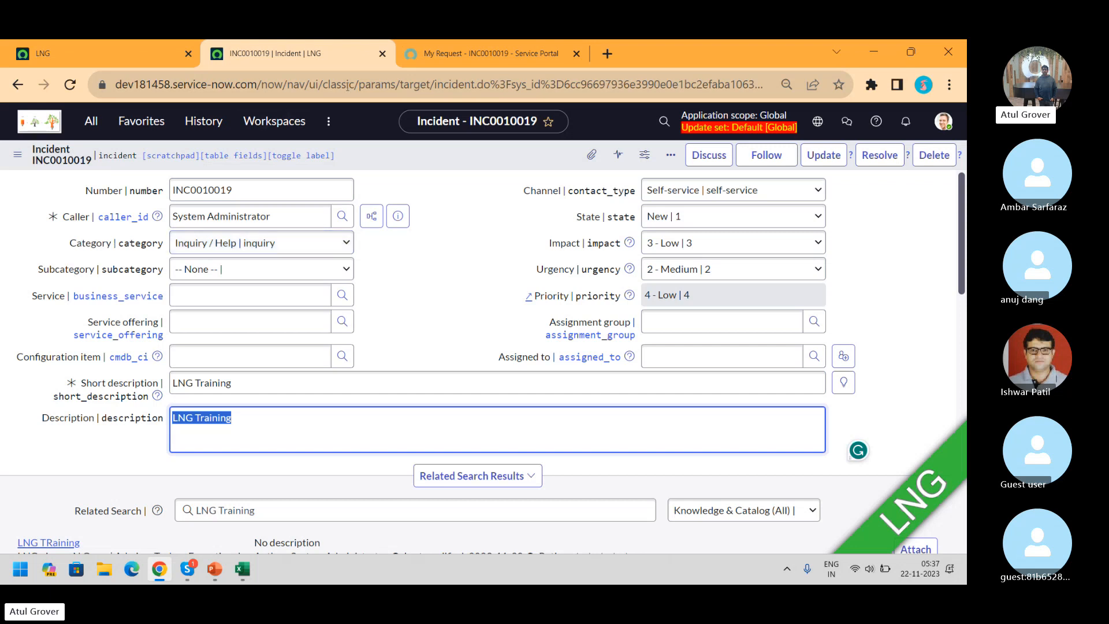
left_click(463, 61)
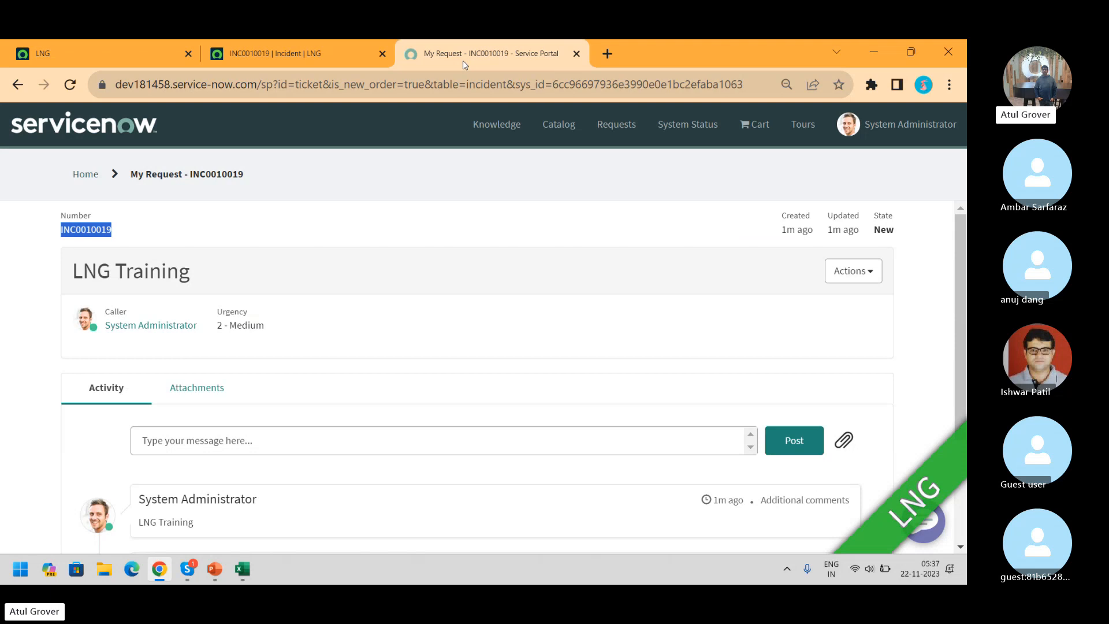
left_click(316, 55)
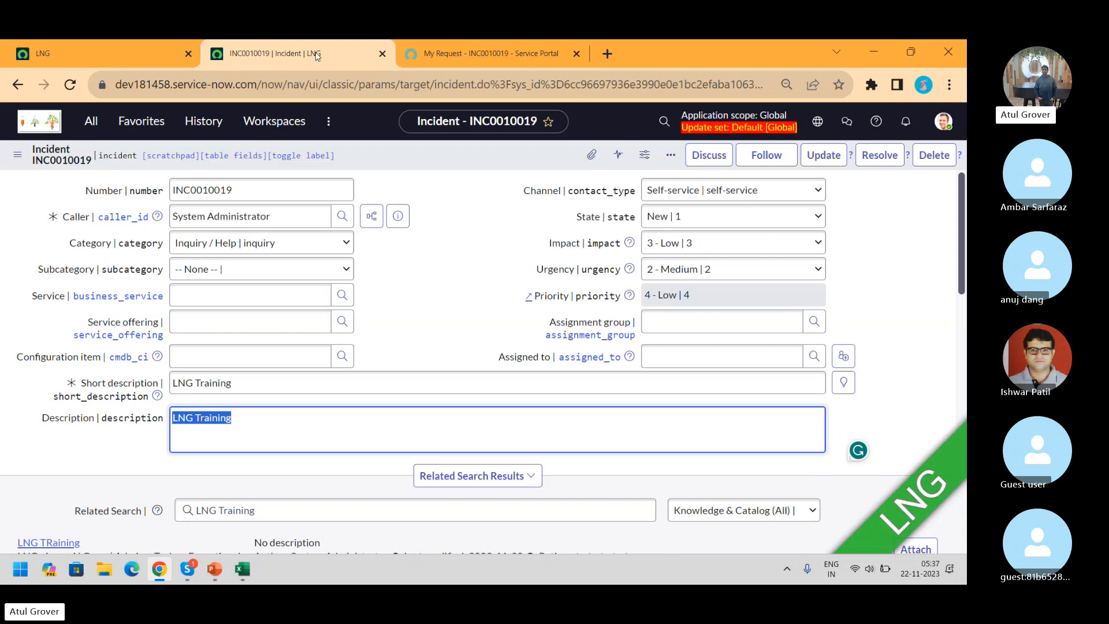
From App Engine Studio, reach the Record Producers list via the 'record pr' navigator filter
left_click(142, 58)
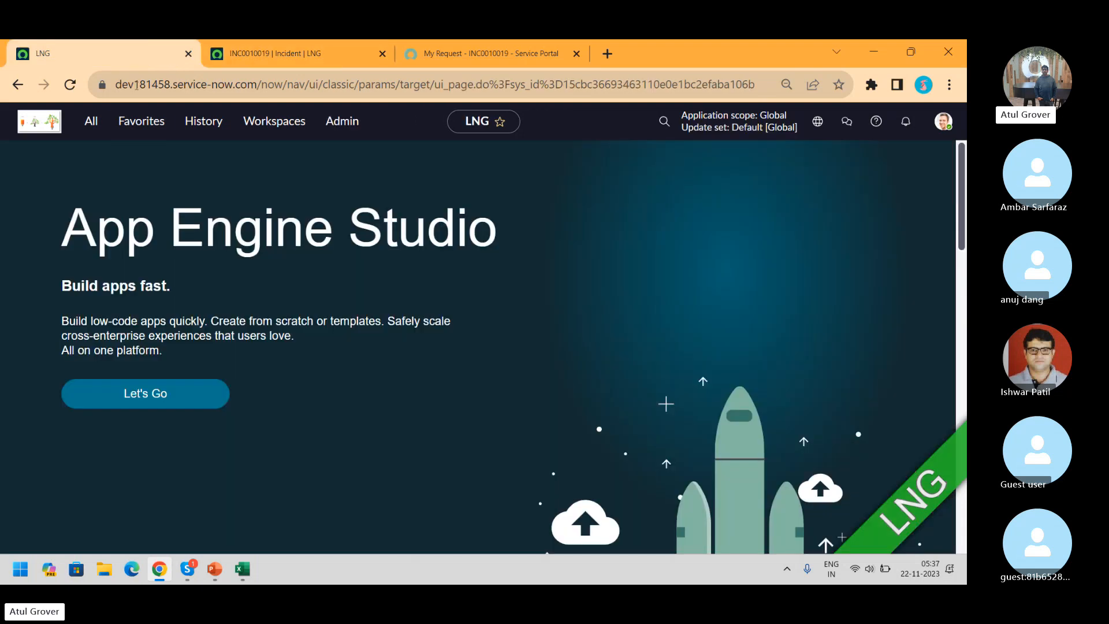
left_click(92, 122)
type("re")
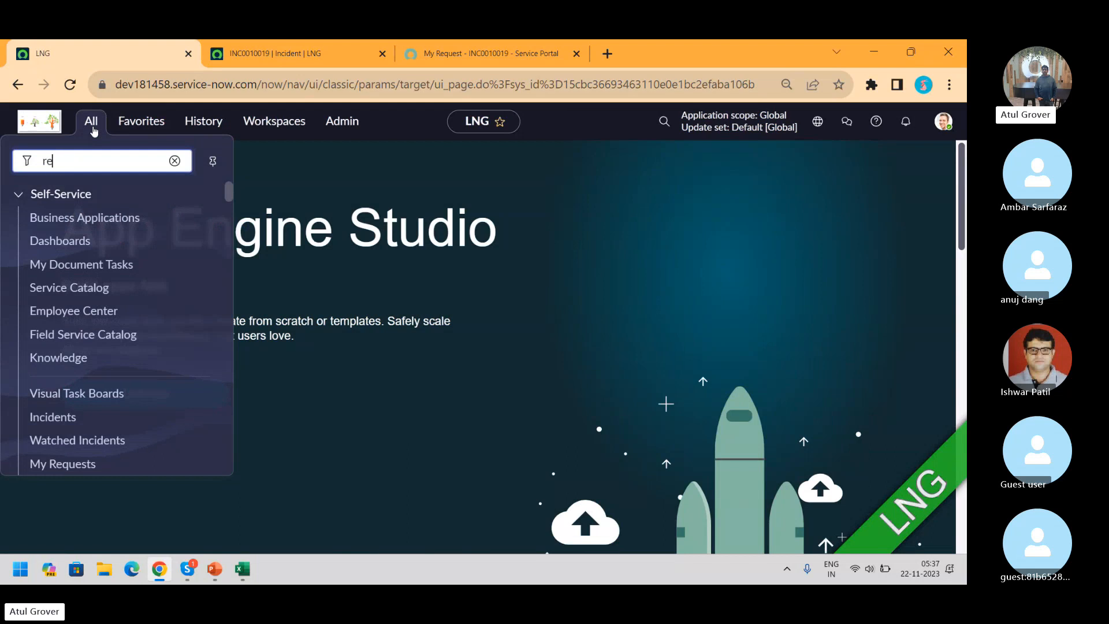
type("cord pr")
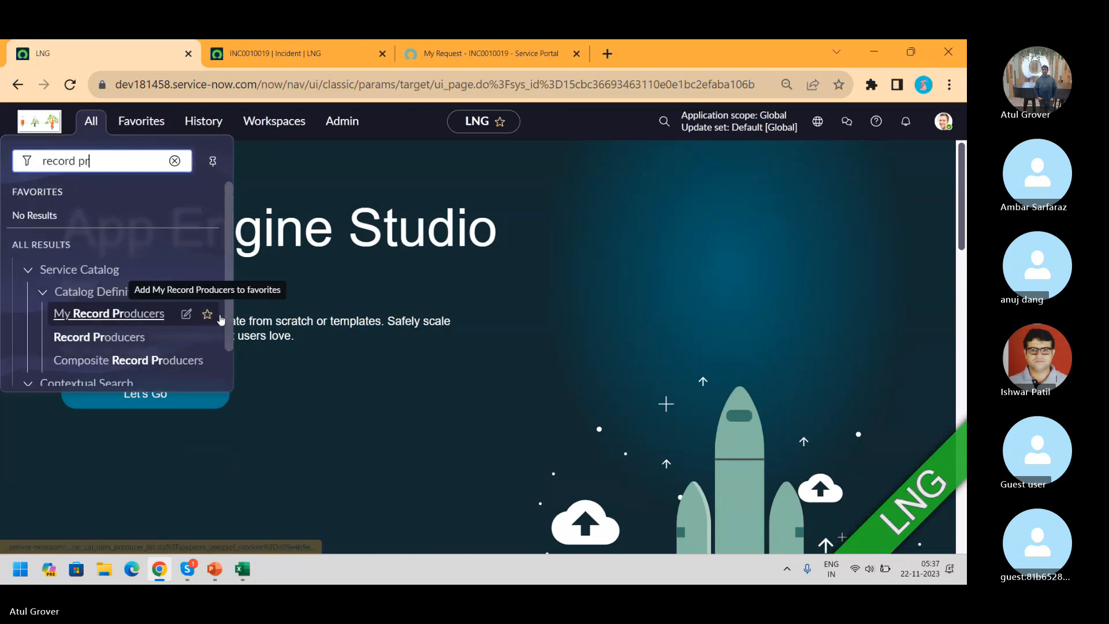
left_click(129, 336)
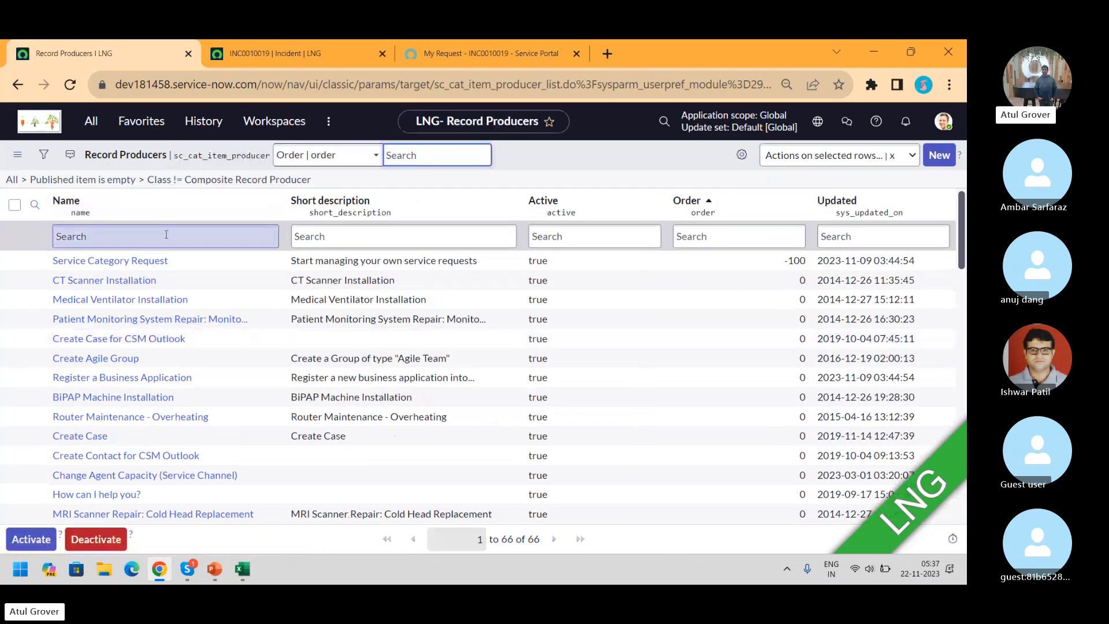
Filter record producers by name 'create' and open Create Incident
left_click(166, 234)
type("create")
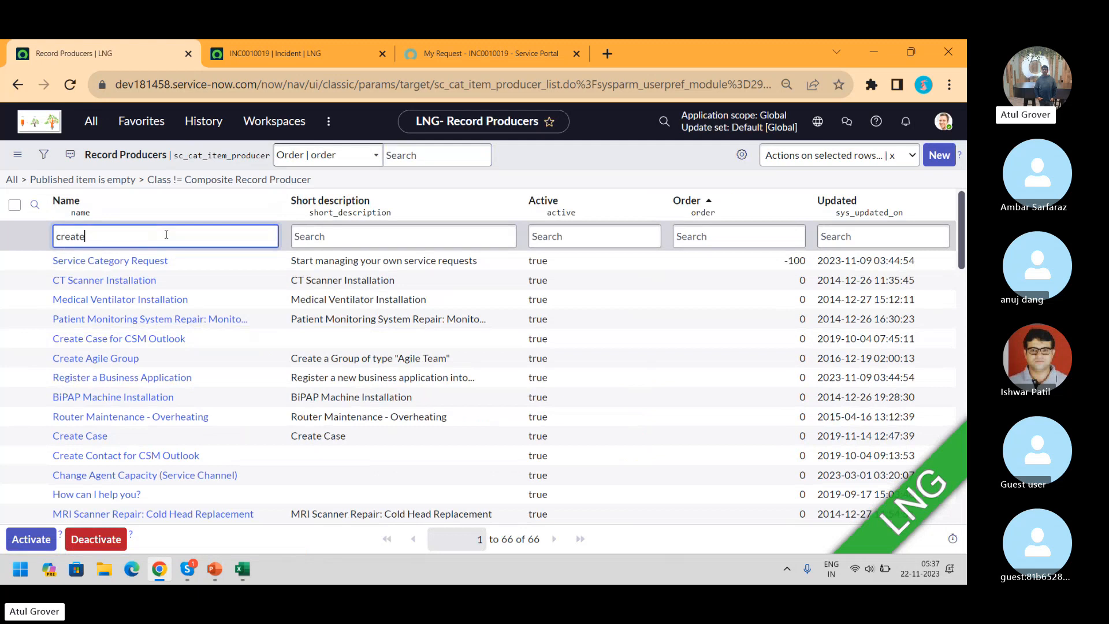
key("Return")
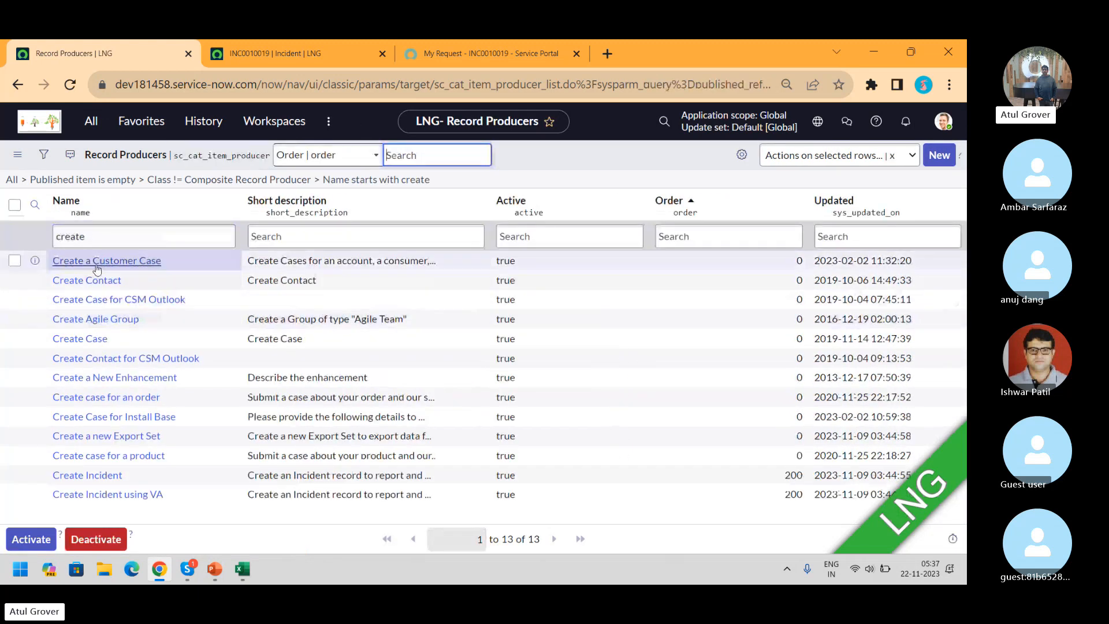
left_click(96, 476)
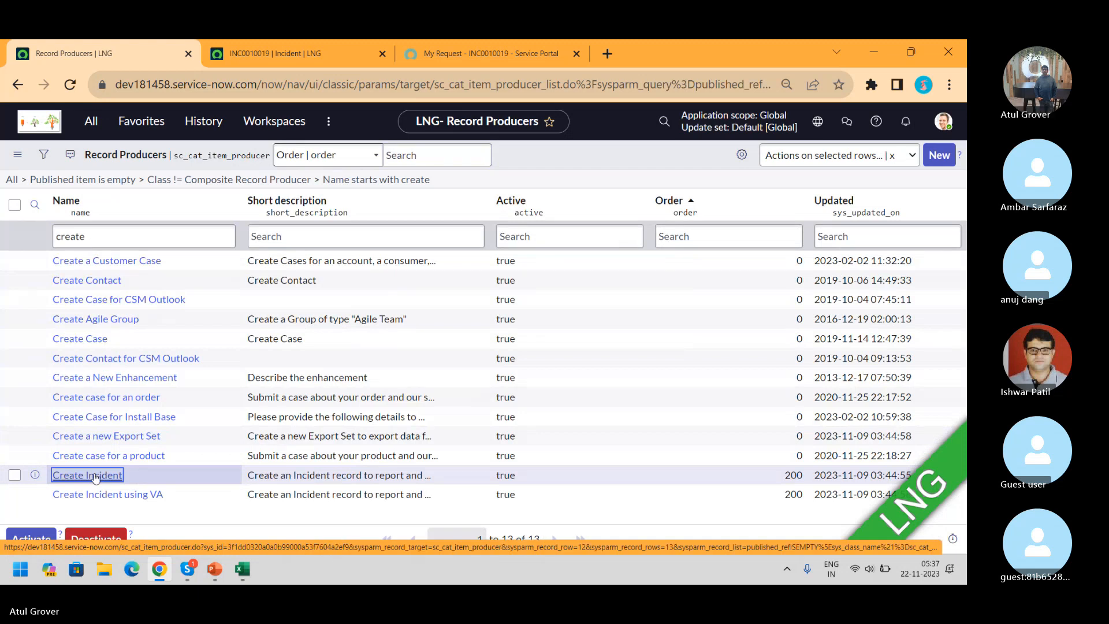
left_click(96, 476)
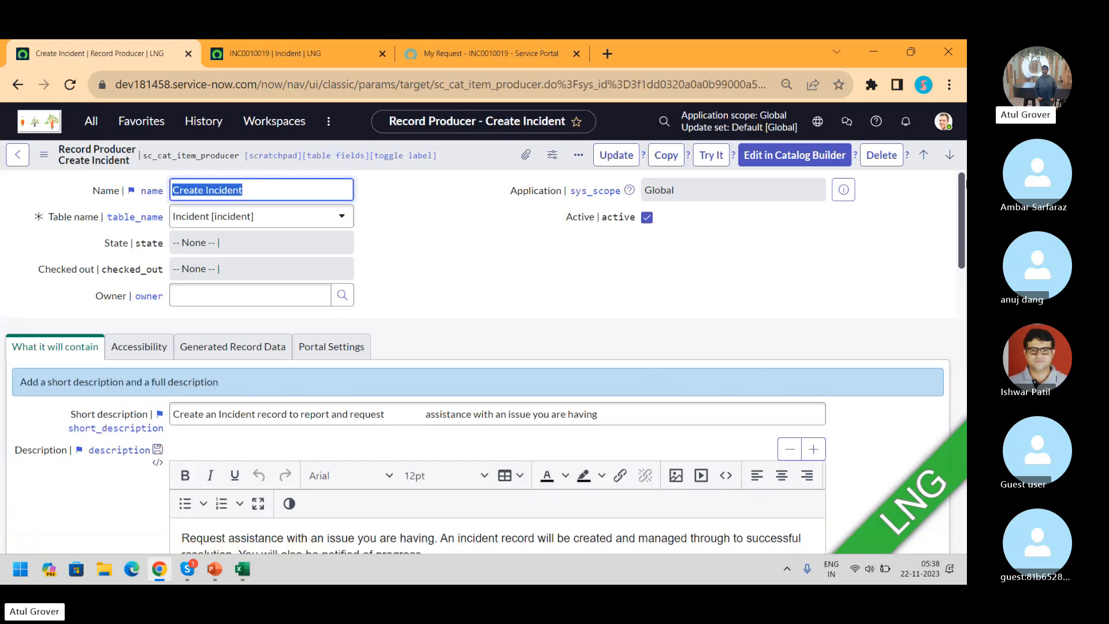
Scroll to the Script field and highlight lines 26–33 setting caller and descriptions
left_click_drag(962, 186, 965, 368)
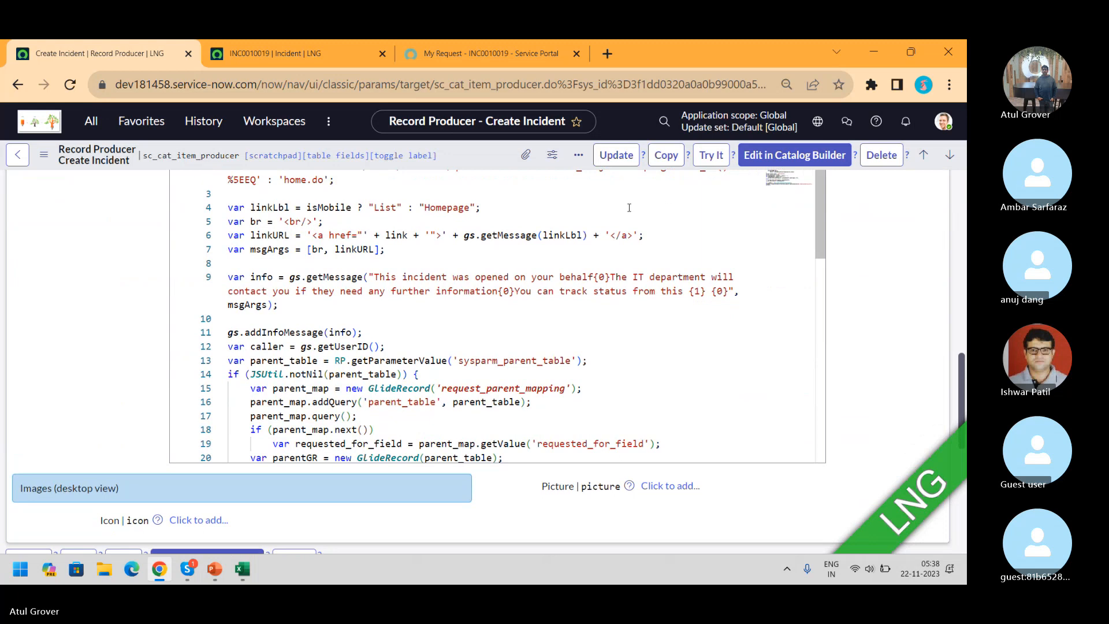
left_click(789, 184)
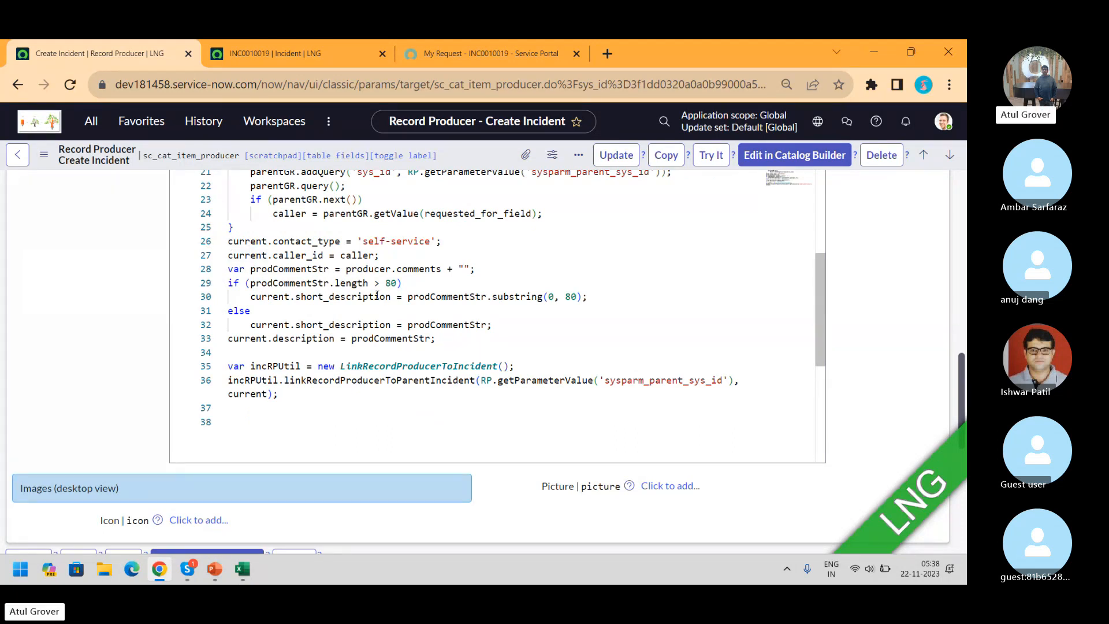
left_click_drag(239, 243, 484, 344)
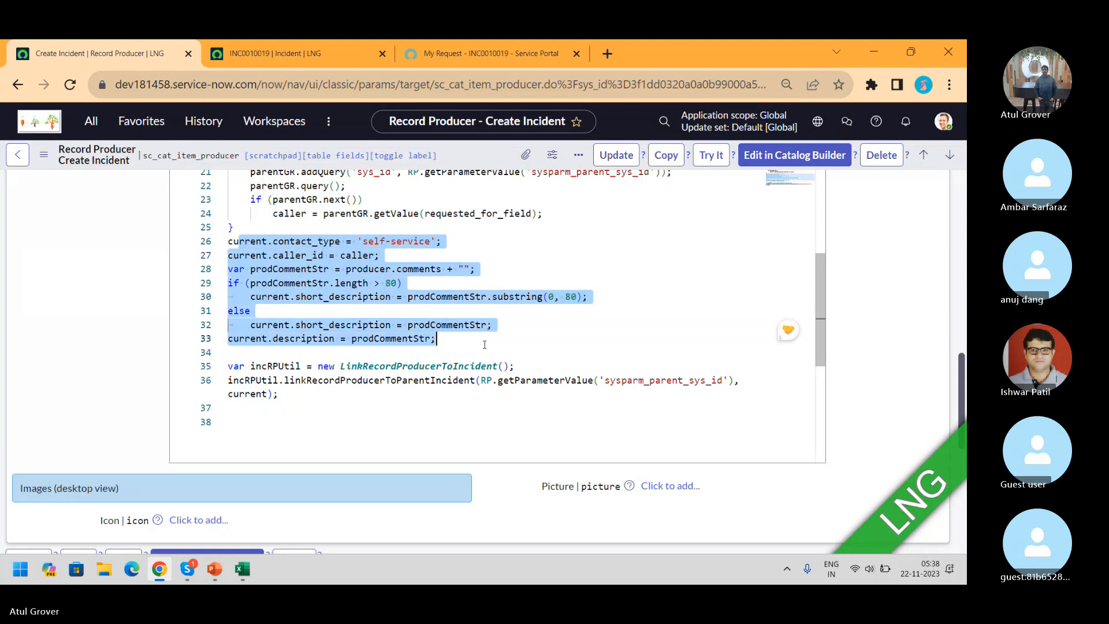
left_click(484, 345)
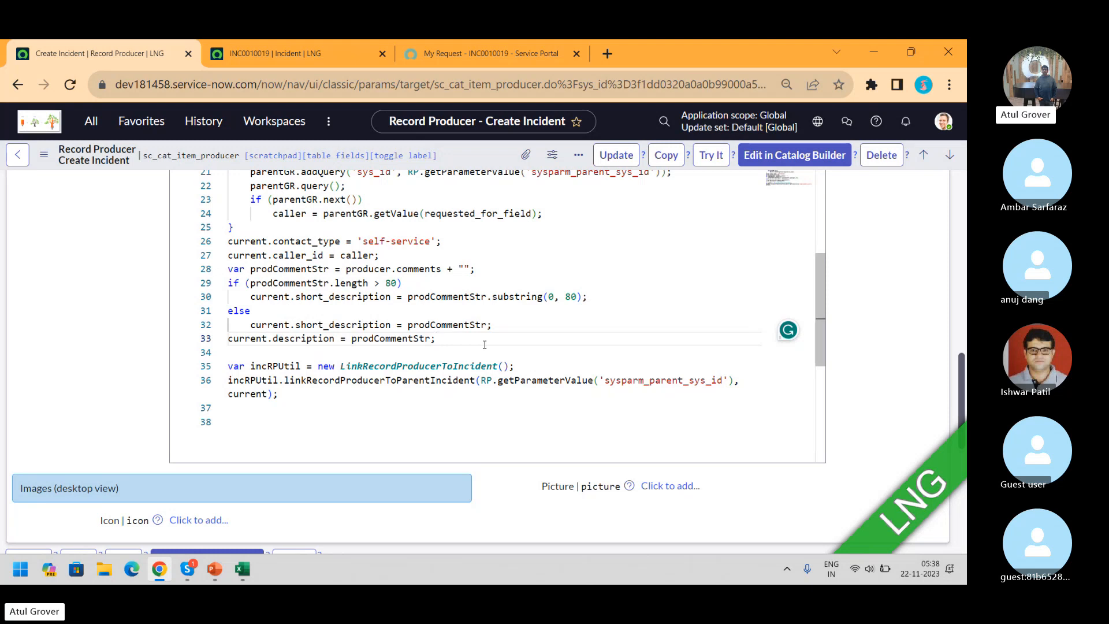
key("alt+Tab")
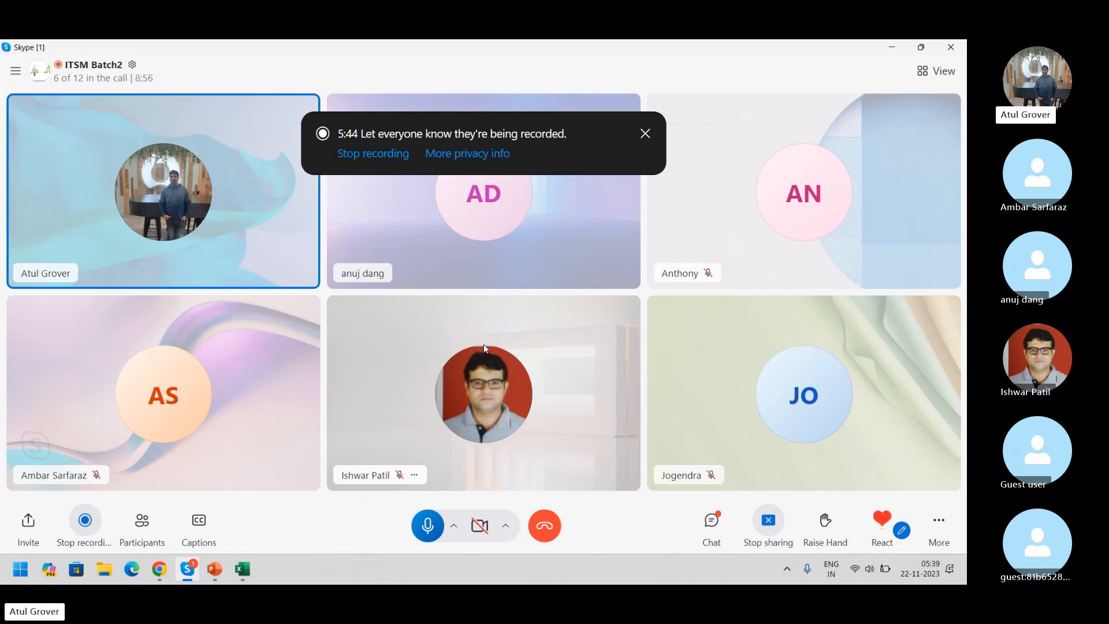
key("alt+Tab")
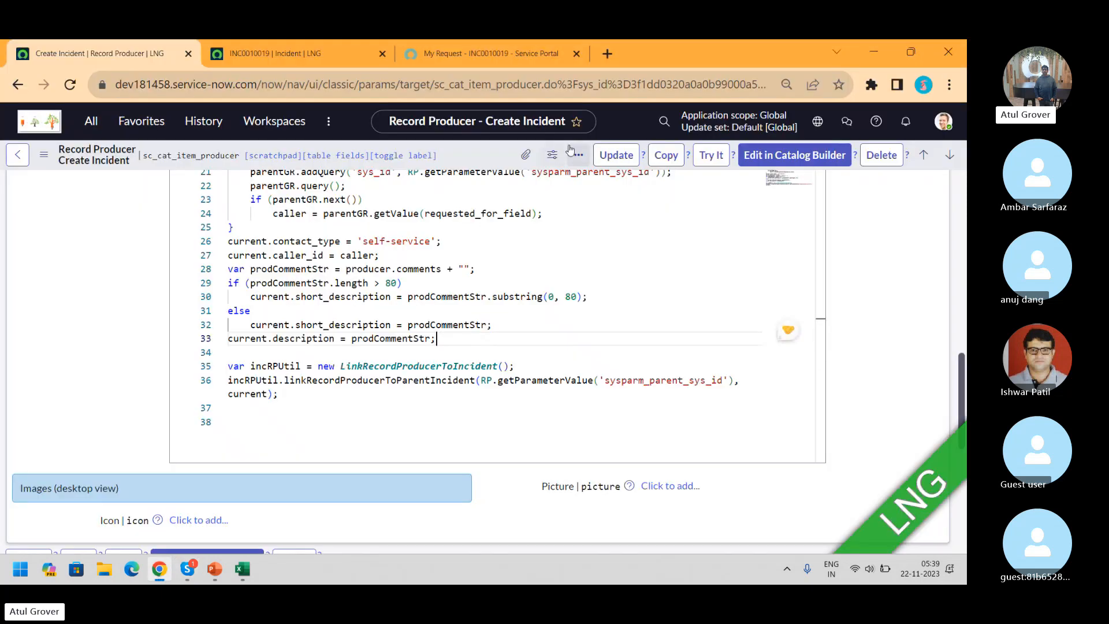
Filter the navigator for 'change' and open Change > Create New in a new tab
left_click(91, 129)
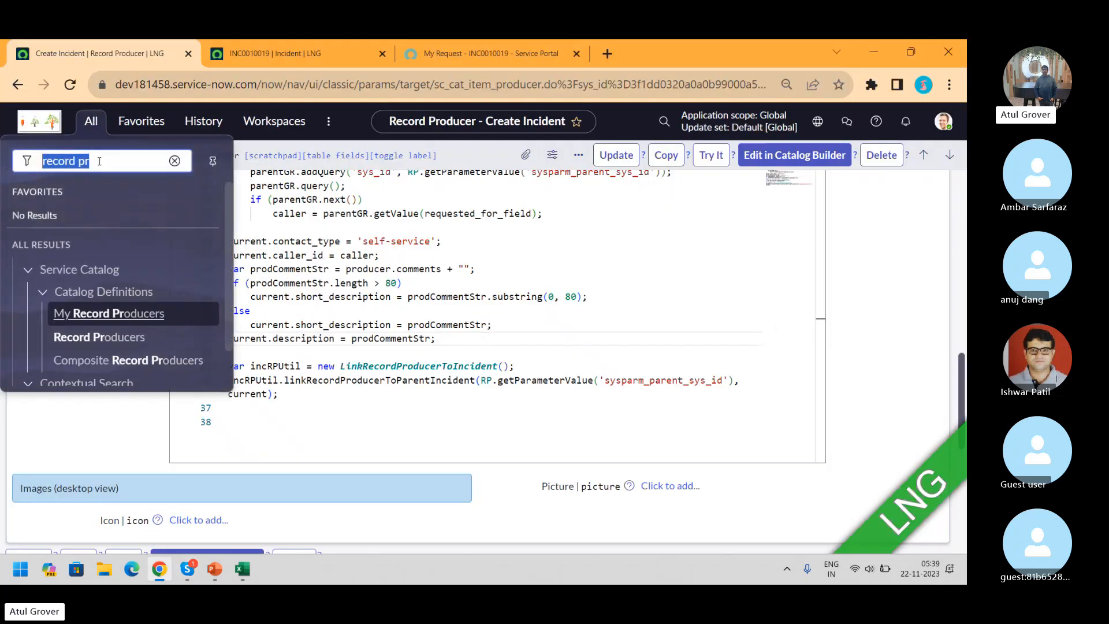
type("change")
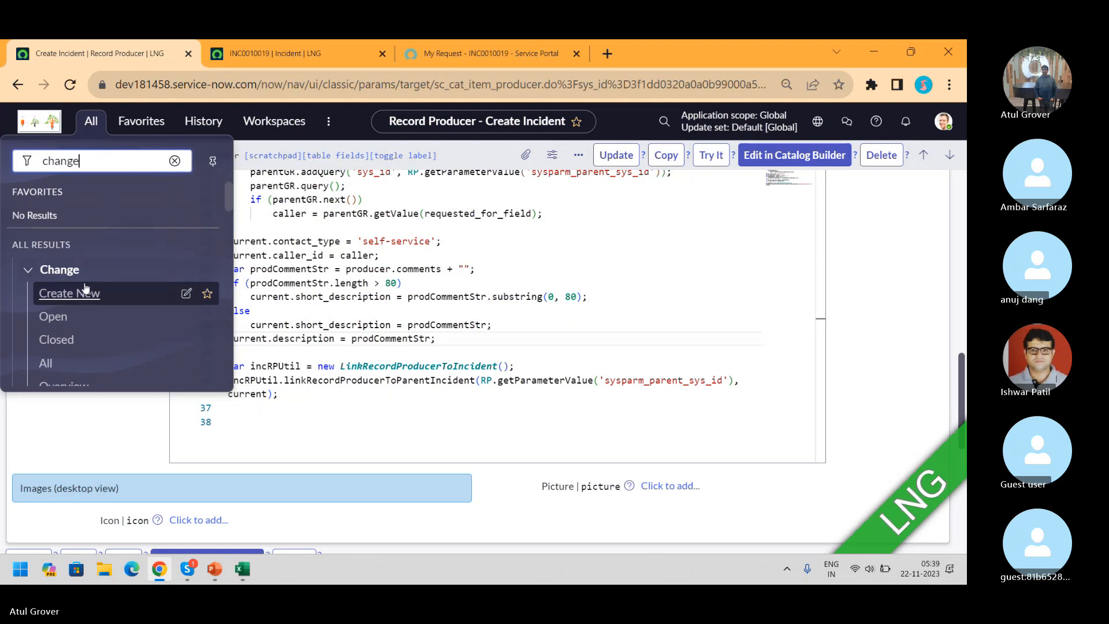
middle_click(86, 296)
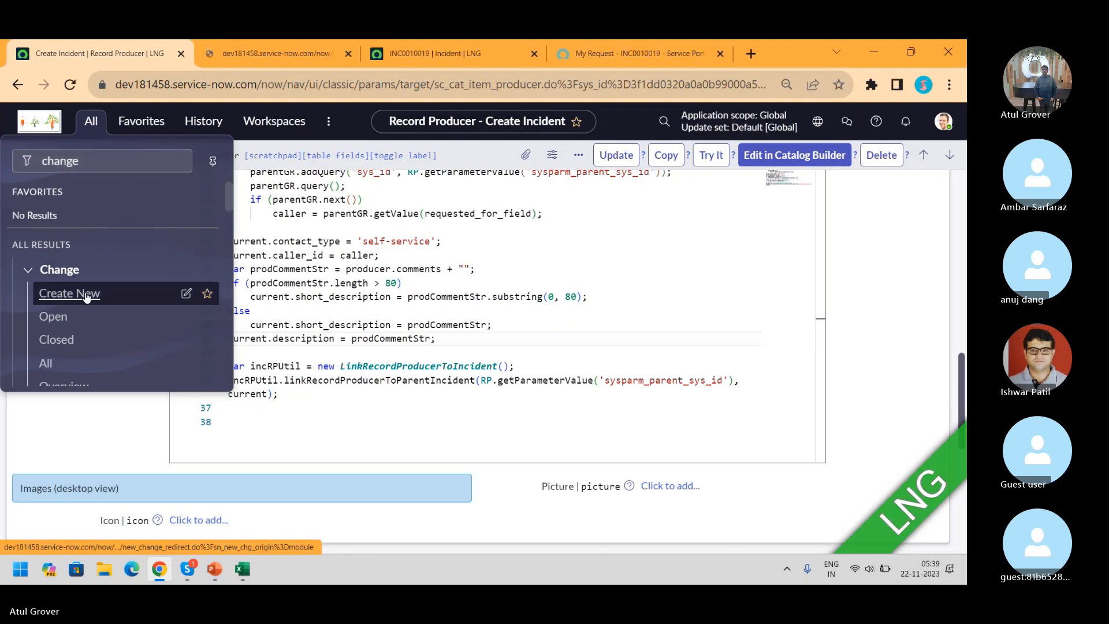
left_click(266, 53)
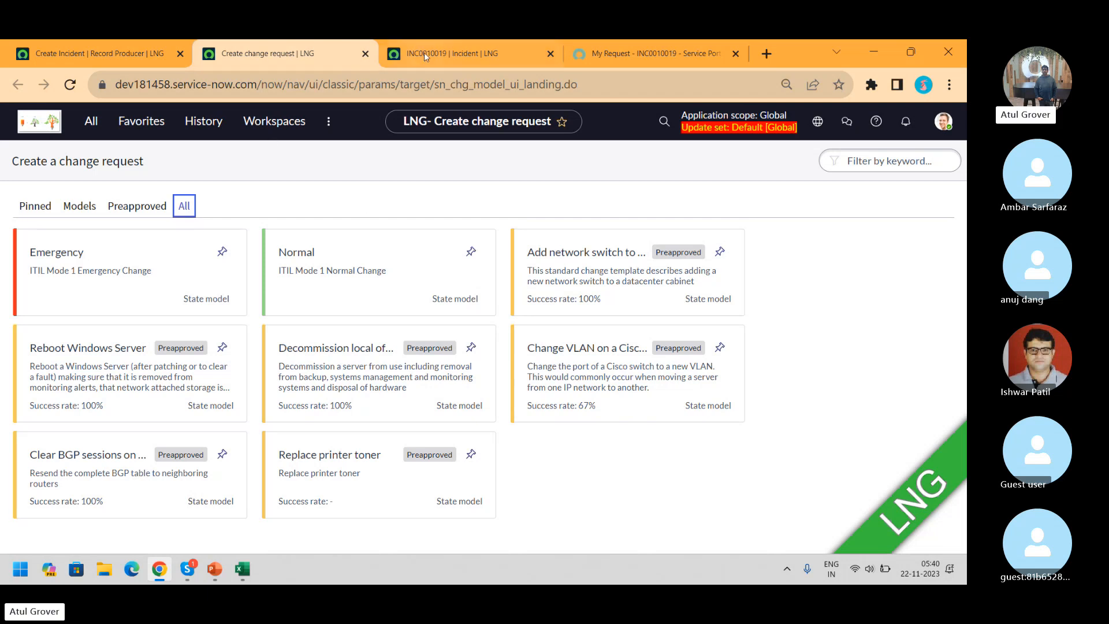
Highlight line 26's 'self-service' contact type and compare it with INC0010019's channel
left_click(106, 60)
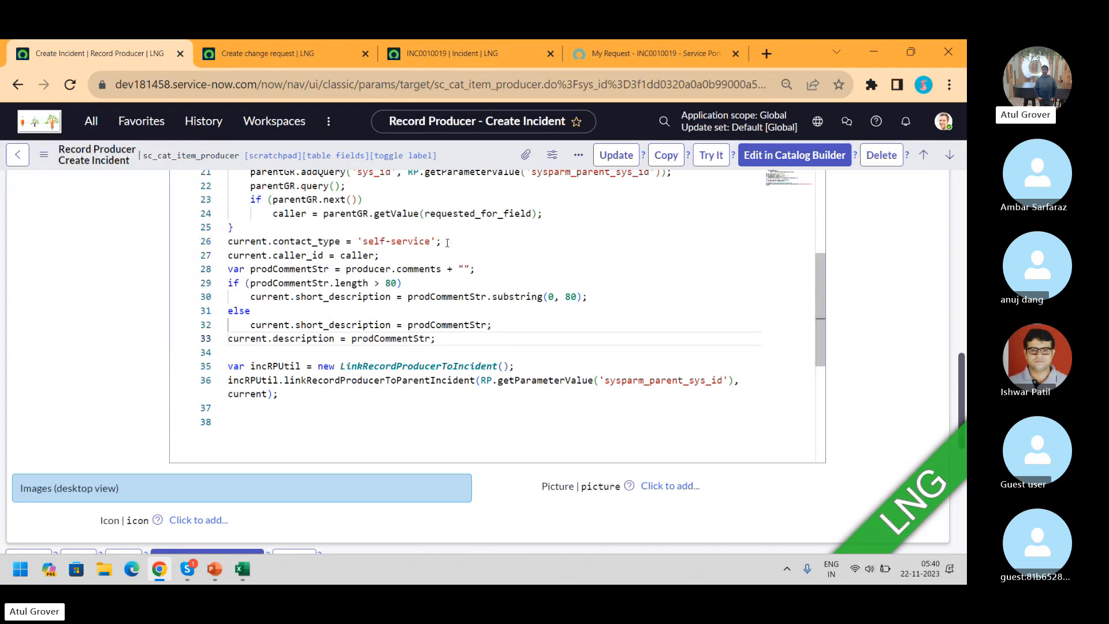
left_click_drag(442, 241, 345, 242)
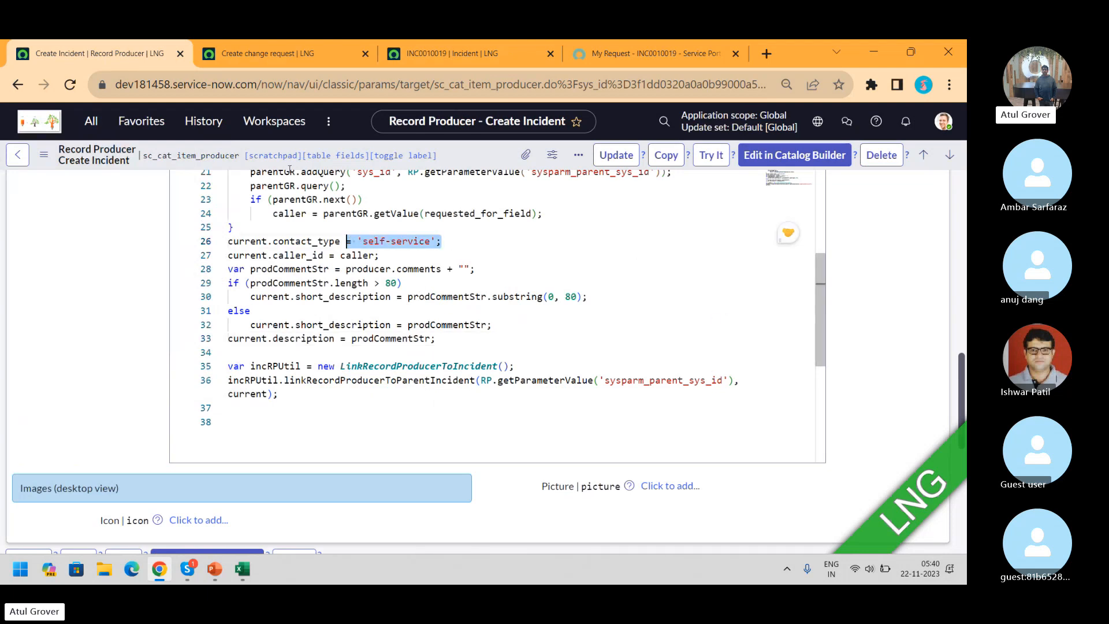
left_click(428, 57)
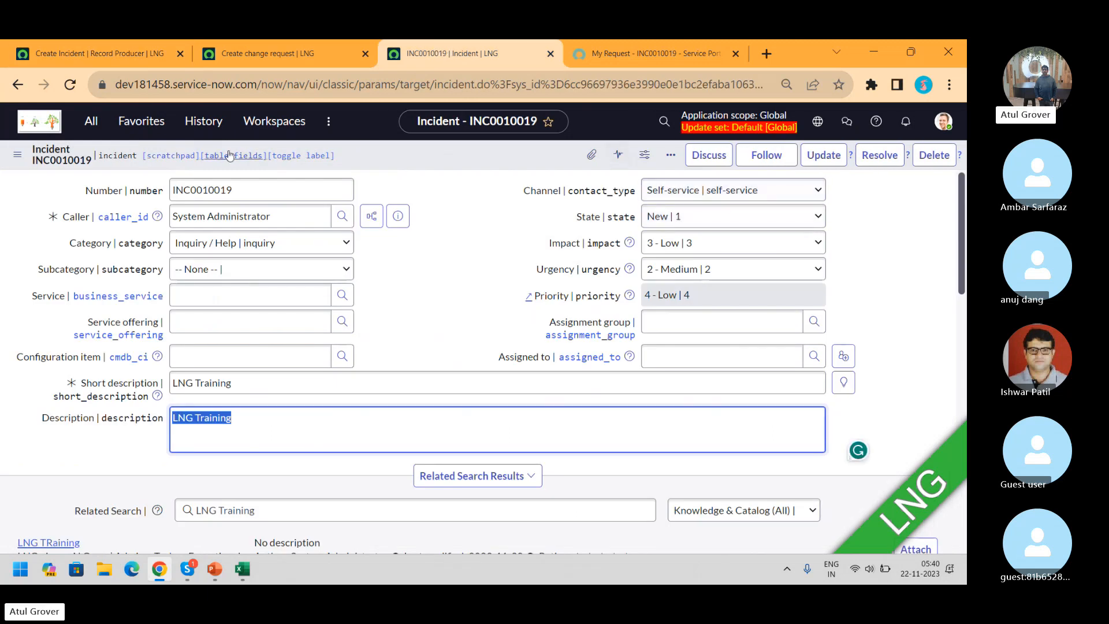
left_click(98, 53)
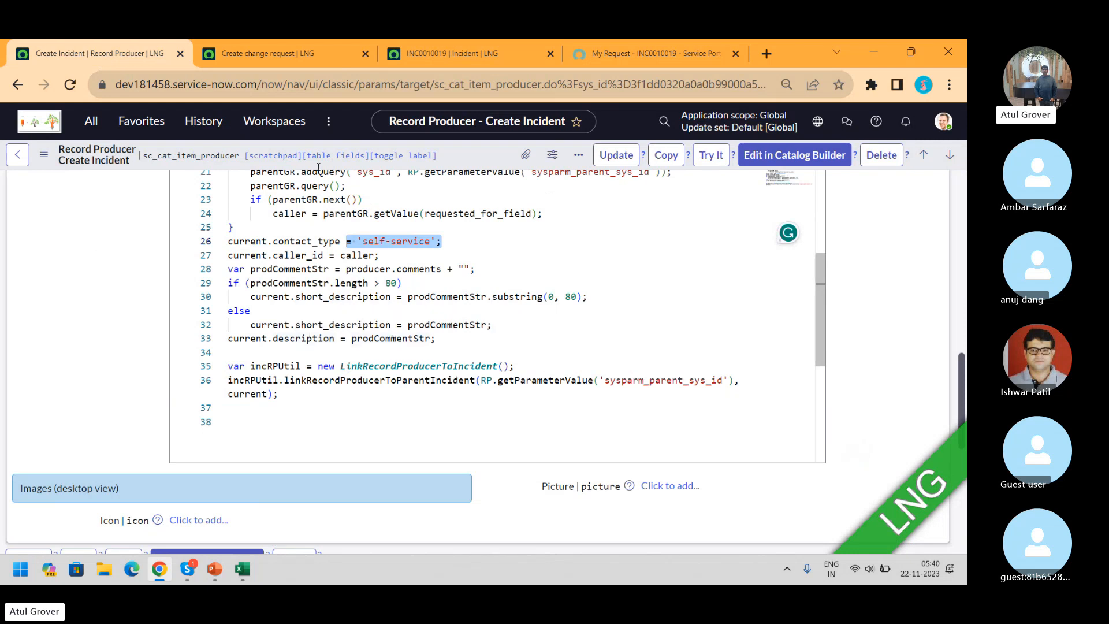
left_click(420, 56)
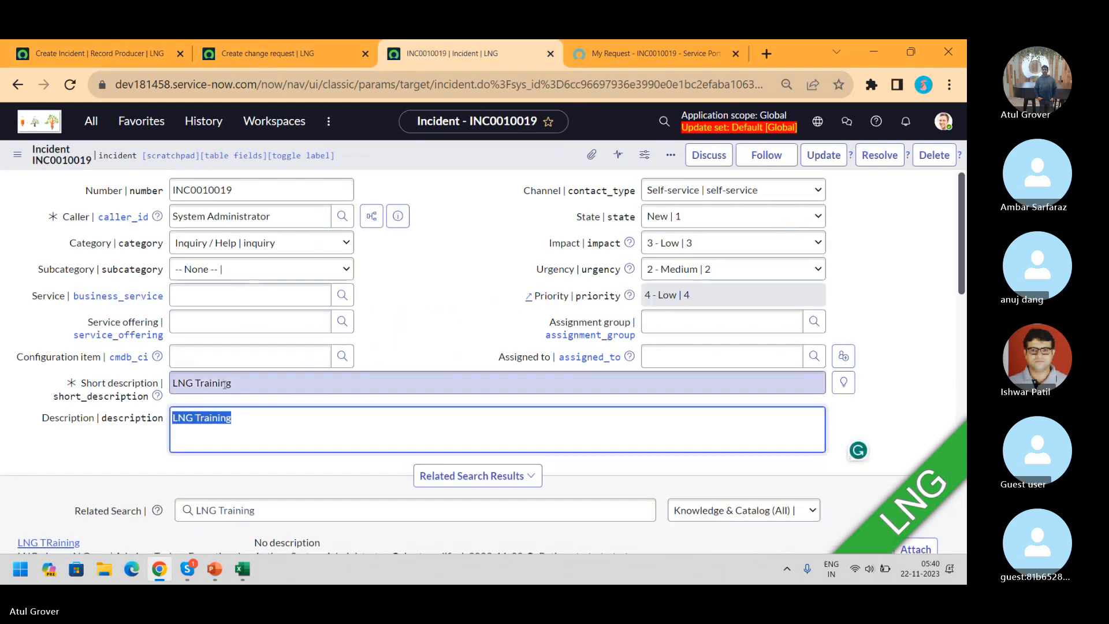
left_click(113, 54)
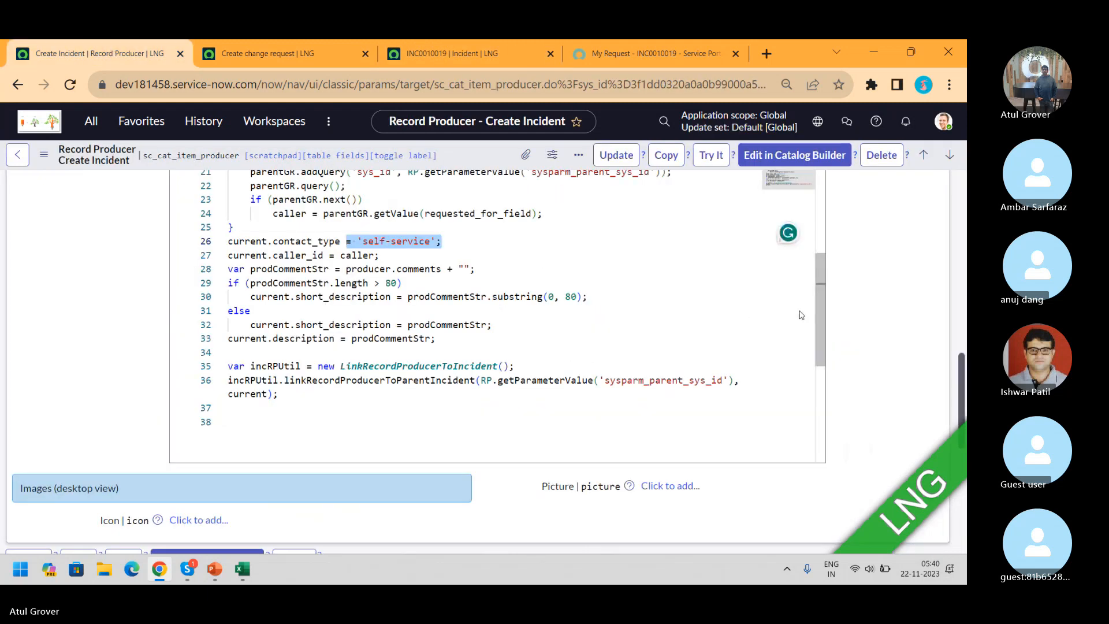
left_click_drag(819, 335, 819, 311)
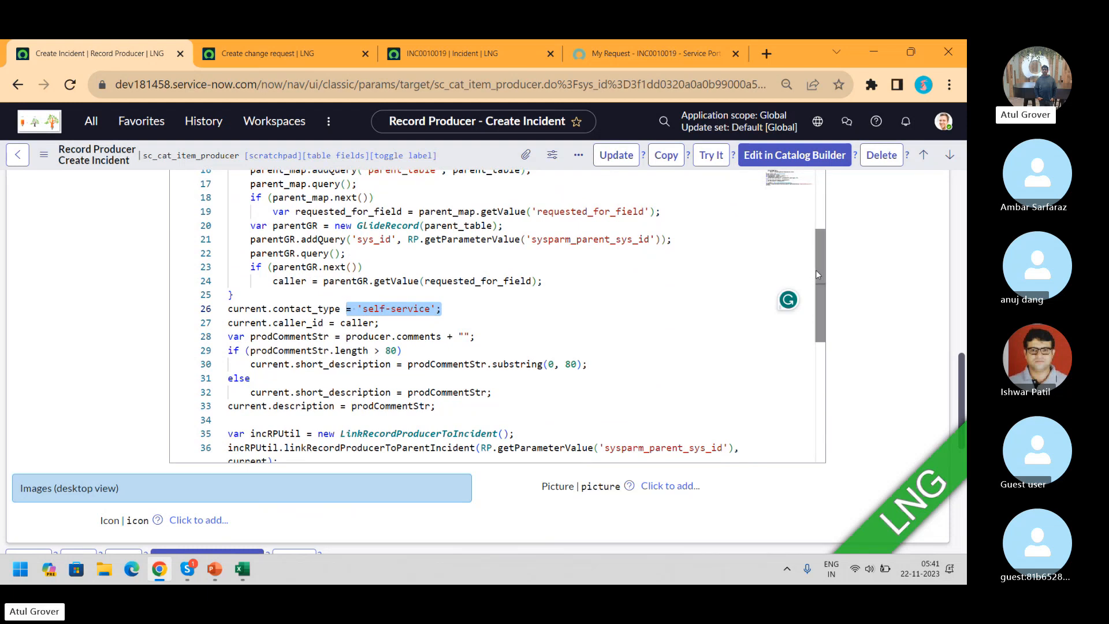
Scroll through the upper part of the script, then switch to the Skype call
mouse_move(816, 269)
left_mouse_down()
mouse_move(826, 331)
mouse_move(812, 383)
mouse_move(815, 261)
left_mouse_up()
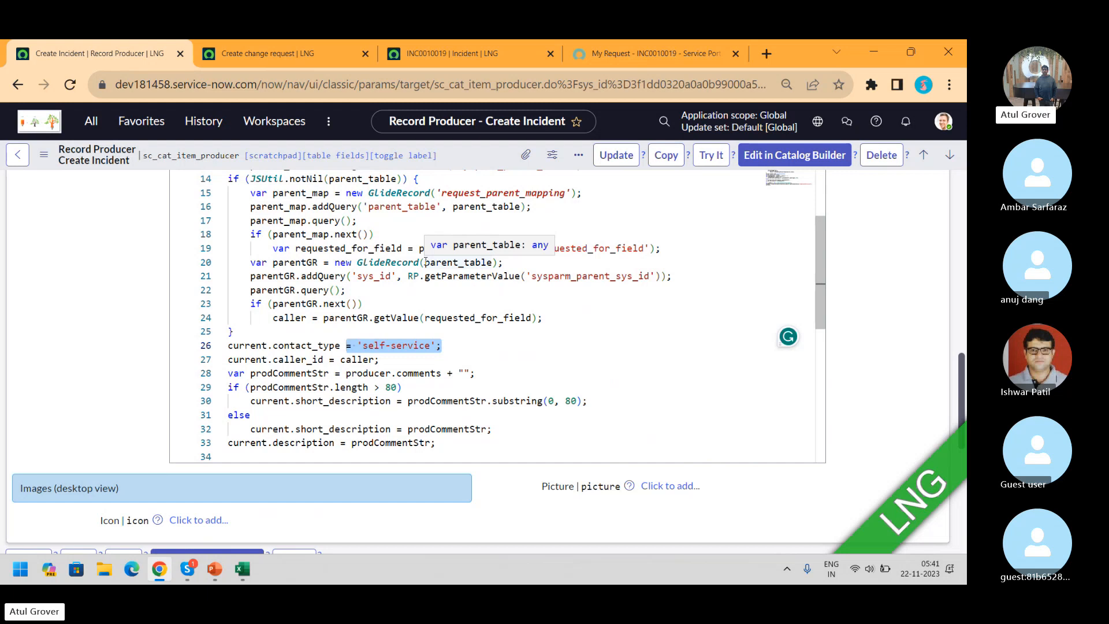
key("alt+Tab")
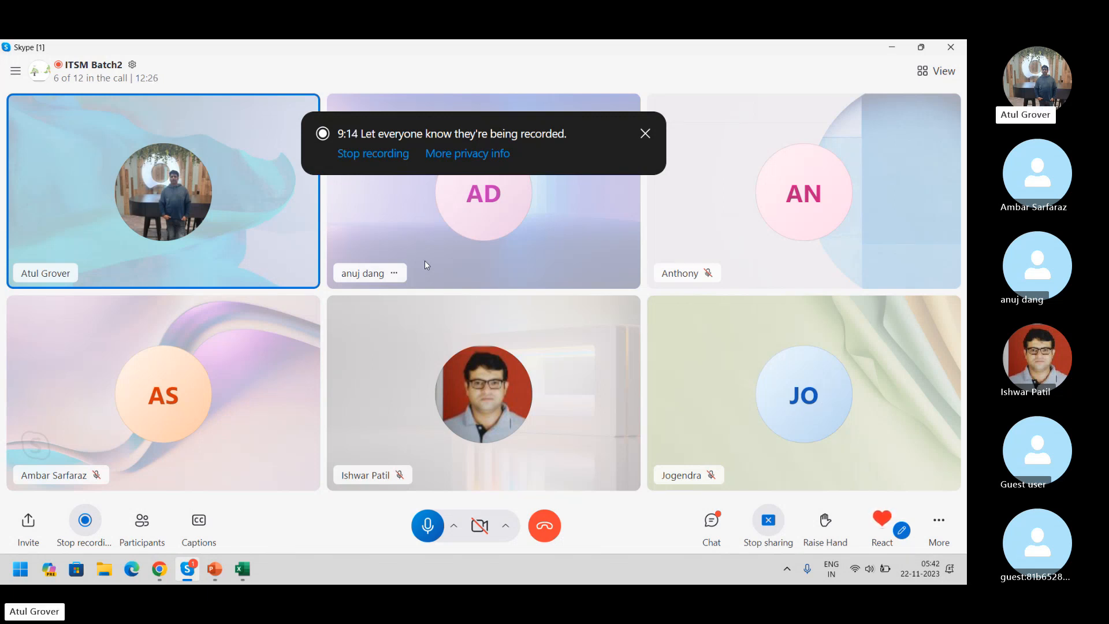
Launch Notepad from Windows search and type the heading 'Inbound Action'
key("super")
type("notepad")
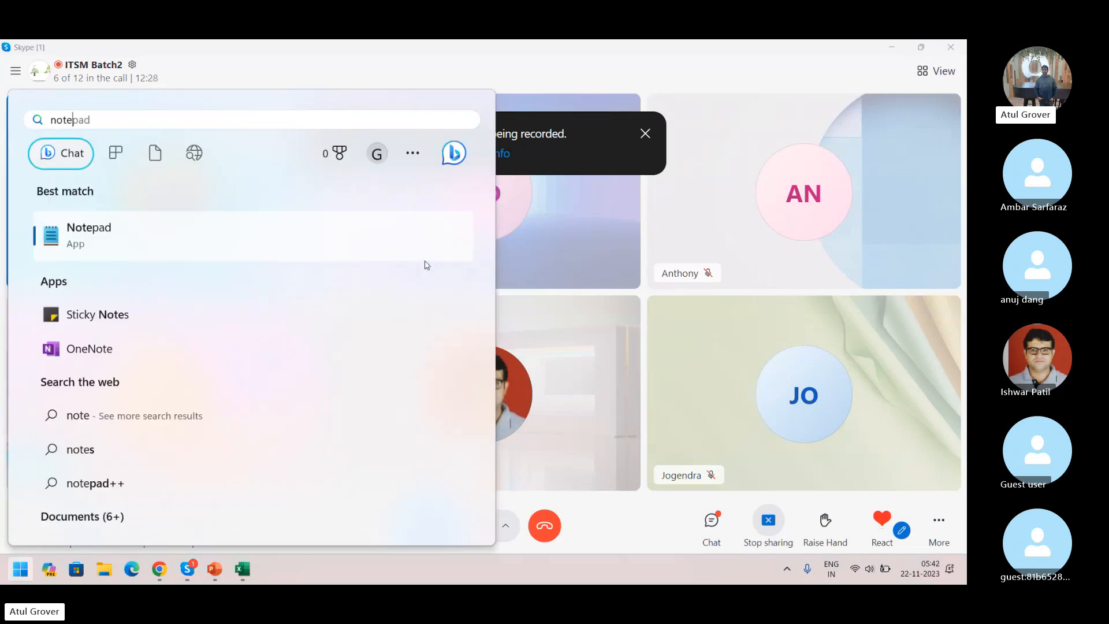
key("Return")
type("I")
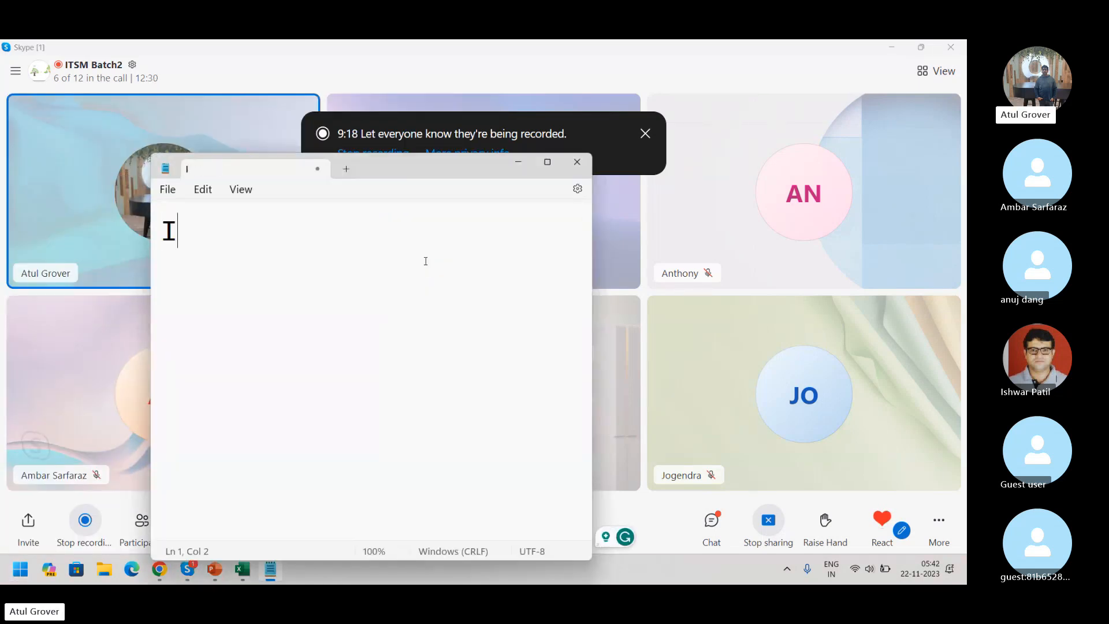
type("nbound Action")
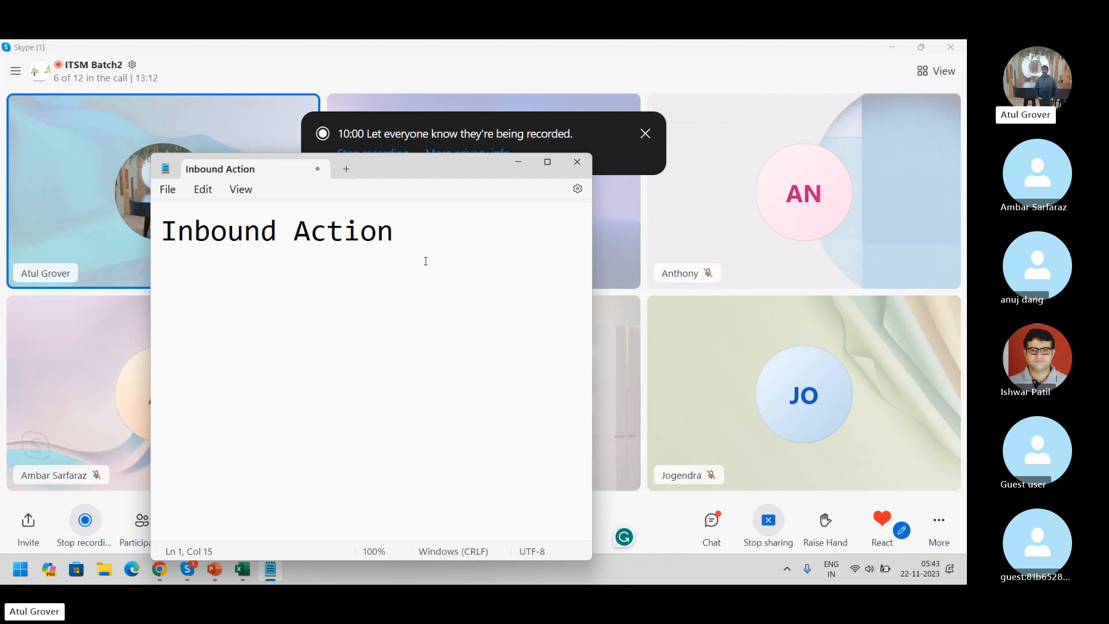
Back in ServiceNow, open System Policy > Email > Inbound Actions via the 'inbound a' navigator filter
key("alt+Tab")
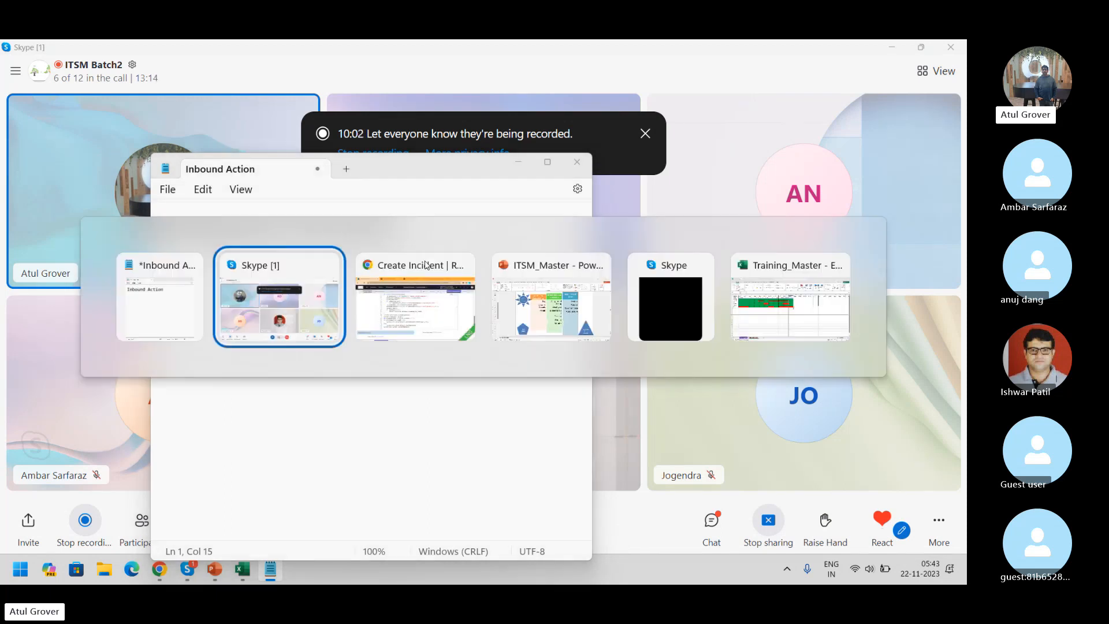
key("alt+Tab")
key("alt+Tab")
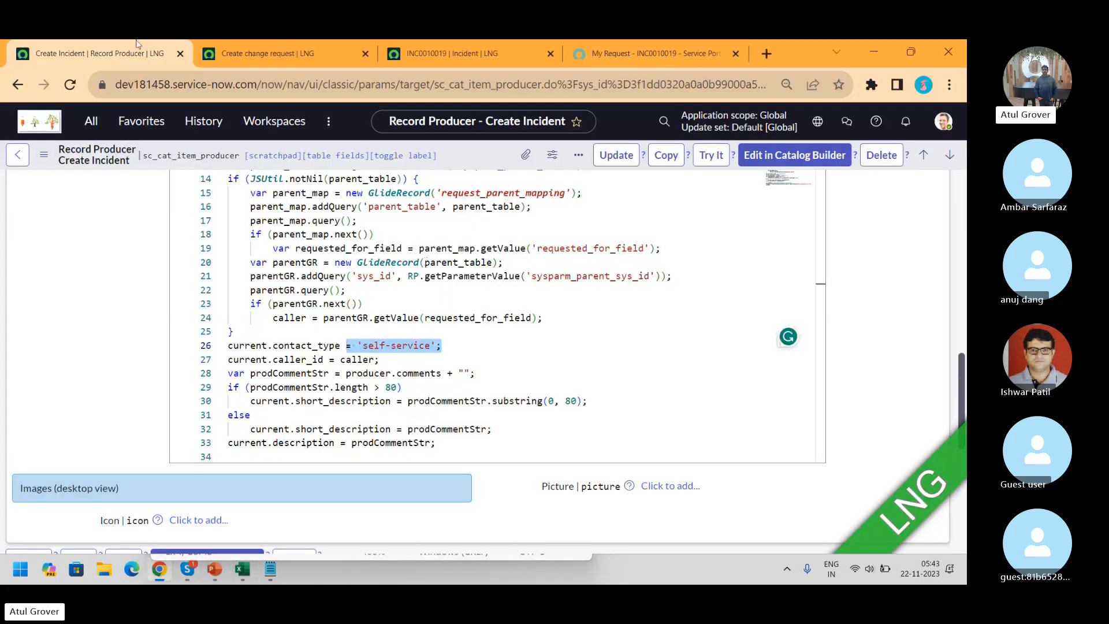
left_click(100, 123)
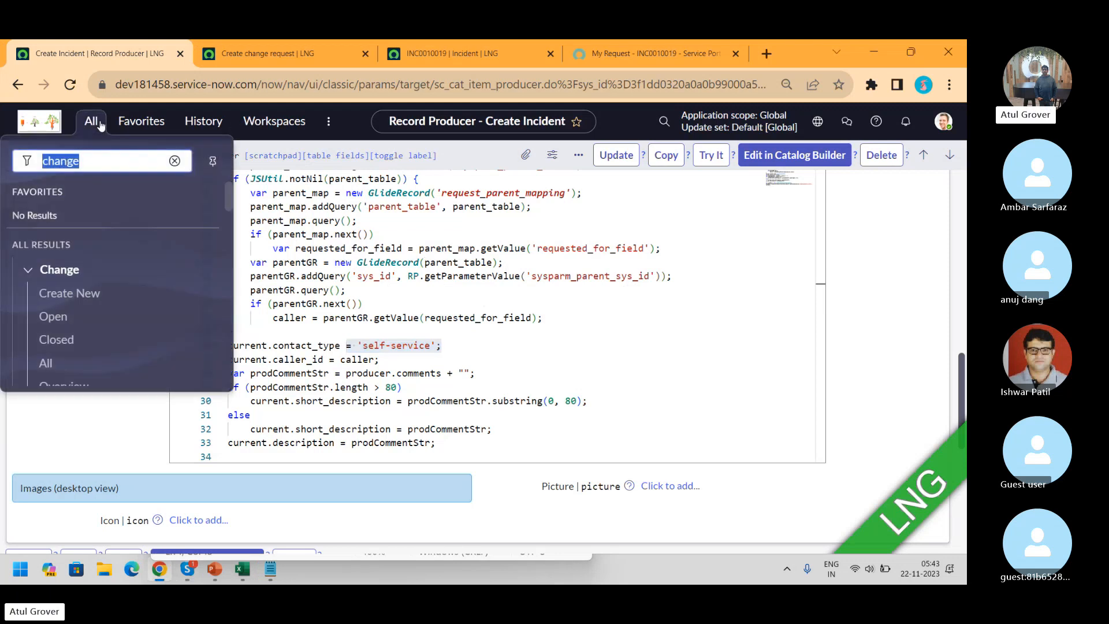
type("inboun")
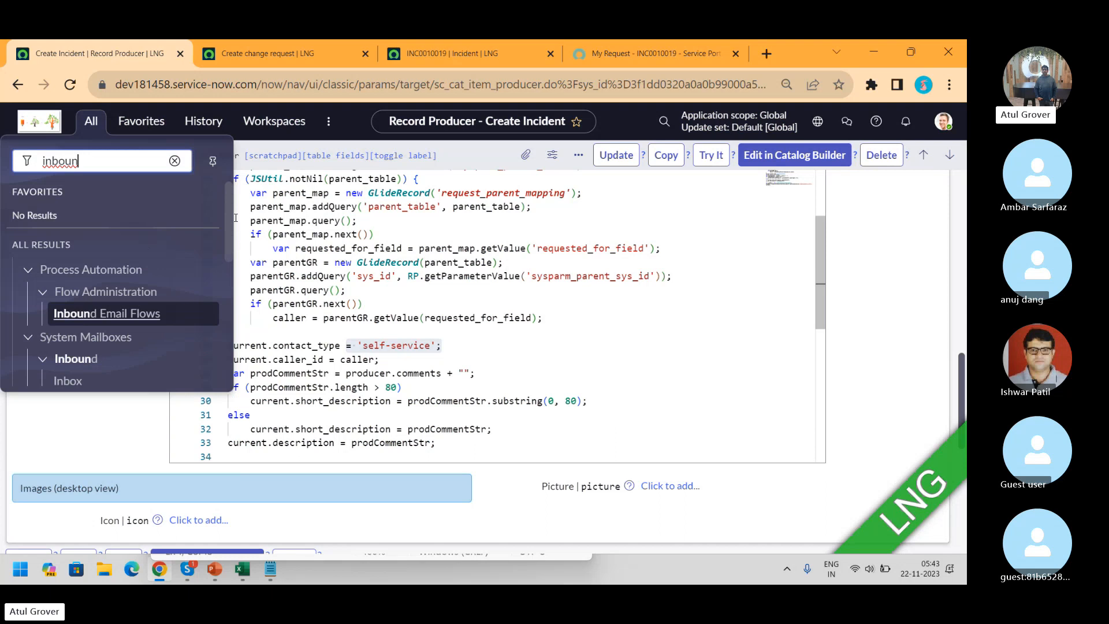
type("d a")
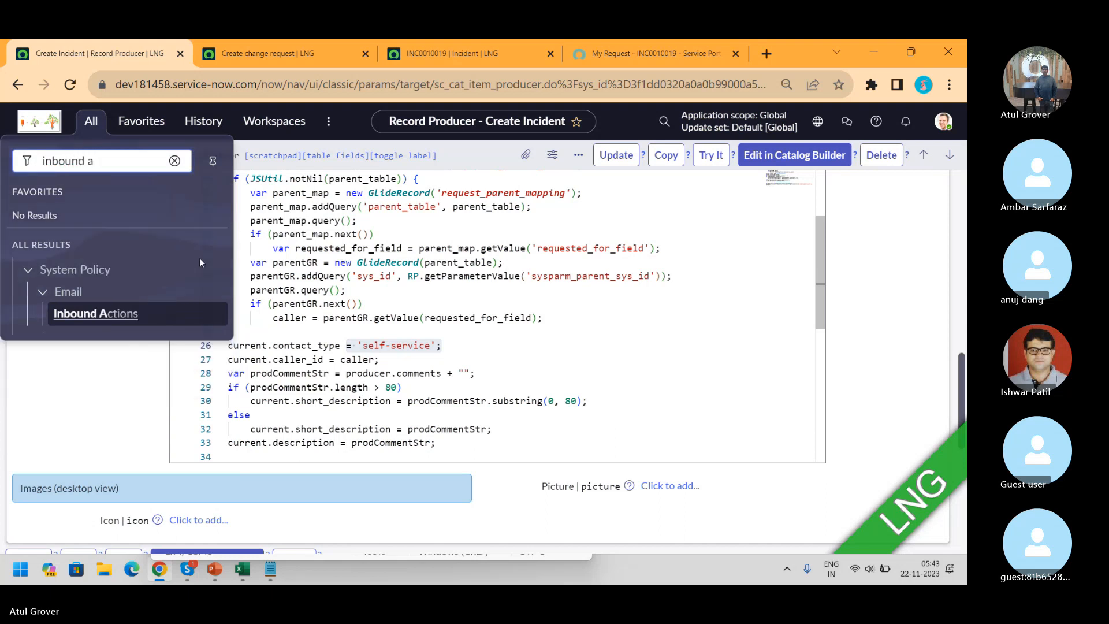
left_click(107, 317)
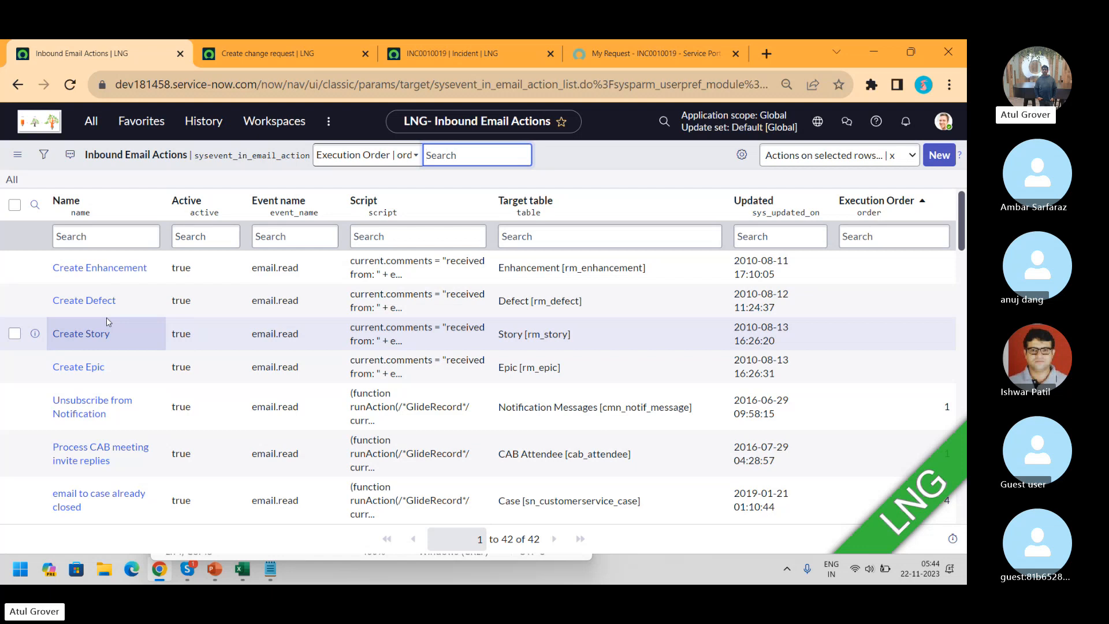
Filter the Inbound Email Actions list to names matching '*inci'
key("alt+Tab")
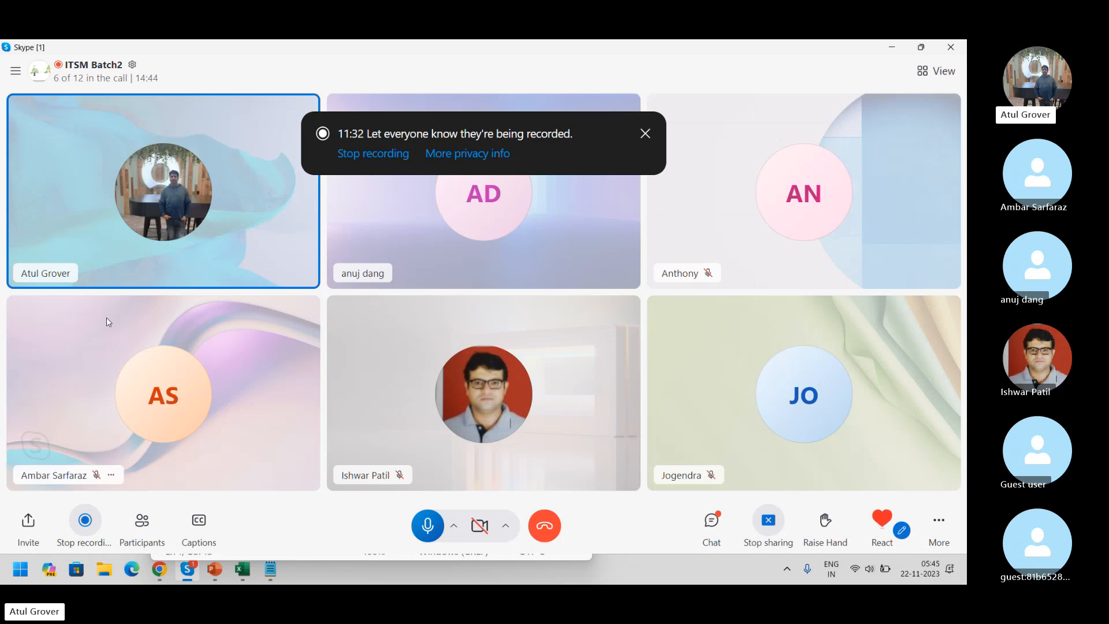
key("alt+Tab")
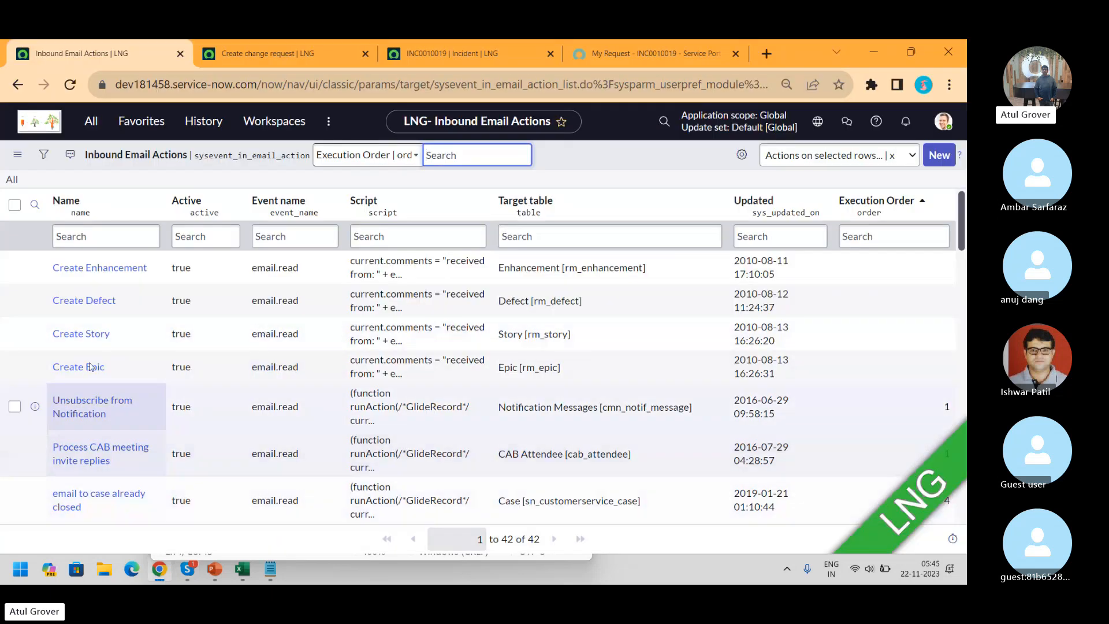
left_click(112, 236)
type("*inc")
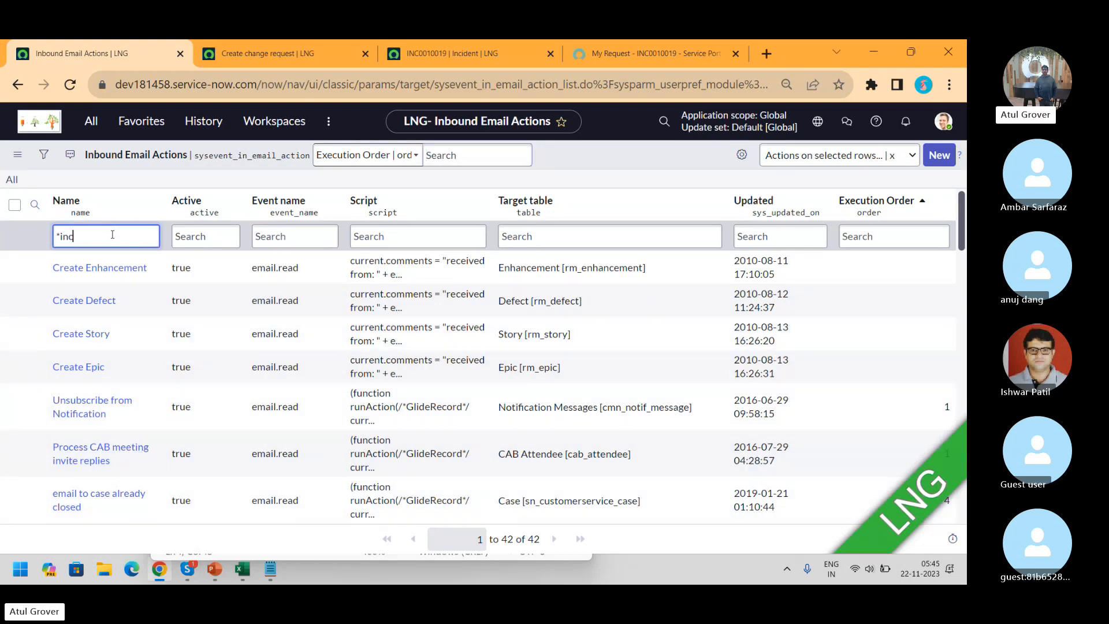
type("i")
key("Return")
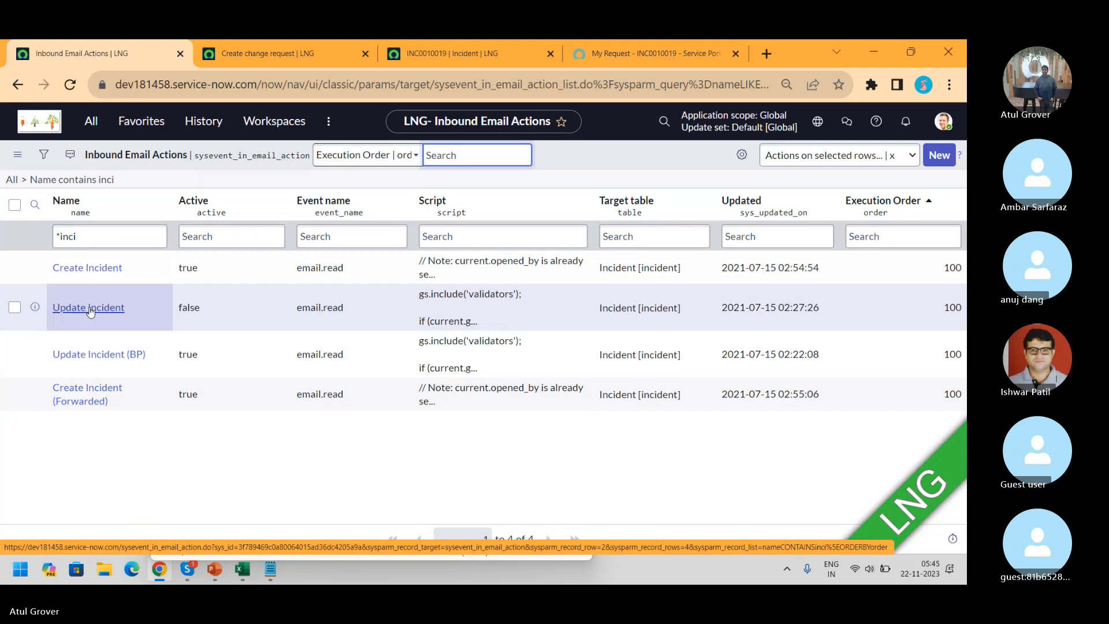
Change the Name filter to match 'change' actions
left_click(78, 236)
key("BackSpace")
key("BackSpace")
key("BackSpace")
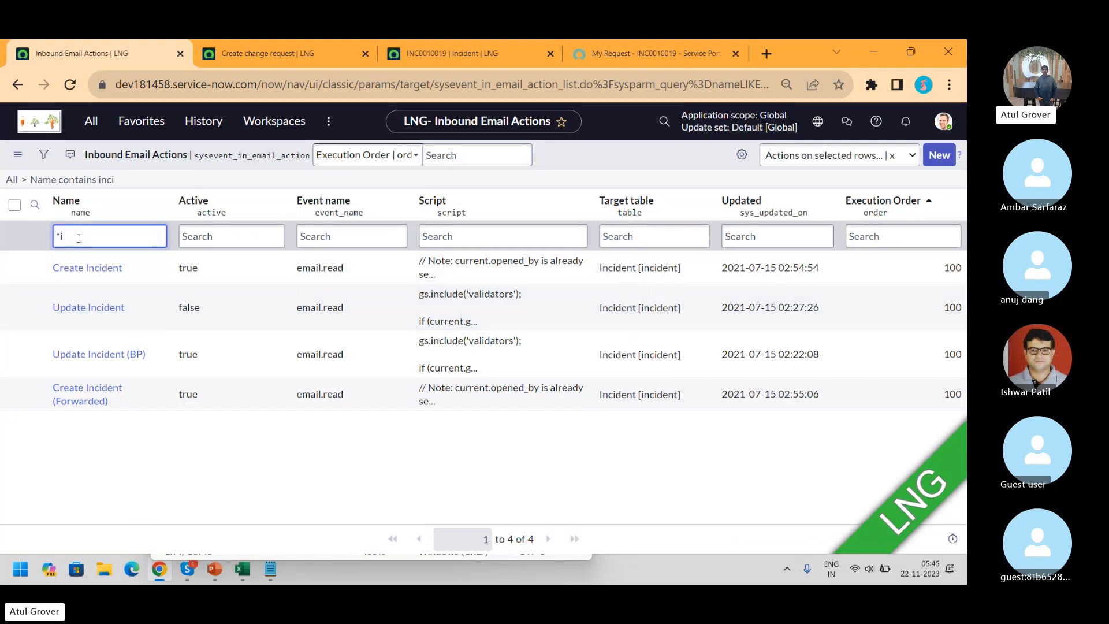
type("chng")
key("BackSpace")
key("BackSpace")
type("ange")
key("Return")
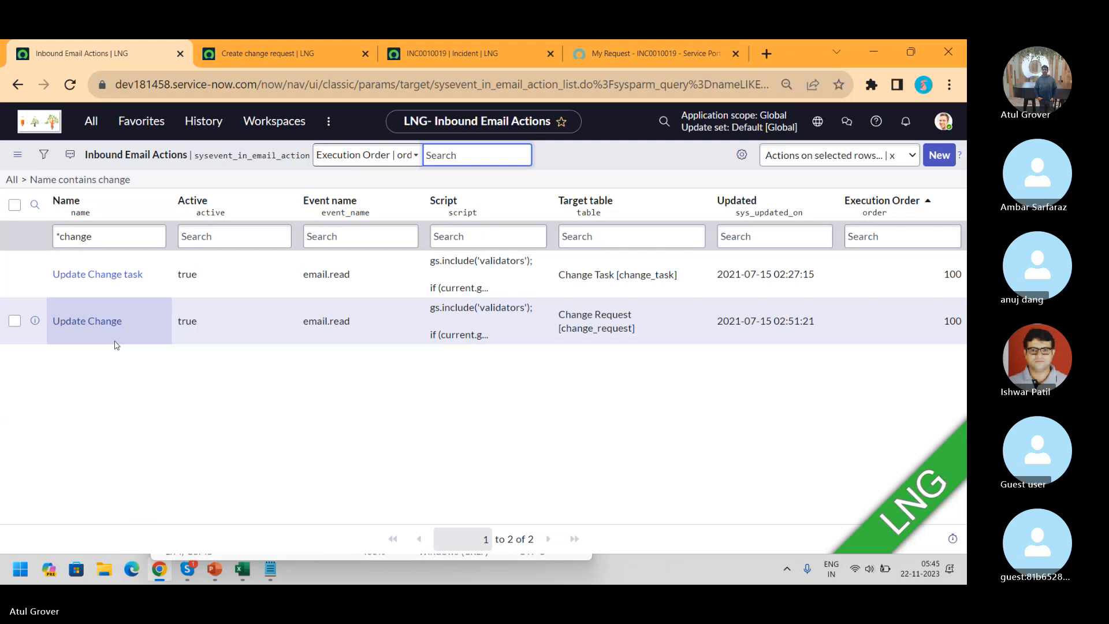
Change the Name filter to 'probl', leaving only Update Problem
left_click(107, 234)
key("BackSpace")
key("BackSpace")
key("BackSpace")
key("BackSpace")
key("BackSpace")
key("BackSpace")
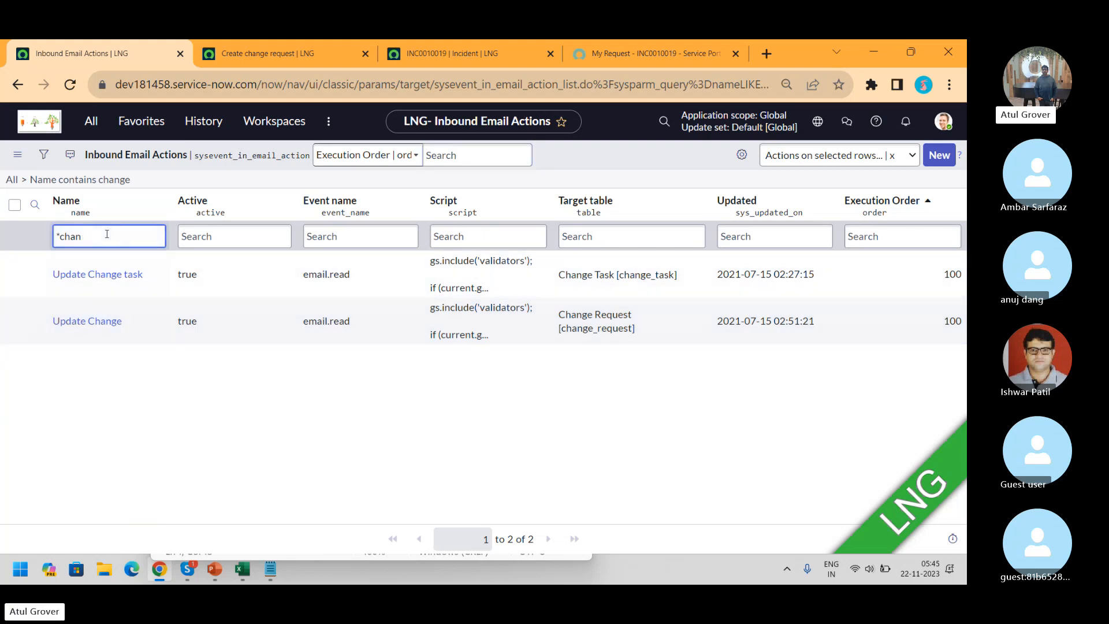
type("probl")
key("Return")
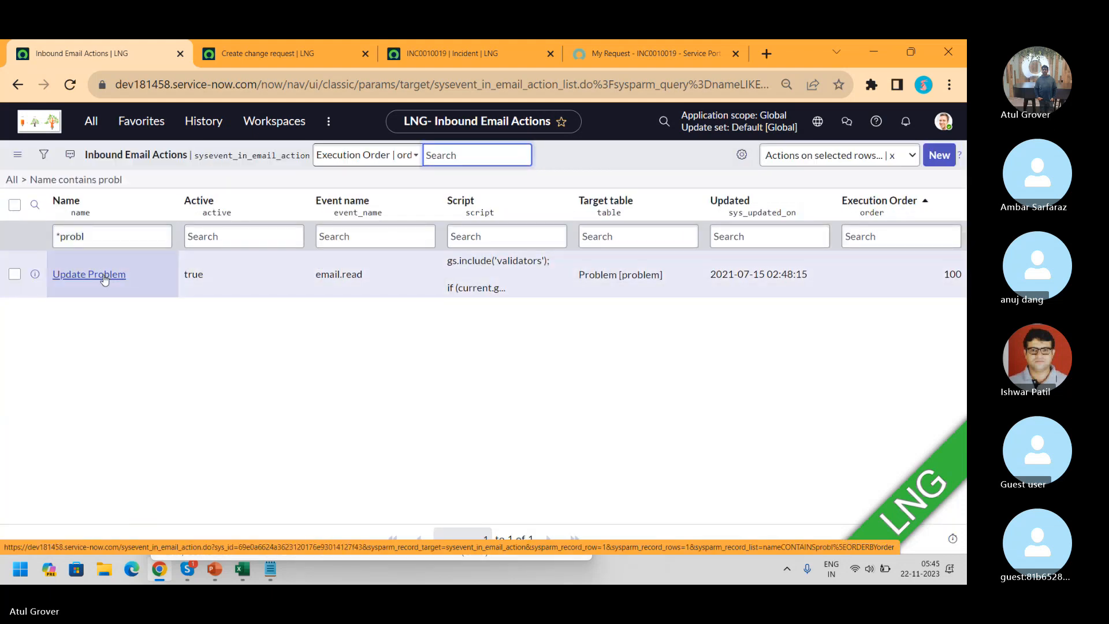
Add Sub and BOdy lines, with subject '- En about LNG Training'
left_click(271, 569)
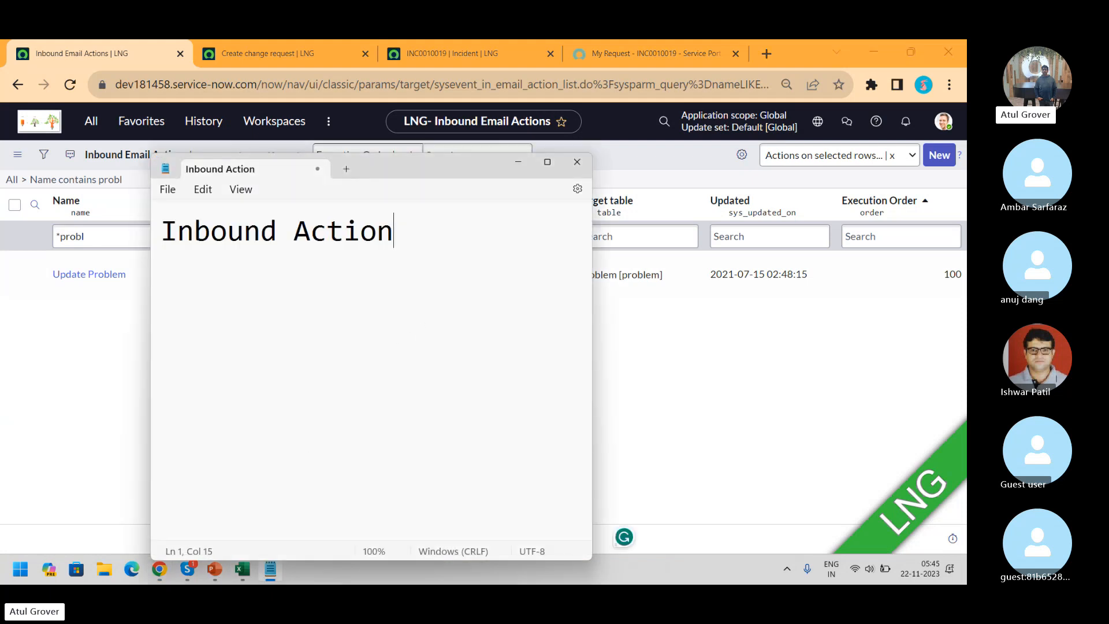
key("Return")
key("Return")
type("Sub")
key("Return")
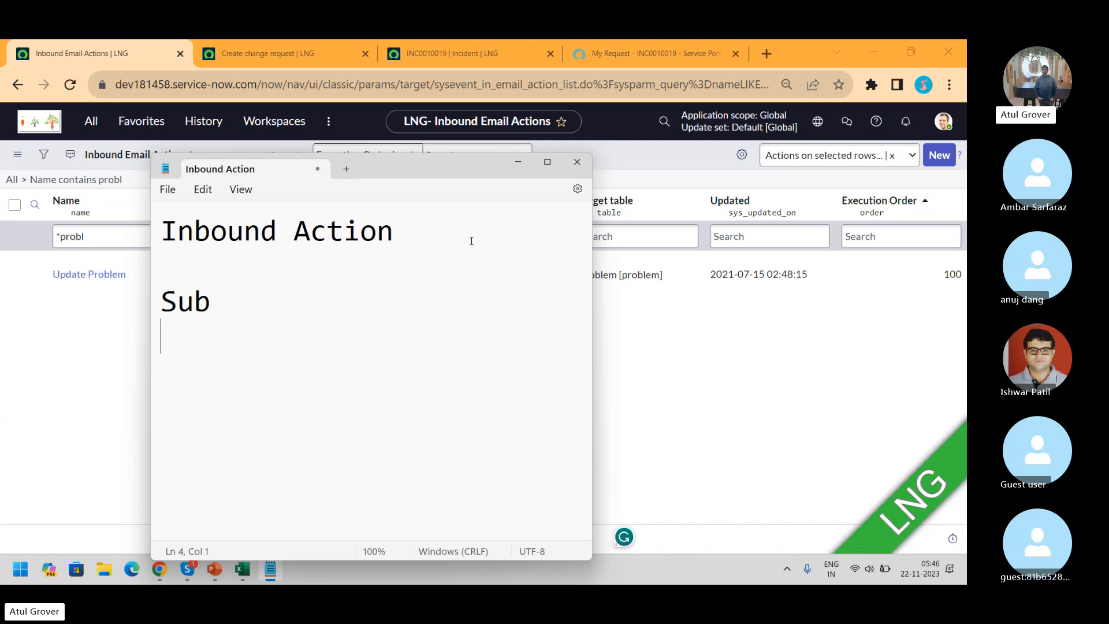
type("BOdy")
key("Return")
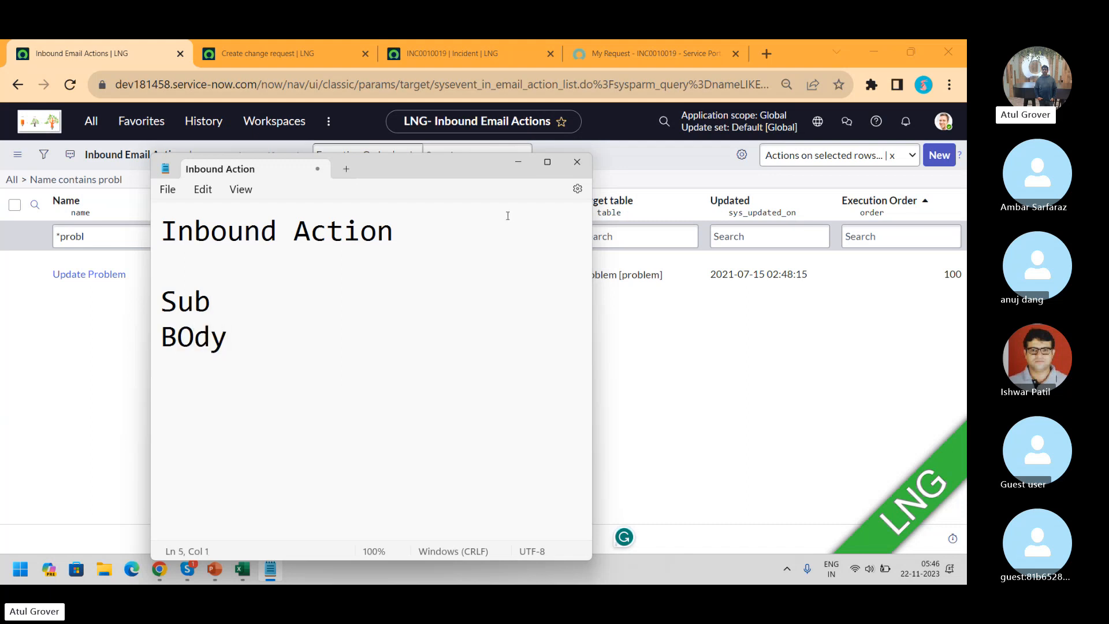
left_click(330, 298)
type("- En about ")
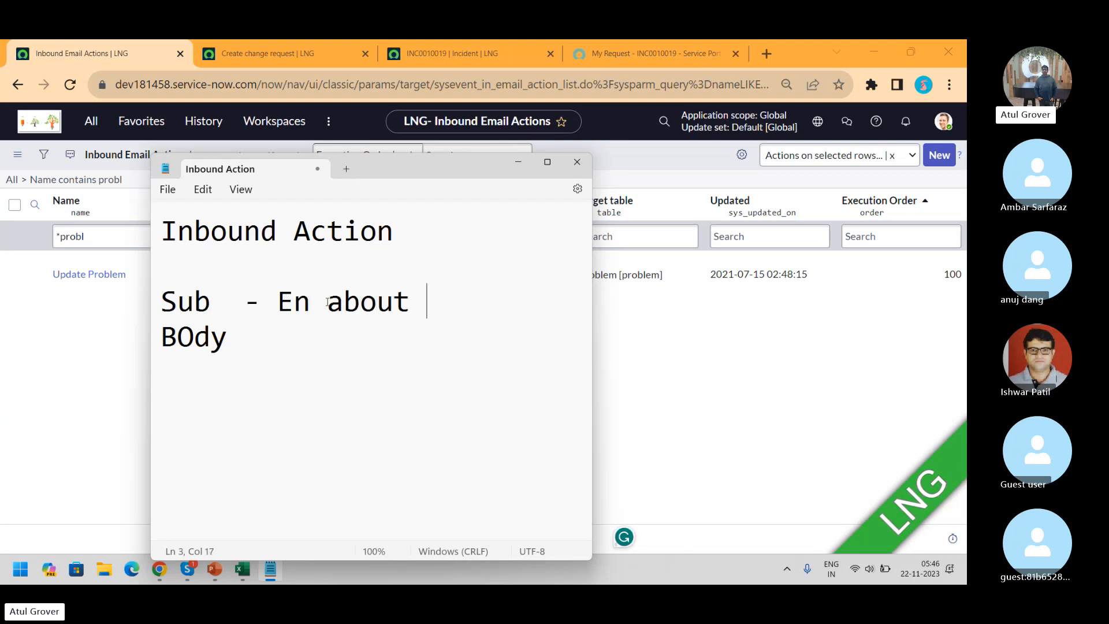
type("LNG Trai")
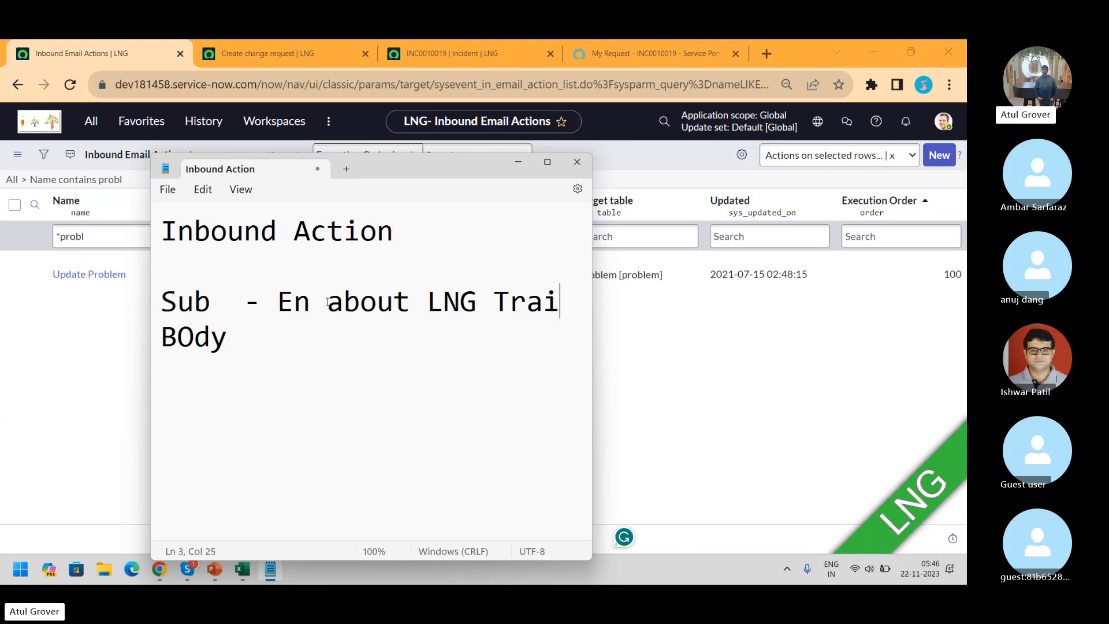
type("ning")
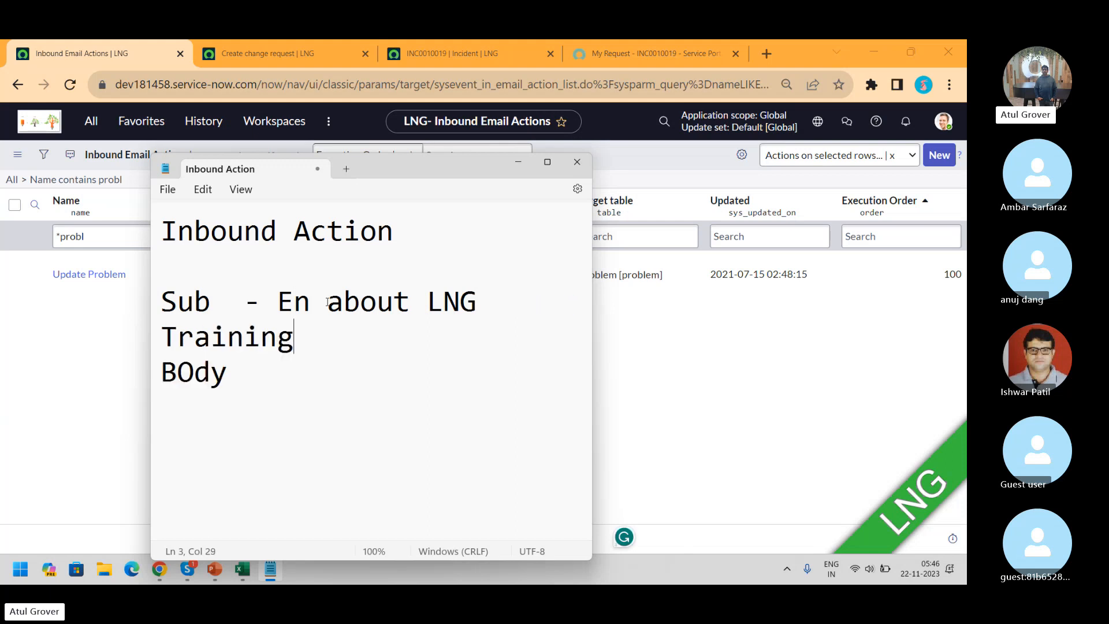
Write the body '- New in SN and ned training' and select the subject and body lines
left_click(254, 375)
type("- ")
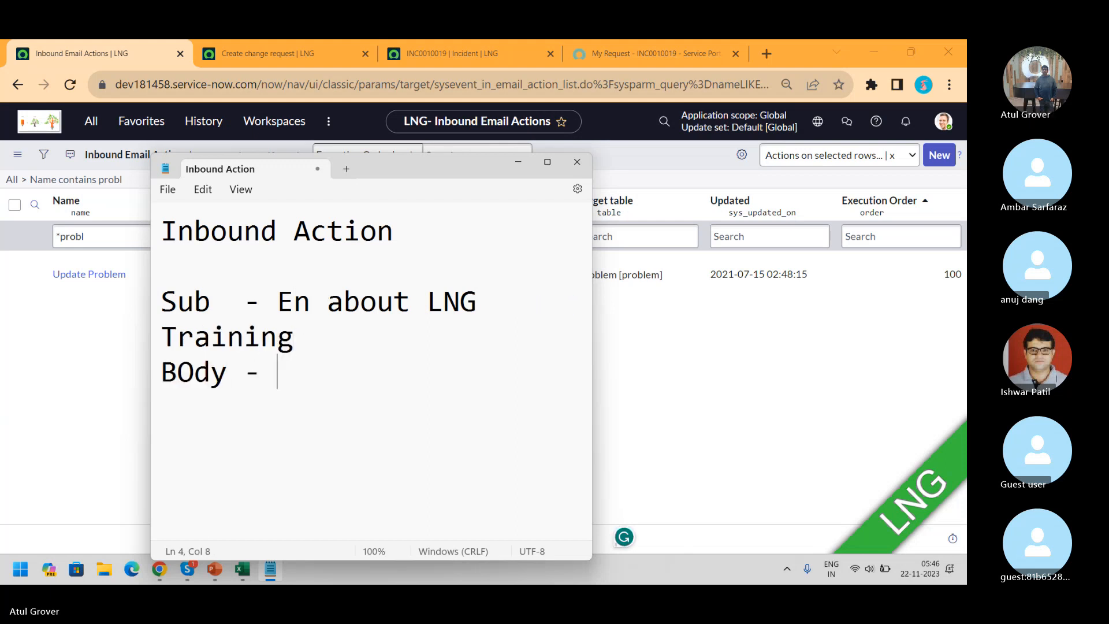
type("New in")
key("BackSpace")
key("BackSpace")
key("BackSpace")
type("w")
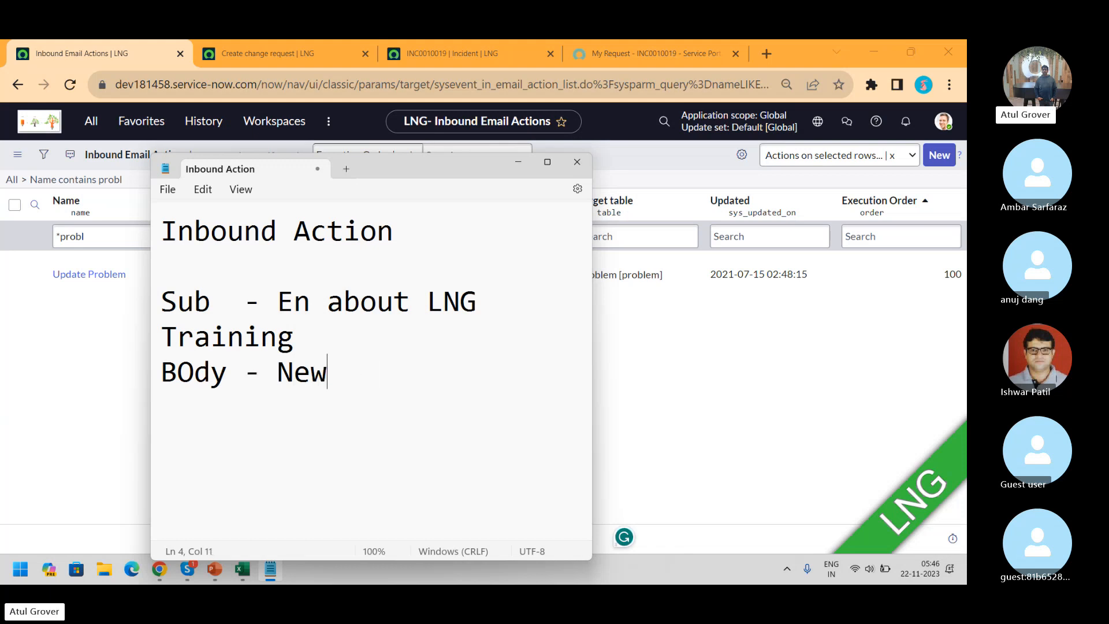
type(" inNS")
key("BackSpace")
key("BackSpace")
type("S and n")
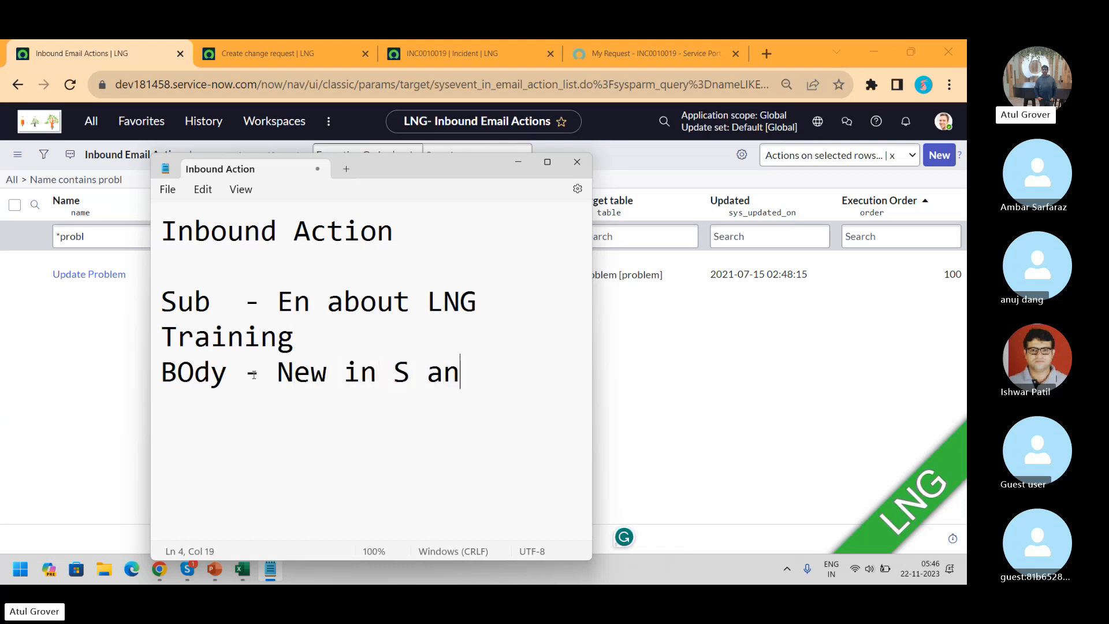
key("BackSpace")
key("BackSpace")
key("BackSpace")
key("BackSpace")
key("BackSpace")
key("BackSpace")
type("N")
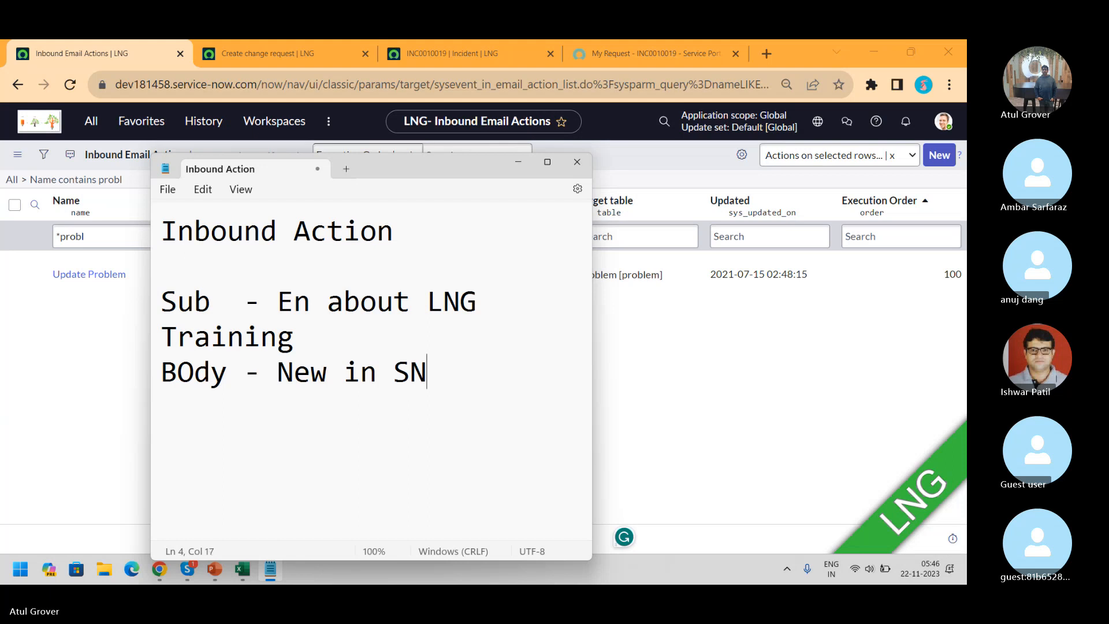
type(" and ned t")
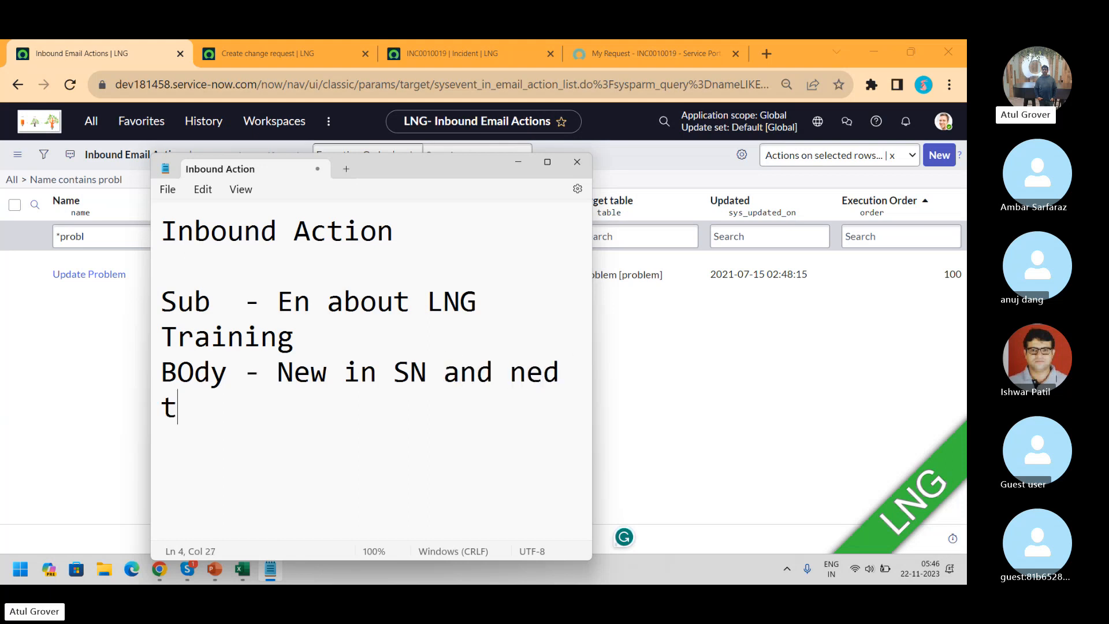
type("raining")
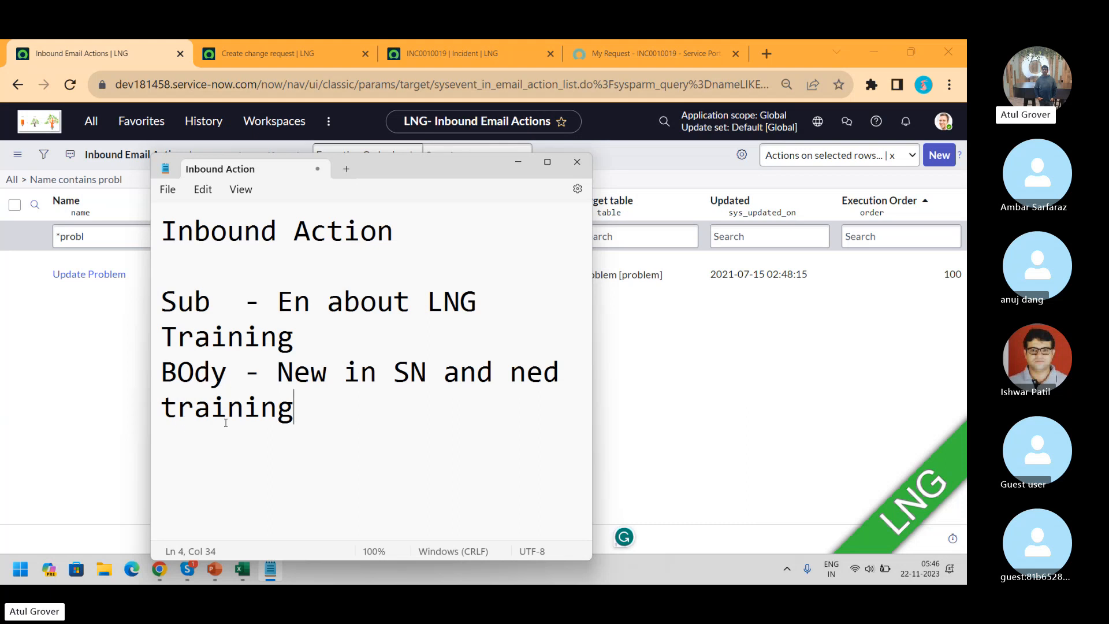
left_click_drag(293, 411, 144, 314)
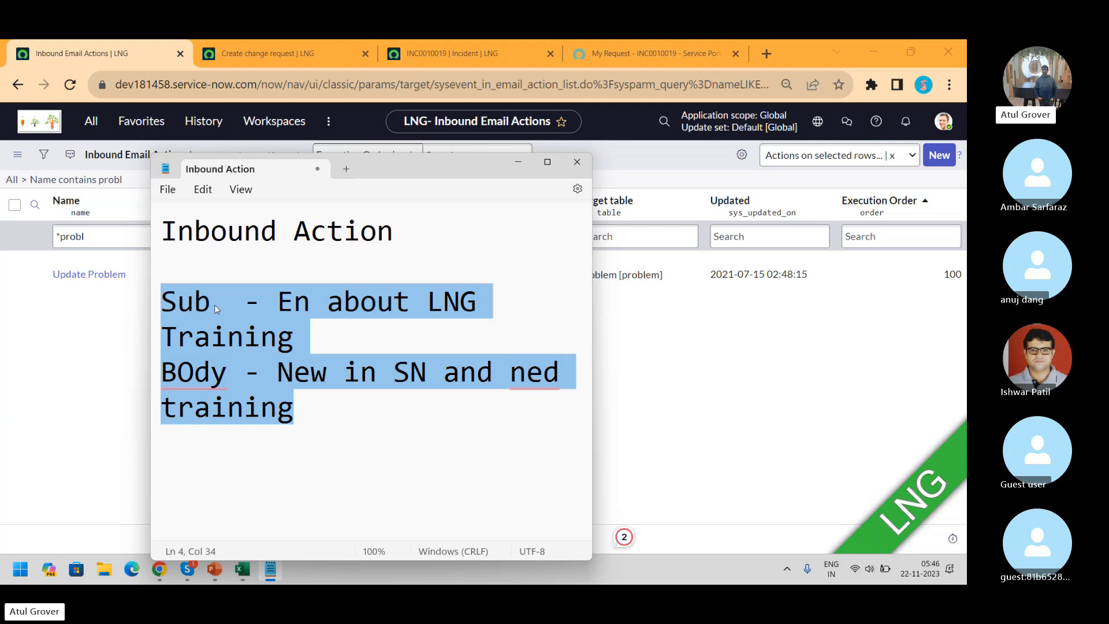
Filter the inbound actions list to incident actions and open Create Incident
left_click(661, 353)
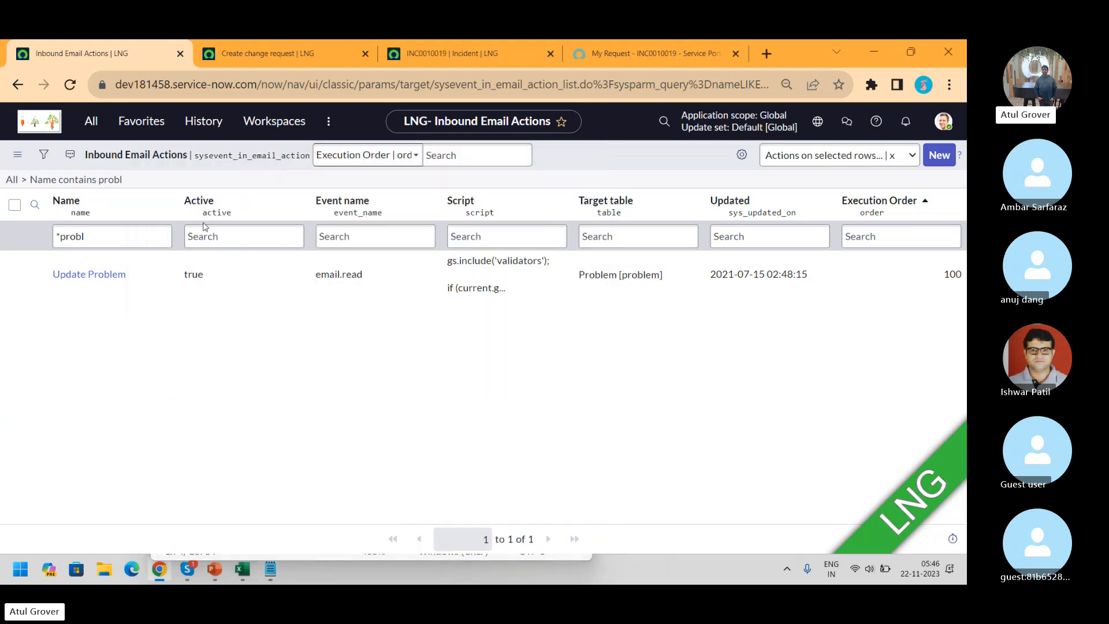
left_click(116, 239)
key("BackSpace")
key("BackSpace")
key("BackSpace")
key("BackSpace")
key("BackSpace")
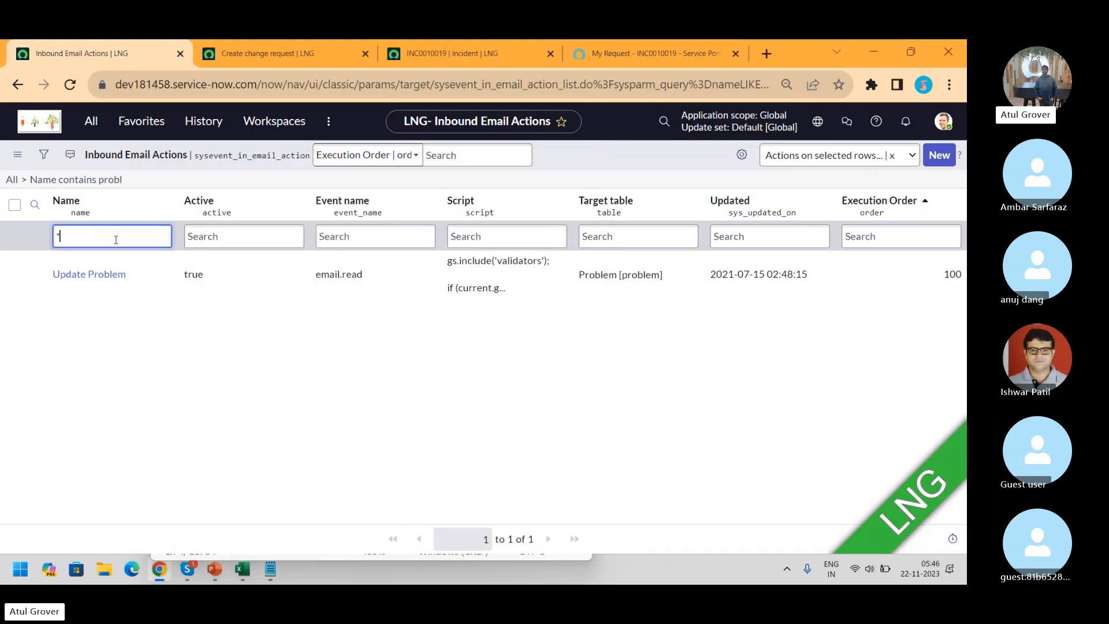
type("Test")
key("Return")
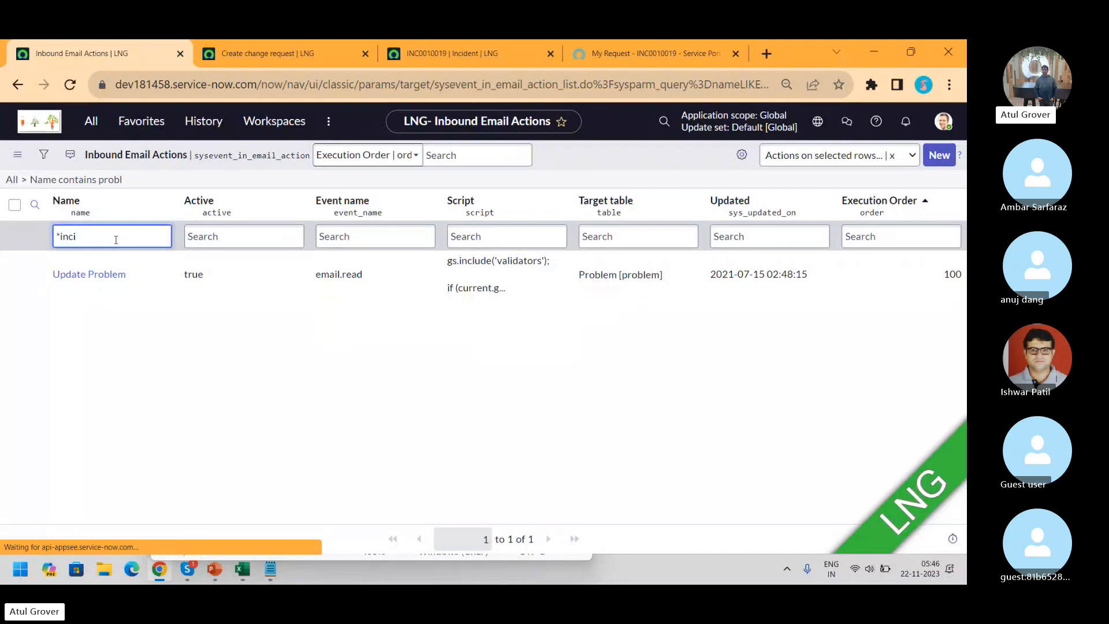
left_click(90, 270)
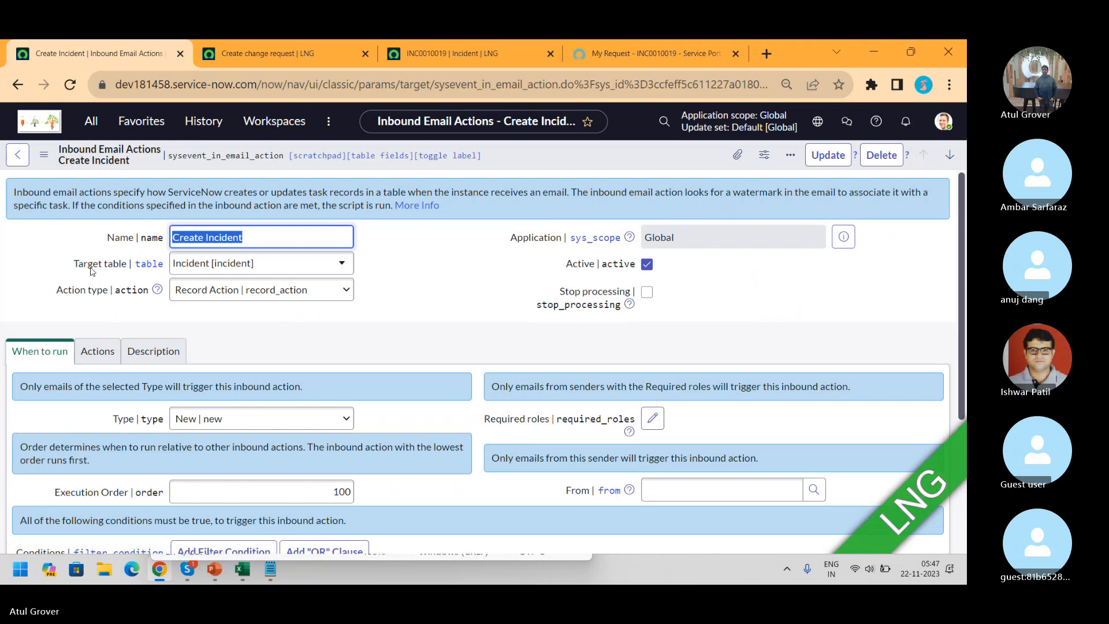
Check the Action type options, keep Record Action, and scroll down the form
key("alt+Tab")
key("alt+Tab")
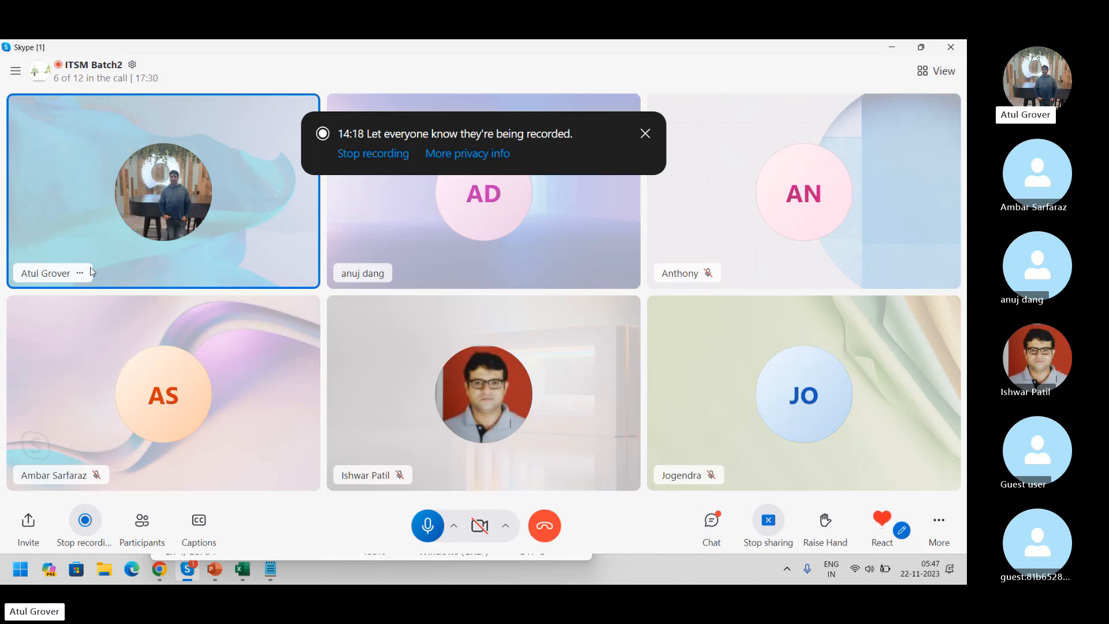
key("alt+Tab")
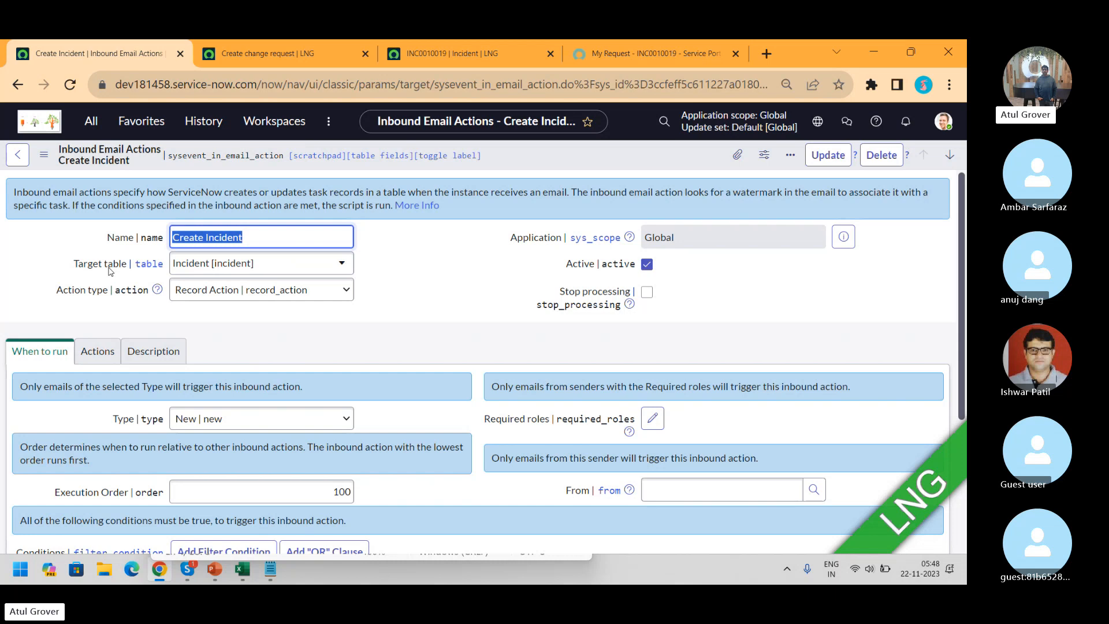
left_click(245, 292)
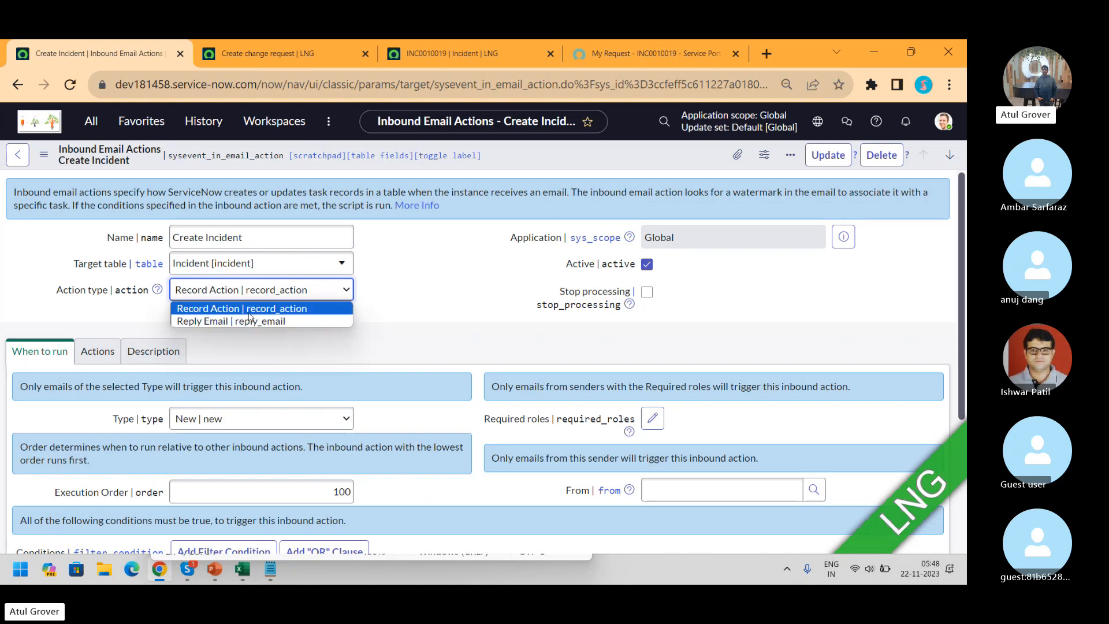
left_click(250, 309)
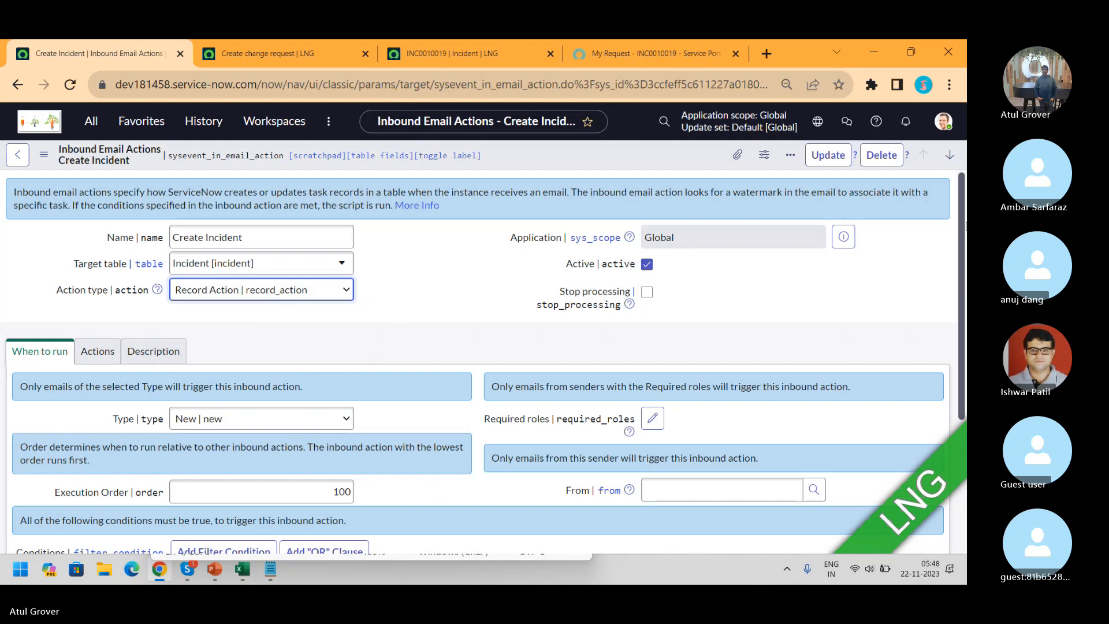
left_click_drag(965, 227, 965, 290)
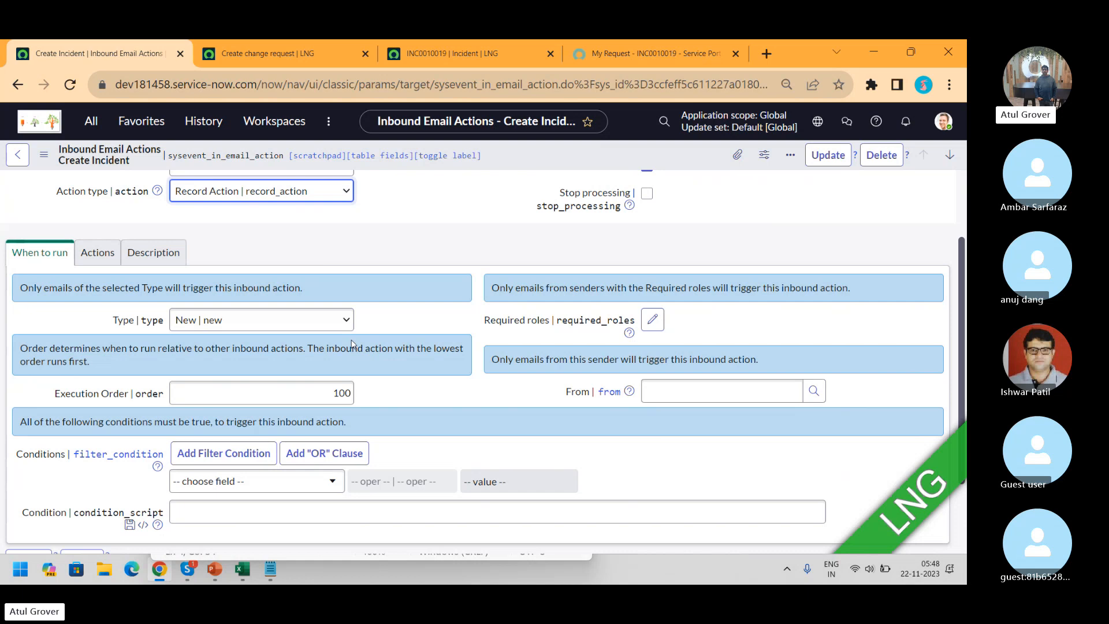
left_click(332, 324)
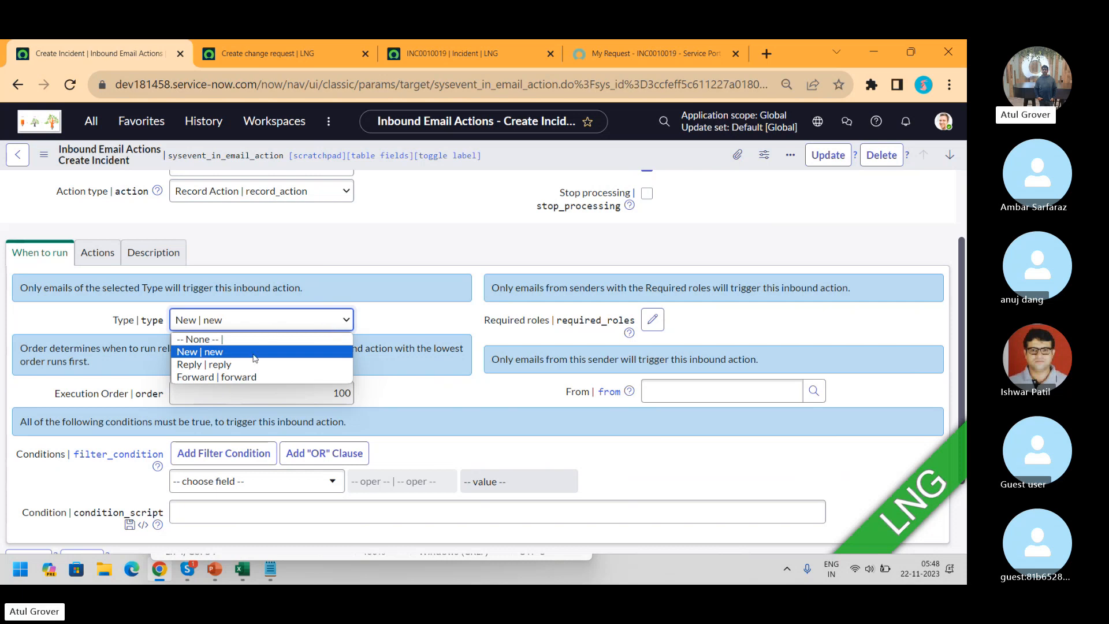
left_click(219, 353)
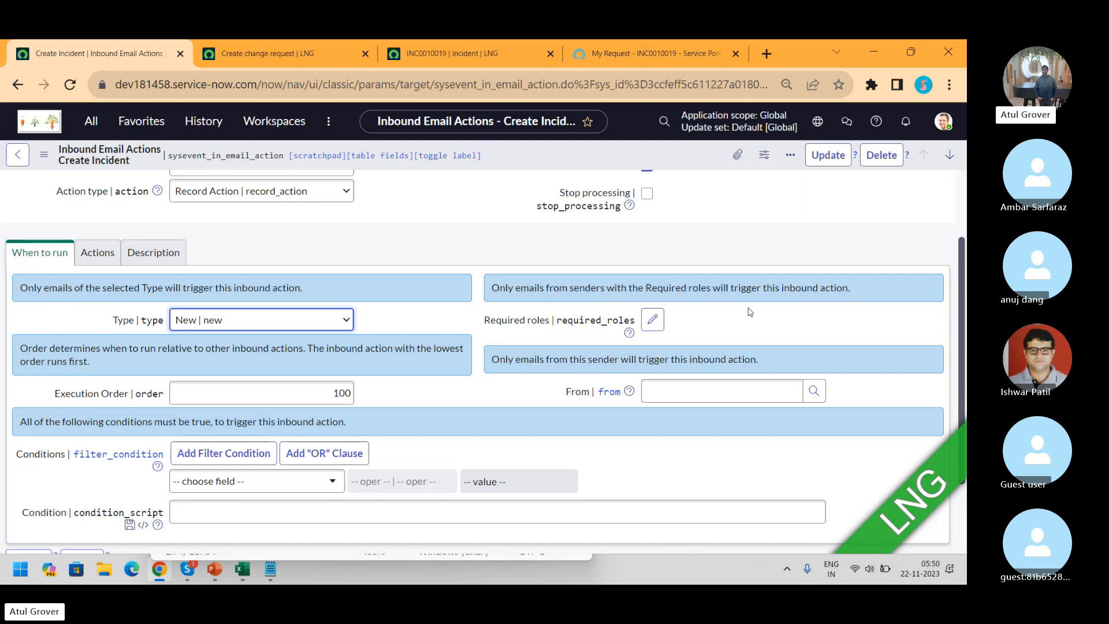
Switch between the Skype ITSM Batch2 call and Chrome, ending on the Skype call
key("alt+Tab")
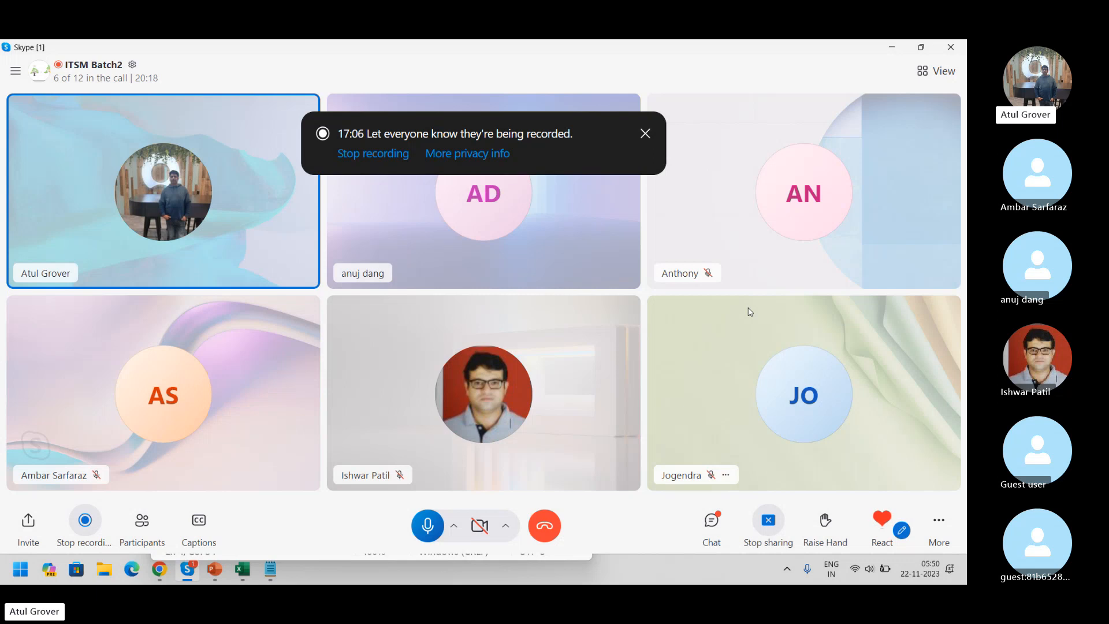
key("alt+Tab")
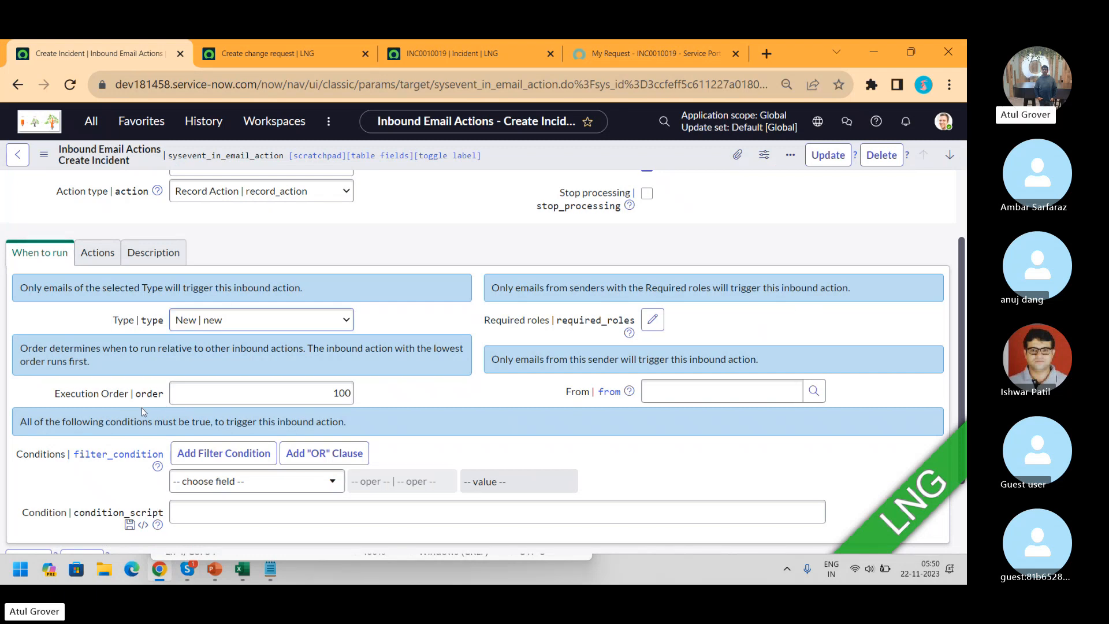
key("alt+Tab")
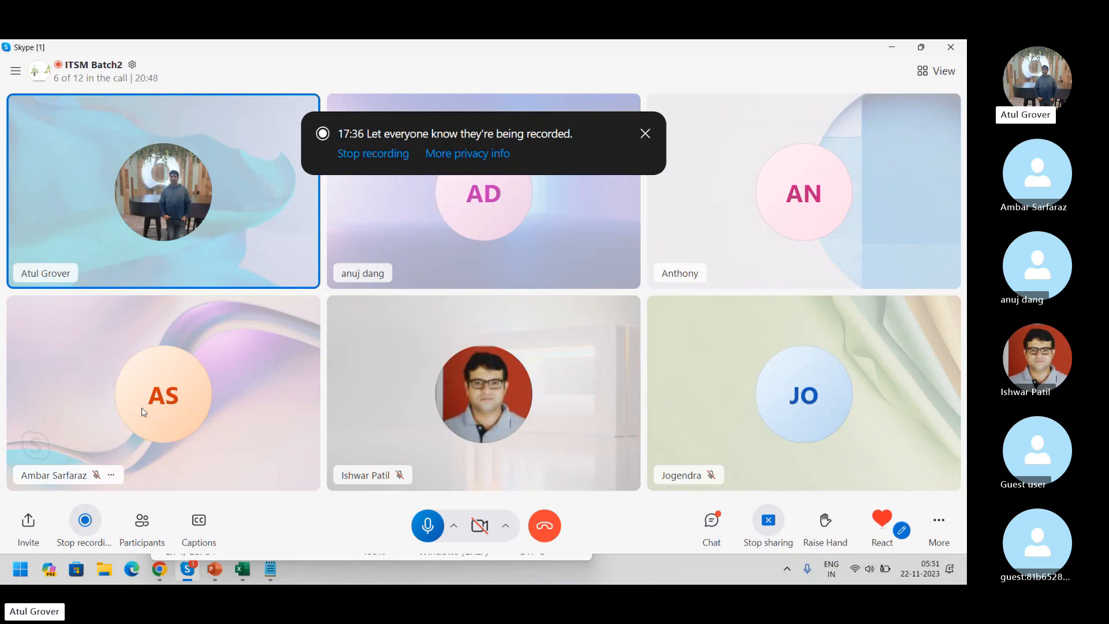
Switch from Skype back to the Create Incident form in Chrome
key("alt+Tab")
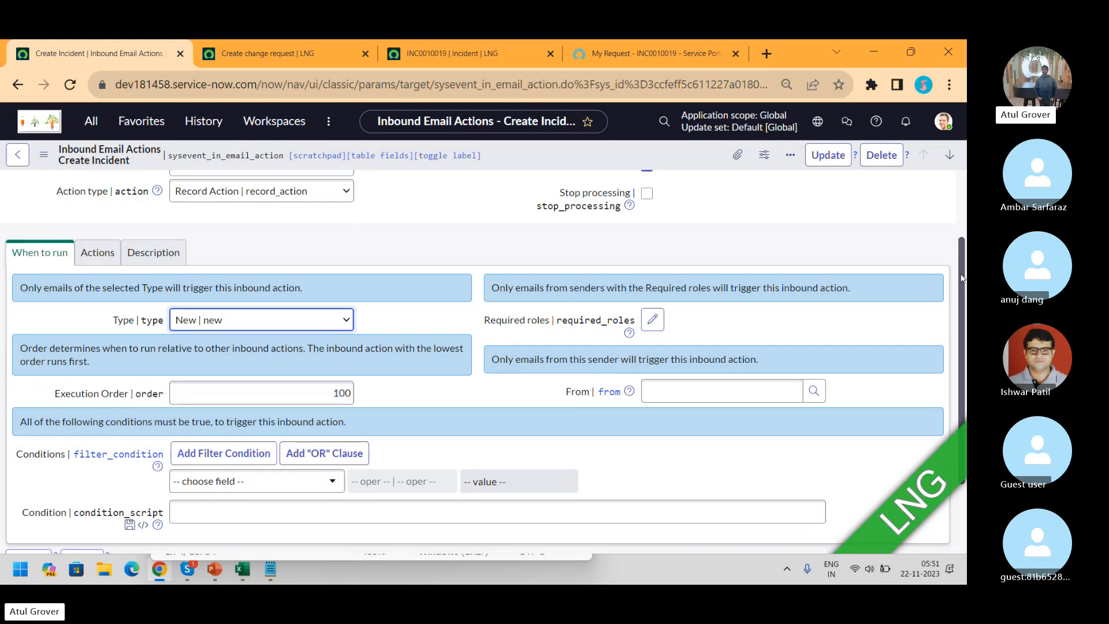
Scroll the Create Incident form, then show its Actions section with field actions and script
scroll(966, 287, "up", 1)
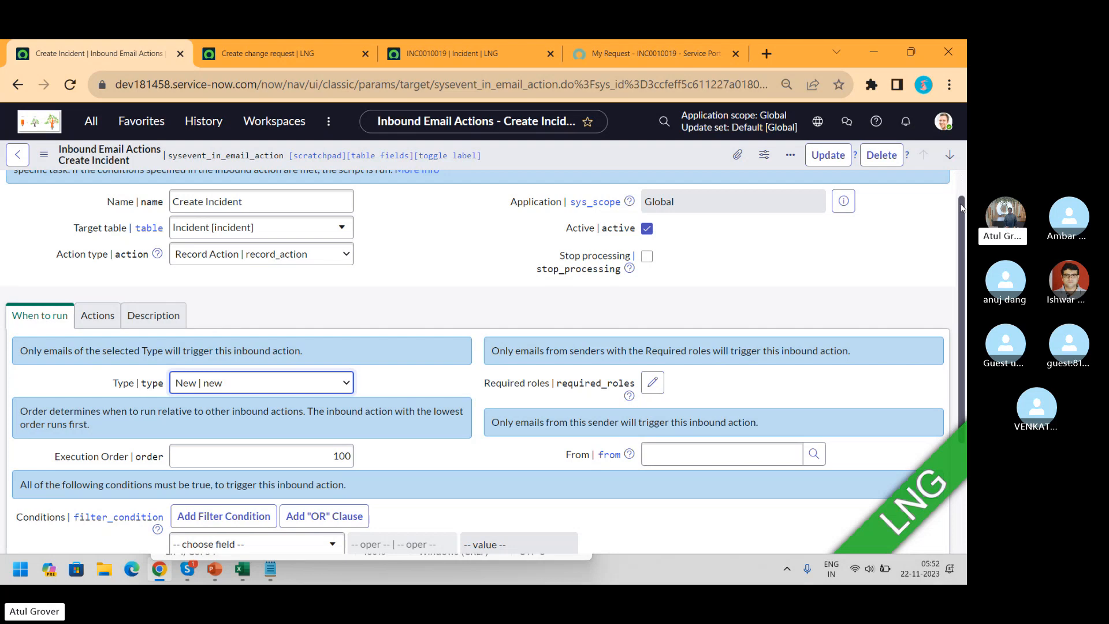
scroll(963, 208, "down", 2)
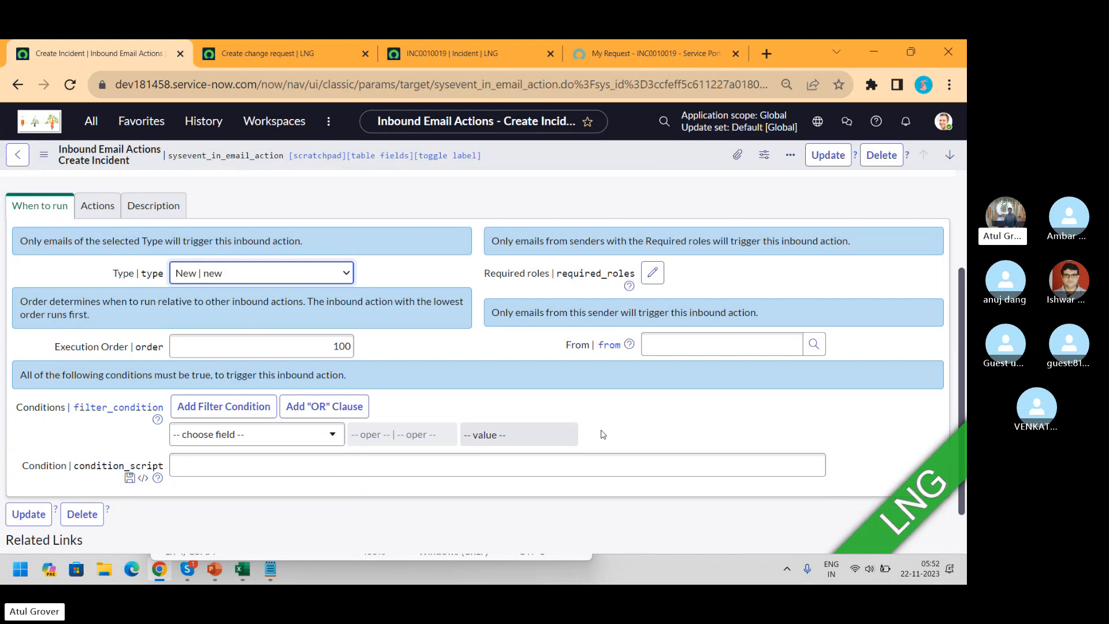
left_click(96, 217)
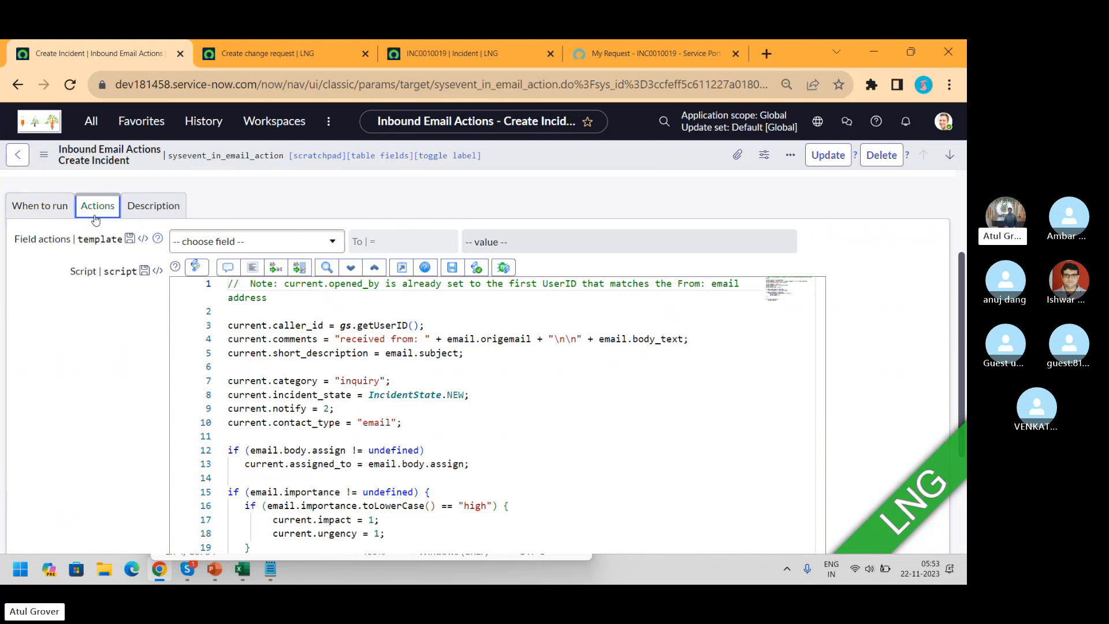
Map the incident's Short description field to the email's Subject in Field actions
left_click(283, 241)
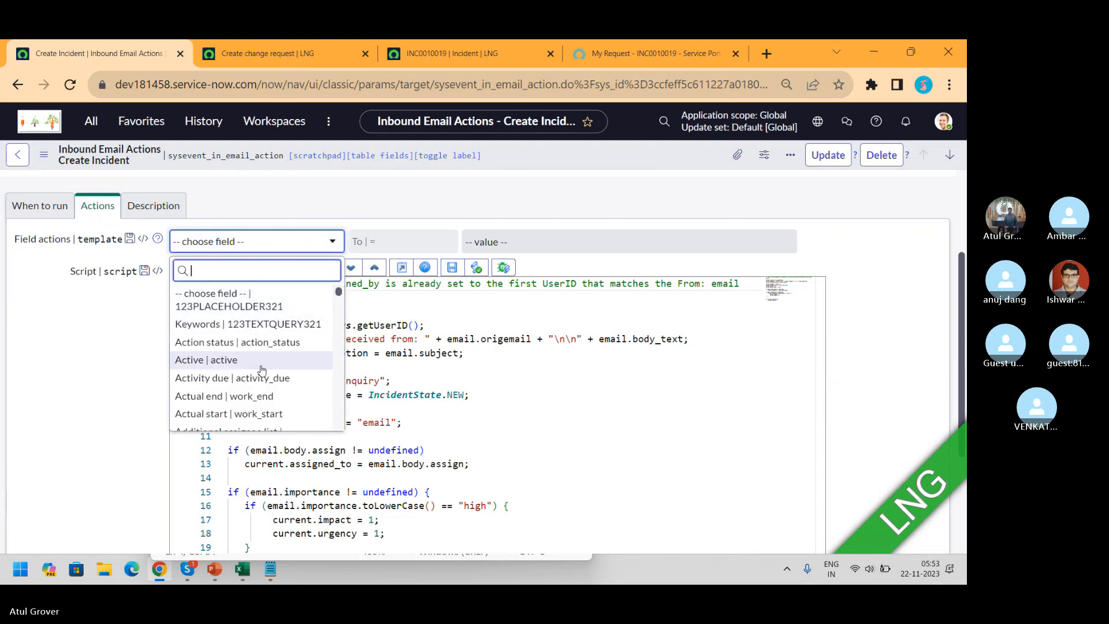
type("sub")
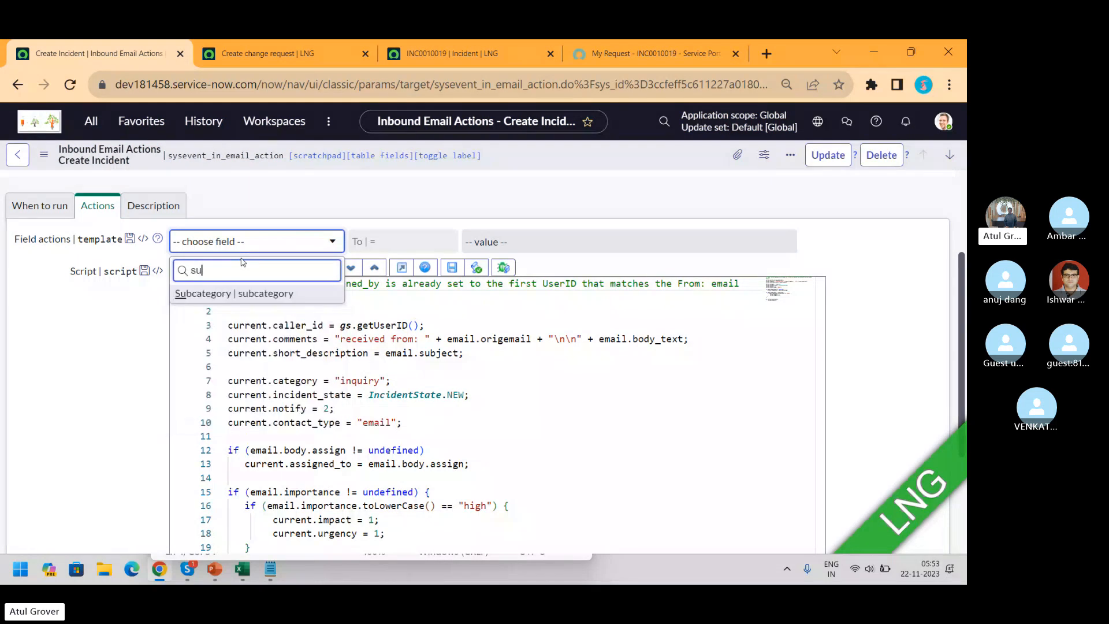
key("BackSpace")
key("BackSpace")
key("BackSpace")
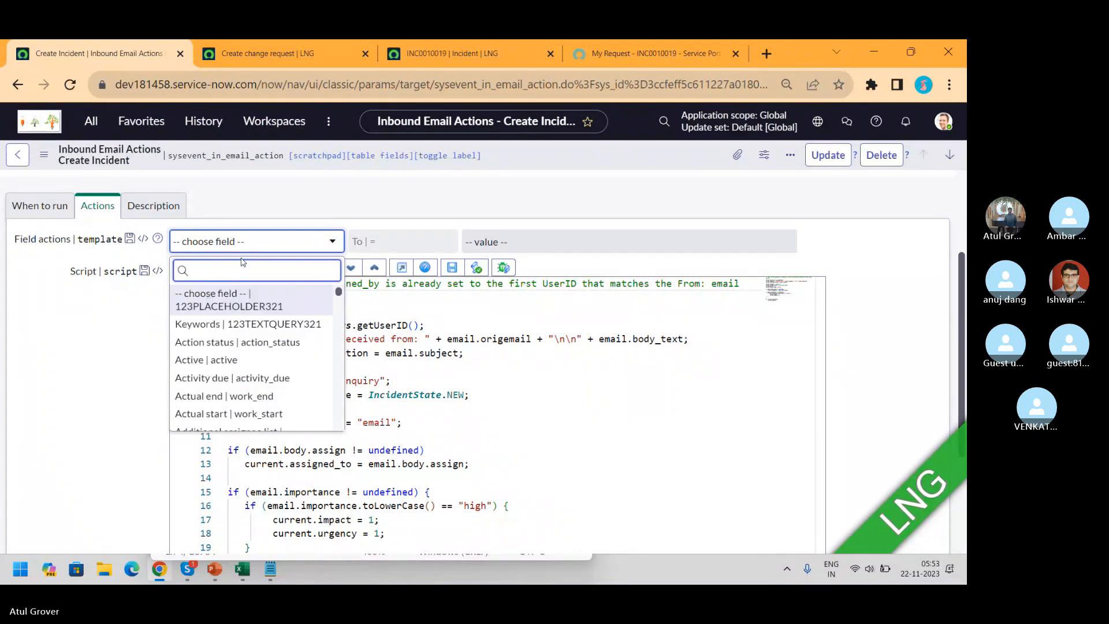
type("shor")
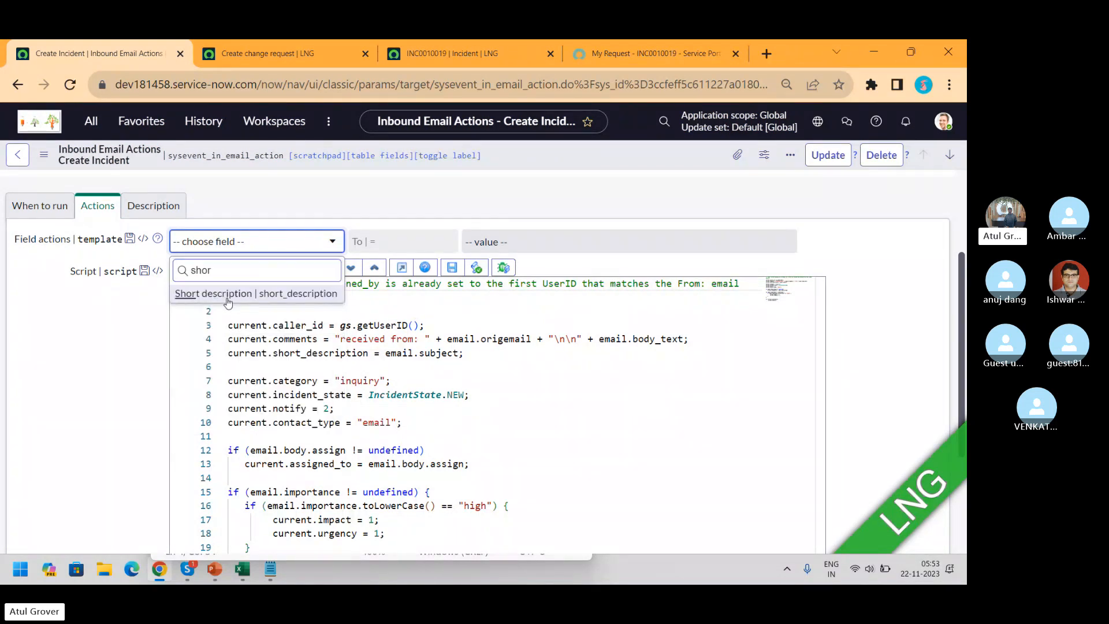
key("Return")
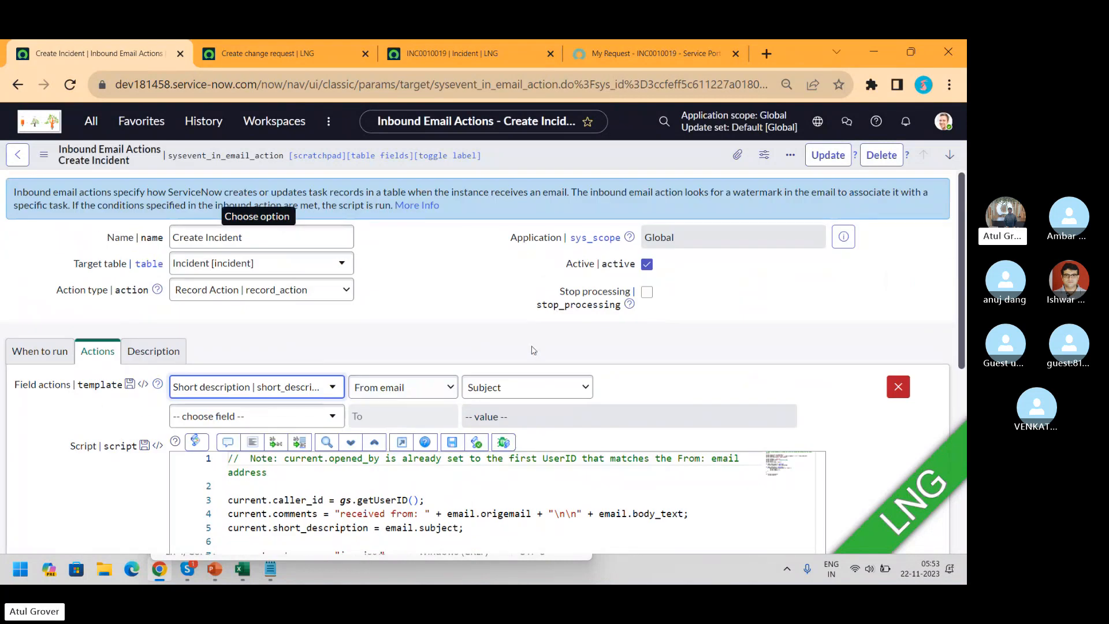
left_click(513, 394)
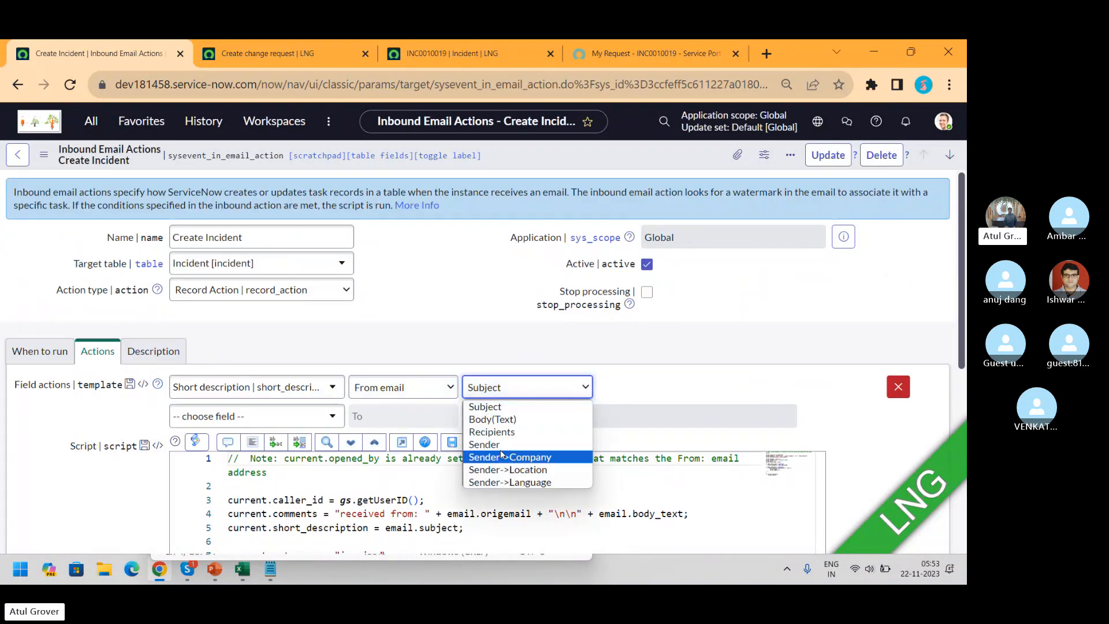
left_click(491, 407)
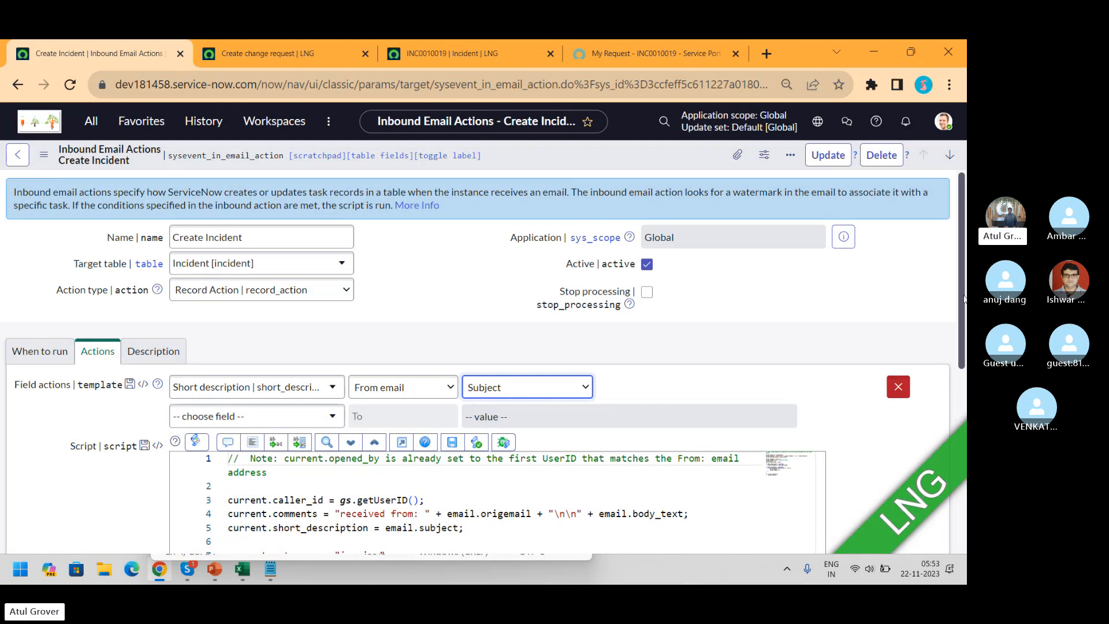
scroll(956, 319, "down", 1)
scroll(956, 320, "down", 4)
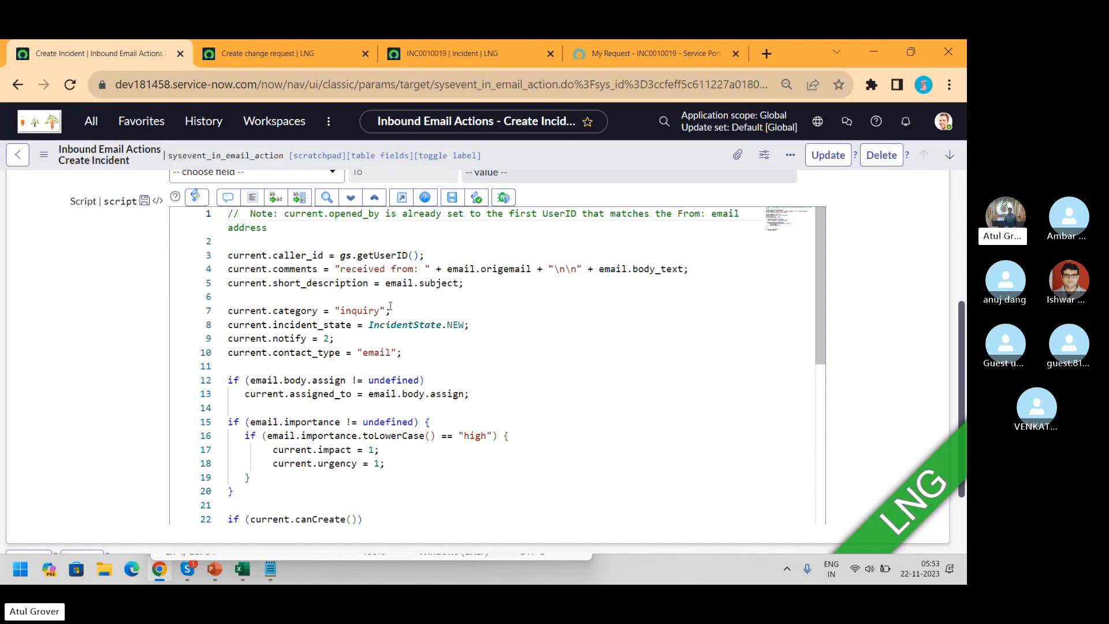
Highlight the script's state, contact type and urgency lines (lines 8, 10, 18)
left_click(469, 325)
left_click_drag(469, 325, 227, 326)
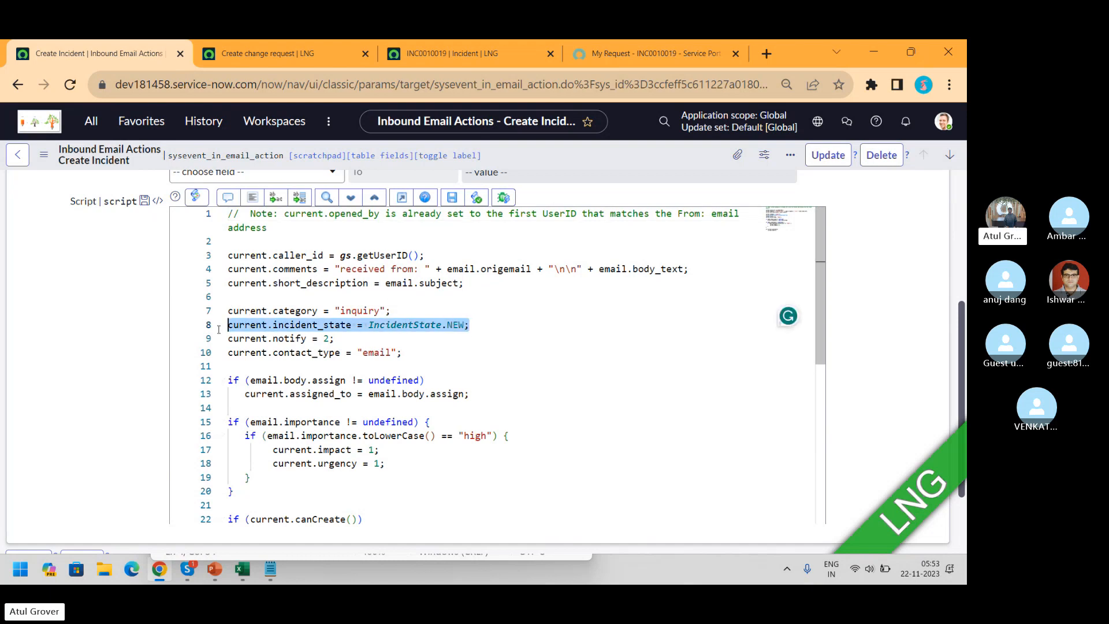
left_click_drag(402, 359, 213, 359)
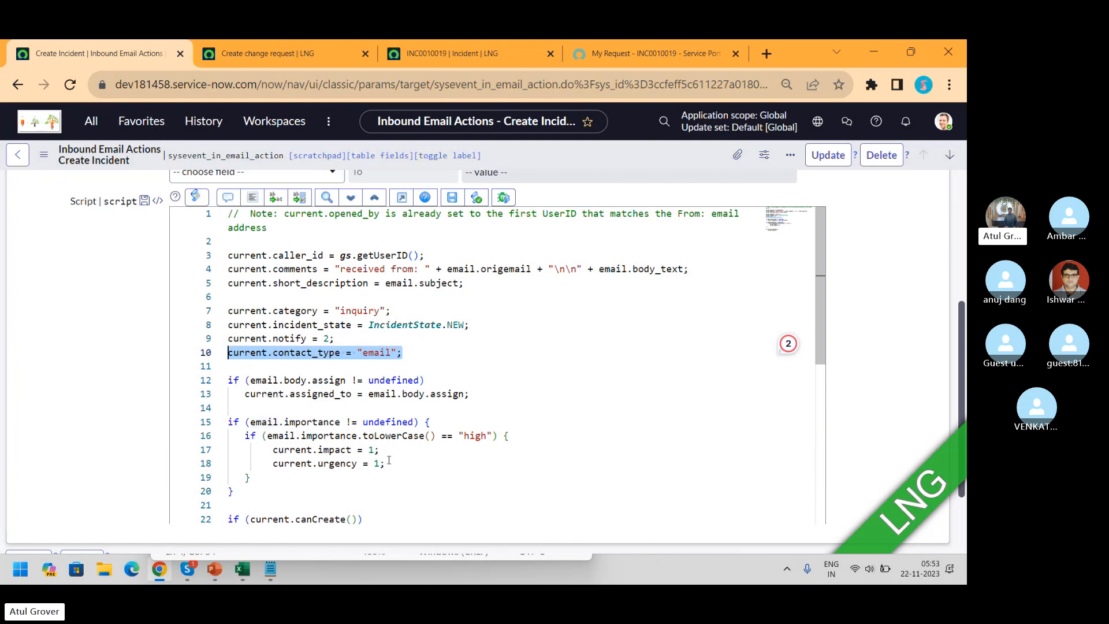
left_click_drag(388, 461, 234, 466)
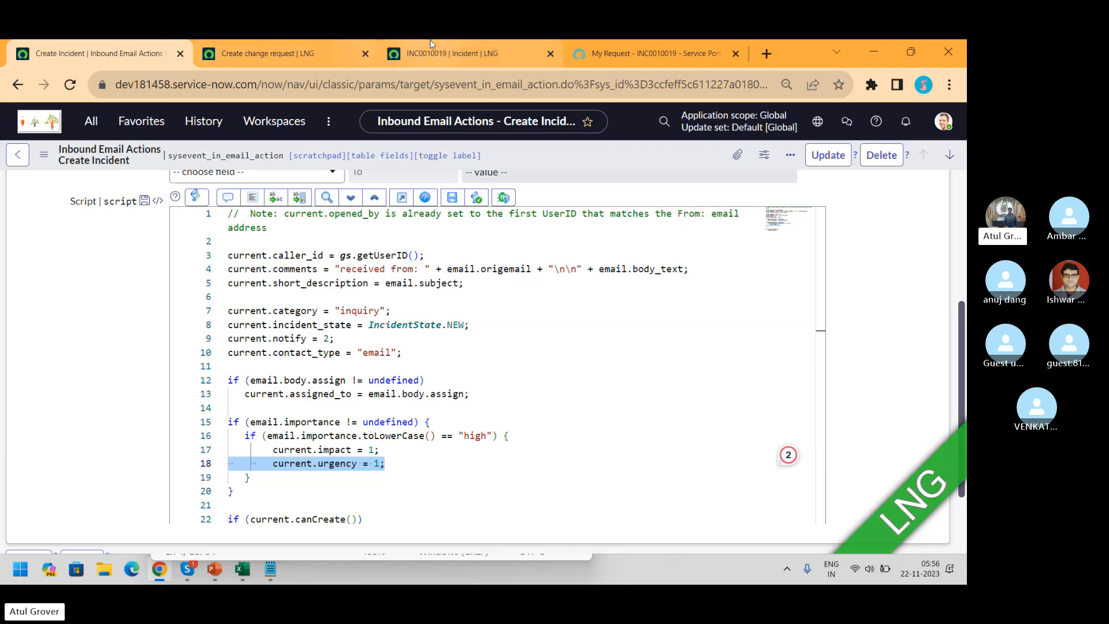
On incident INC0010019, replace the System Administrator caller with another user from Recent selections
left_click(453, 54)
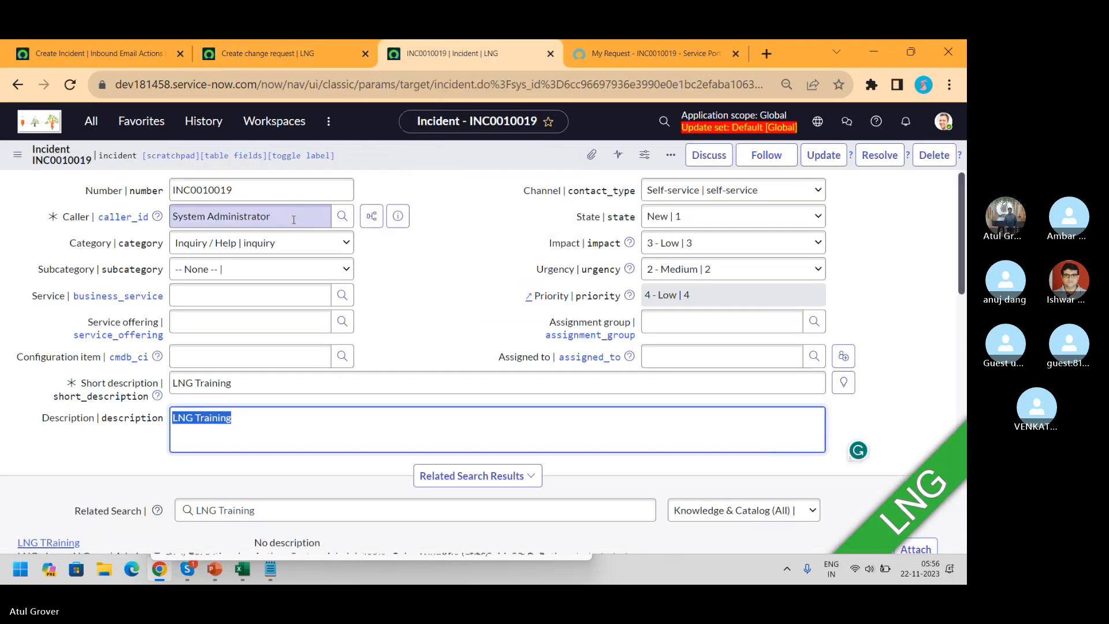
type("jo")
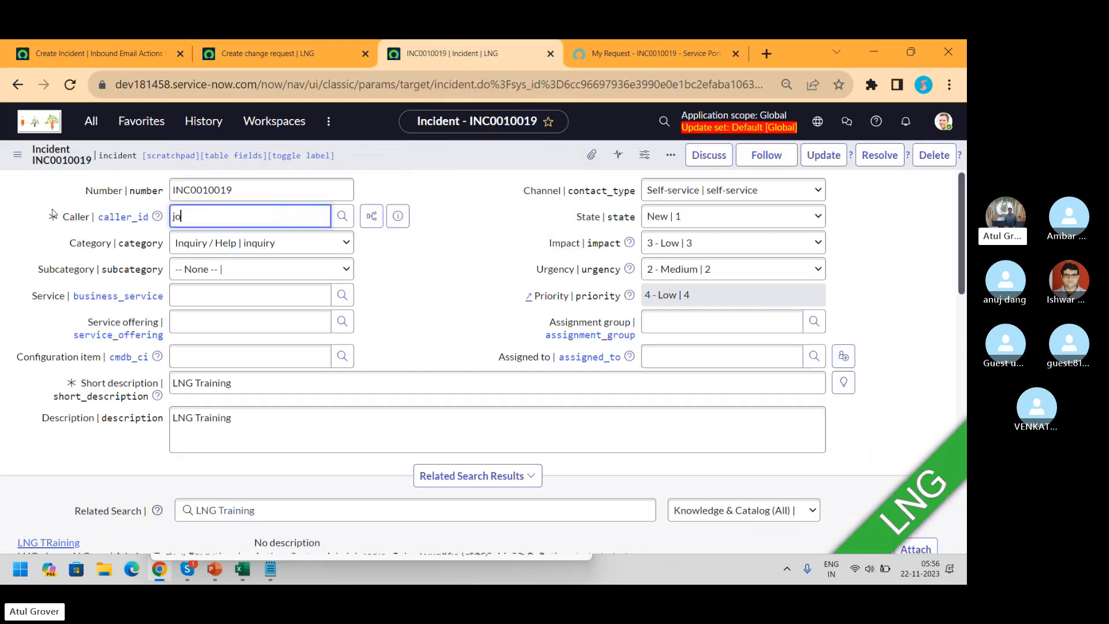
key("BackSpace")
key("BackSpace")
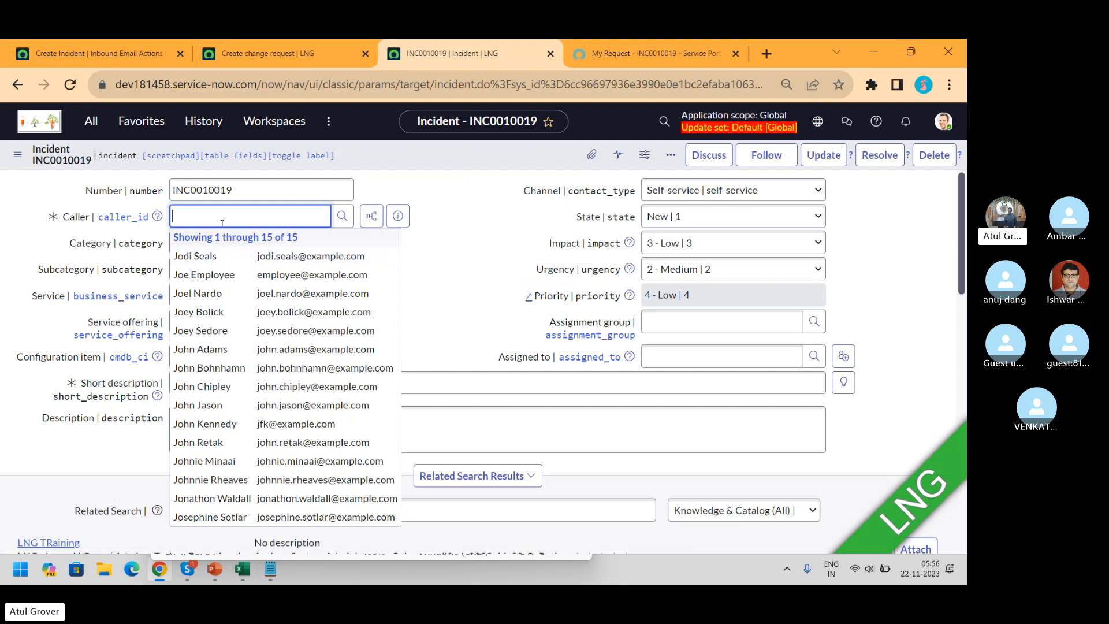
type("**")
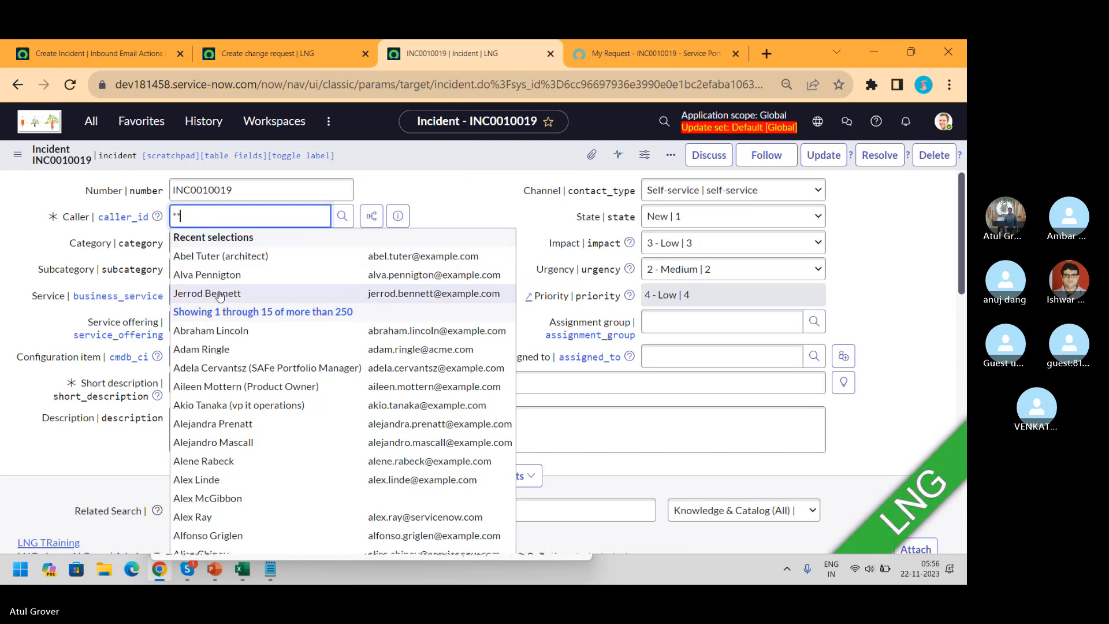
left_click(219, 295)
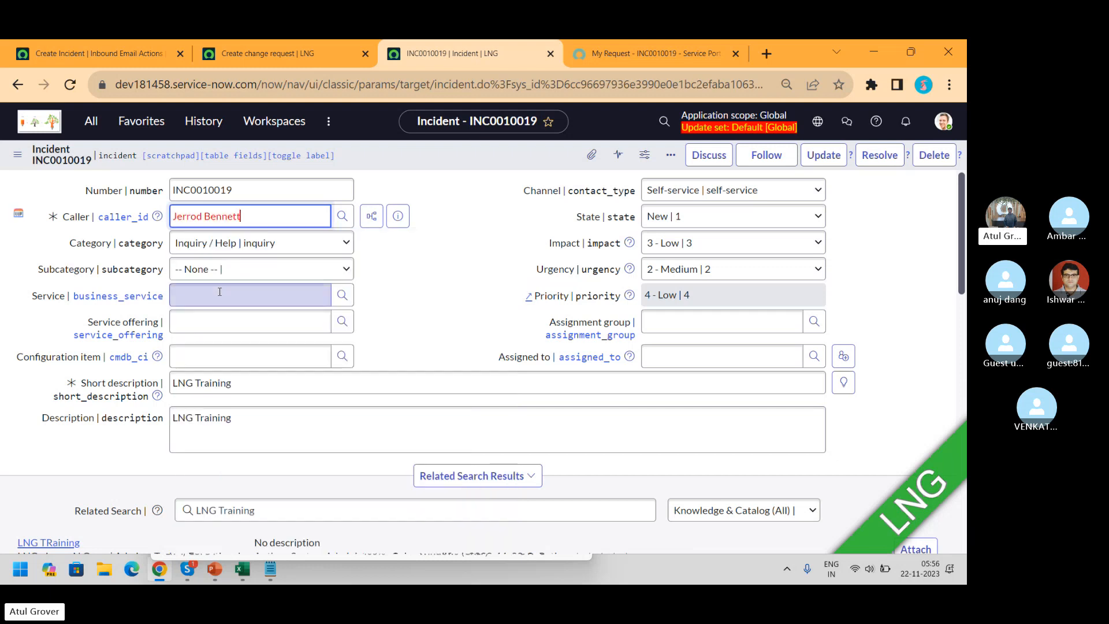
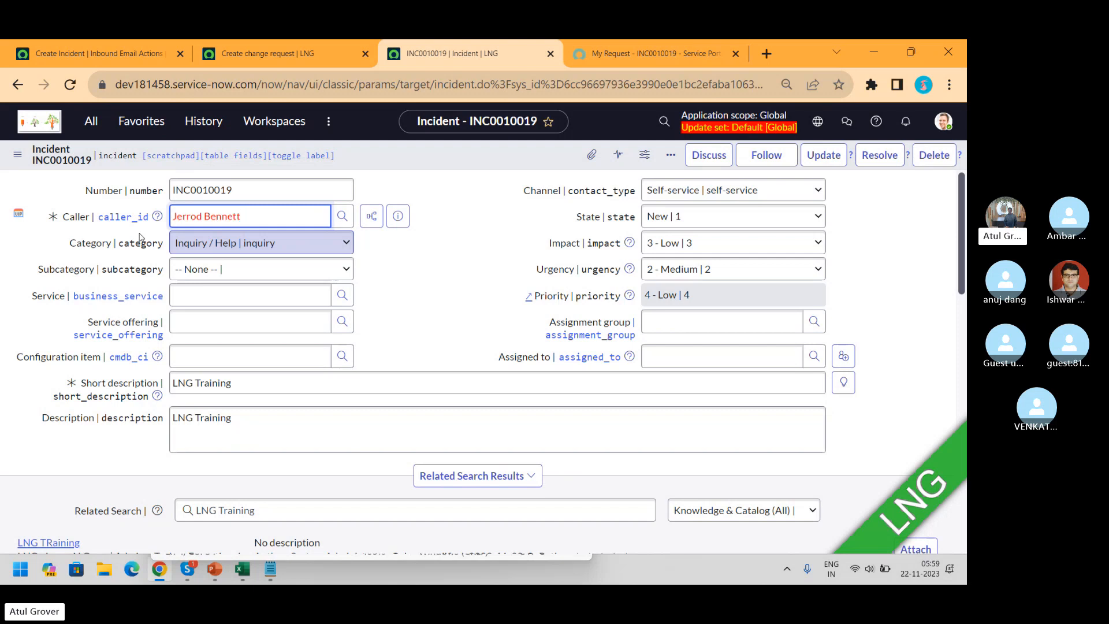
Preview the current caller's user details and list their other incidents
left_click(403, 221)
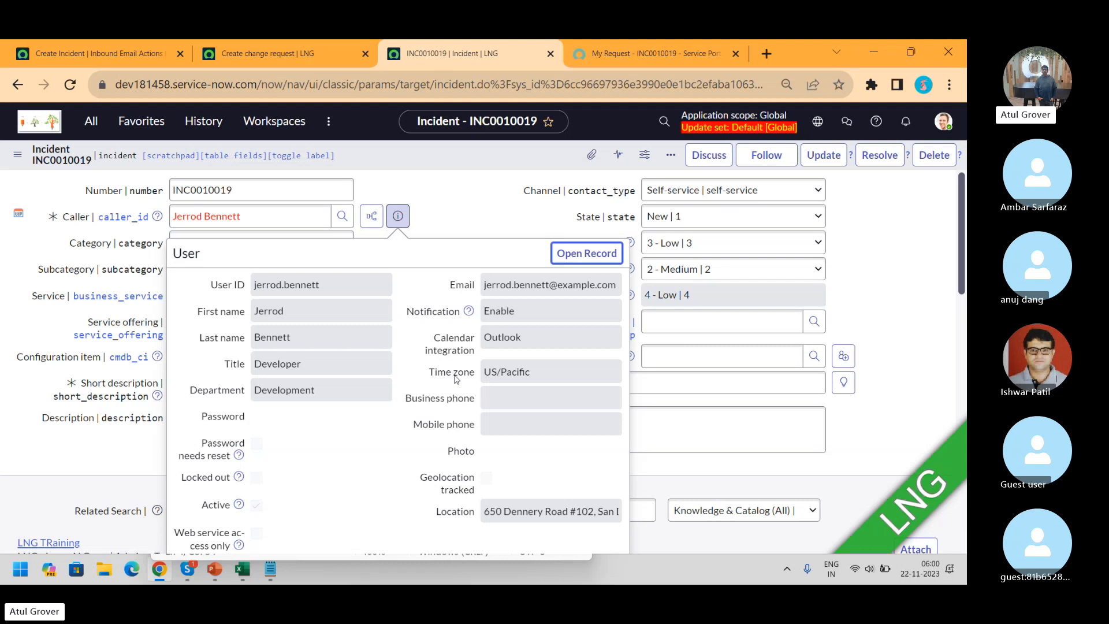
left_click(473, 206)
left_click(288, 216)
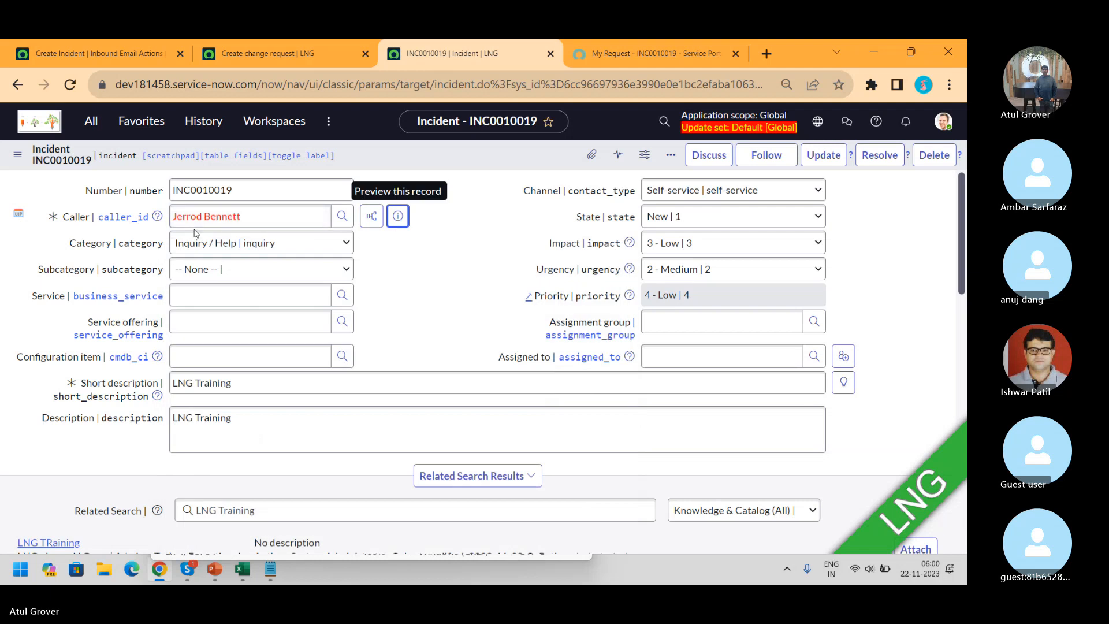
left_click(372, 218)
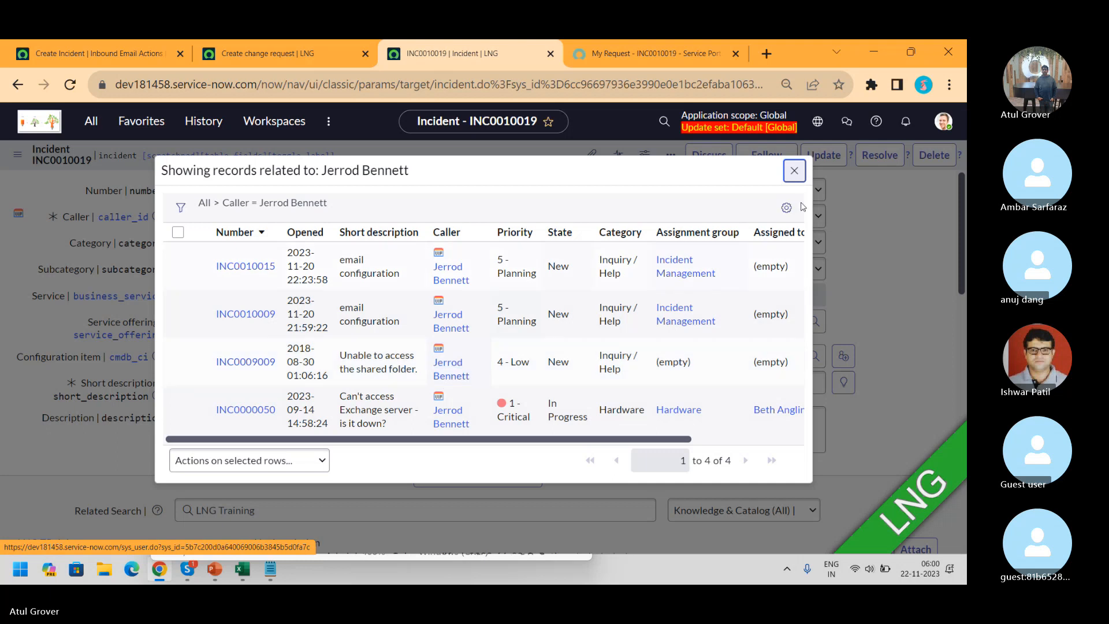
left_click(795, 170)
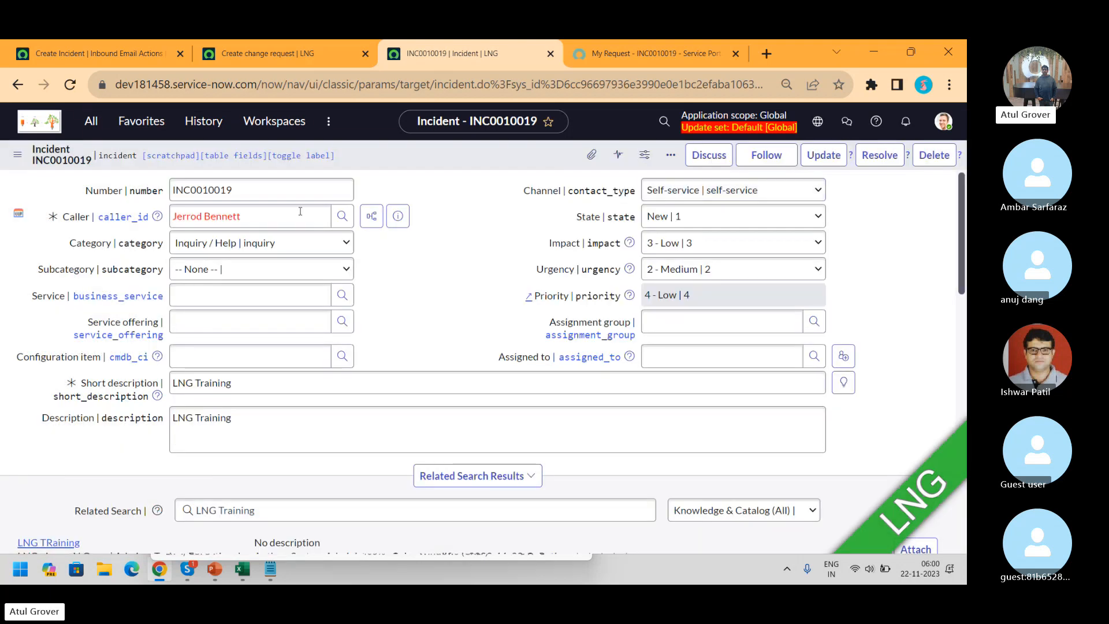
Replace the caller with the architect user found by typing 'ab', then switch to Skype
left_click_drag(254, 216, 11, 219)
key("BackSpace")
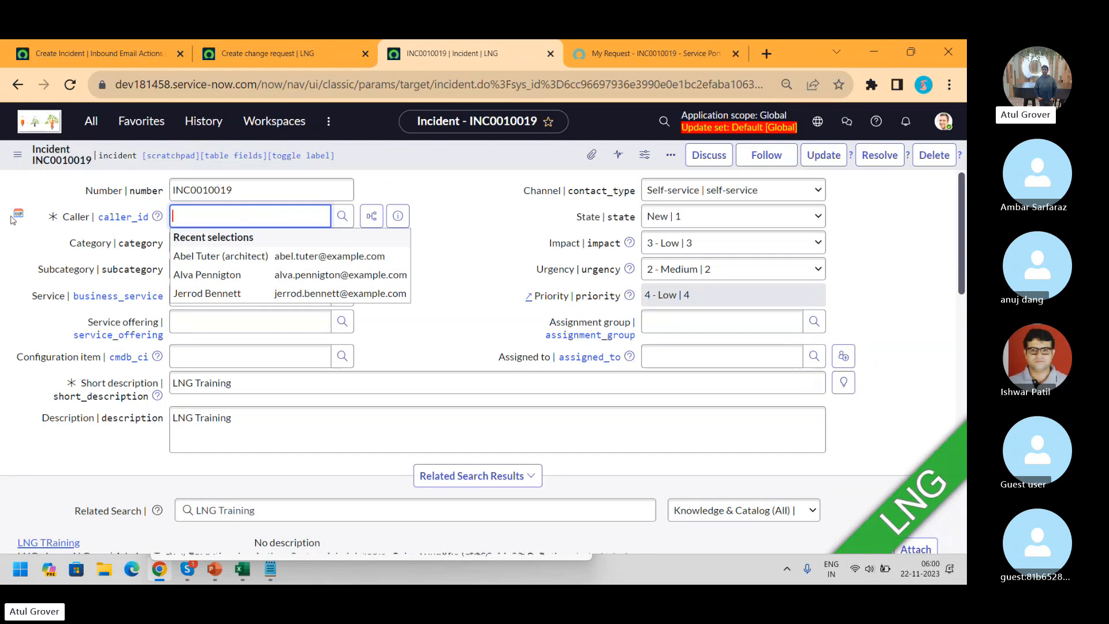
type("ab")
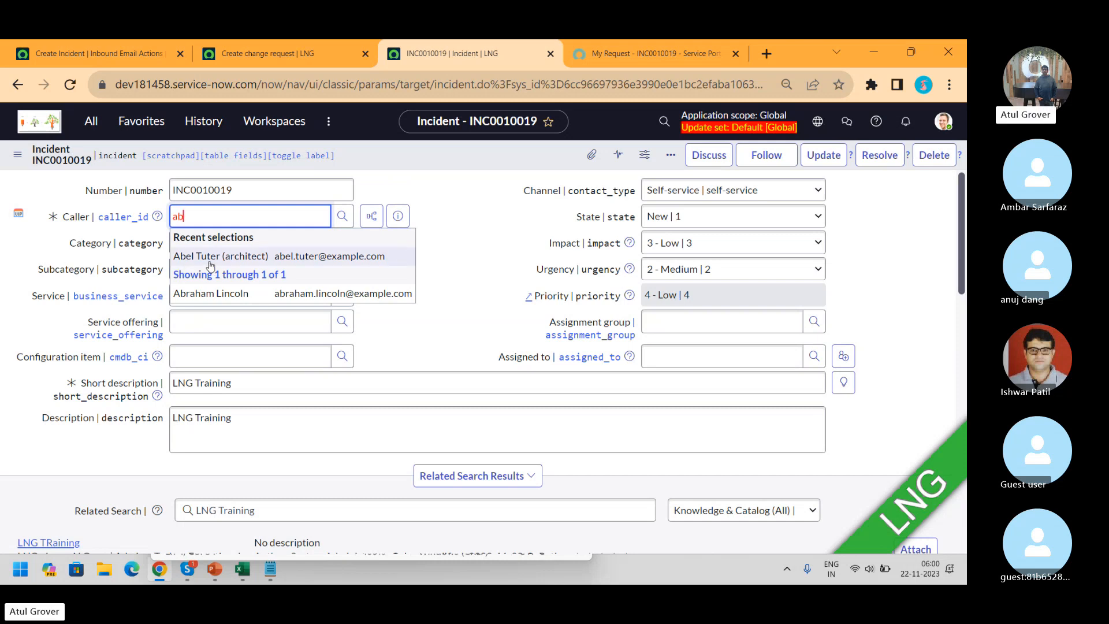
left_click(335, 256)
key("alt+Tab")
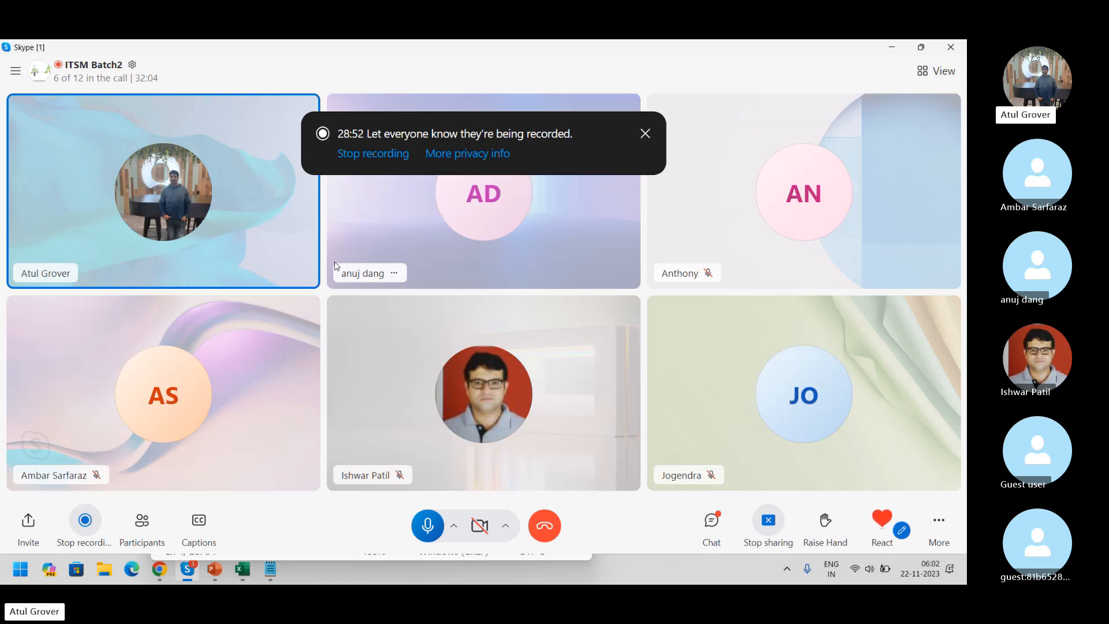
Return from Skype to incident INC0010019 in the browser
key("alt+Tab")
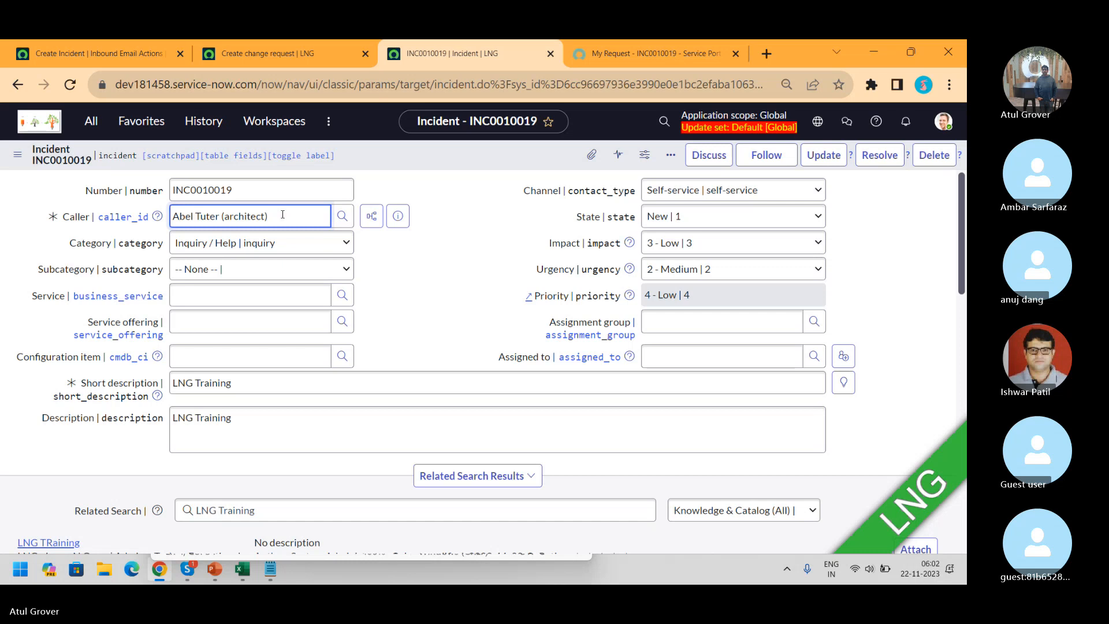
After a quick look at Skype, blank out INC0010019's Caller field and switch back to the call
key("alt+Tab")
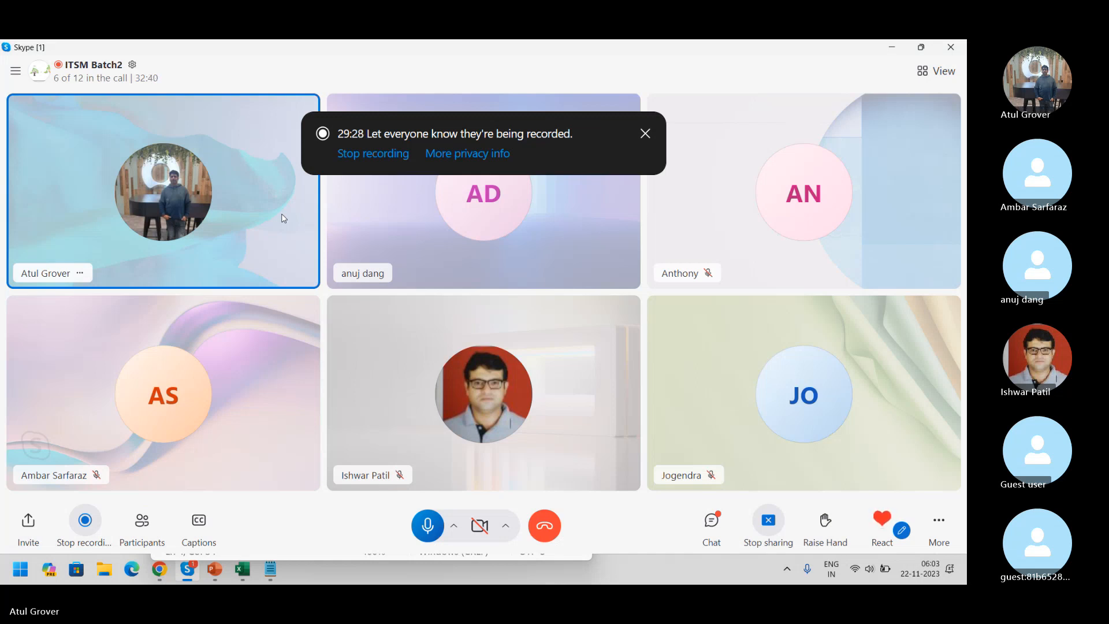
key("alt+Tab")
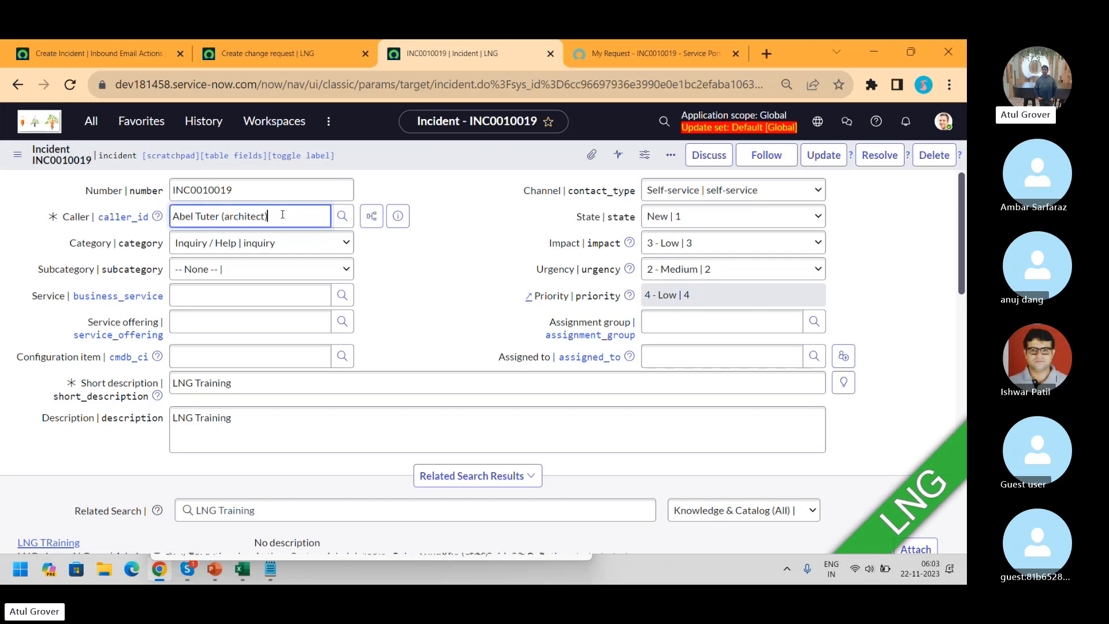
left_click_drag(283, 215, 88, 231)
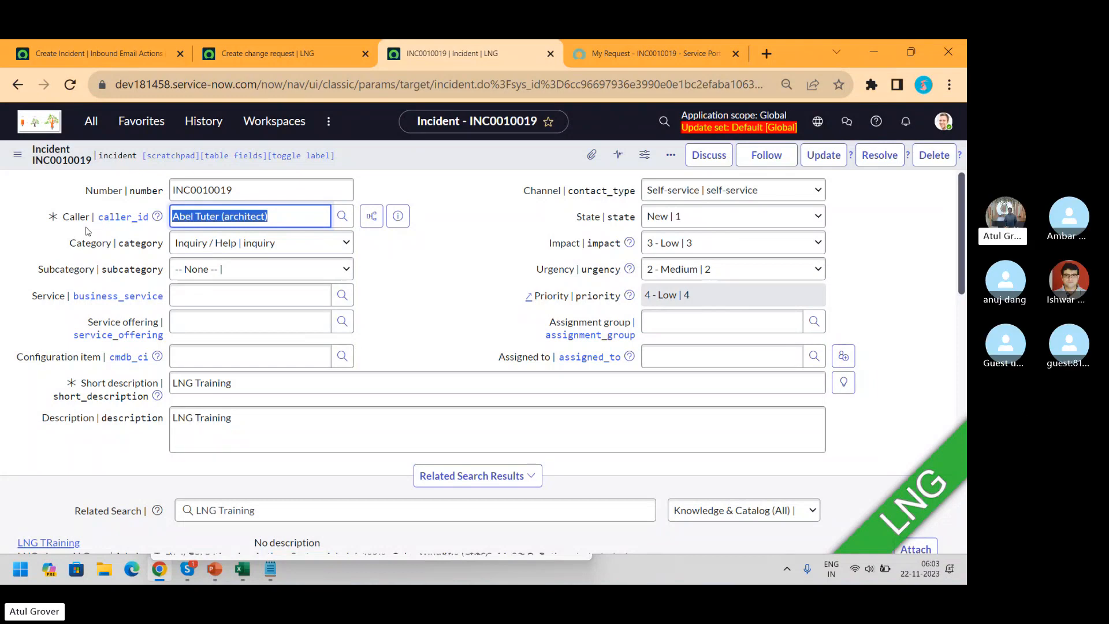
type("12345")
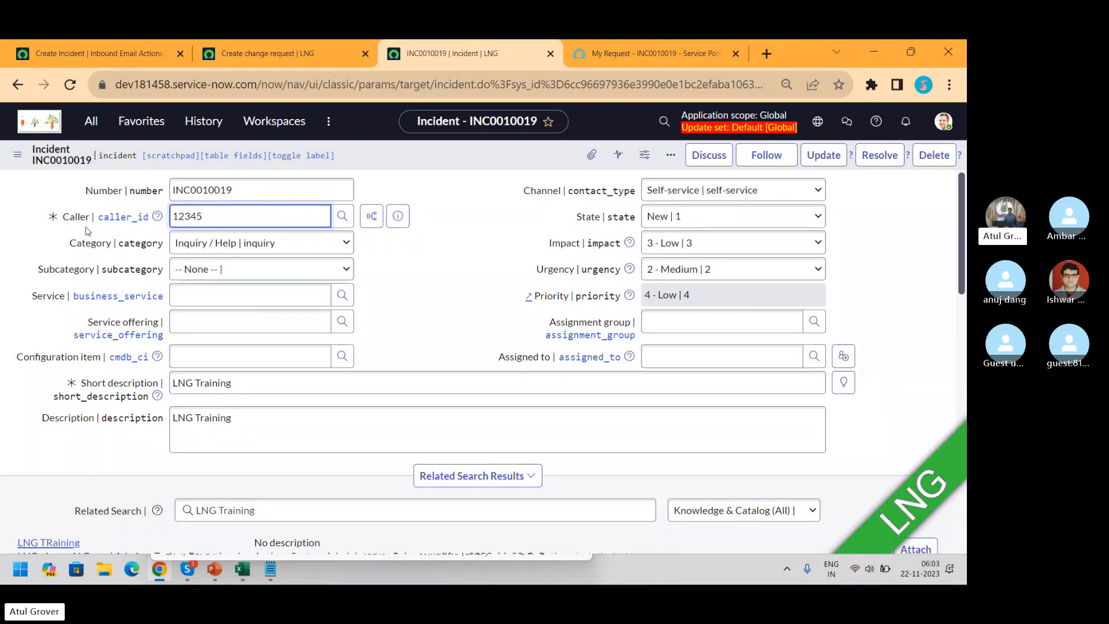
key("BackSpace")
key("BackSpace")
key("BackSpace")
key("BackSpace")
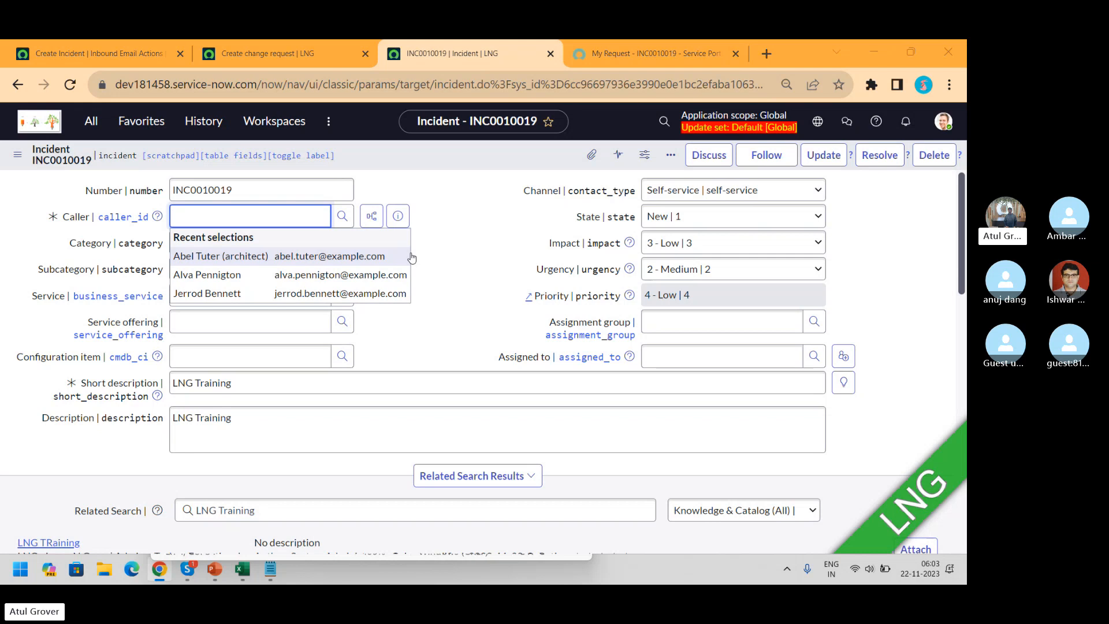
key("alt+Tab")
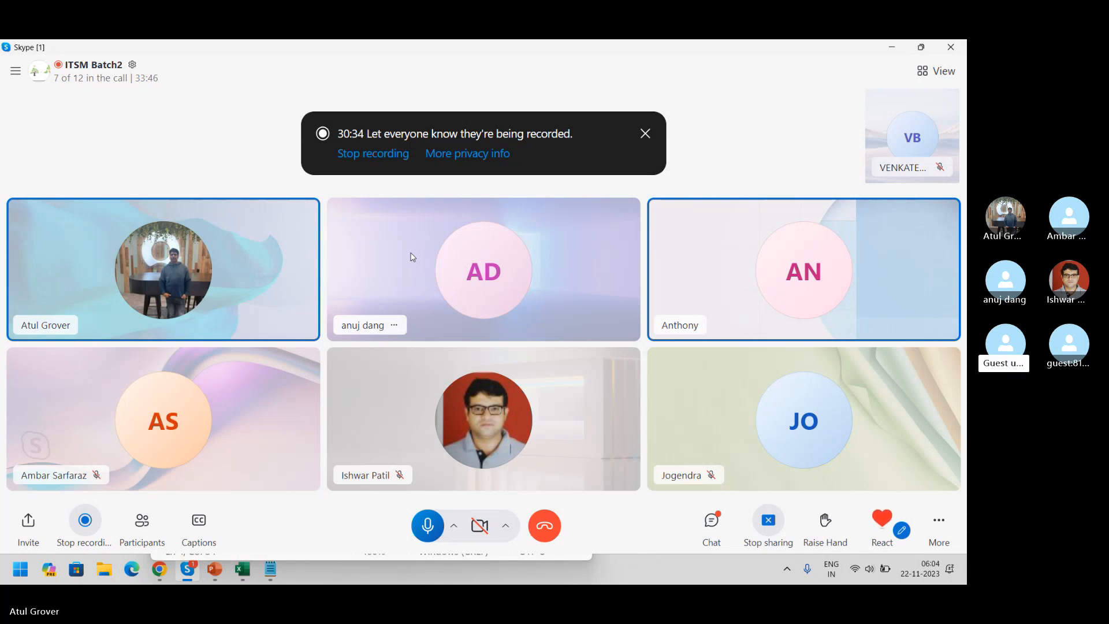
Back in the browser, set the Caller to the developer user by typing 'j'
key("alt+Tab")
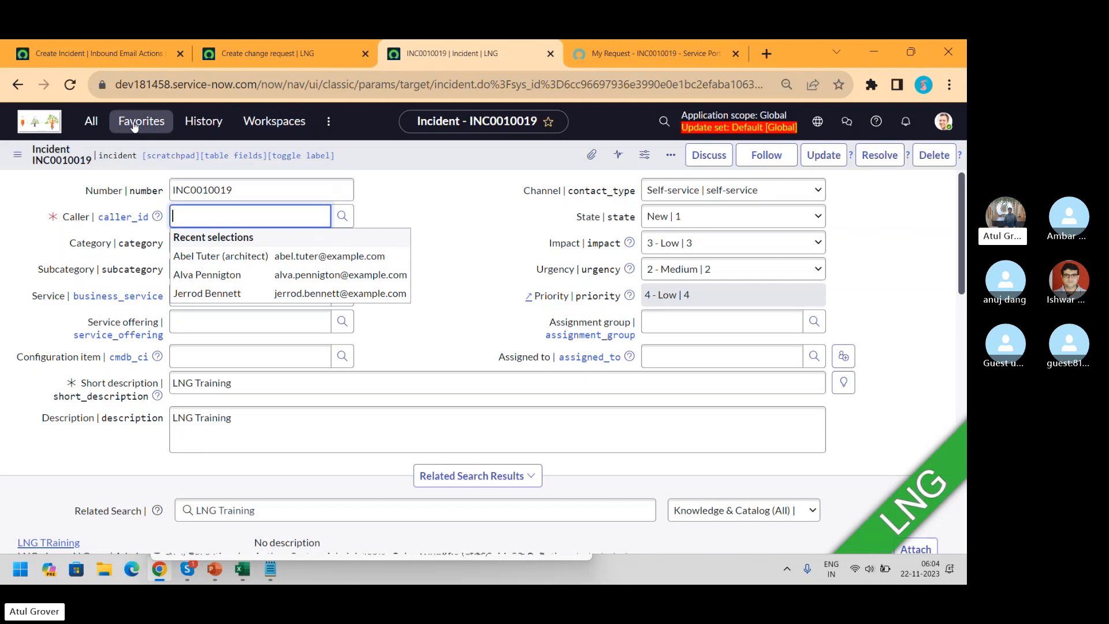
left_click(91, 121)
type("user")
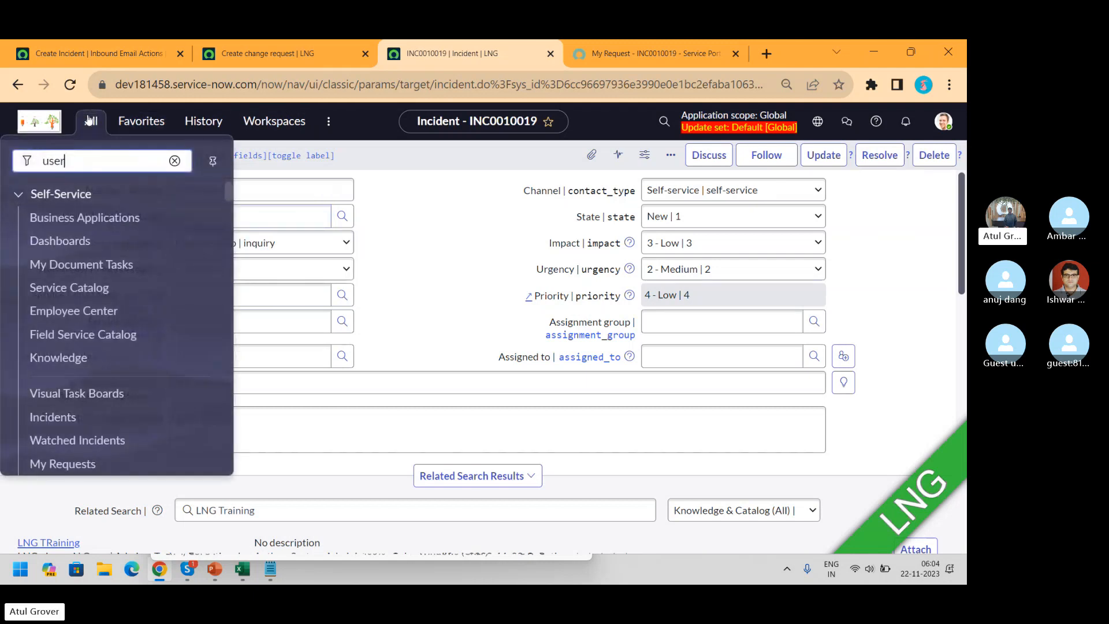
left_click(421, 232)
left_click(250, 217)
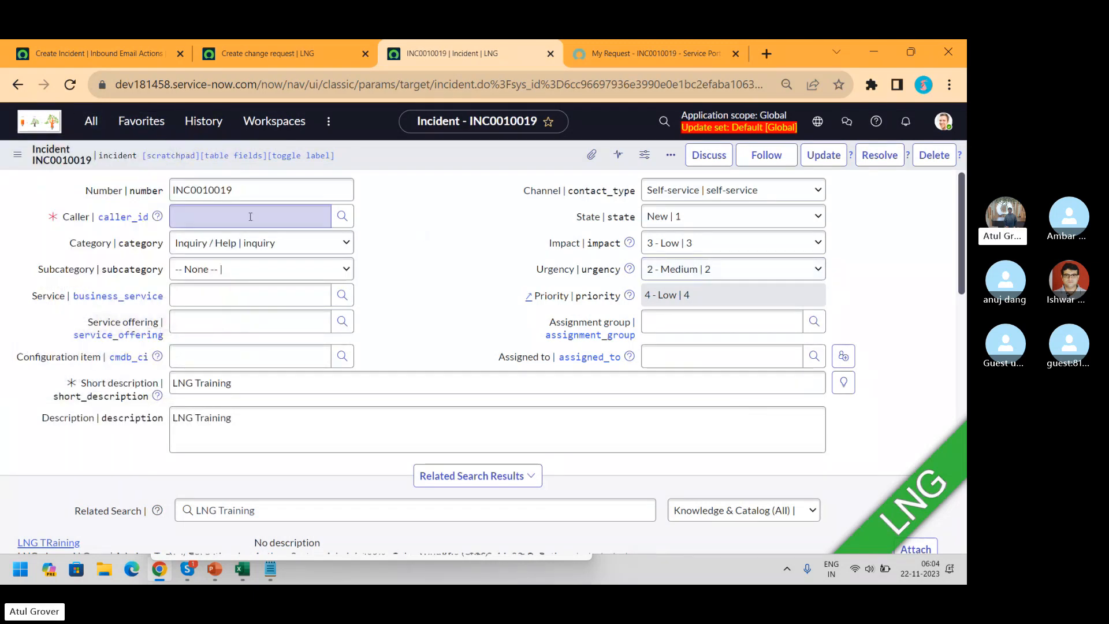
type("j")
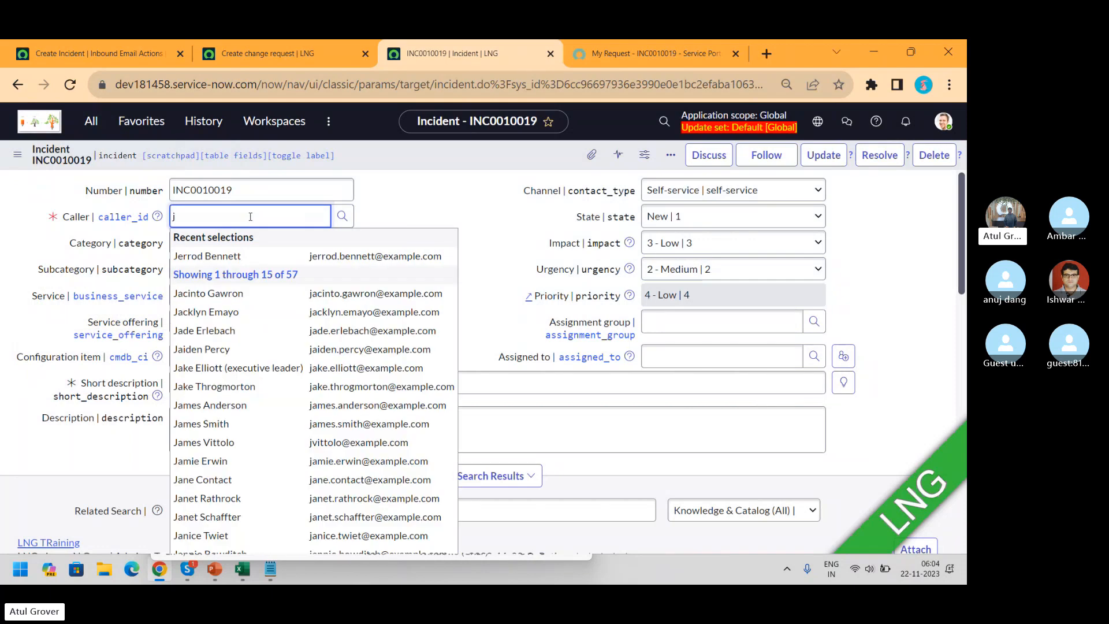
left_click(241, 254)
Open the developer's full user record from the caller preview in a new tab
left_click(398, 216)
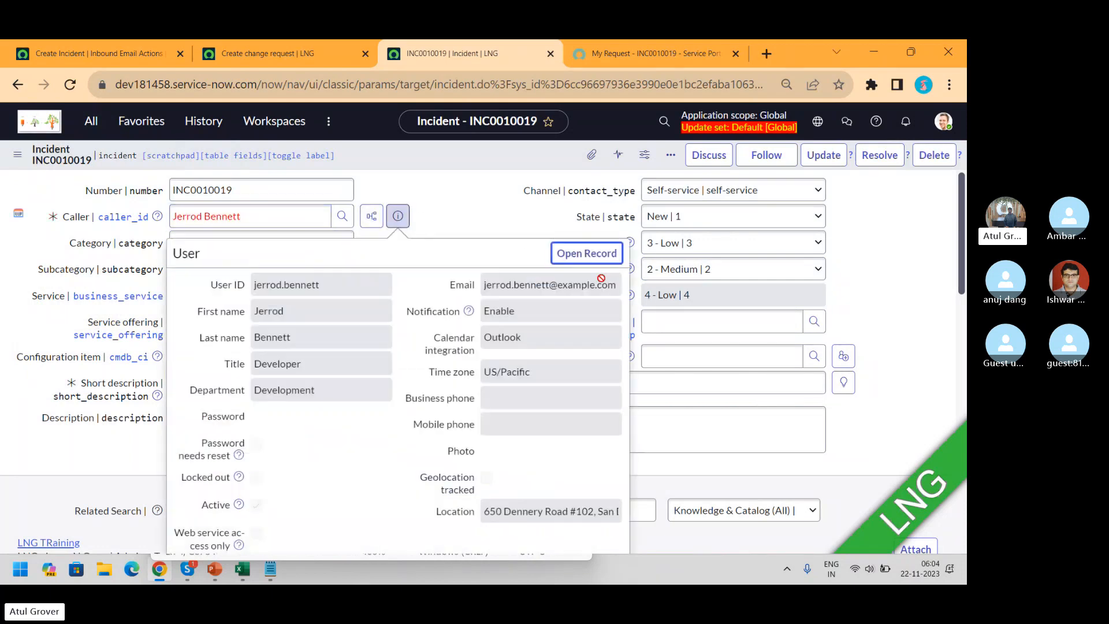
left_click(587, 253)
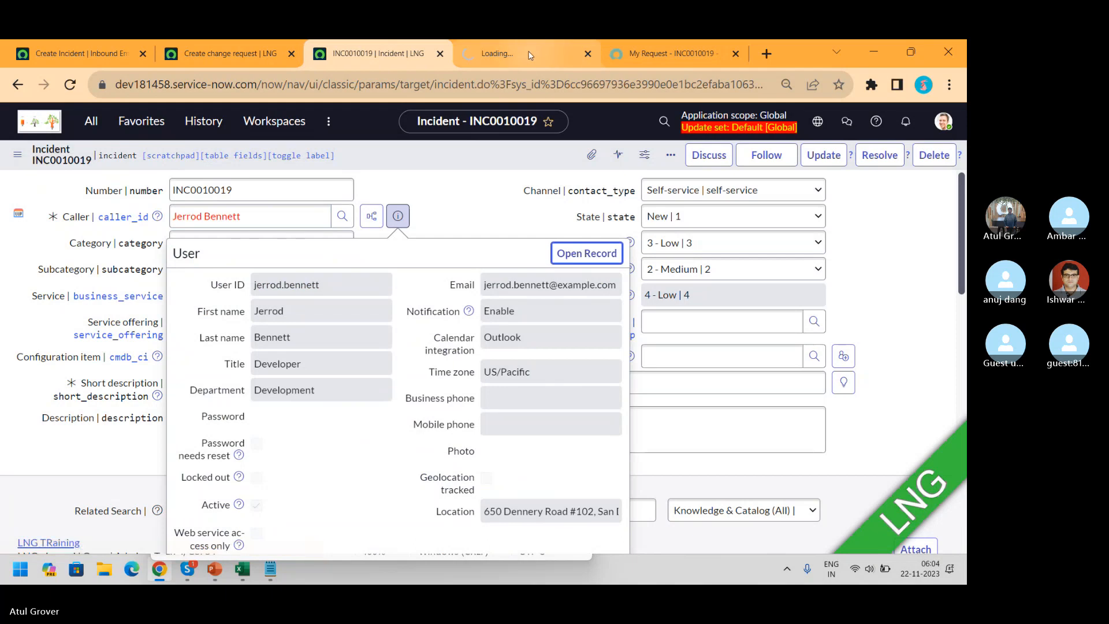
left_click(523, 54)
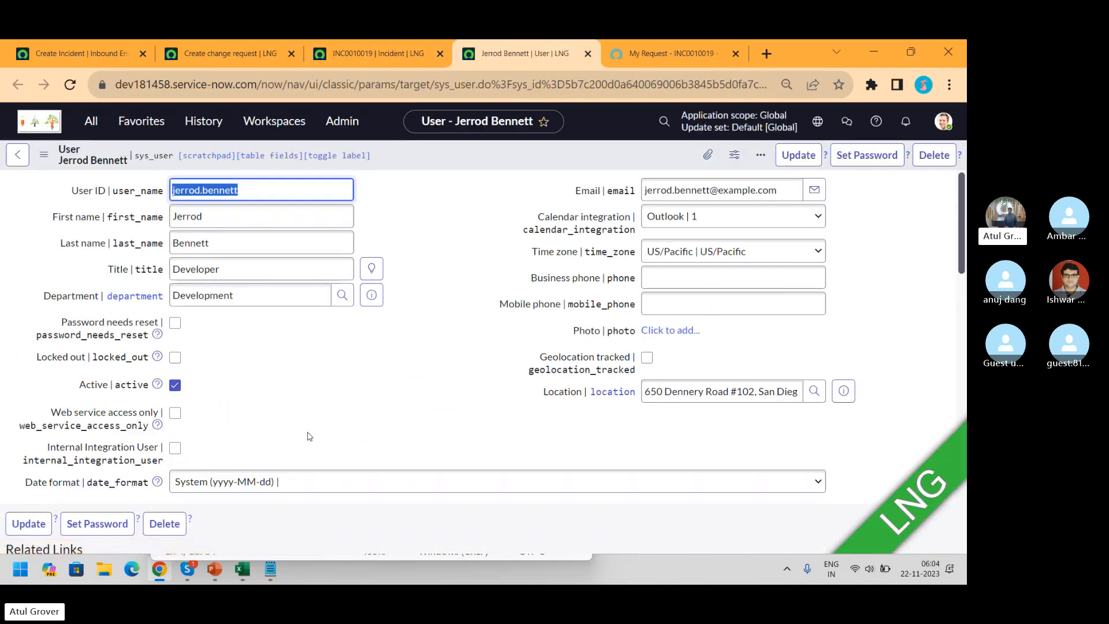
Add the Employee number field to the User form layout
right_click(493, 155)
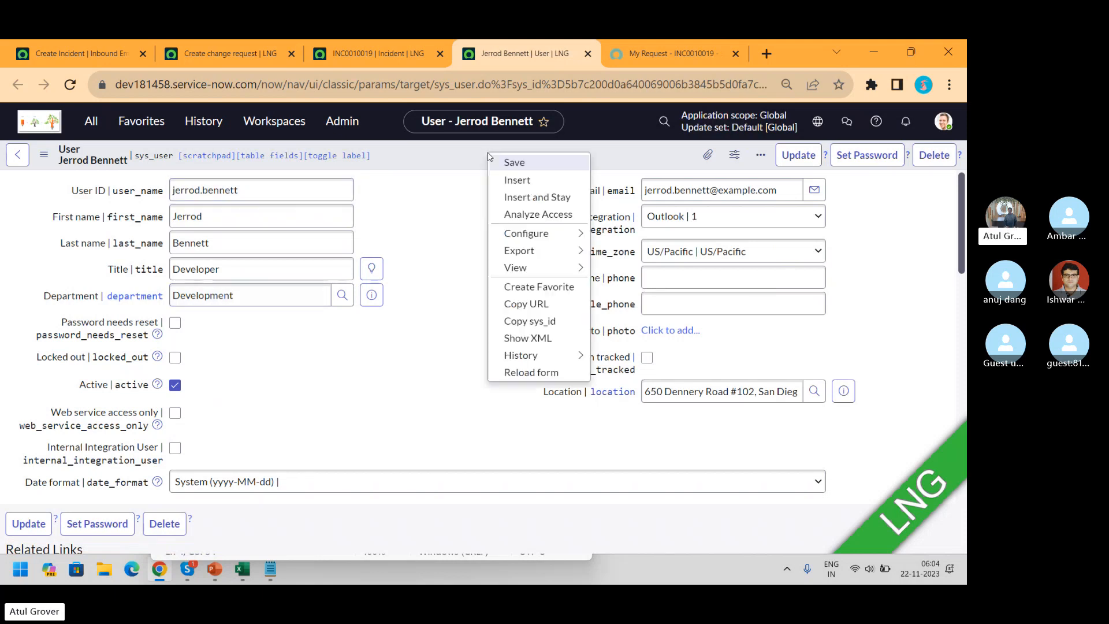
mouse_move(568, 235)
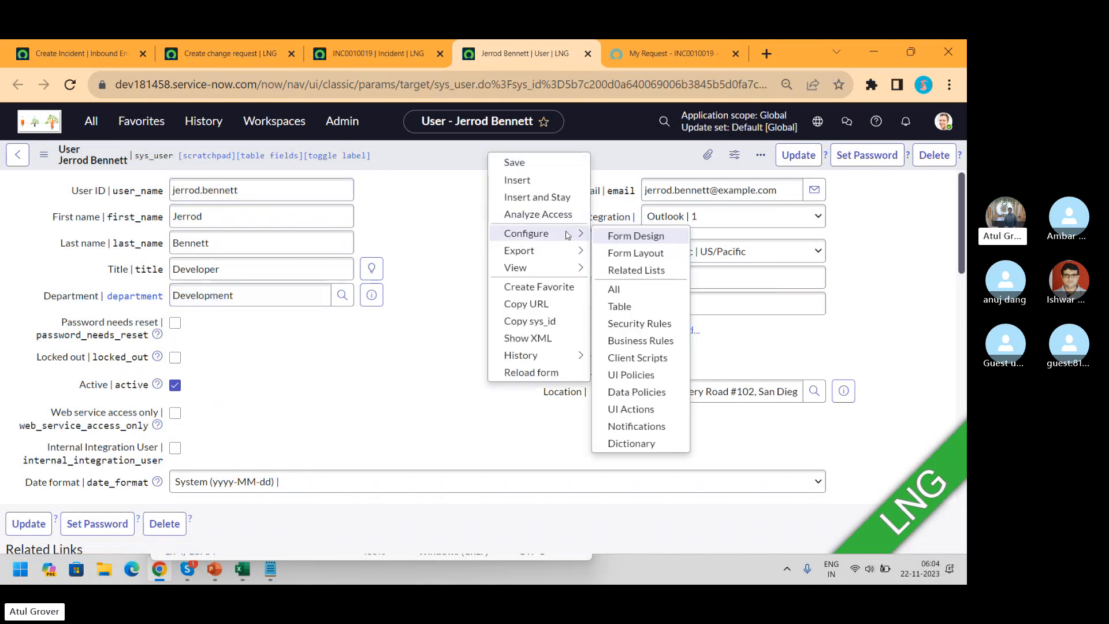
left_click(628, 255)
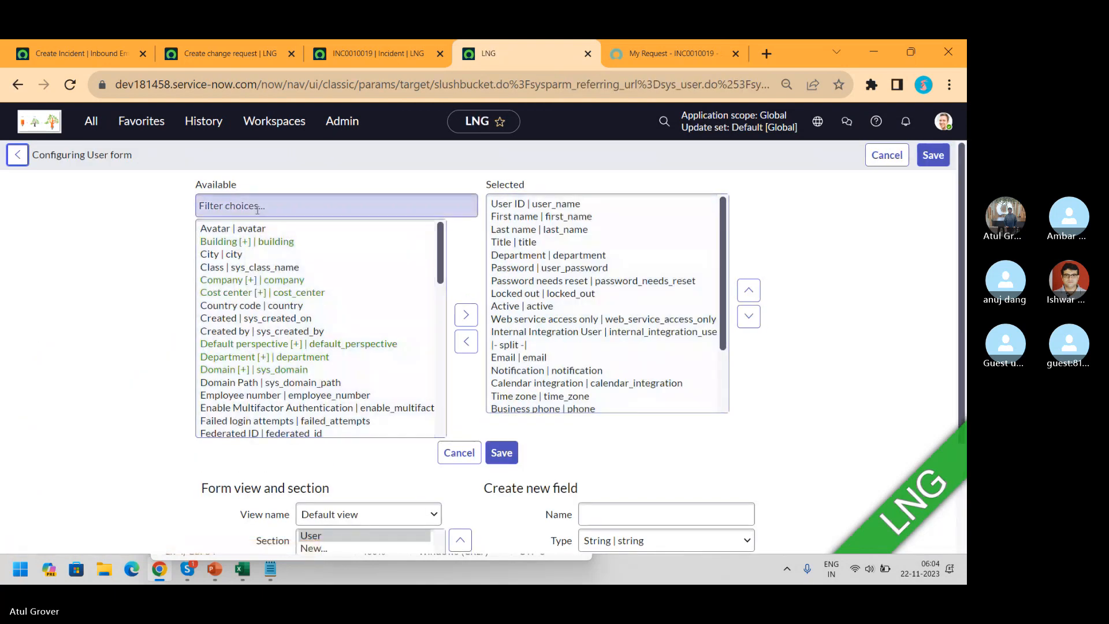
left_click(257, 206)
type("emp")
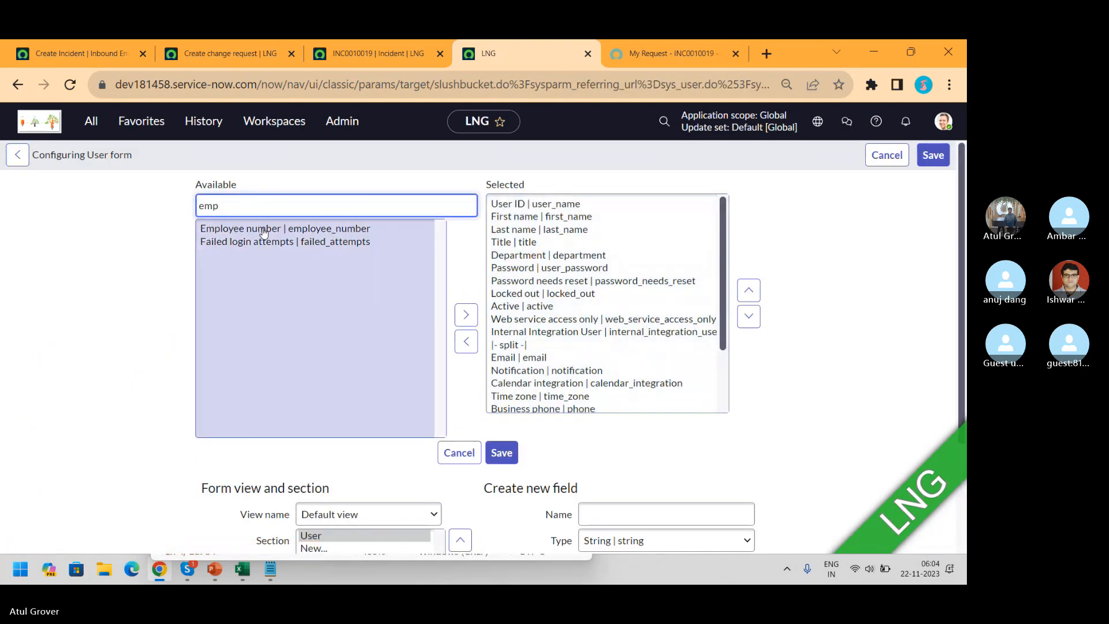
left_click(263, 230)
left_click(466, 315)
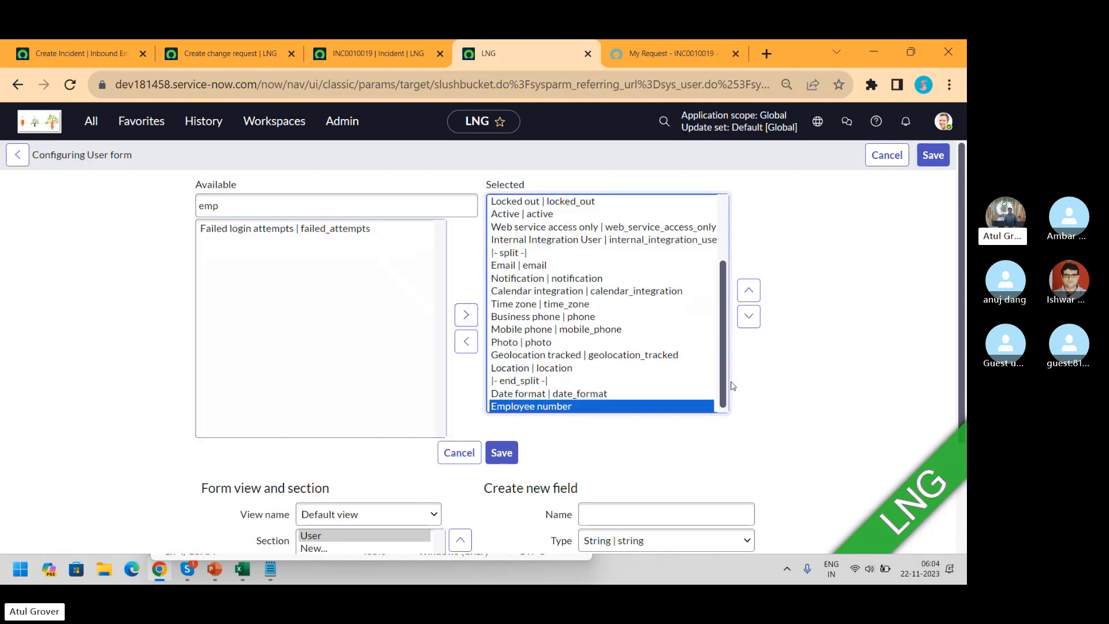
Move Employee number above Active and Password needs reset, then save the layout
left_click(749, 291)
left_click(750, 292)
left_click(749, 292)
left_click(750, 292)
left_click(750, 292)
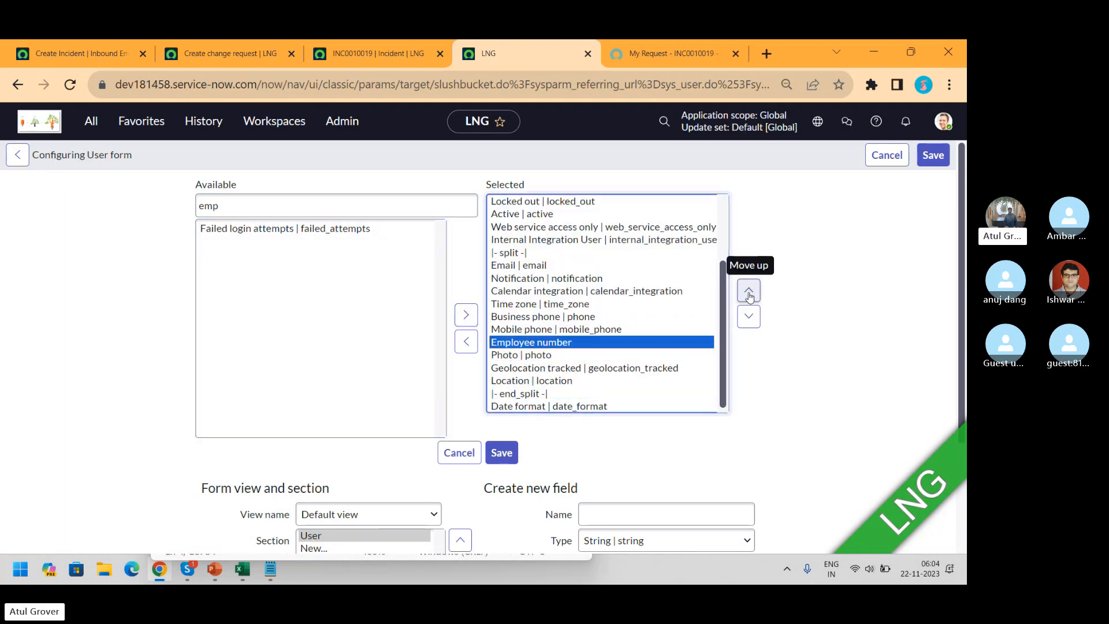
double_click(749, 292)
double_click(750, 292)
triple_click(749, 292)
double_click(750, 292)
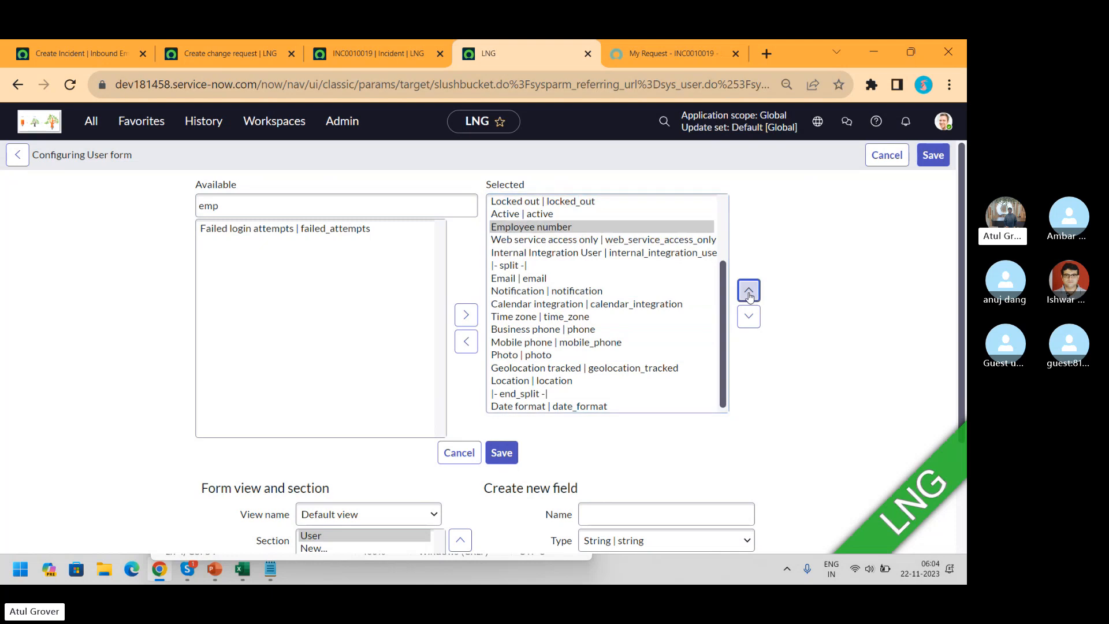
left_click(750, 292)
left_click_drag(723, 301, 731, 234)
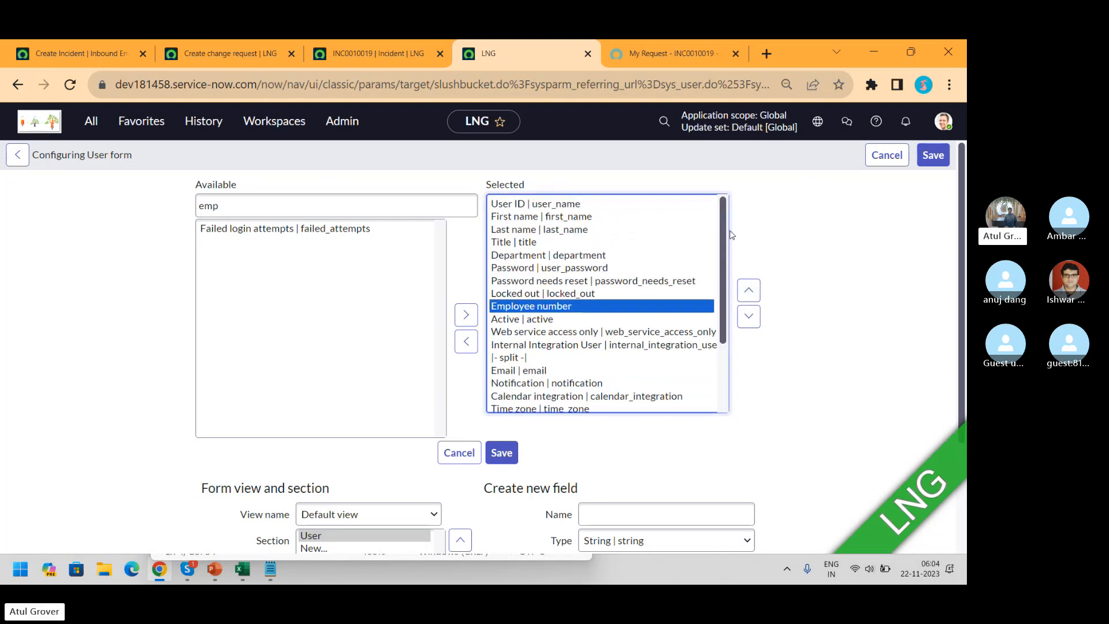
left_click(750, 292)
left_click(750, 292)
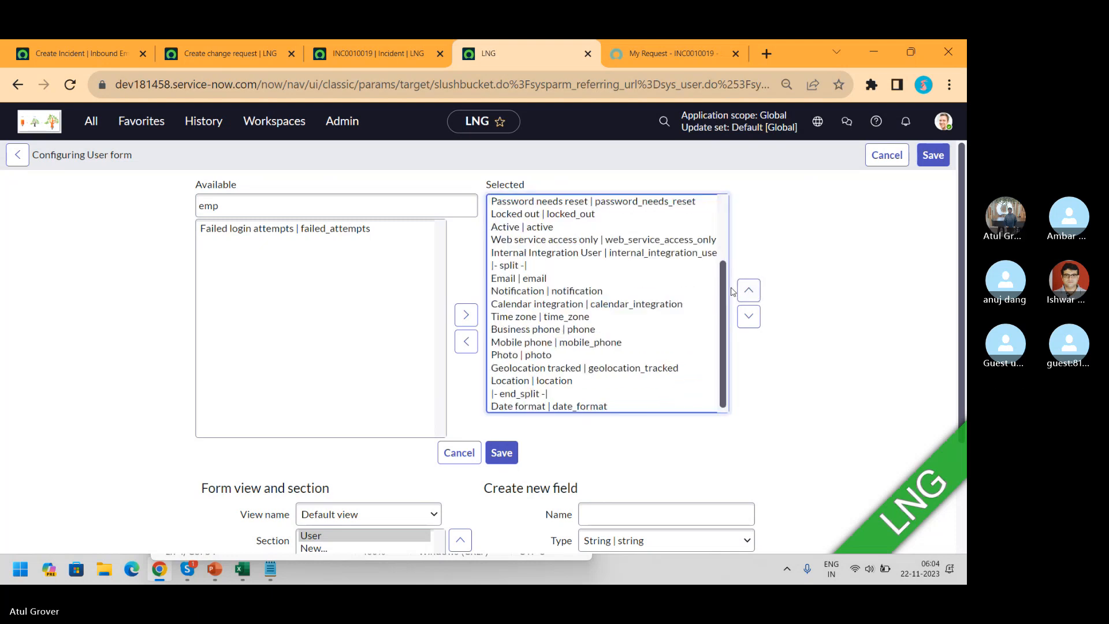
left_click_drag(722, 298, 731, 203)
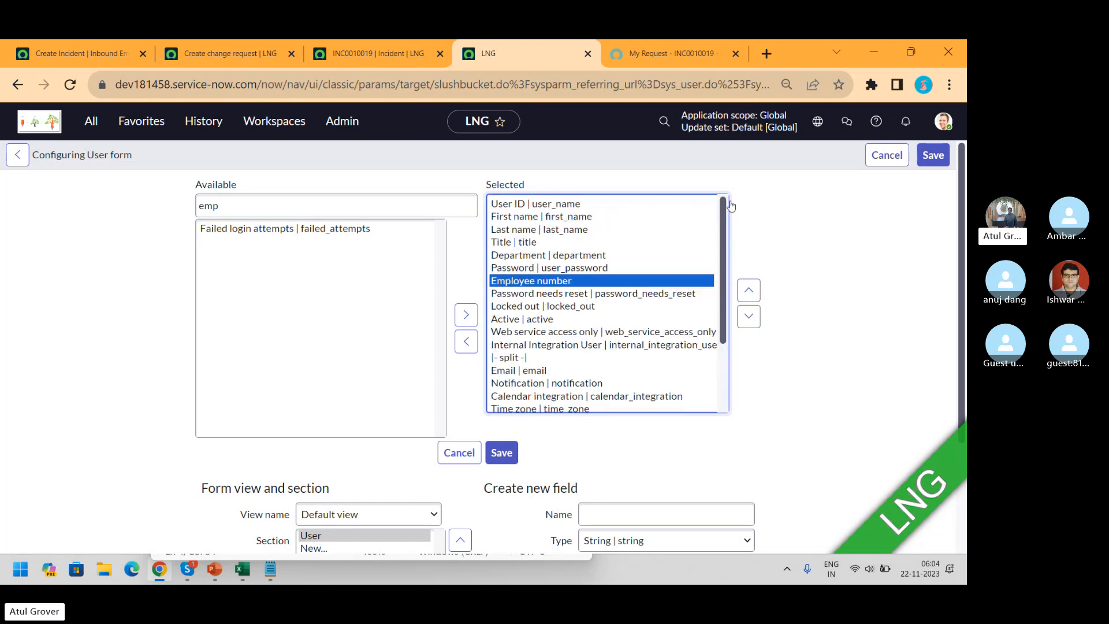
left_click(749, 291)
left_click(946, 158)
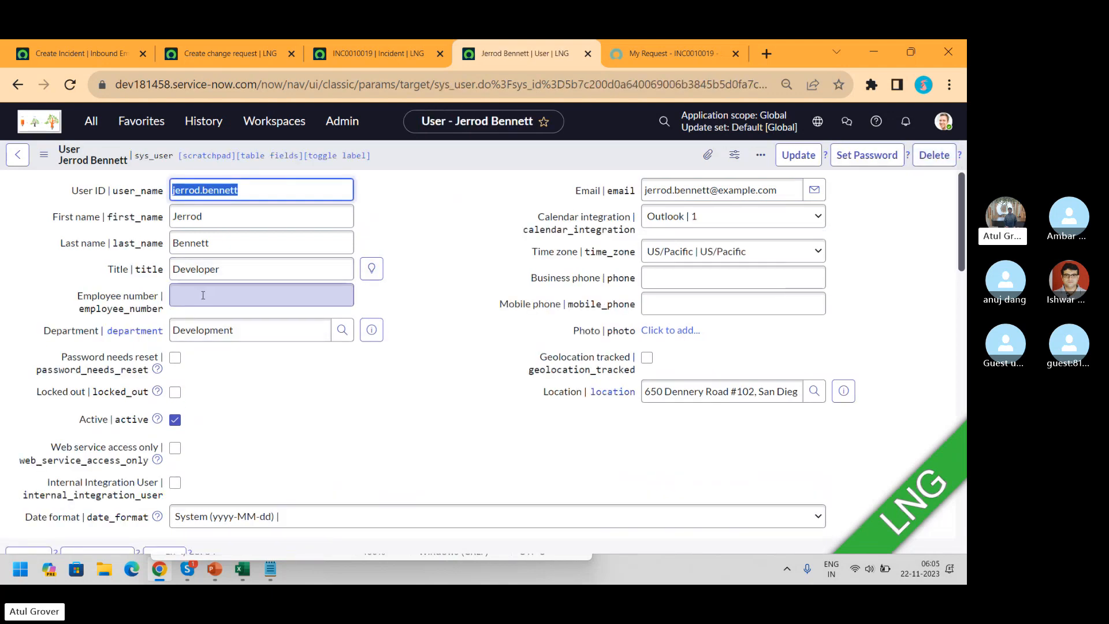
Enter the developer's employee number on their user record and save it
left_click(202, 295)
type("562323")
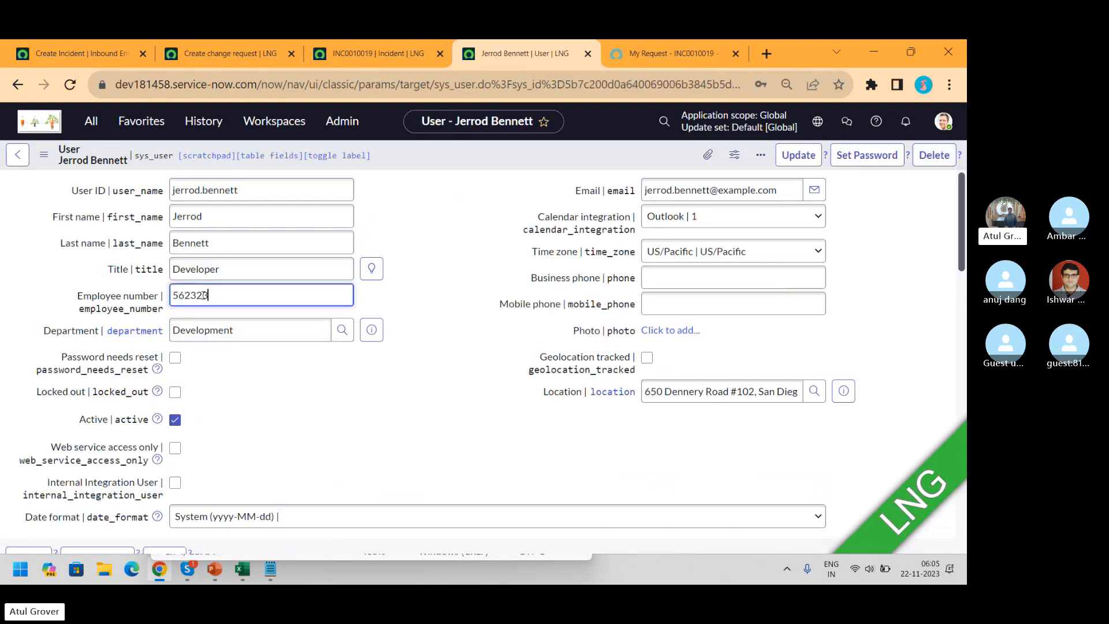
right_click(628, 153)
left_click(651, 159)
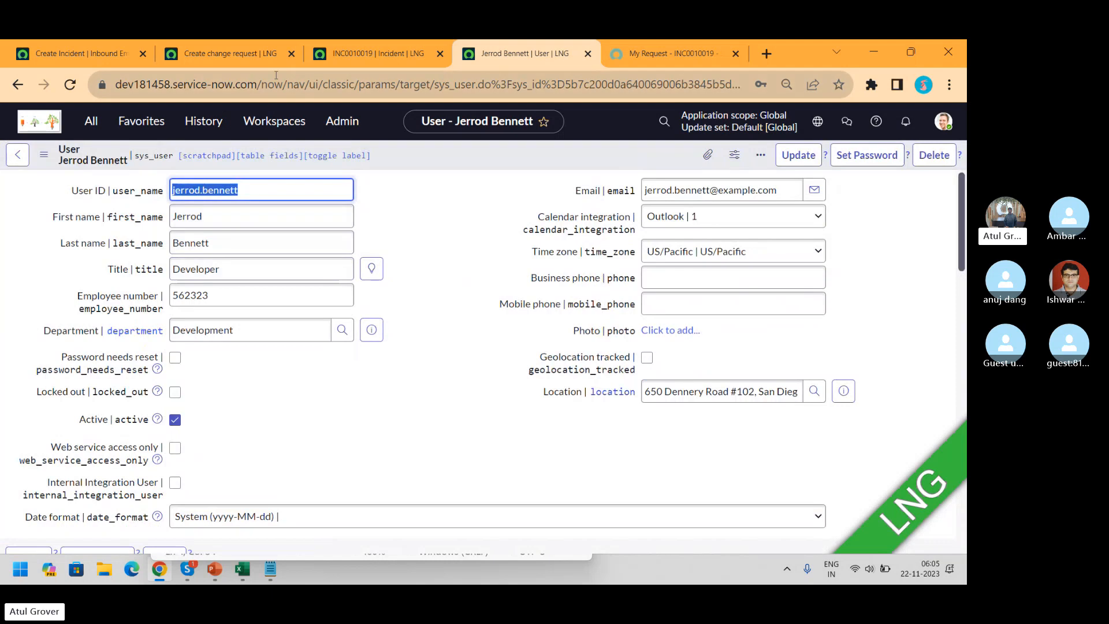
On INC0010019, empty the Caller field and choose Configure Dictionary for the Caller field
left_click(374, 55)
triple_click(266, 219)
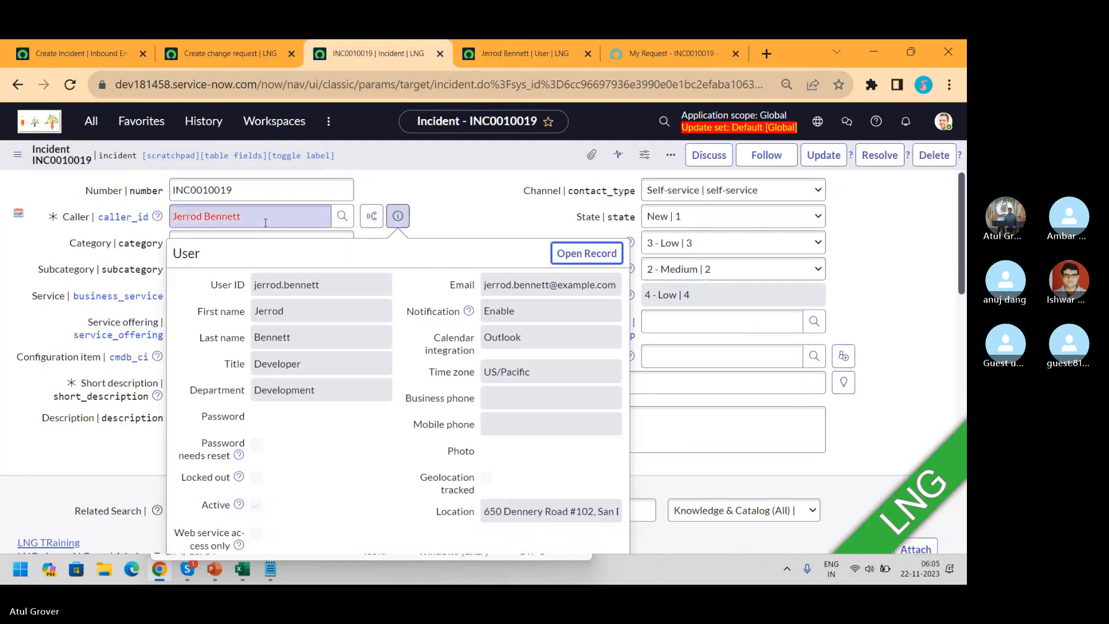
type("256")
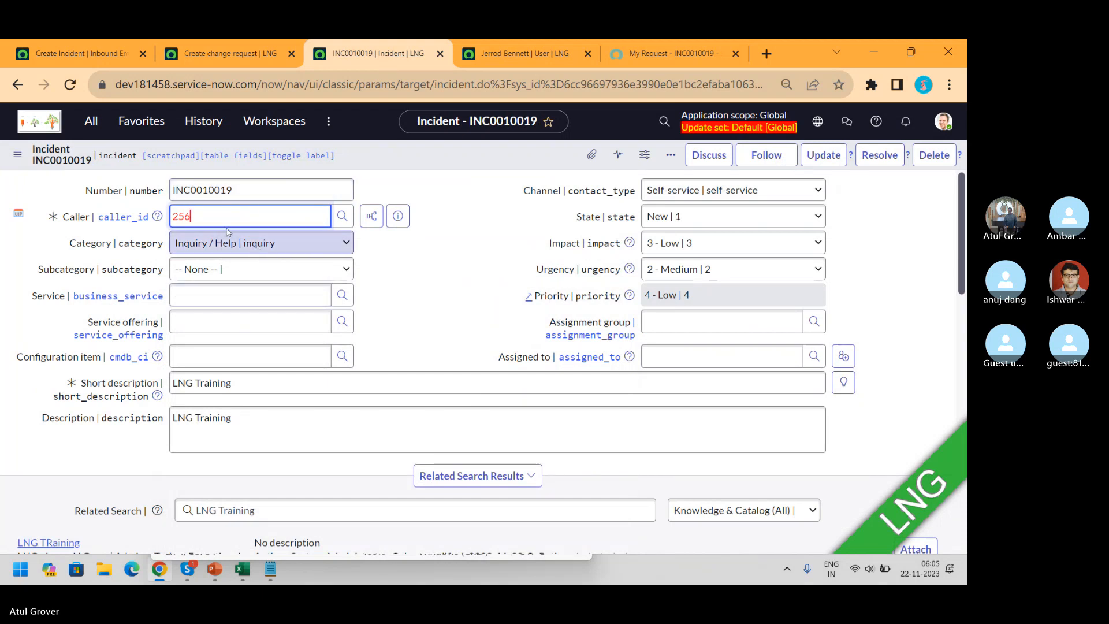
key("ctrl+a")
key("BackSpace")
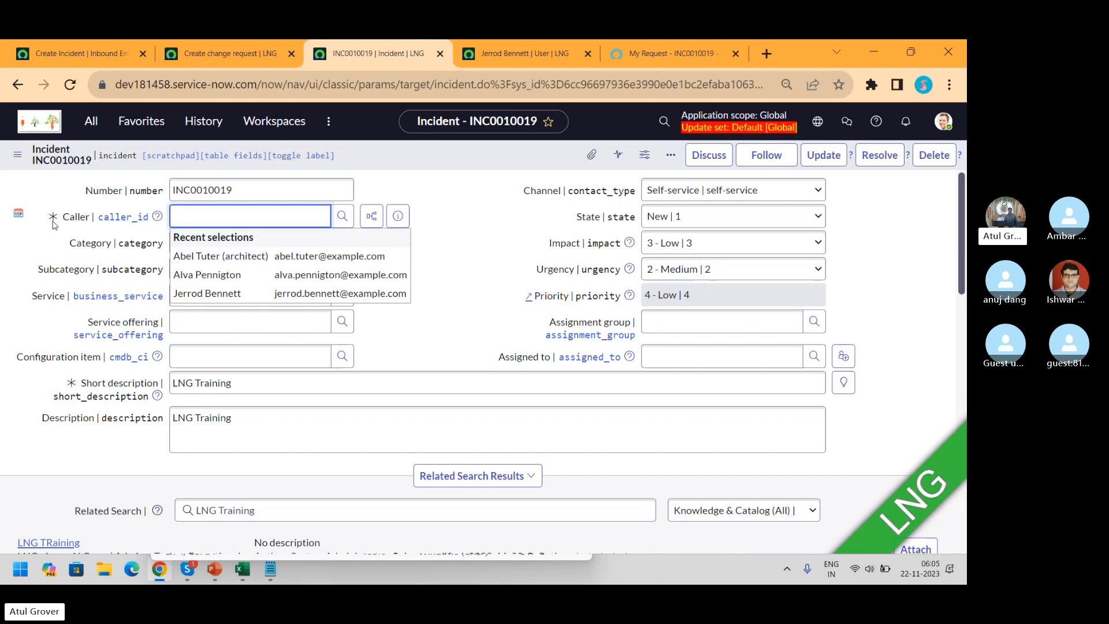
right_click(71, 225)
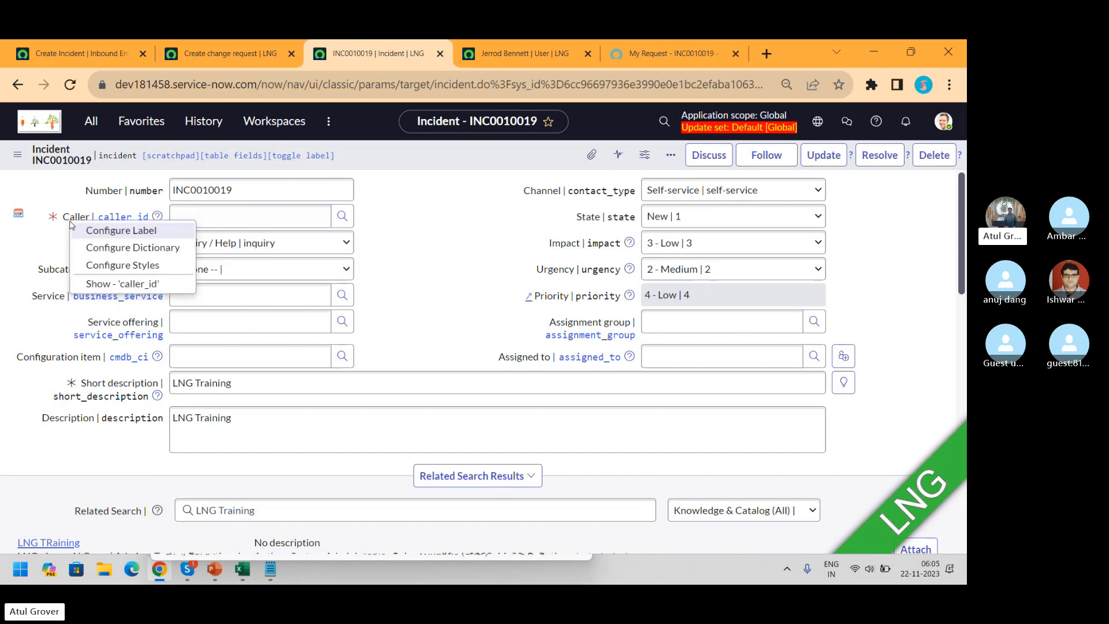
left_click(122, 249)
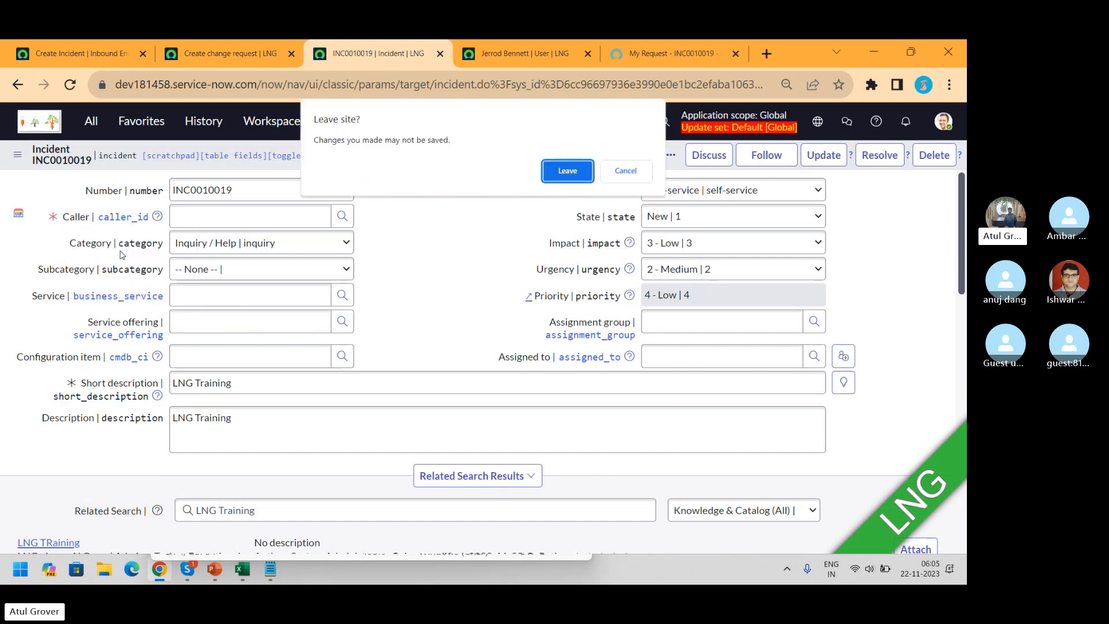
Leave the unsaved incident and scroll the Caller dictionary entry to its User reference specification
left_click(567, 171)
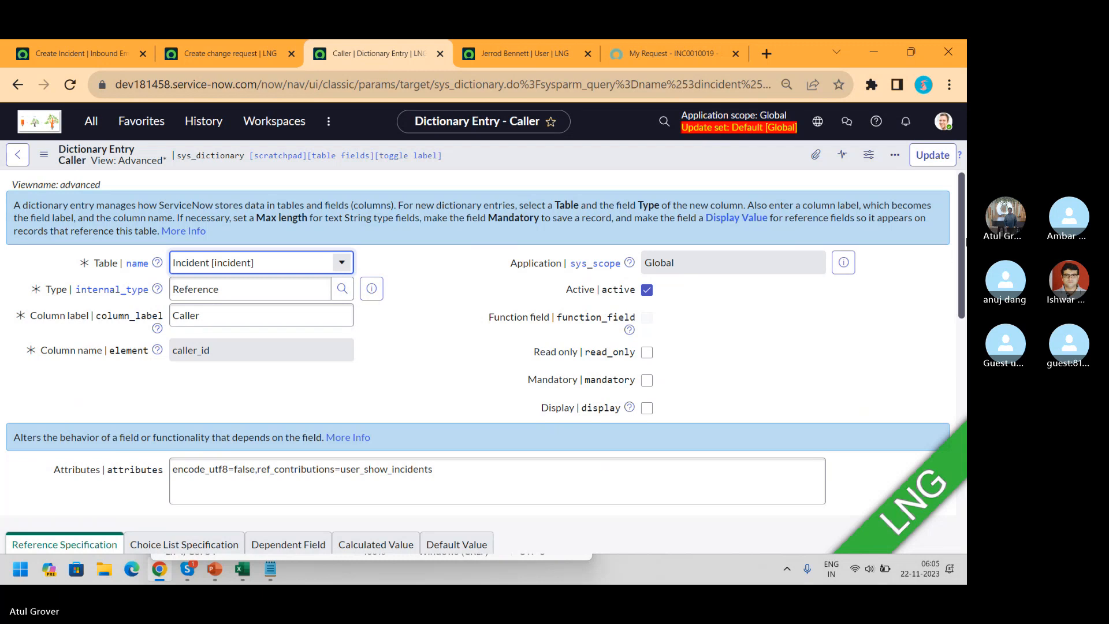
mouse_move(963, 226)
left_mouse_down()
mouse_move(966, 288)
mouse_move(964, 227)
left_mouse_up()
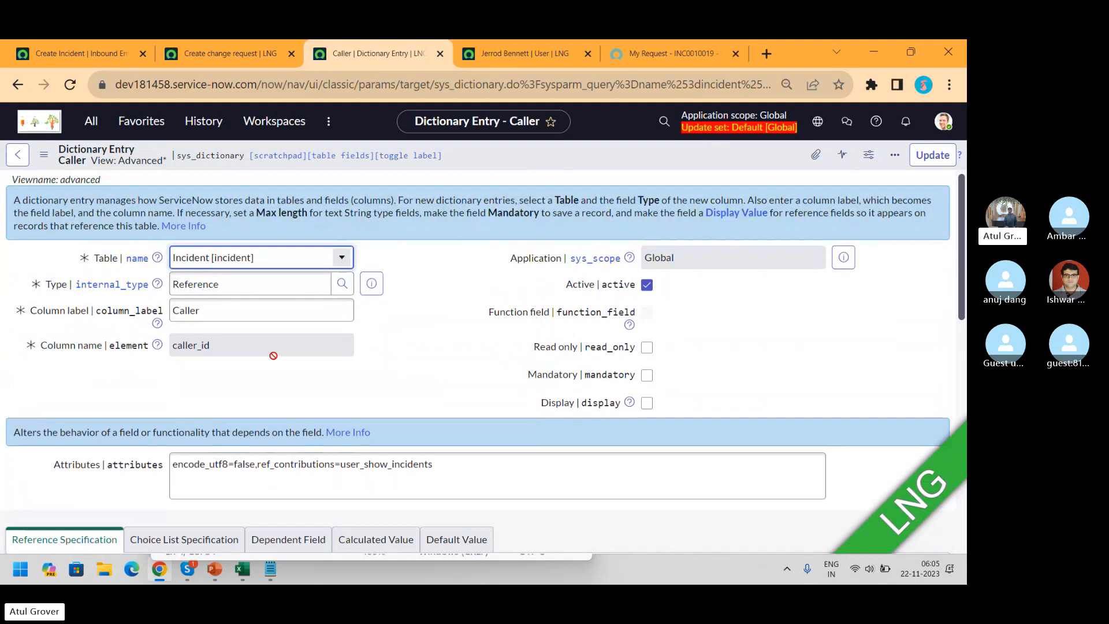
left_click_drag(962, 250, 966, 329)
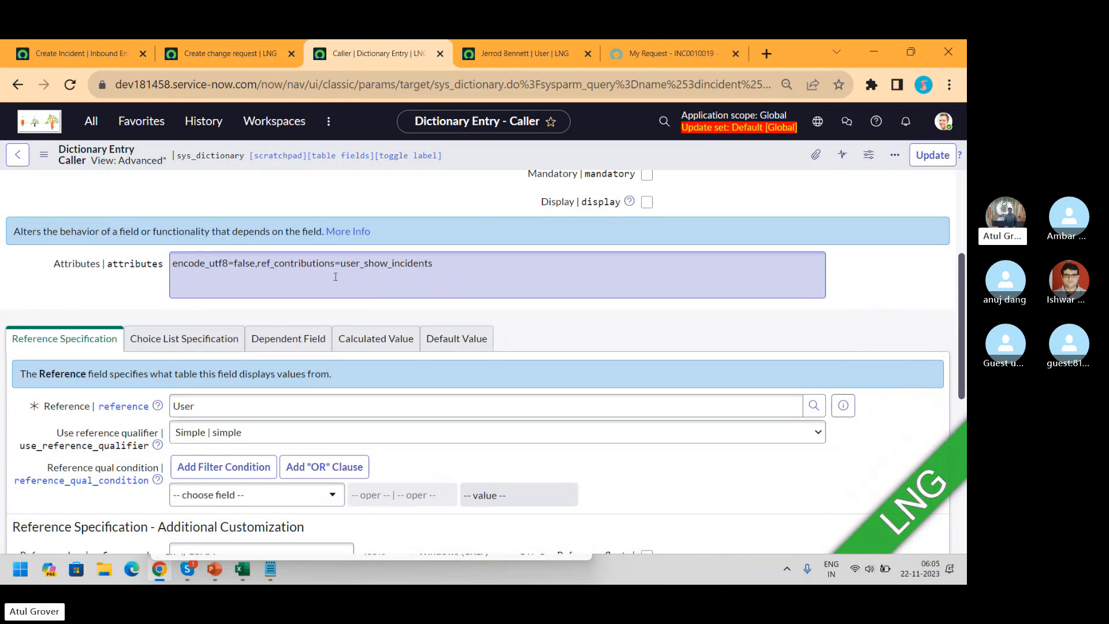
In the script tab, open INC0010019 from the Incidents list, then return to the dictionary entry
left_click(239, 55)
left_click(81, 53)
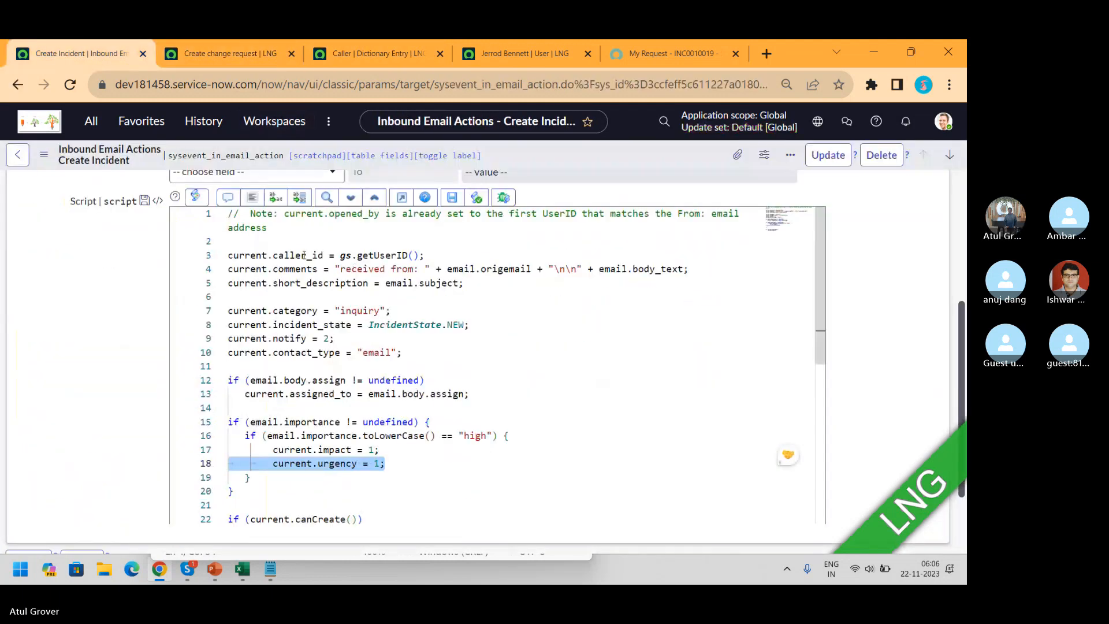
left_click(90, 126)
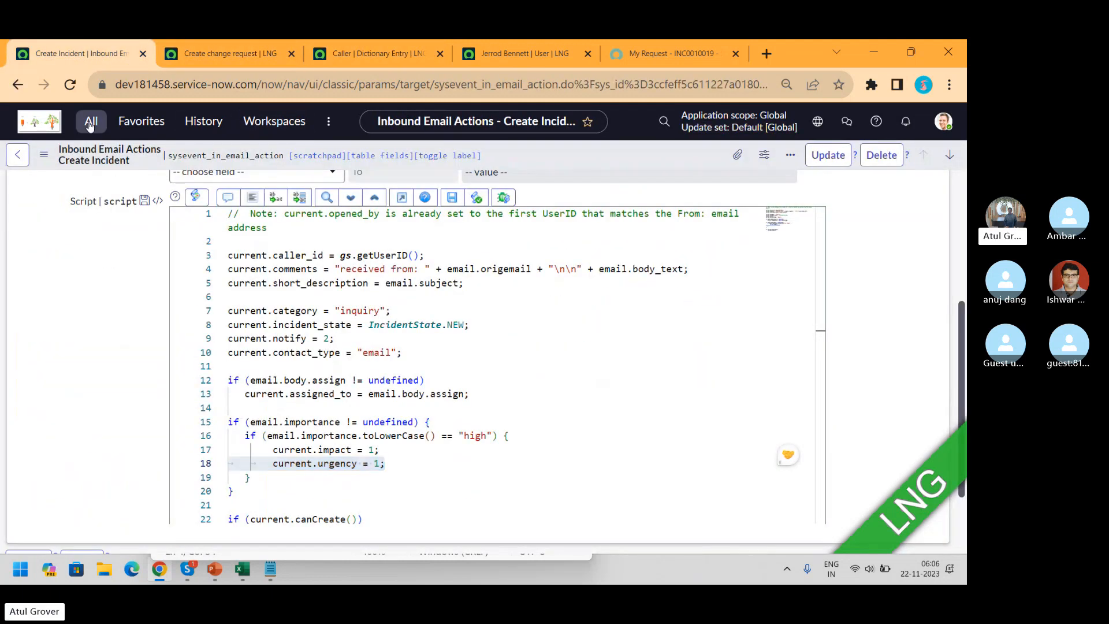
type("in")
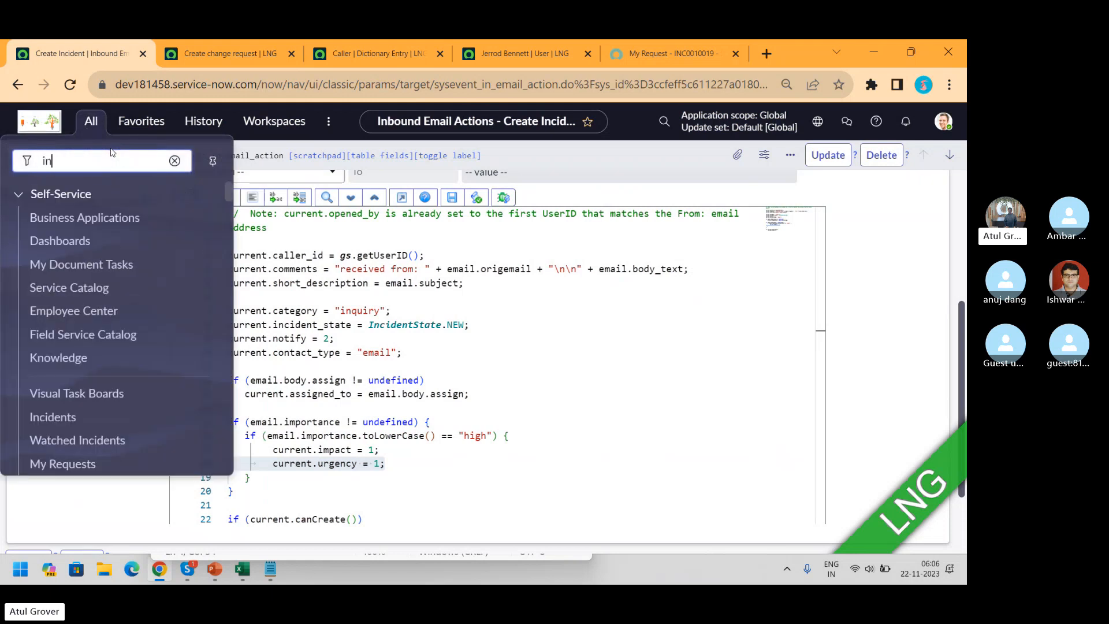
type("cident")
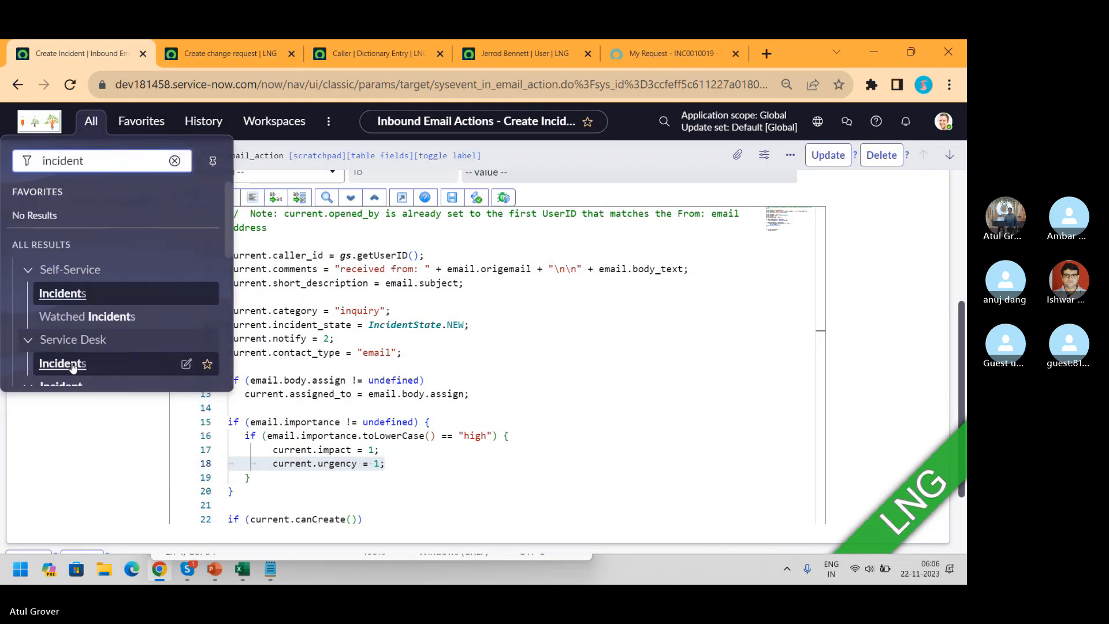
scroll(88, 320, "down", 2)
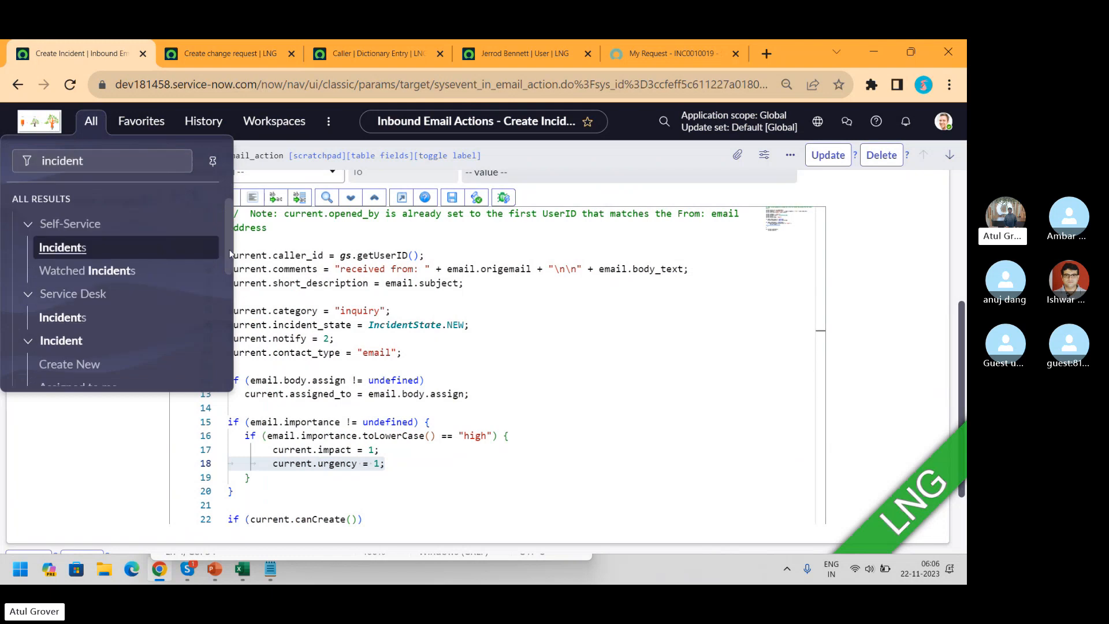
left_click(60, 350)
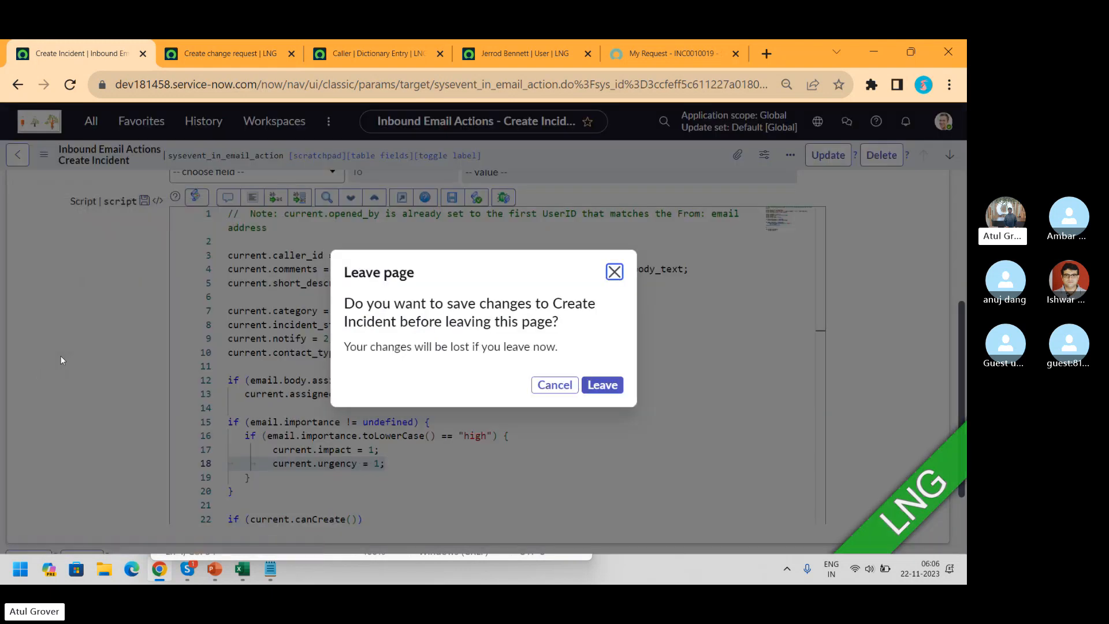
left_click(601, 385)
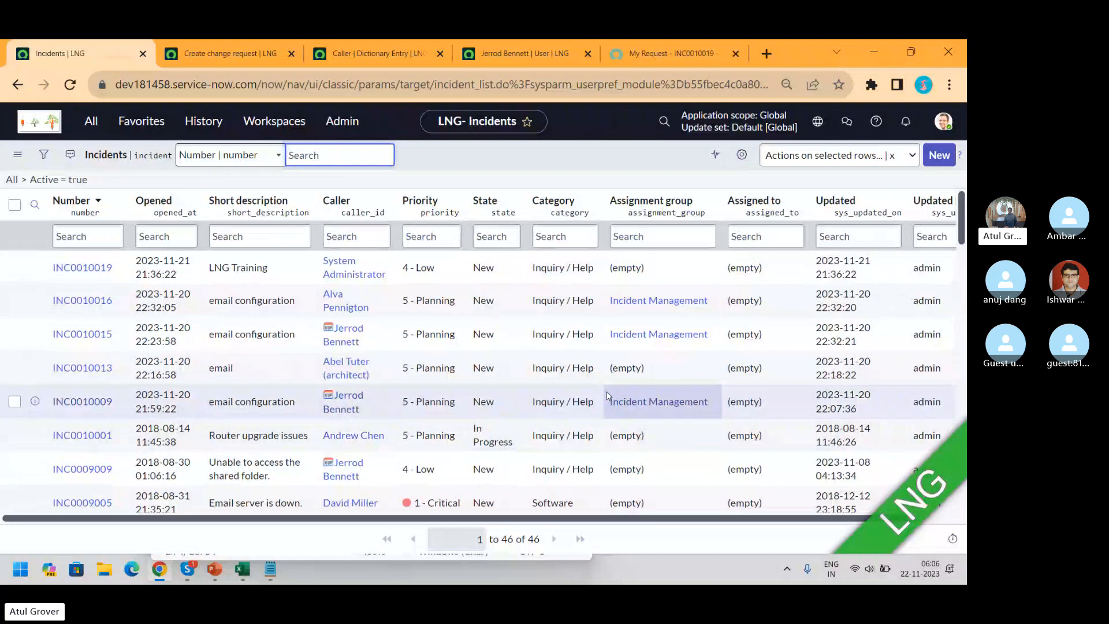
left_click(93, 270)
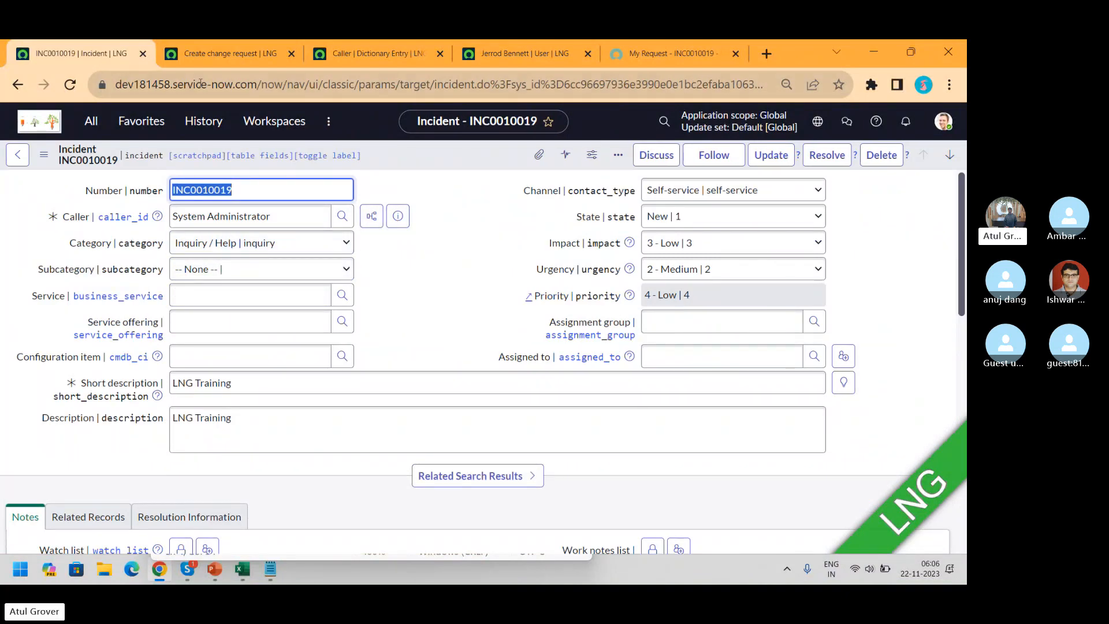
left_click(365, 54)
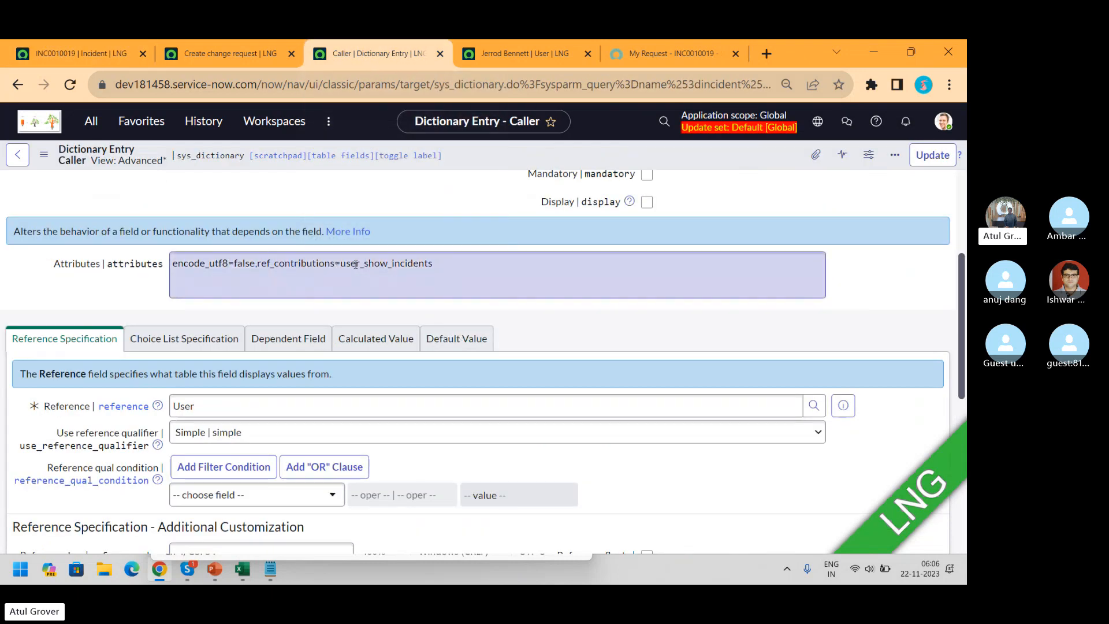
Highlight the user_show_incidents attribute, then open Reference contributions from the Attributes list
left_click_drag(341, 264, 449, 265)
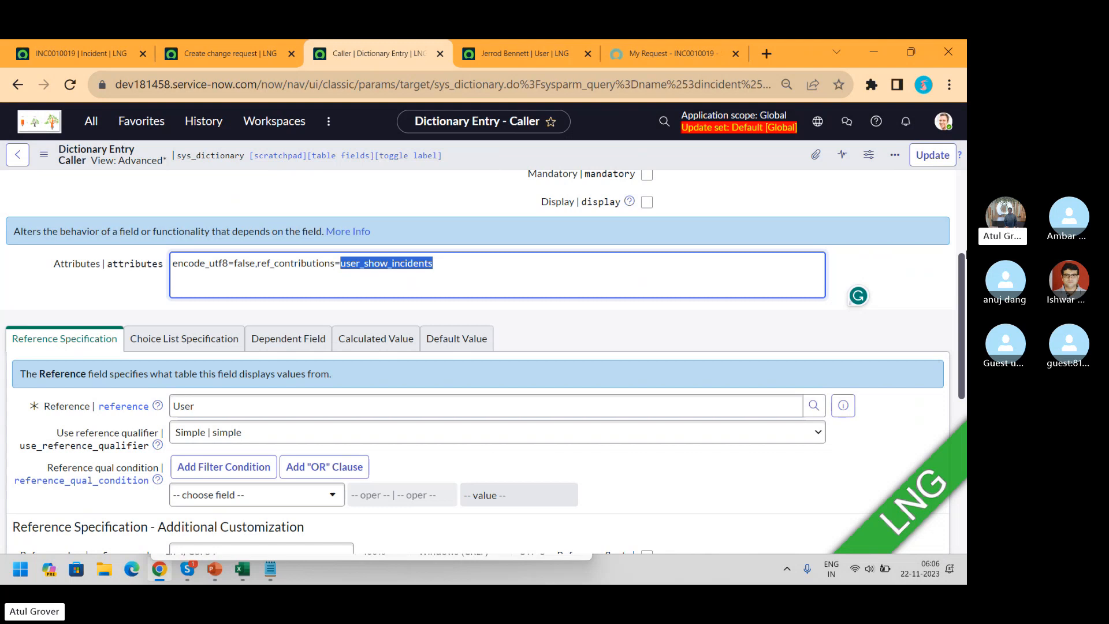
left_click_drag(963, 265, 965, 425)
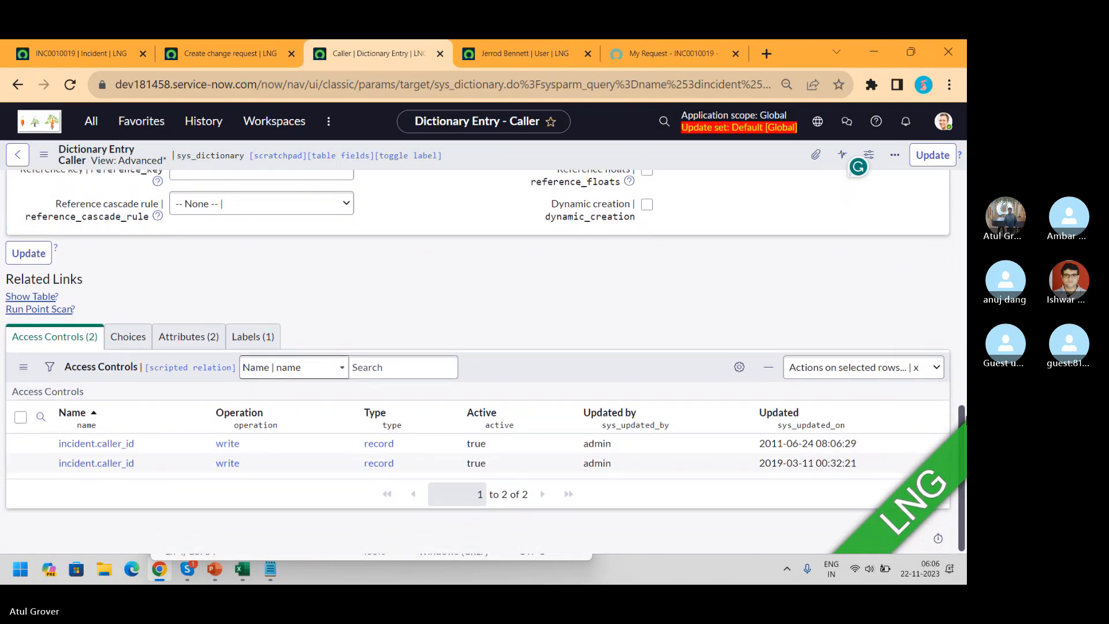
left_click(179, 339)
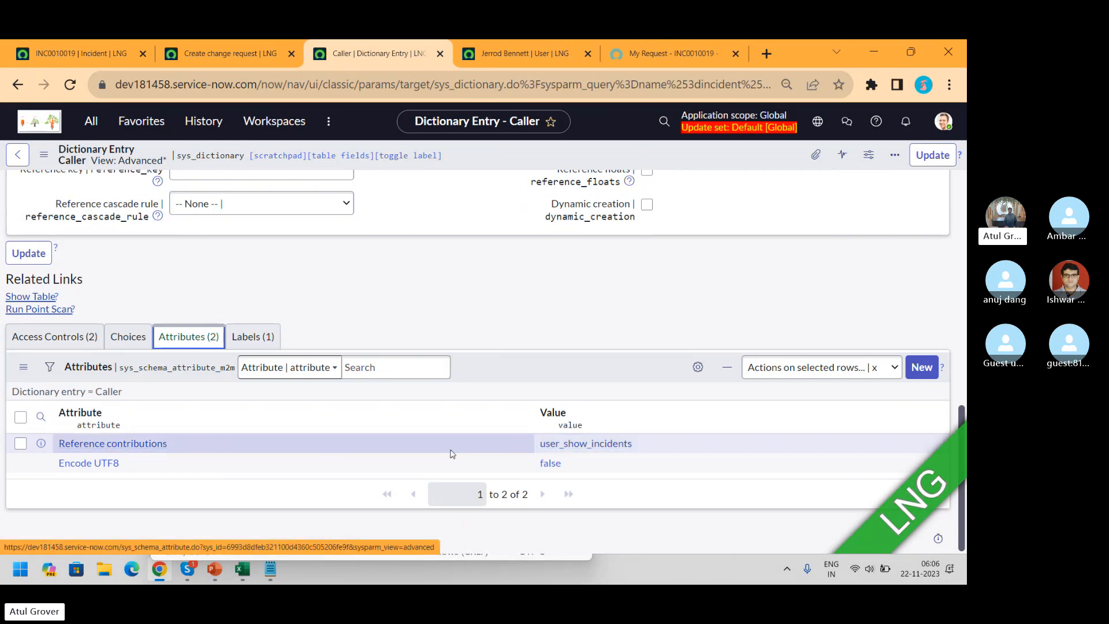
left_click(112, 444)
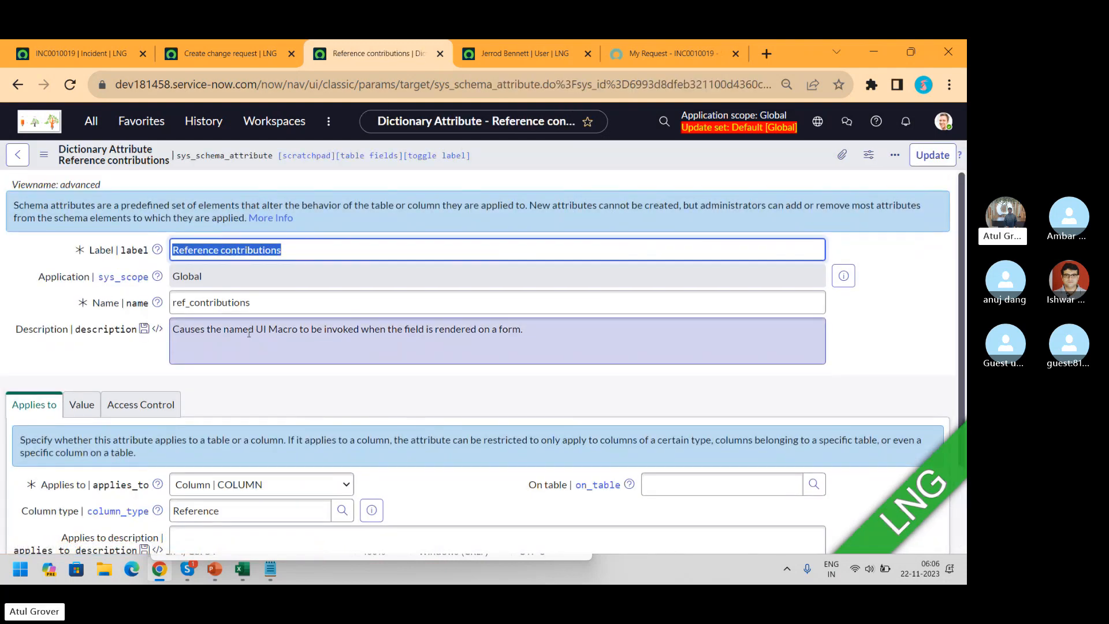
Highlight 'UI Macro' in the attribute description, then check the caller's related incidents on INC0010019
left_click_drag(256, 331, 300, 331)
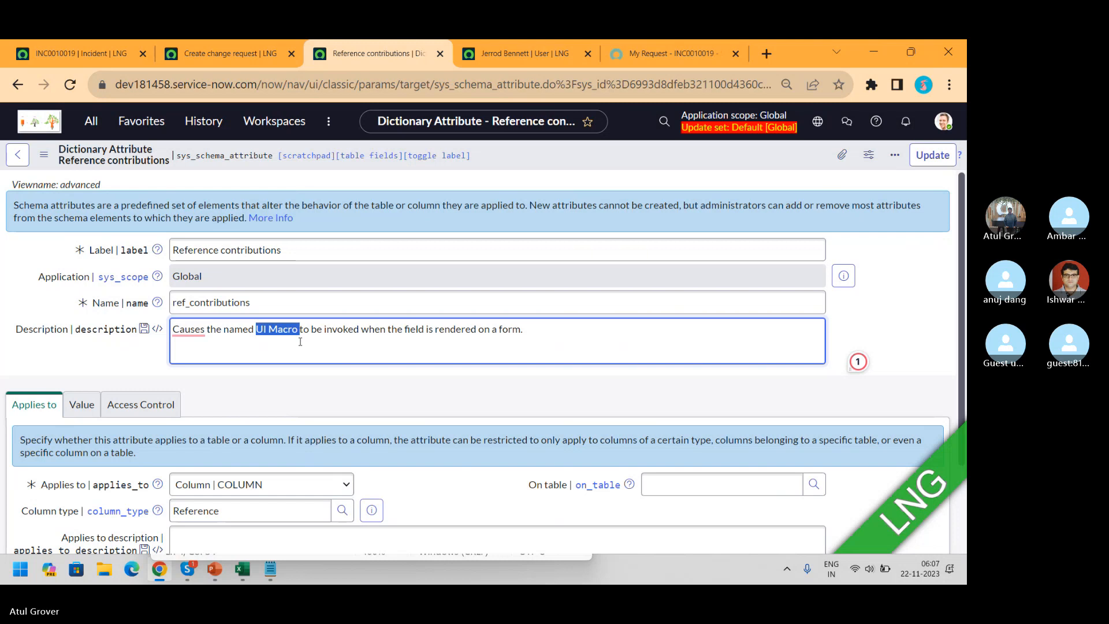
left_click(101, 58)
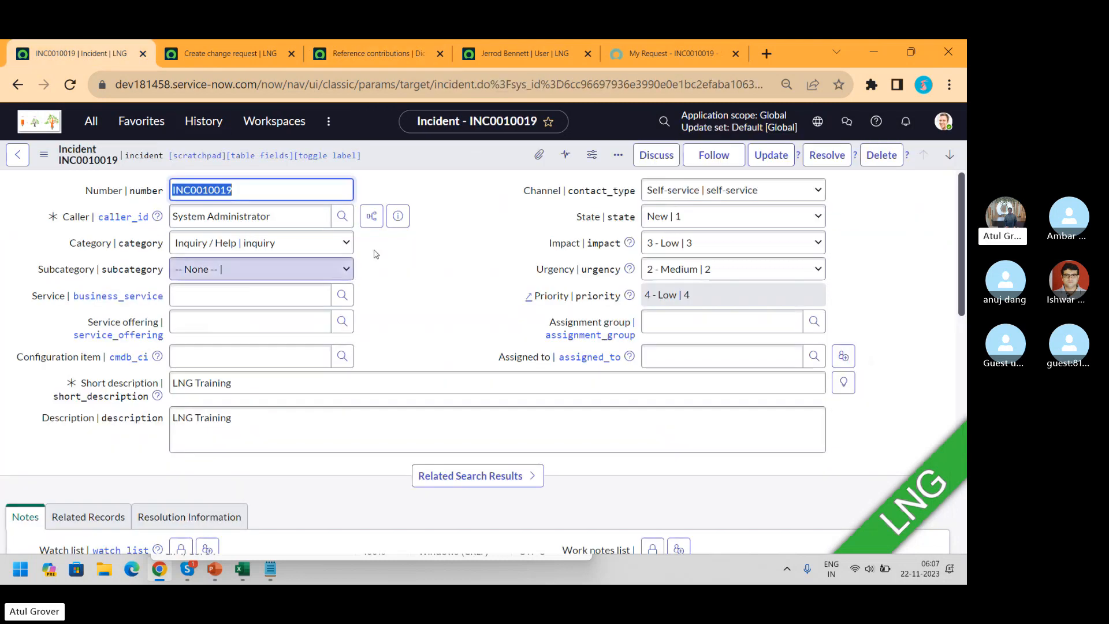
left_click(372, 216)
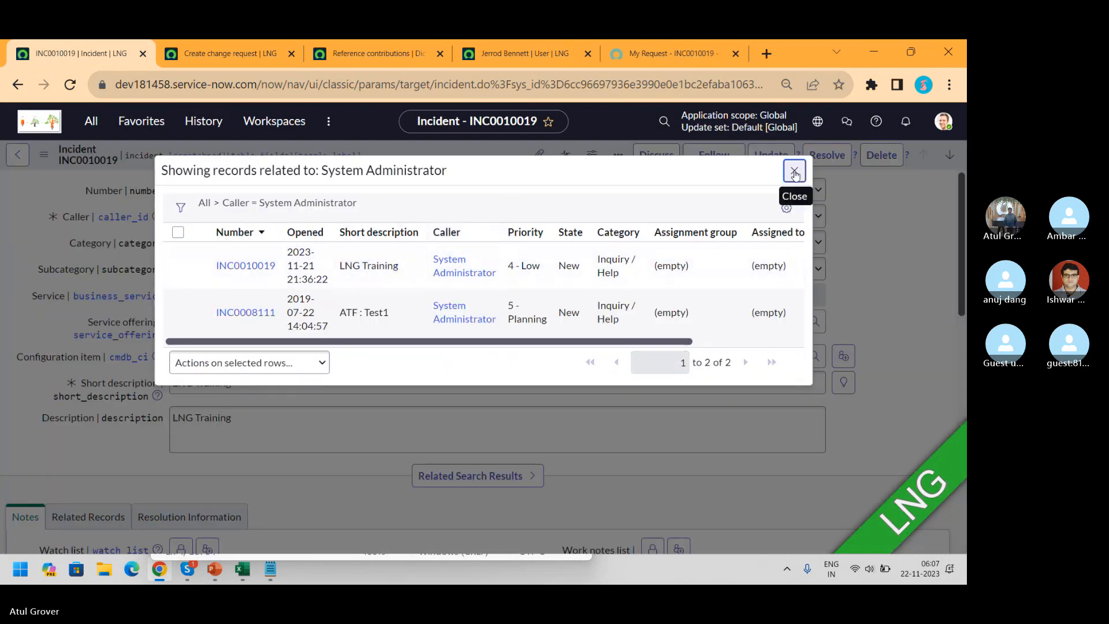
left_click(795, 171)
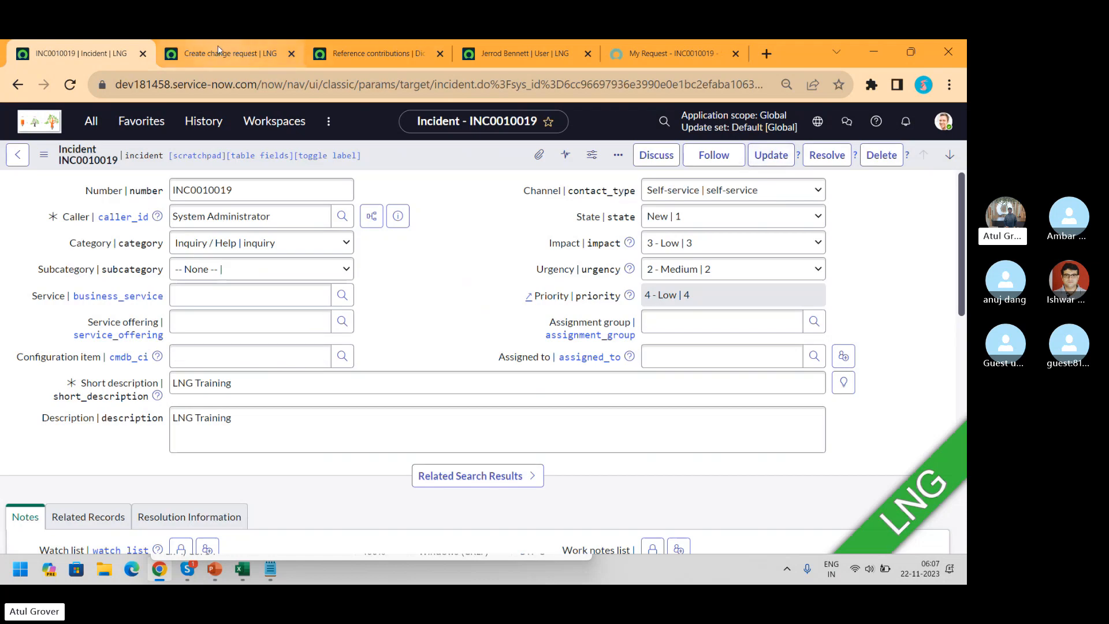
Review the Reference contributions attribute's value settings, then go back to the Caller dictionary entry
left_click(342, 54)
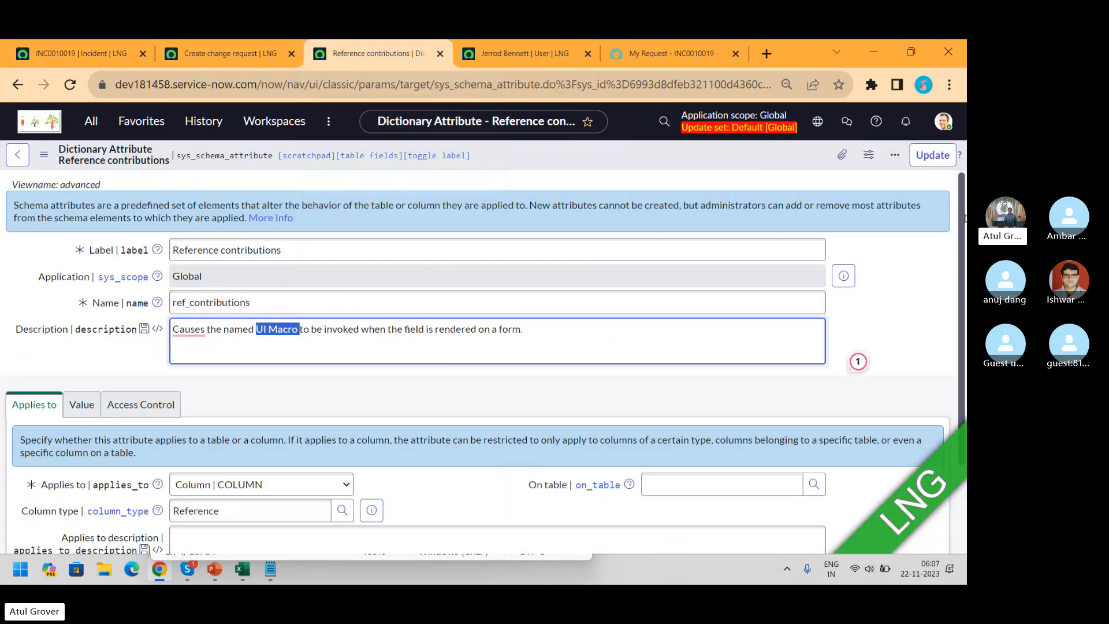
left_click_drag(963, 218, 966, 267)
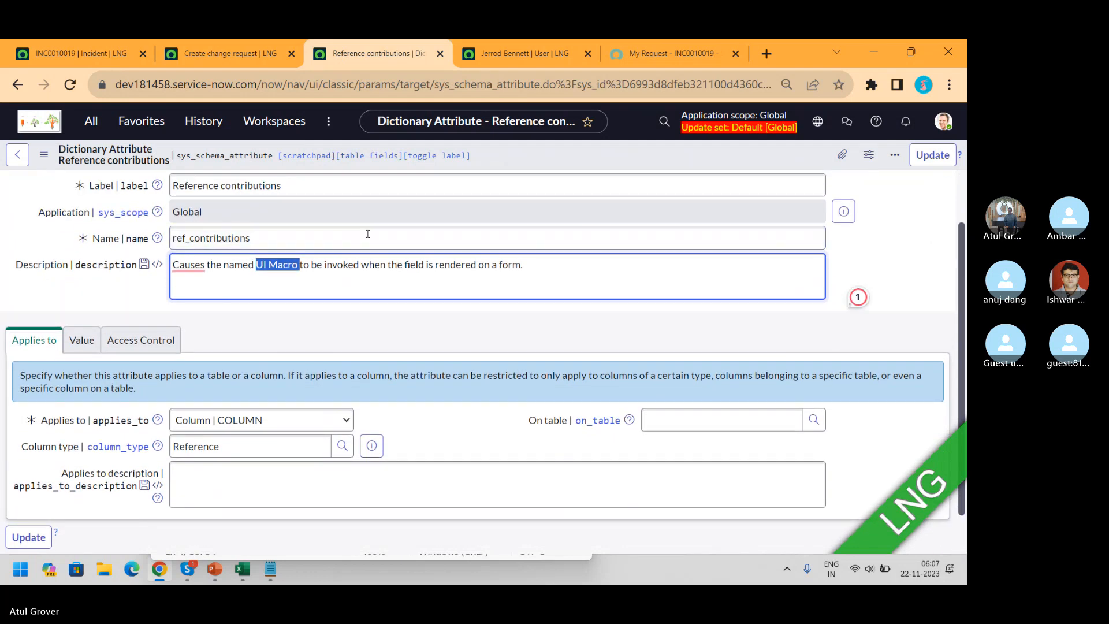
left_click(87, 340)
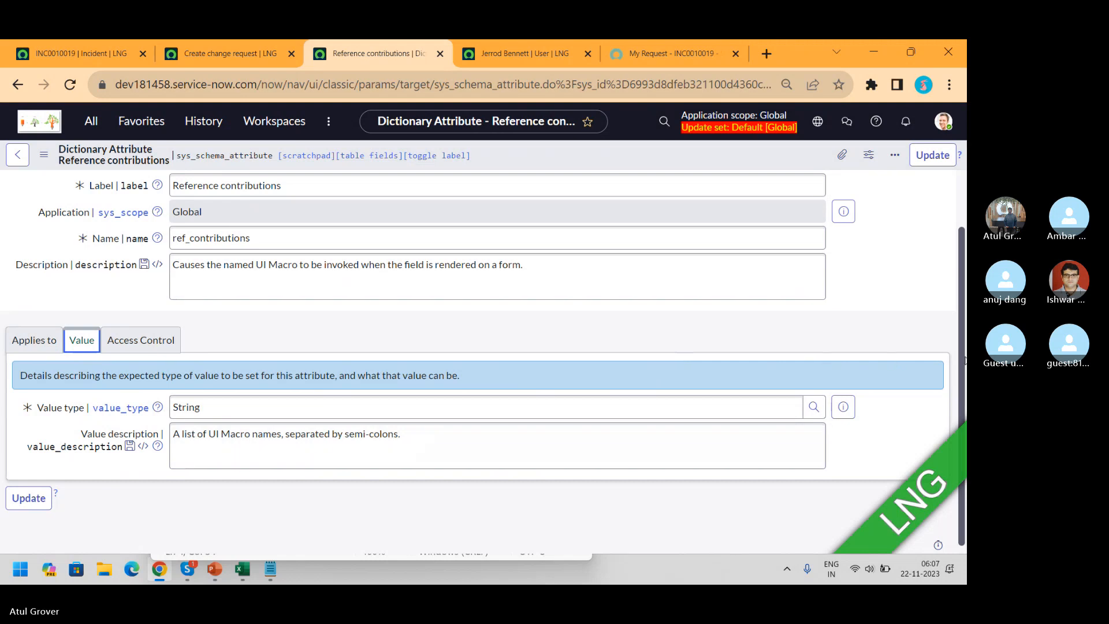
left_click_drag(963, 361, 966, 272)
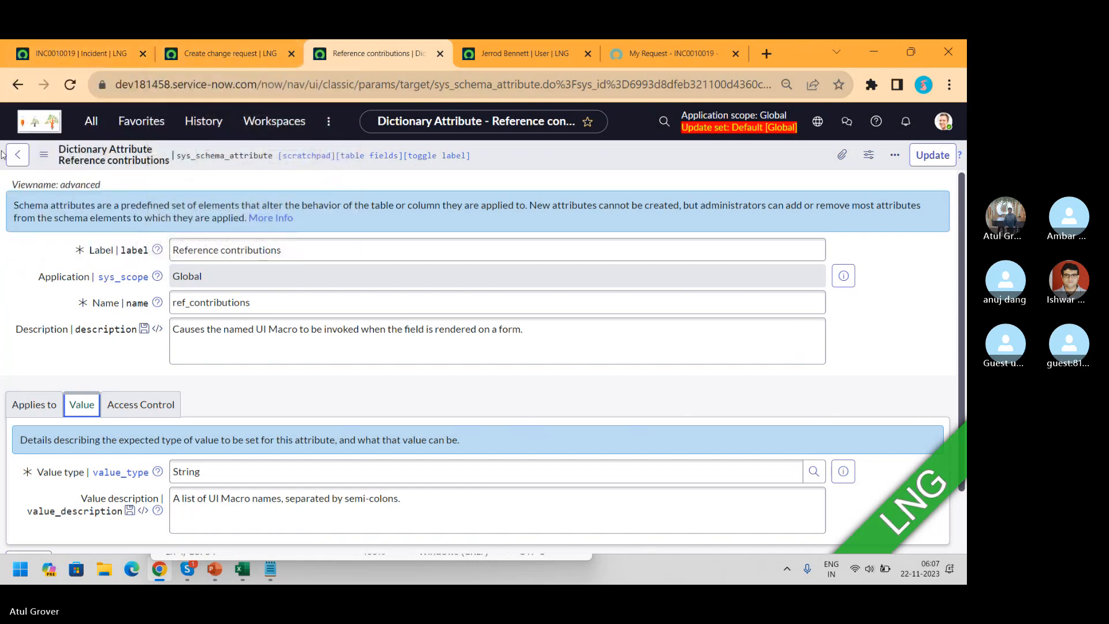
left_click(15, 92)
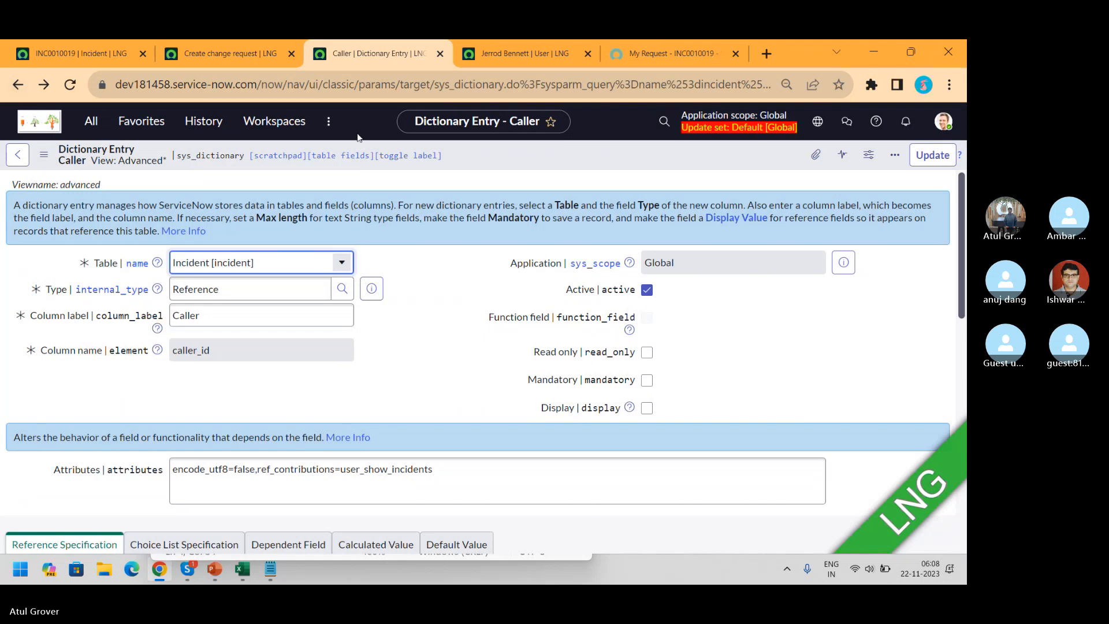
Create a new record from the Caller entry's Attributes related list
left_click_drag(962, 221, 959, 455)
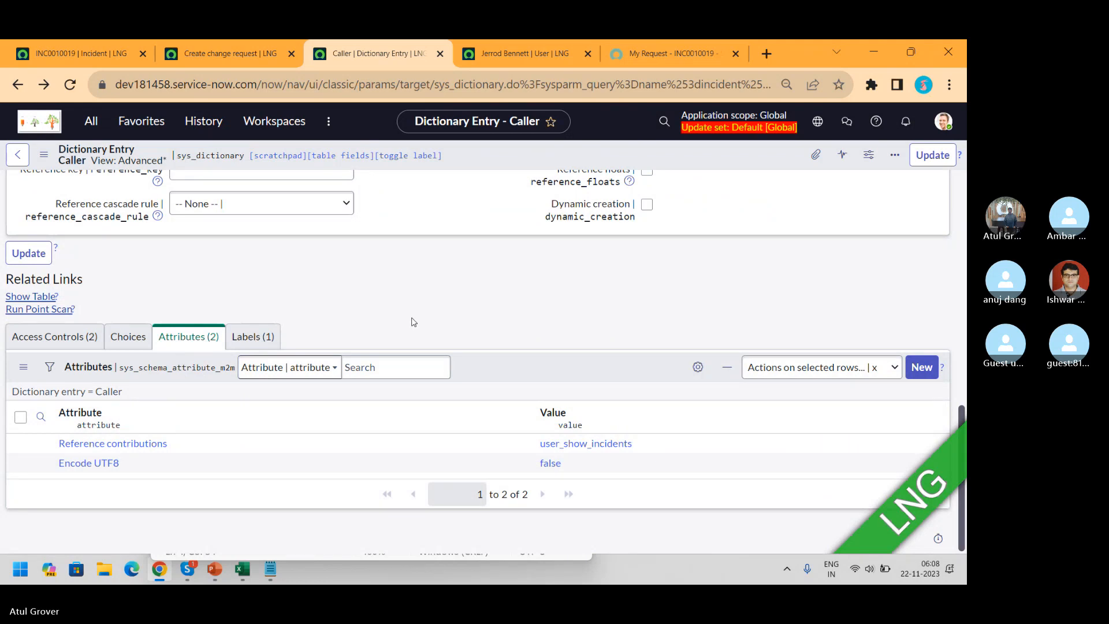
left_click(921, 368)
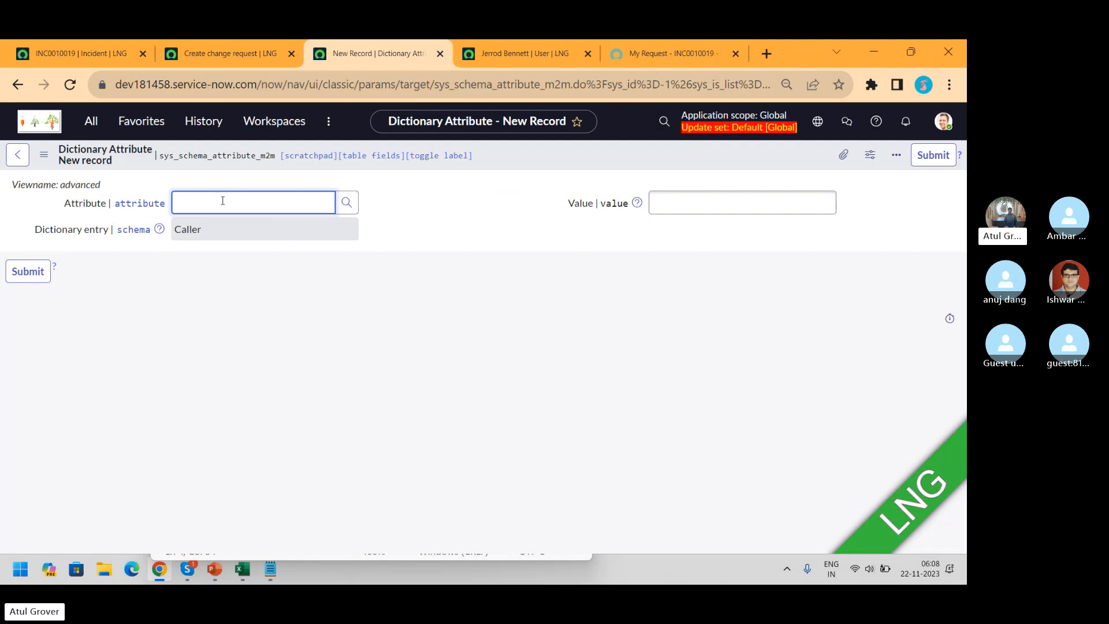
Submit a Reference auto completer columns attribute with value email-department for Caller
type("**")
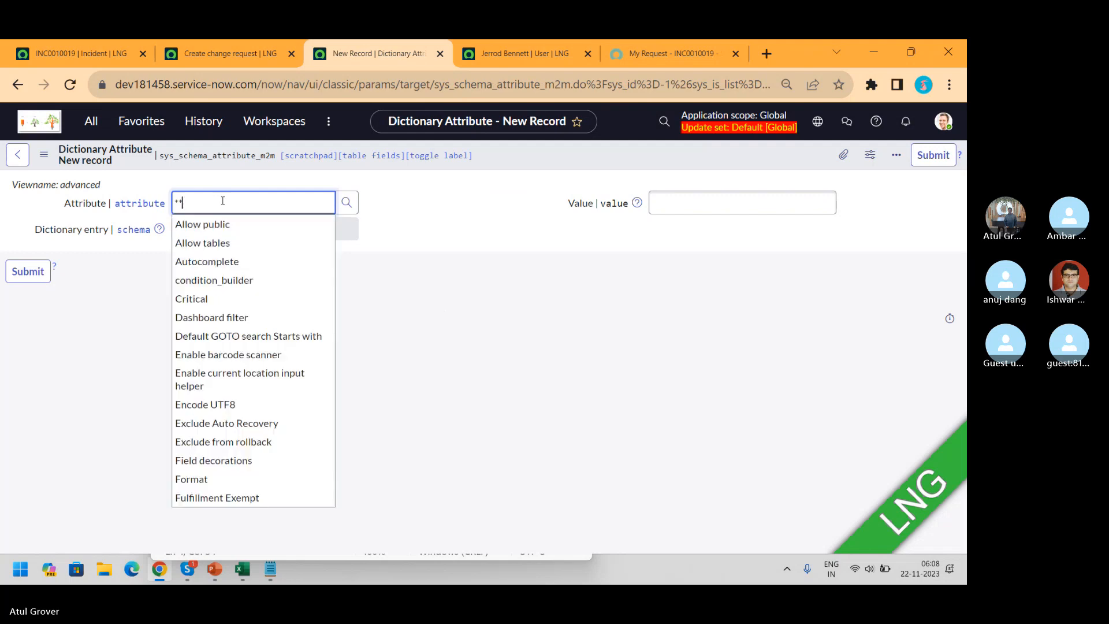
key("BackSpace")
key("BackSpace")
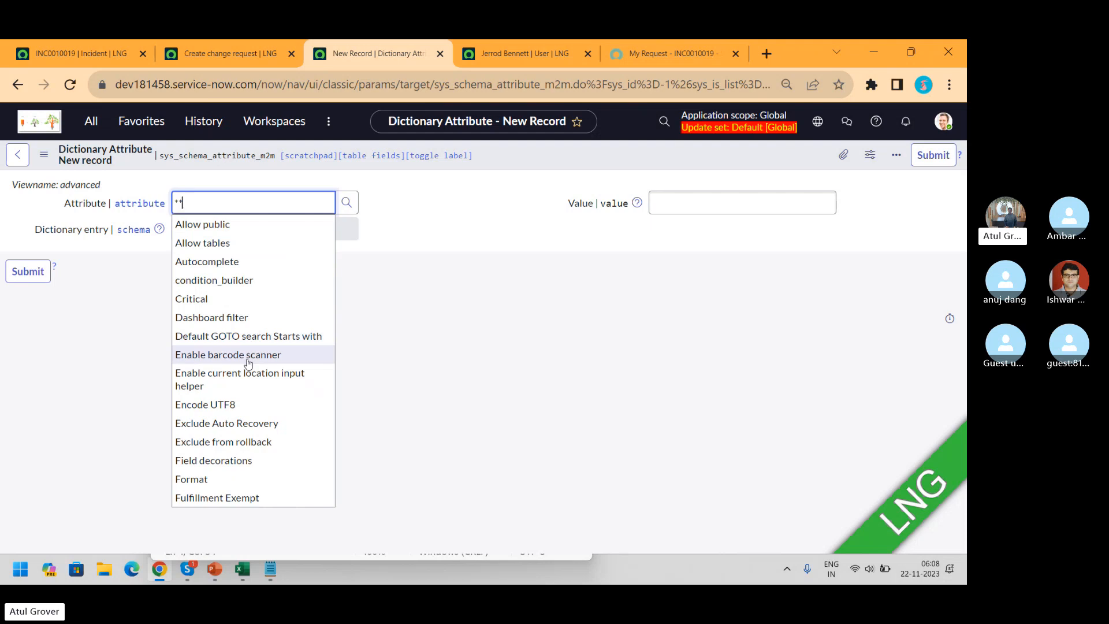
type("re")
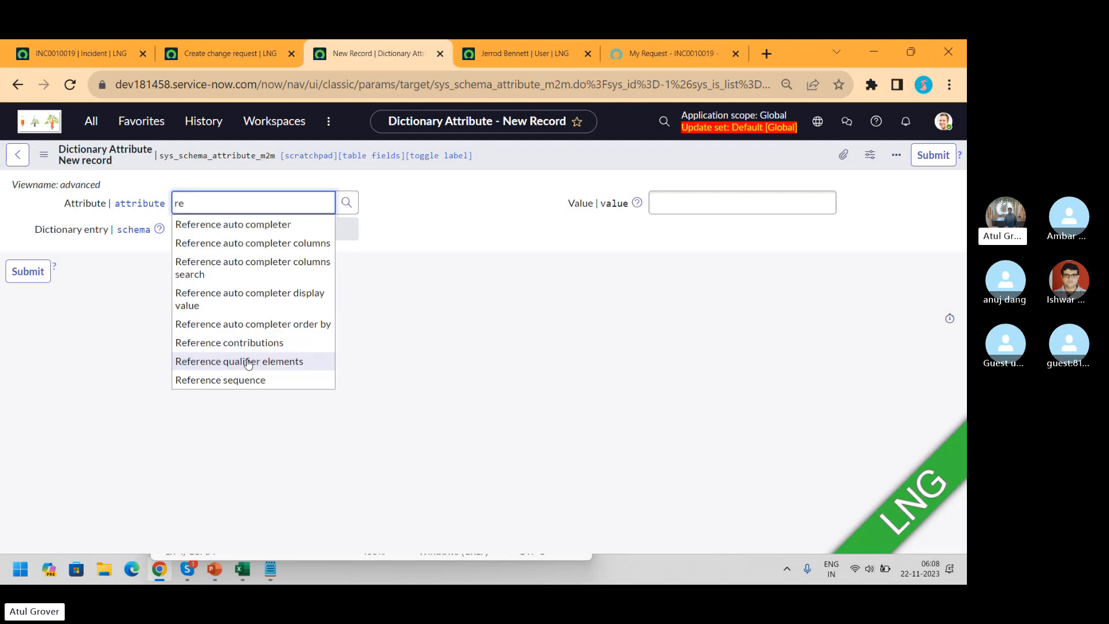
left_click(231, 251)
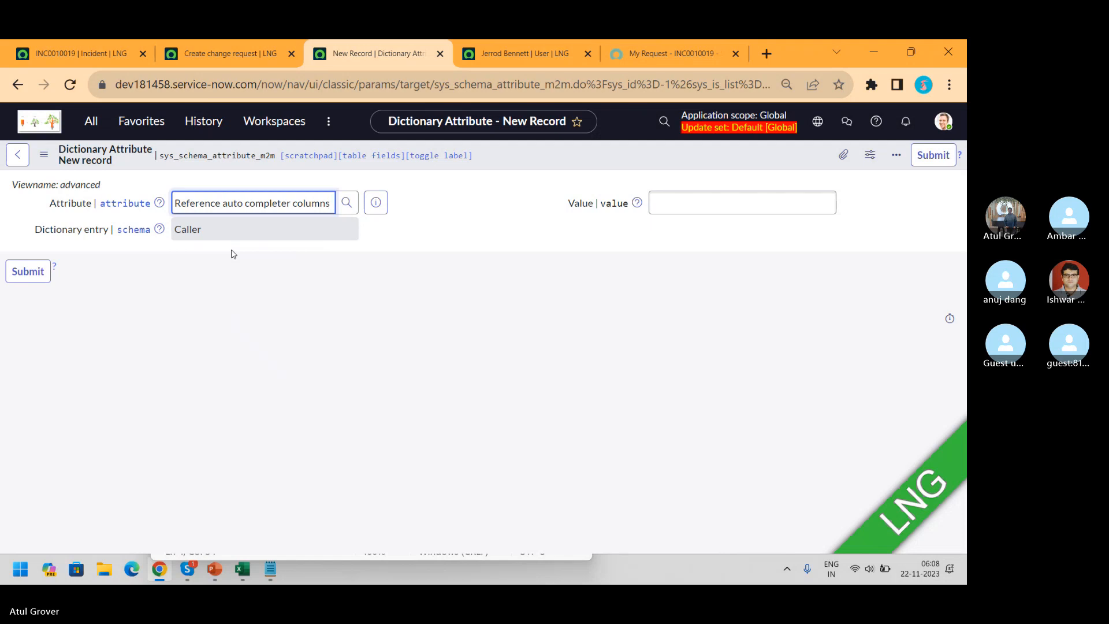
left_click(703, 202)
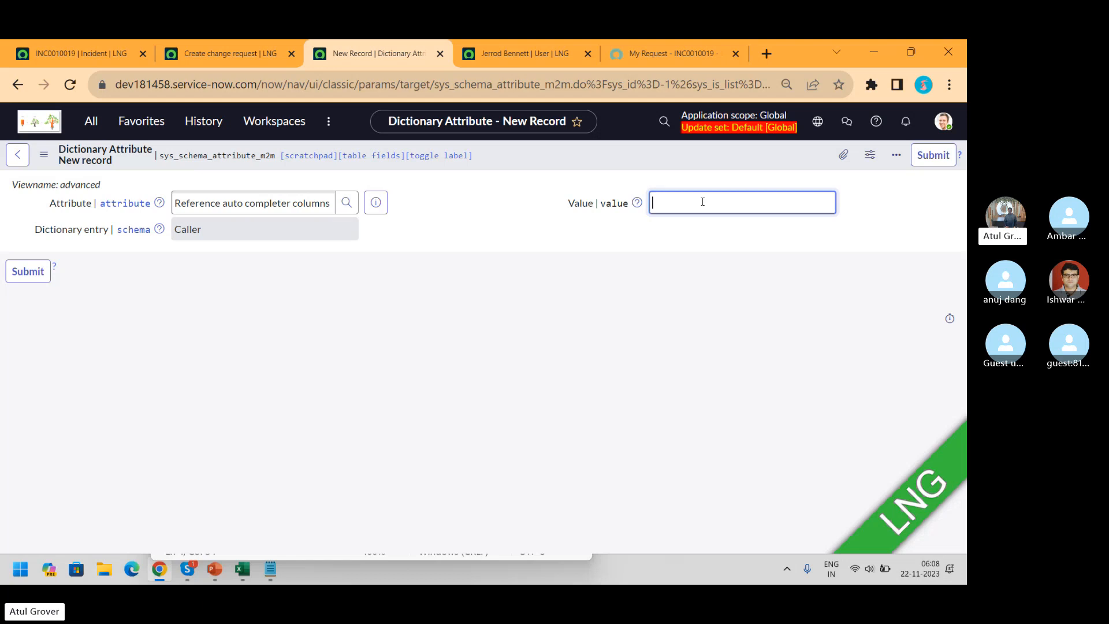
type("email-department")
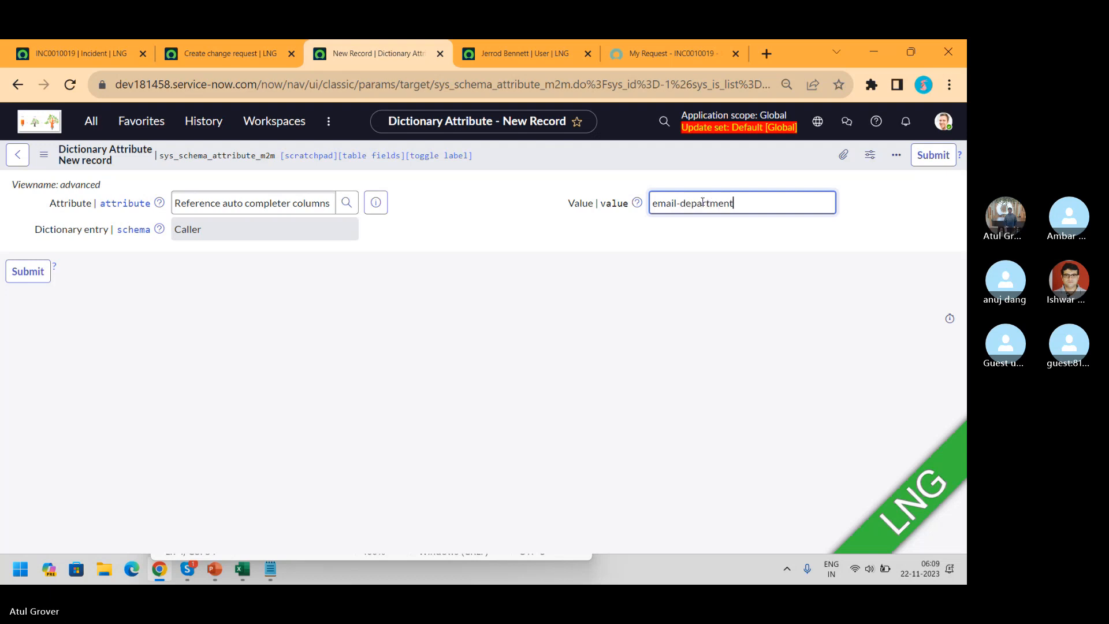
left_click(922, 165)
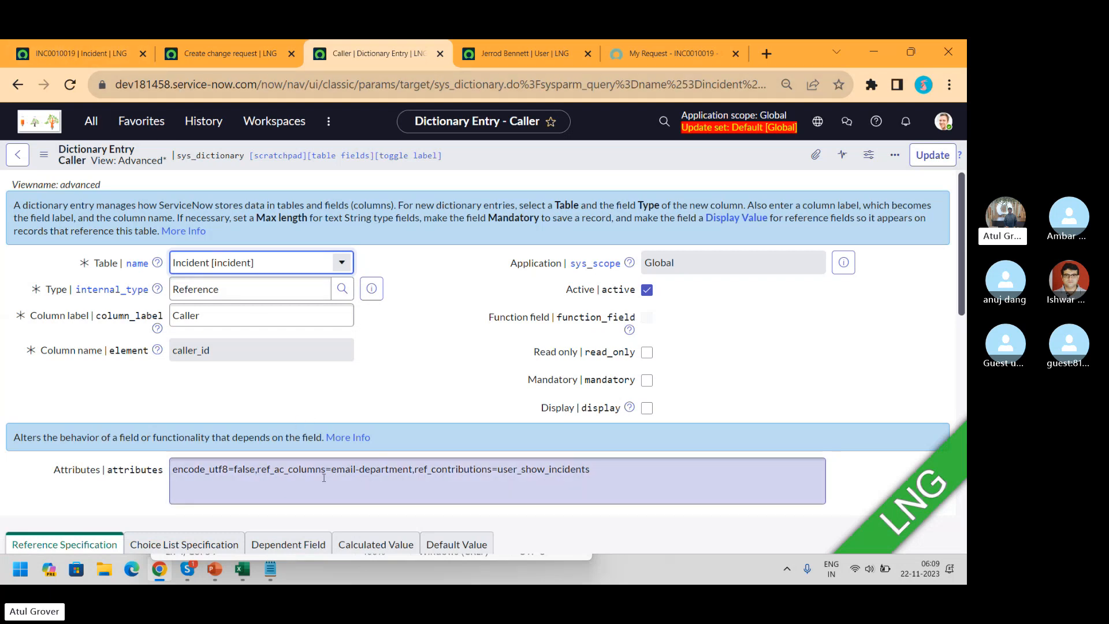
Reload INC0010019 and empty its Caller field after viewing the ** user list
left_click(54, 55)
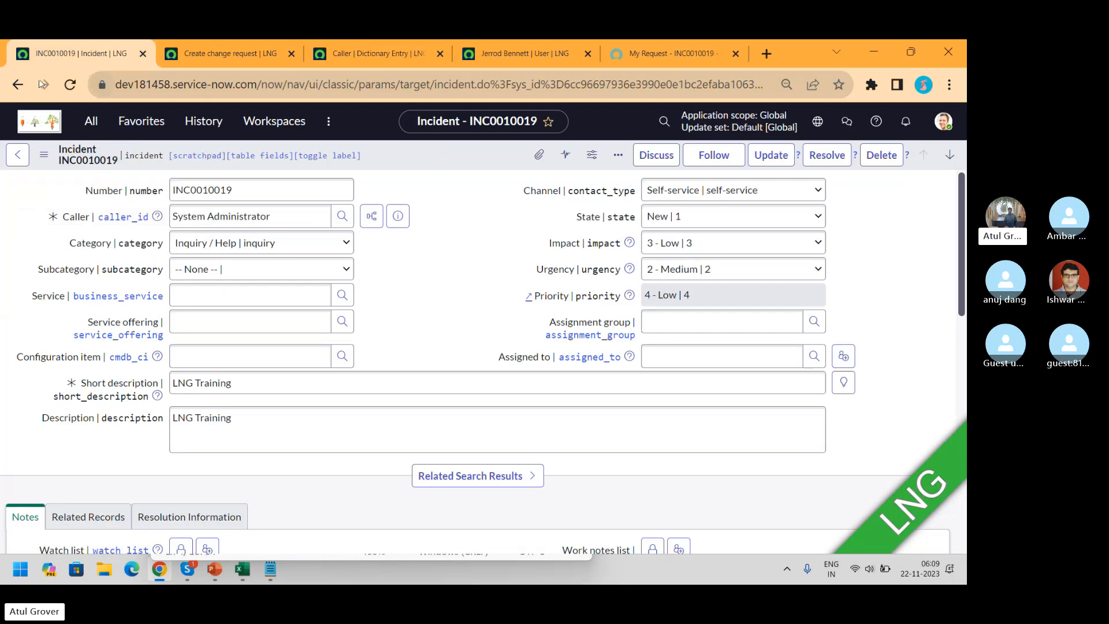
left_click(68, 86)
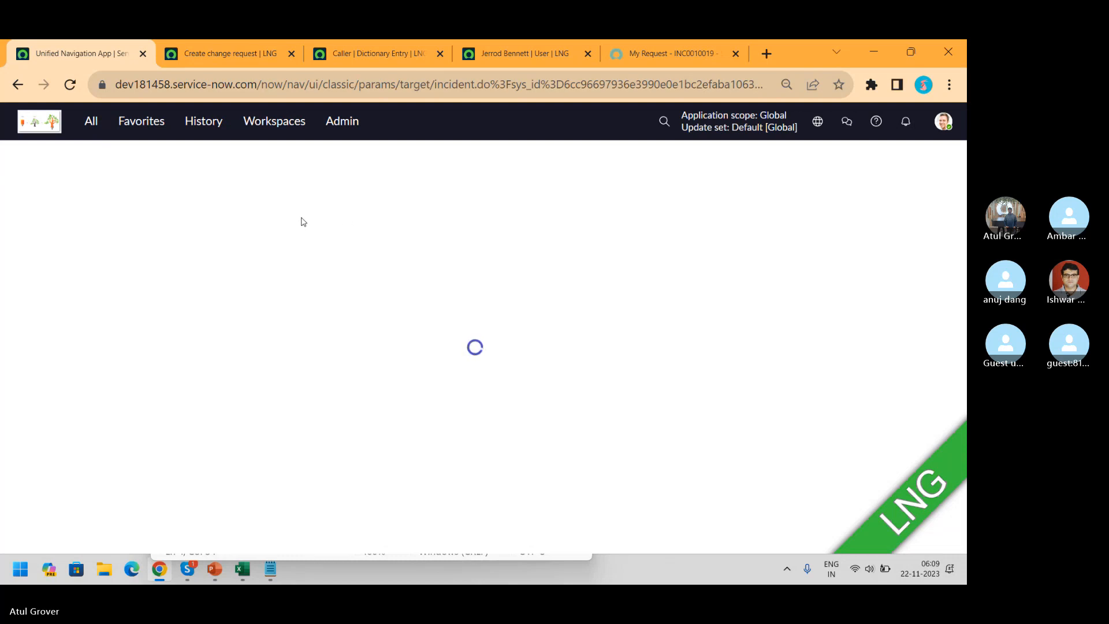
left_click_drag(302, 216, 64, 222)
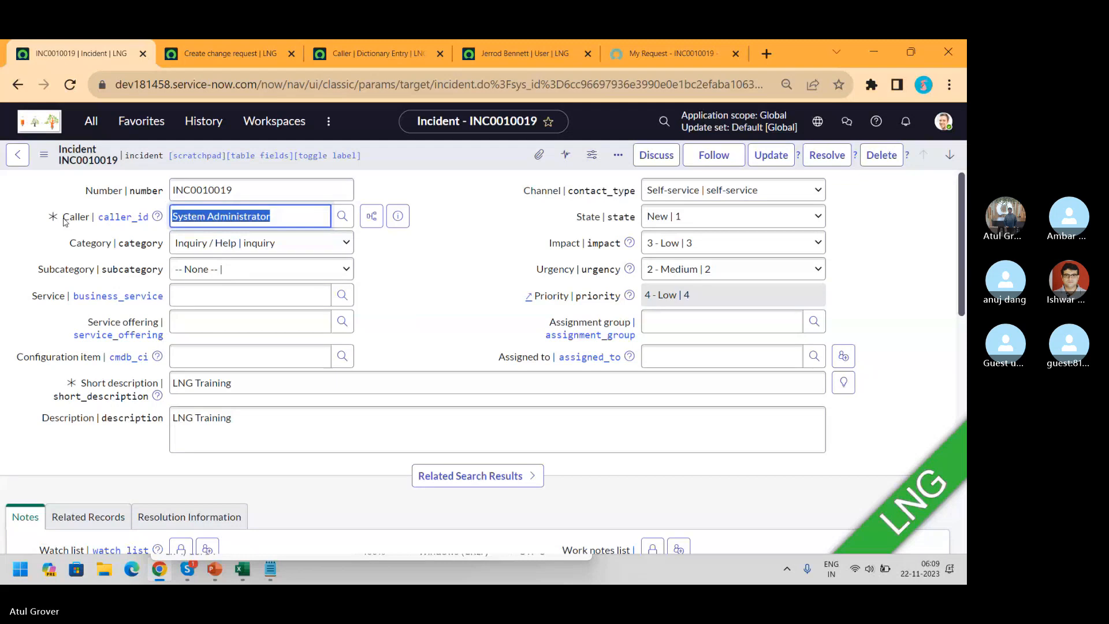
type("HR")
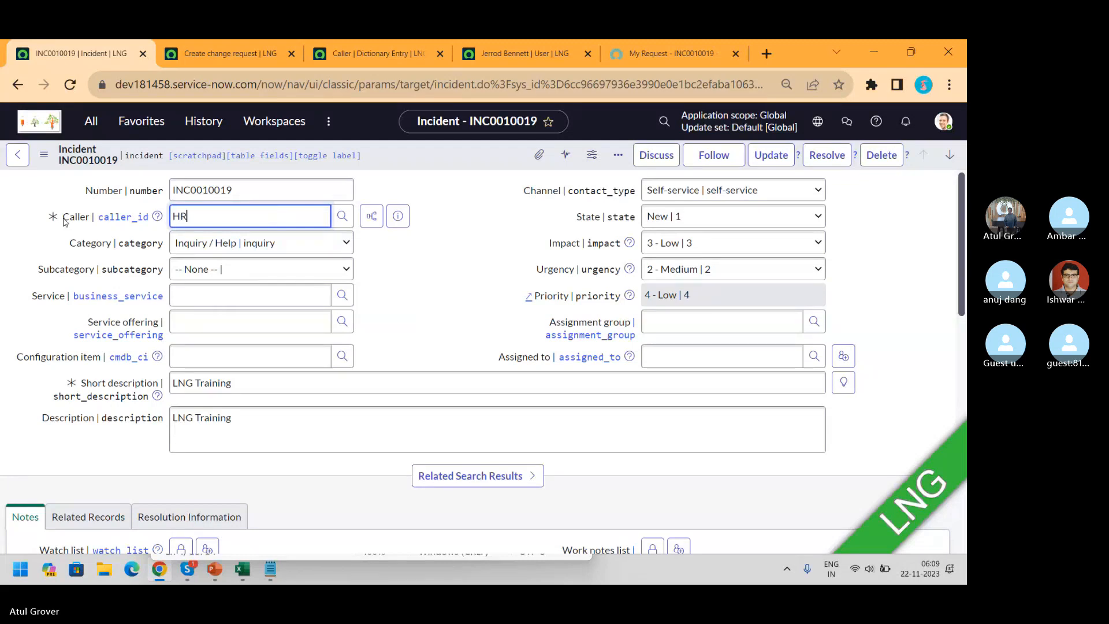
key("BackSpace")
key("BackSpace")
type("**")
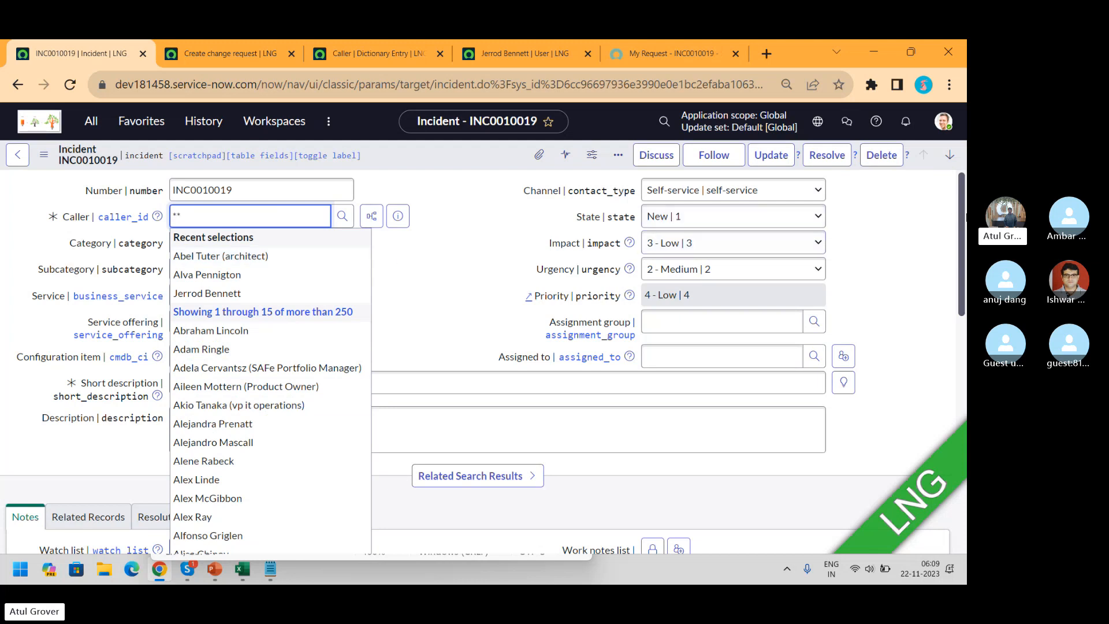
mouse_move(963, 219)
left_mouse_down()
mouse_move(964, 260)
mouse_move(962, 215)
left_mouse_up()
key("BackSpace")
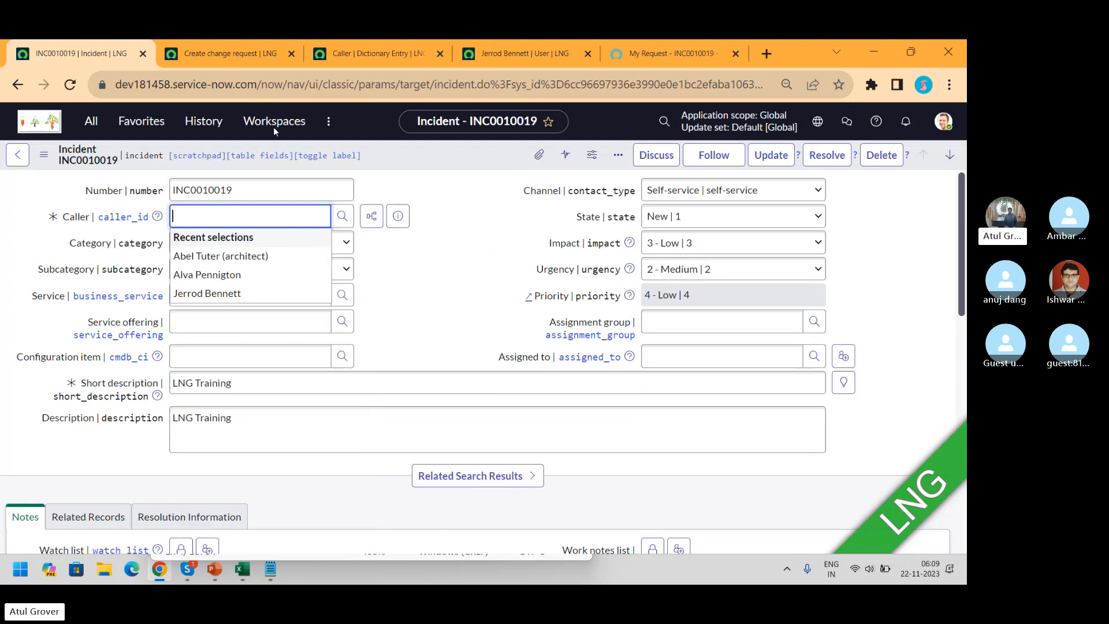
Move between the Caller dictionary, Create change request and incident tabs, redocking the incident
left_click(360, 54)
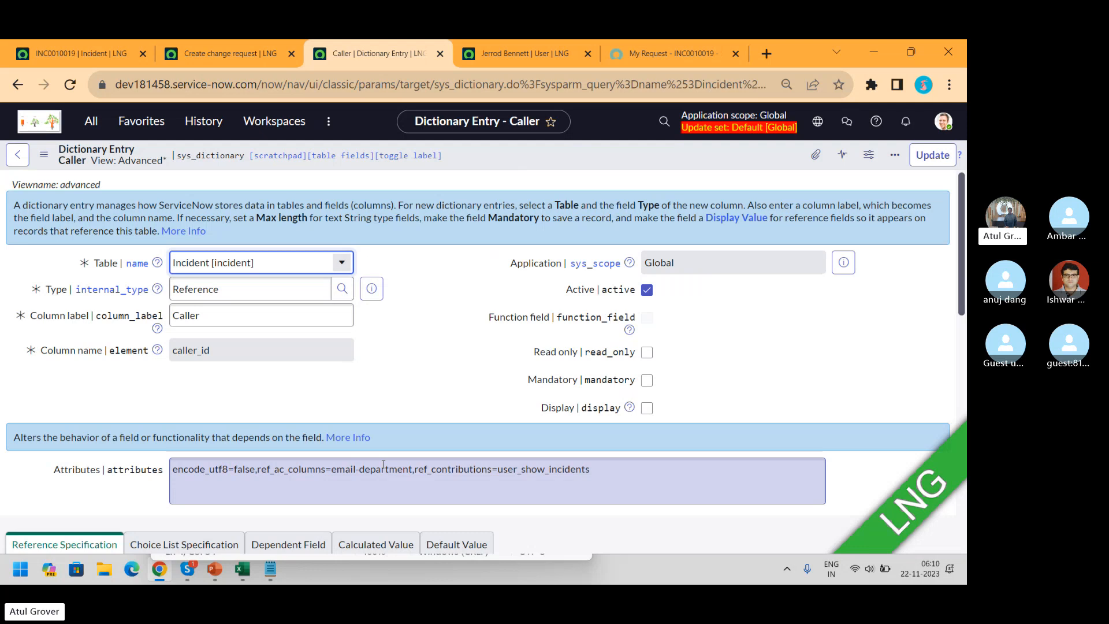
left_click(222, 54)
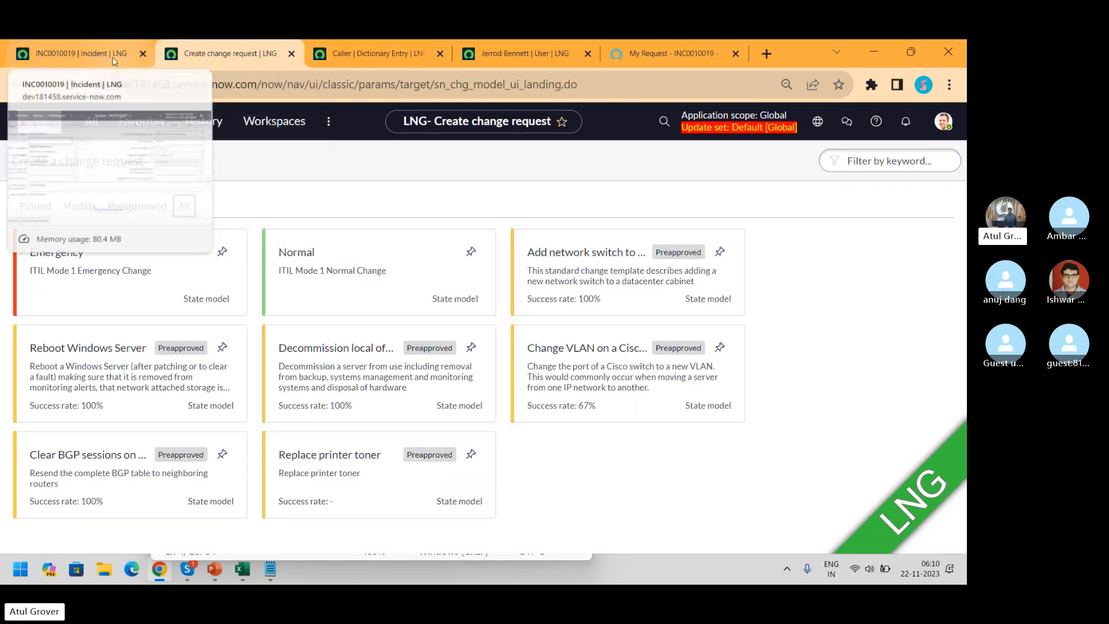
left_click(355, 54)
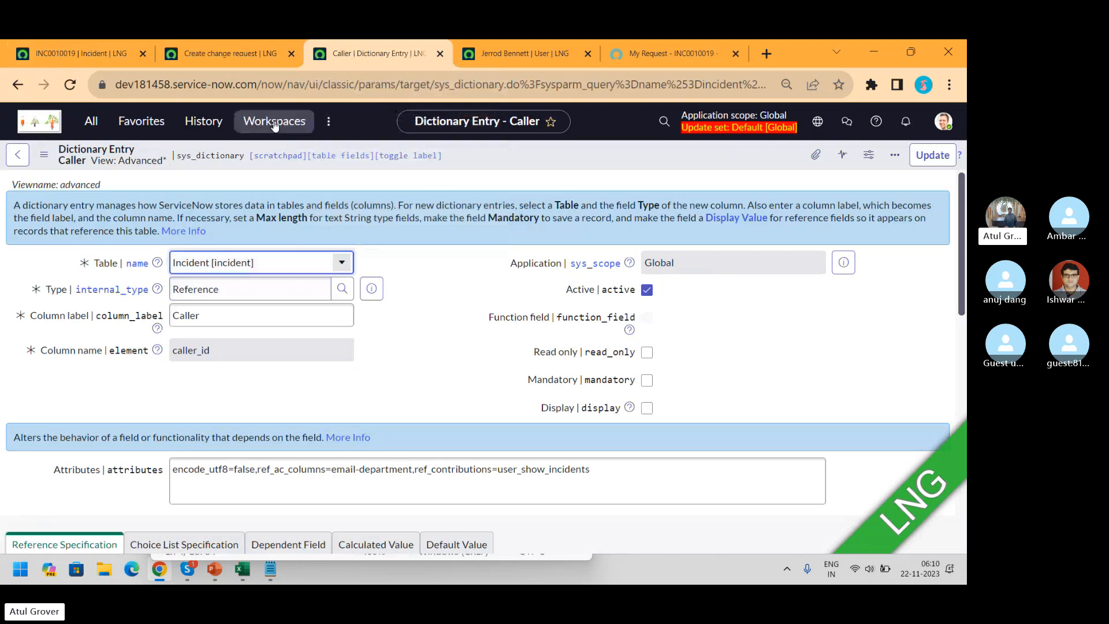
left_click(85, 57)
left_click_drag(85, 57, 115, 54)
left_click(195, 218)
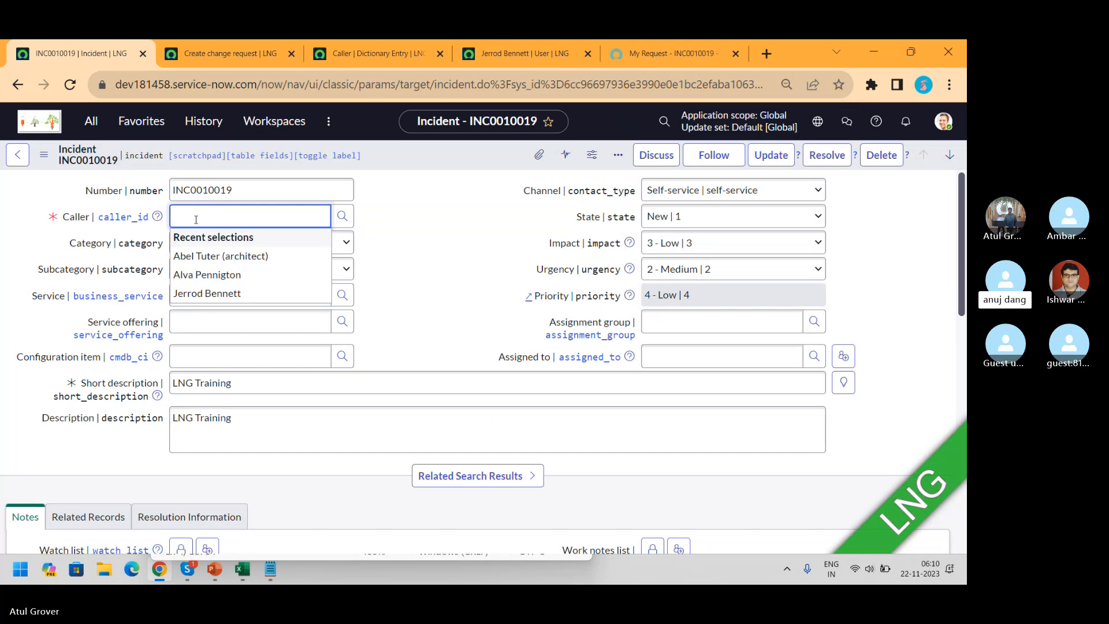
Add 'ref_ac_coloumns' on a new line at the end of the Inbound Action notes
left_click(263, 570)
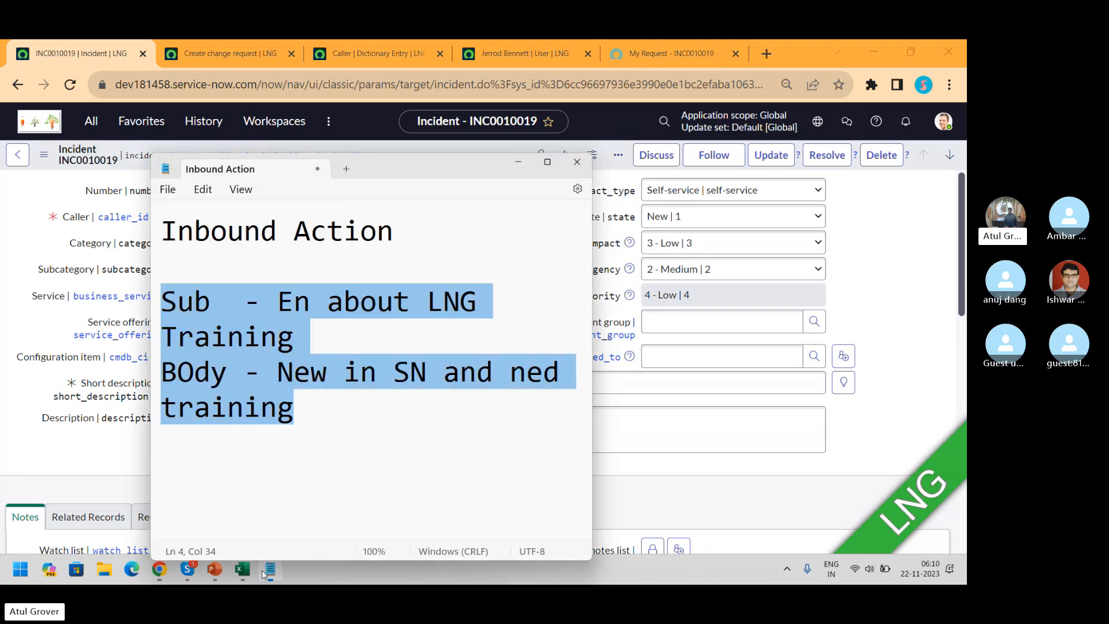
key("Right")
key("Right")
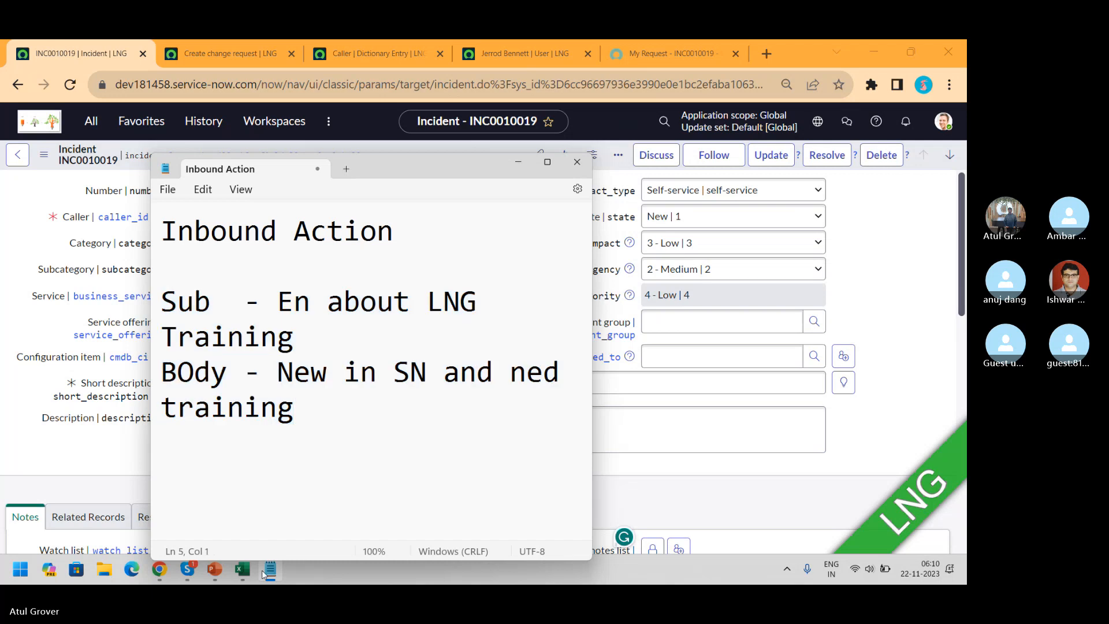
key("Return")
key("Return")
type("ref_a")
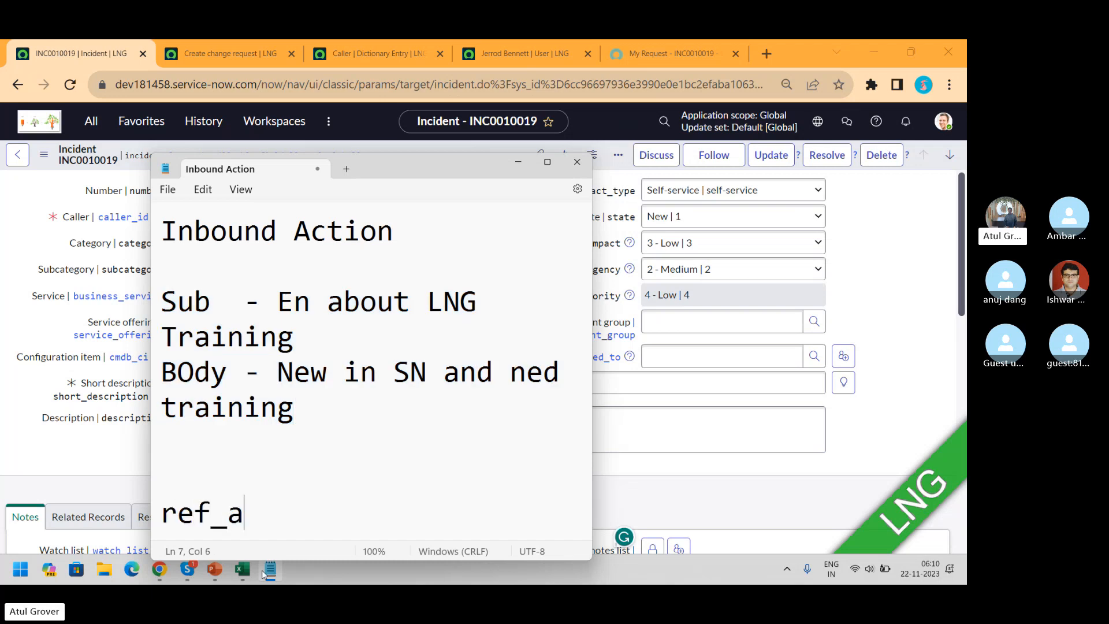
type("c_coloumns")
Select the auto-completer columns attribute name on the Caller dictionary entry
left_click(269, 570)
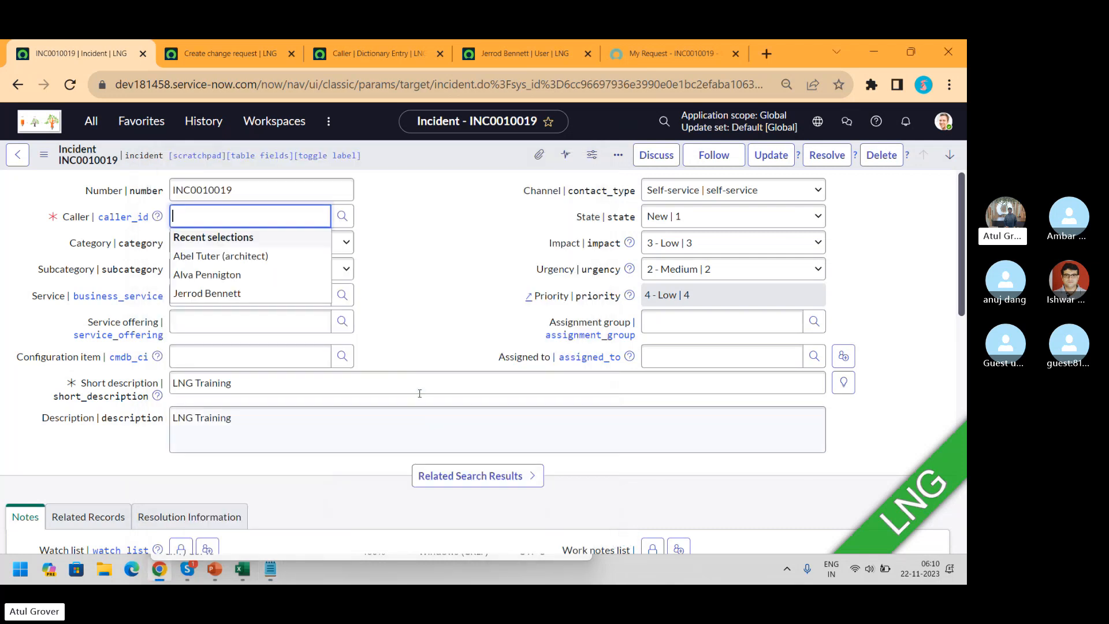
left_click(372, 53)
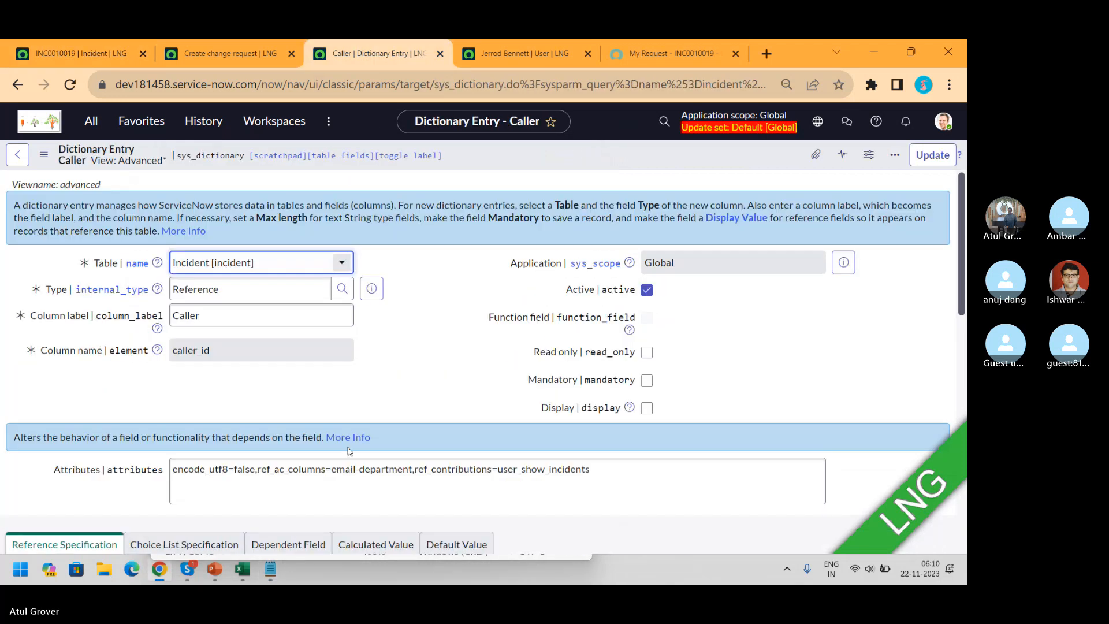
left_click_drag(256, 469, 325, 474)
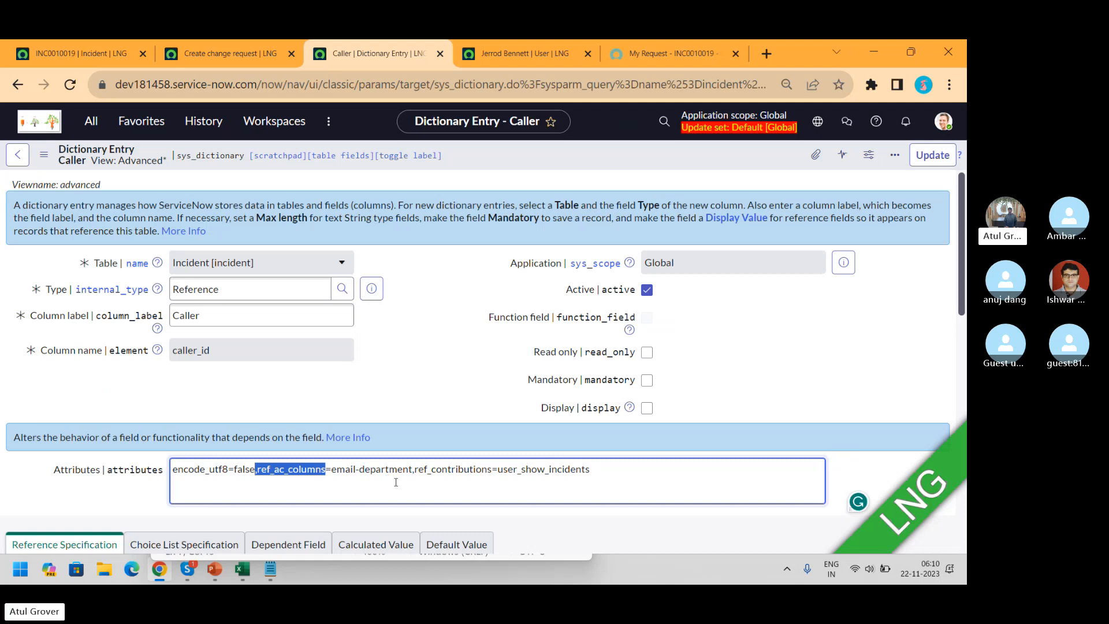
left_click(66, 51)
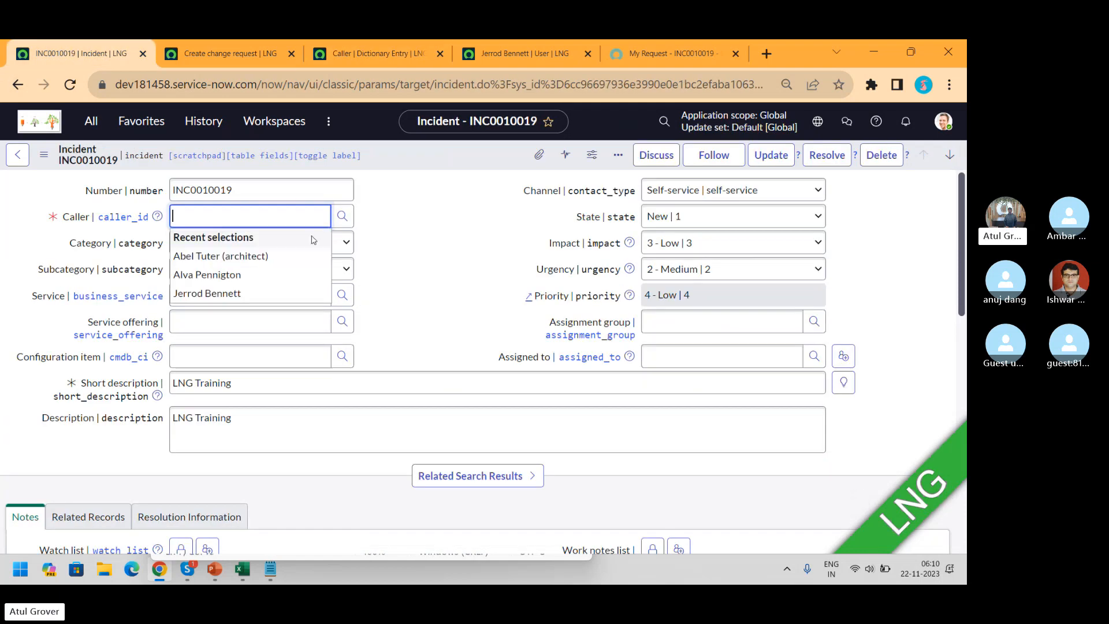
Pick a user from the ** caller list, then erase the Caller field entirely
left_click(460, 245)
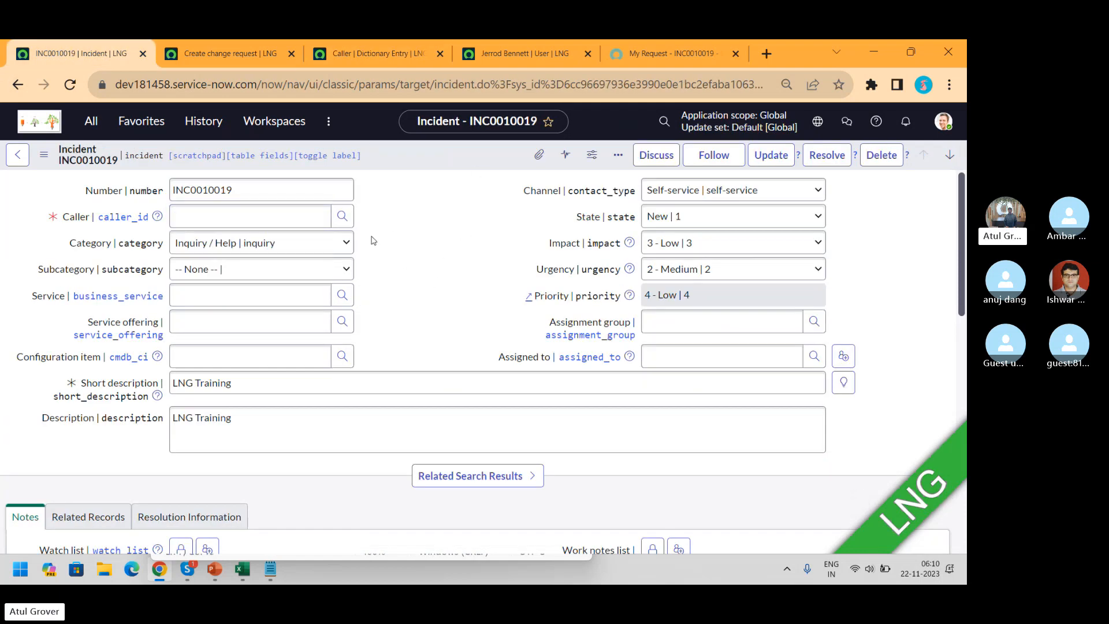
left_click(294, 215)
type("**")
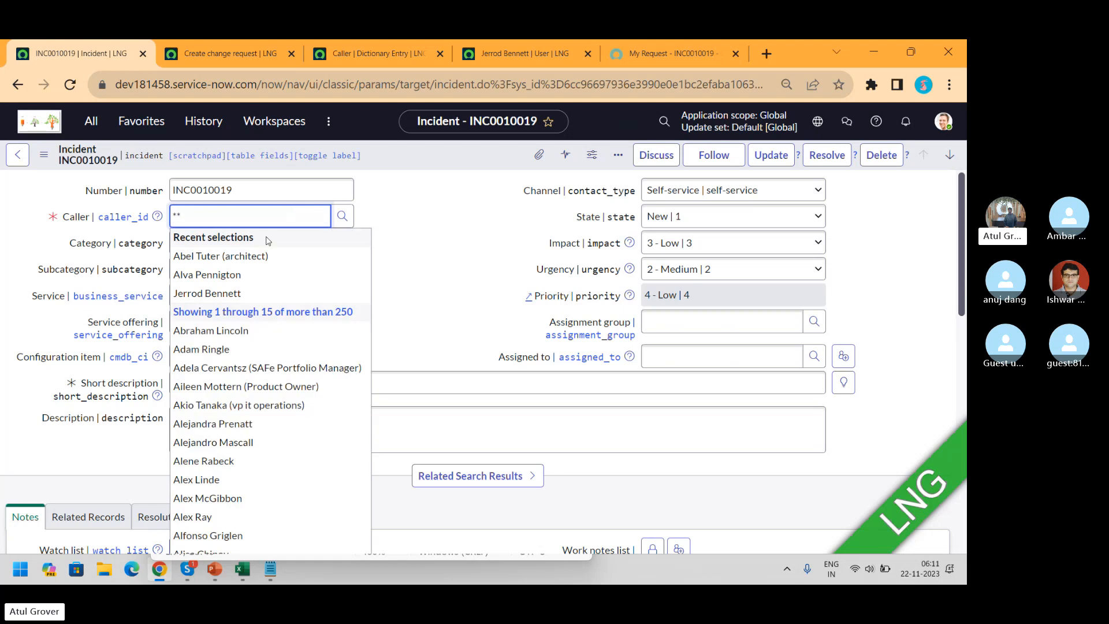
left_click(269, 274)
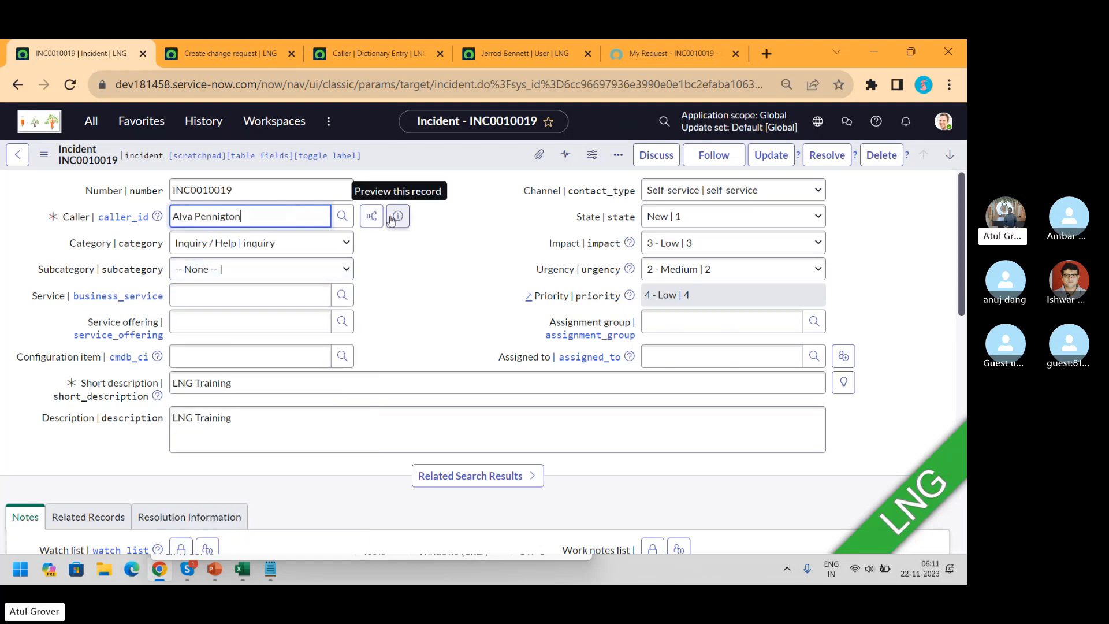
key("BackSpace")
key("BackSpace")
key("BackSpace")
key("BackSpace")
key("BackSpace")
key("BackSpace")
key("BackSpace")
key("BackSpace")
key("BackSpace")
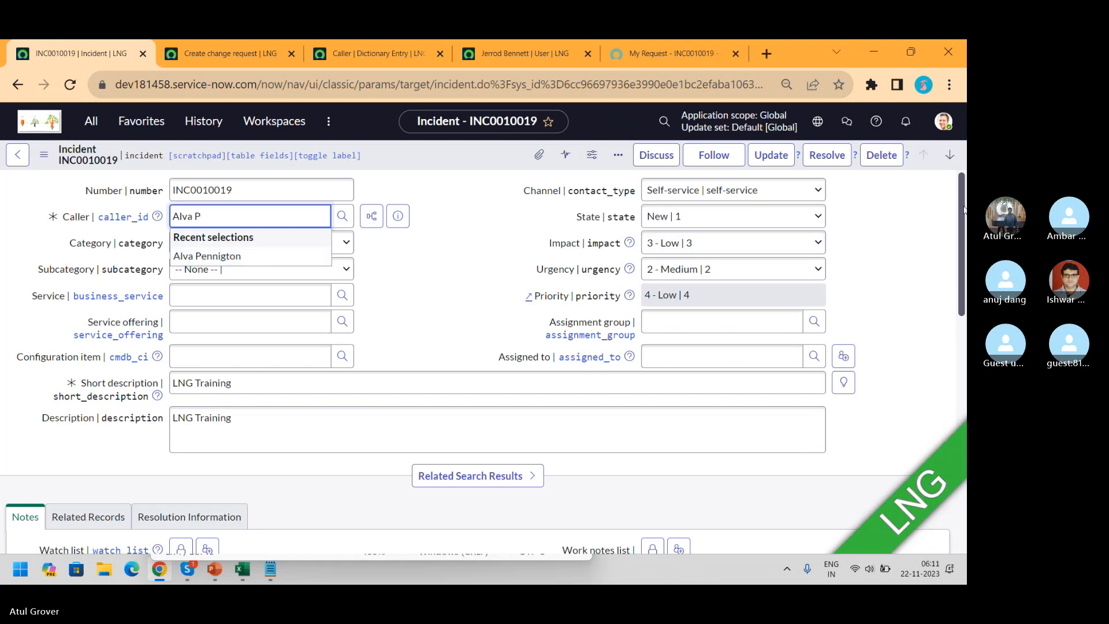
scroll(269, 262, "down", 3)
scroll(478, 362, "down", 5)
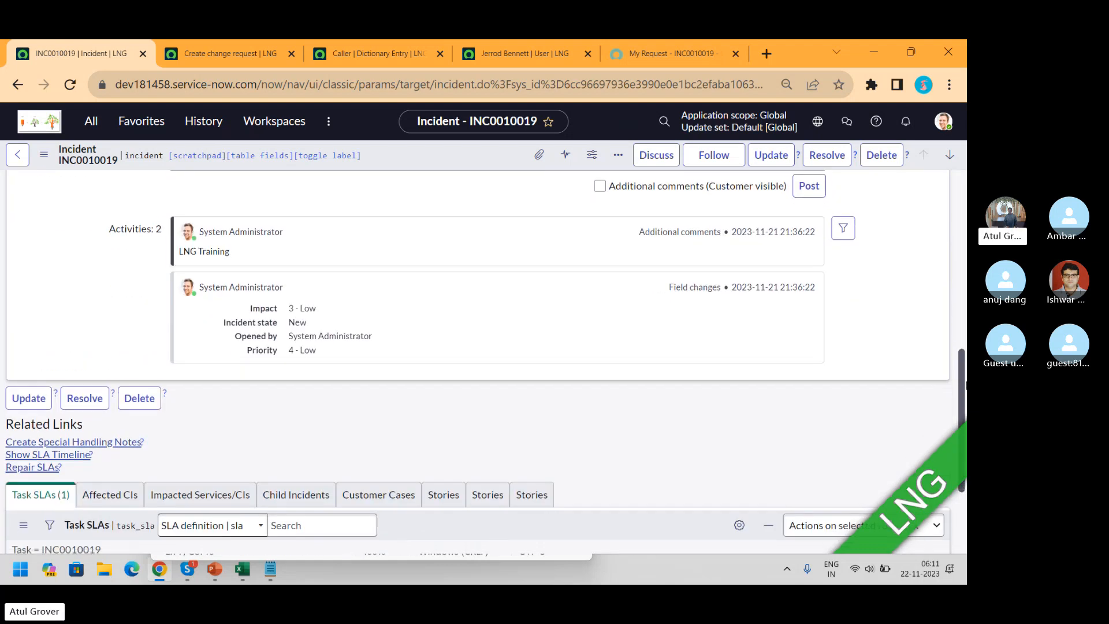
scroll(478, 362, "up", 5)
scroll(478, 362, "up", 3)
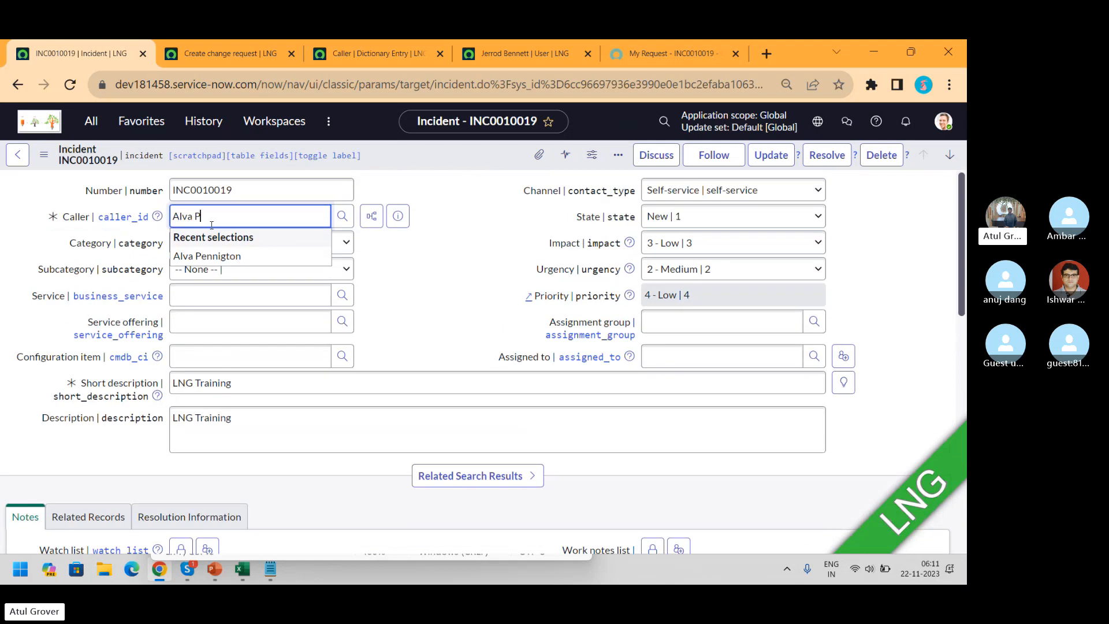
left_click_drag(209, 222, 121, 218)
key("BackSpace")
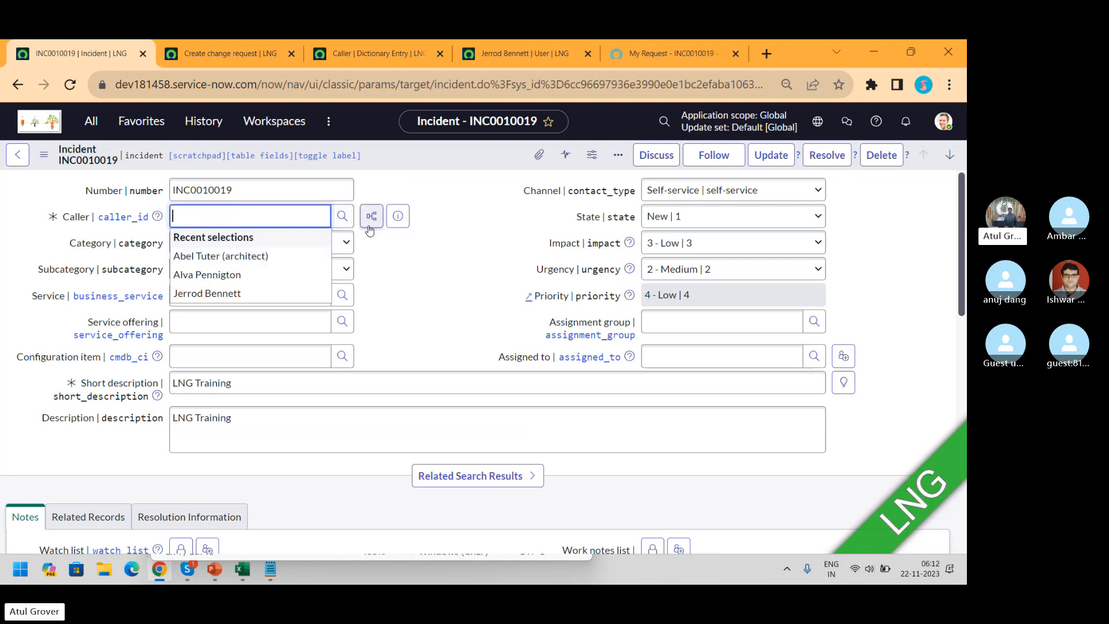
Type 'a' in Caller, pick the original caller, and glance at their related incidents and preview
left_click(260, 225)
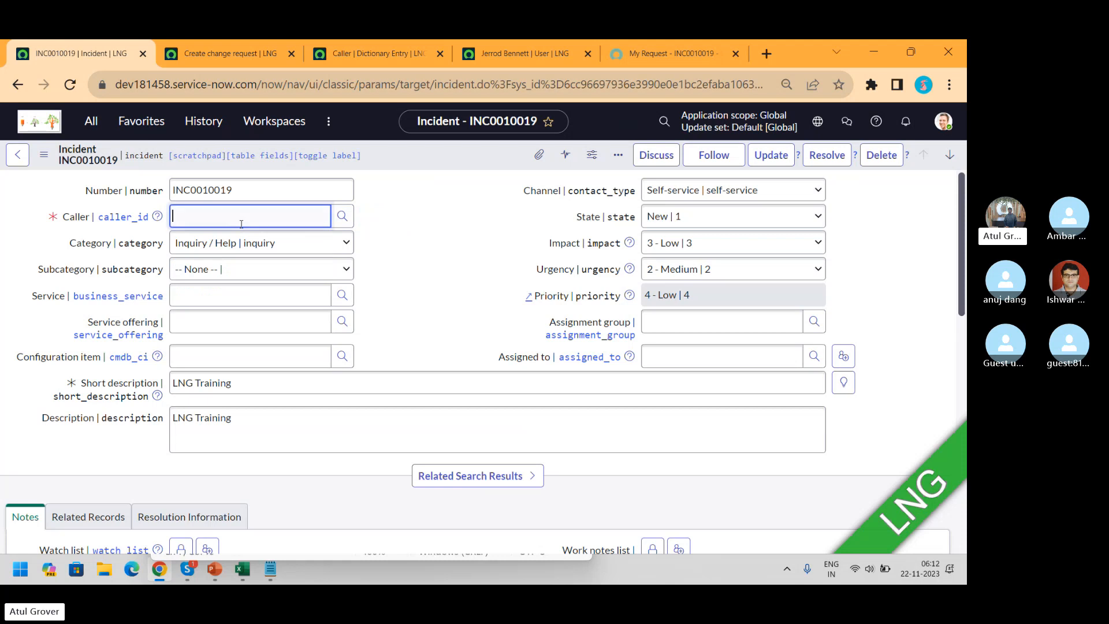
type("a")
left_click(234, 271)
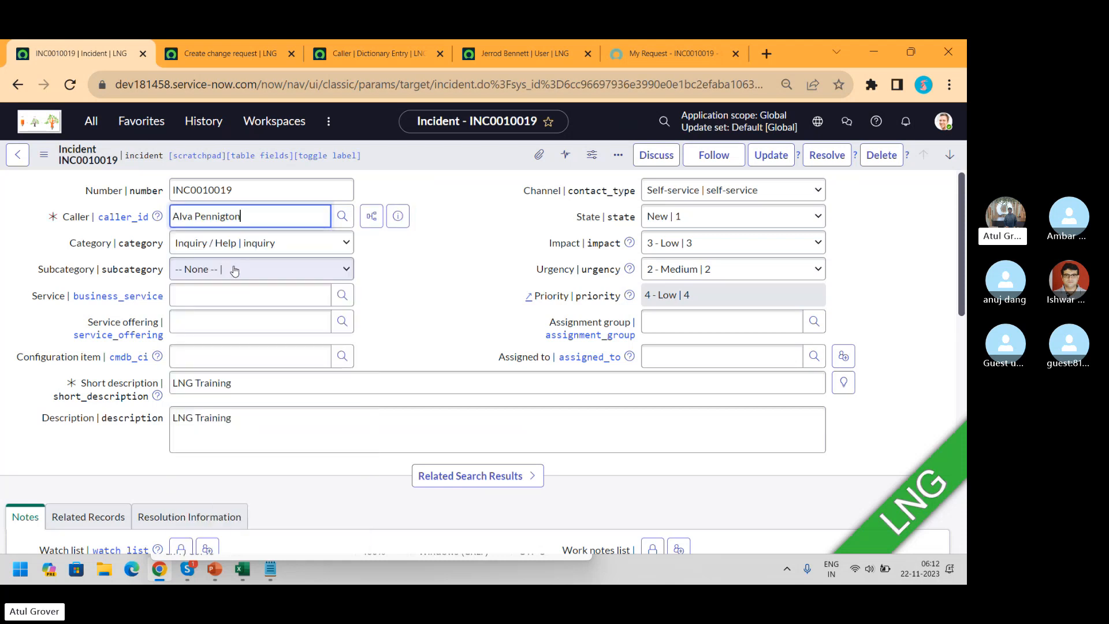
left_click(372, 226)
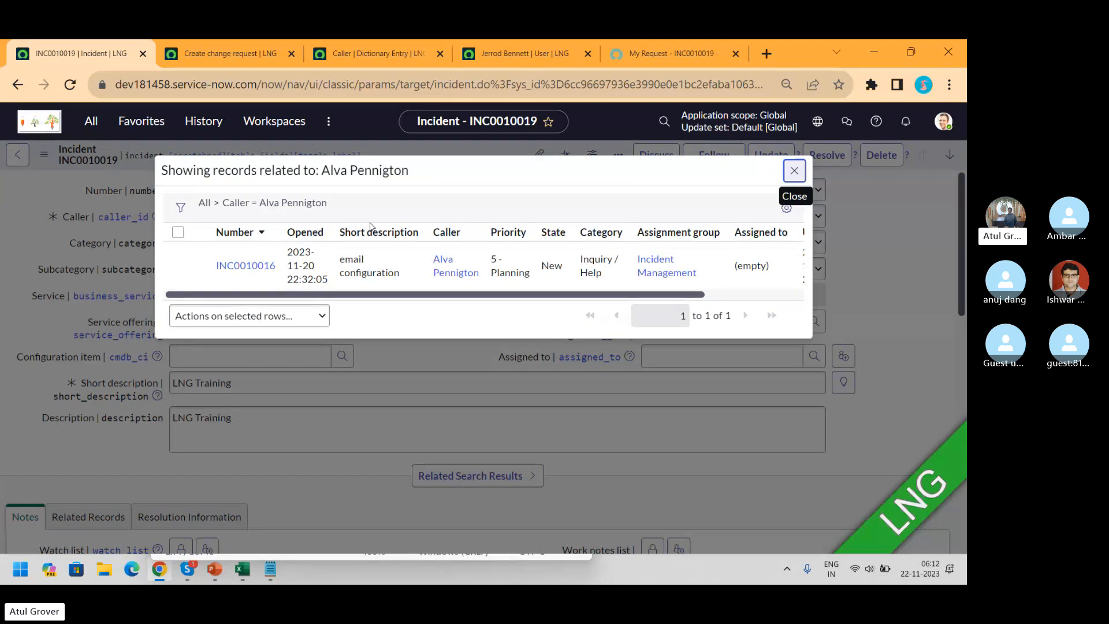
left_click(794, 171)
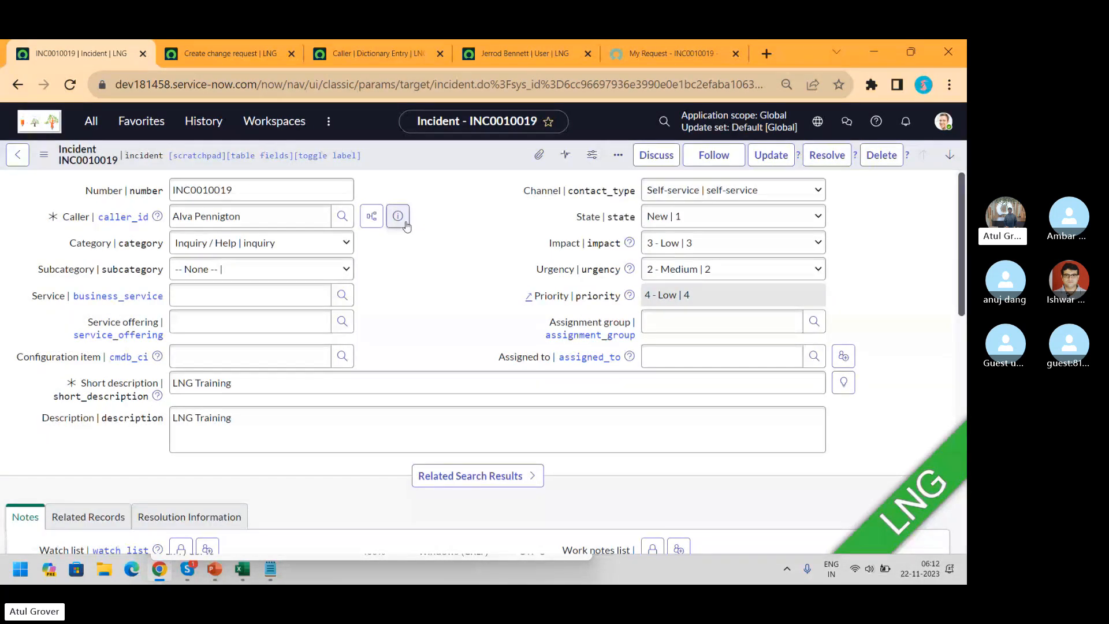
left_click(407, 225)
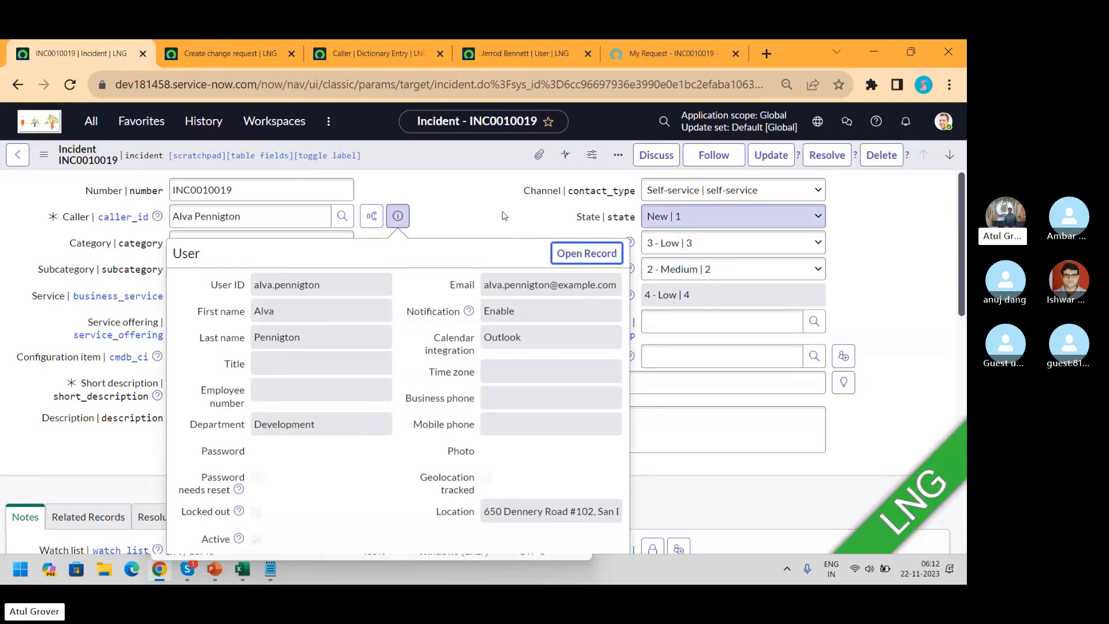
key("Escape")
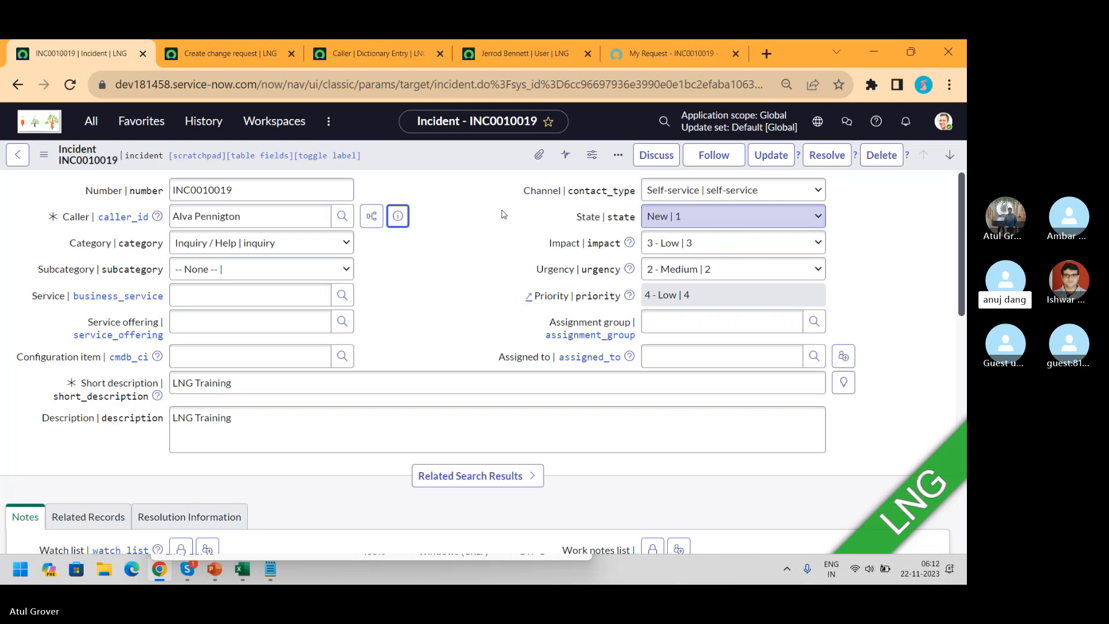
Check the caller's related incidents twice, then preview the Development-department caller's user details
left_click(372, 216)
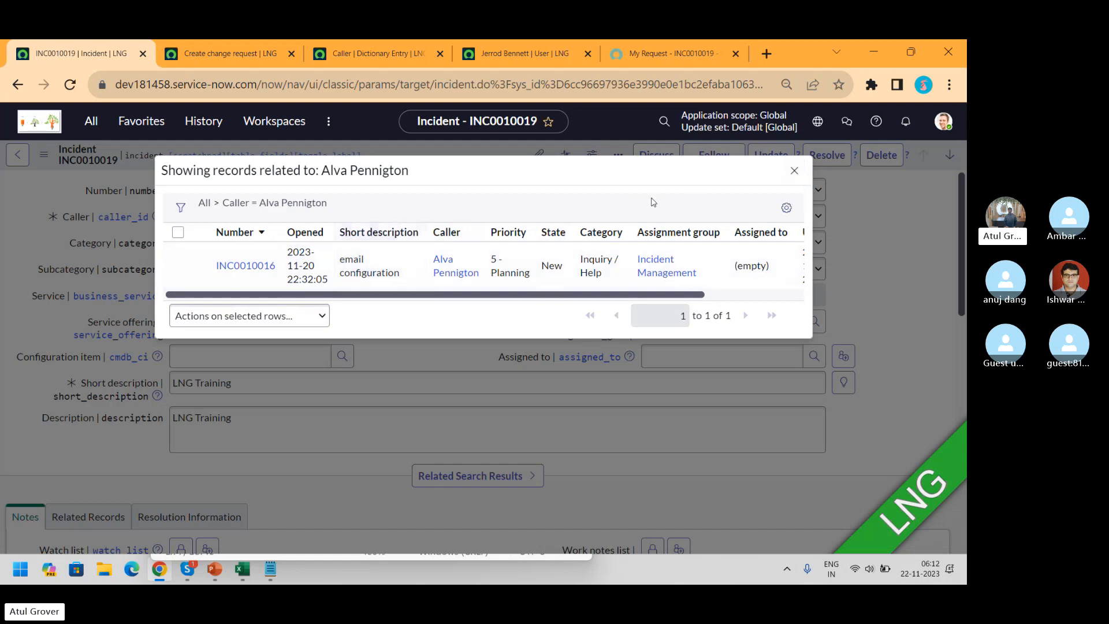
left_click(795, 171)
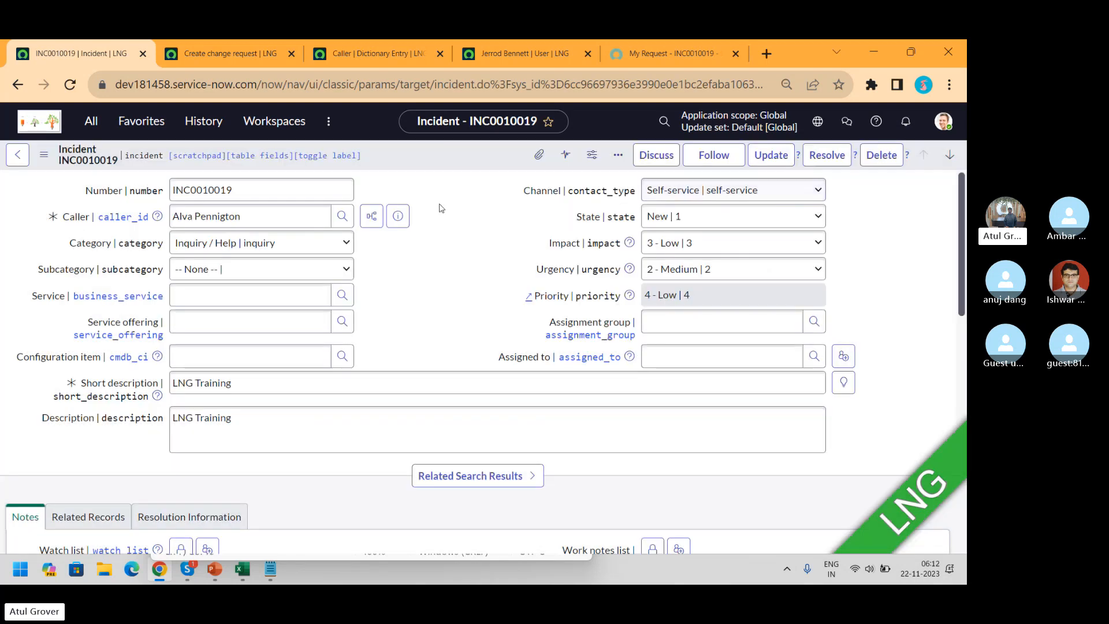
left_click(370, 218)
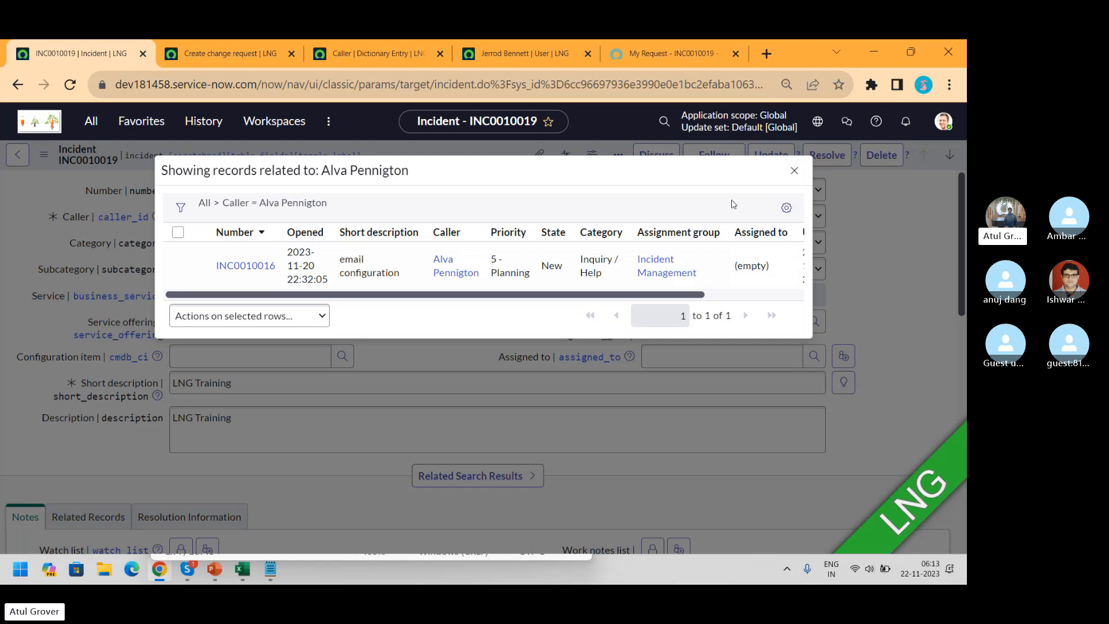
left_click(794, 171)
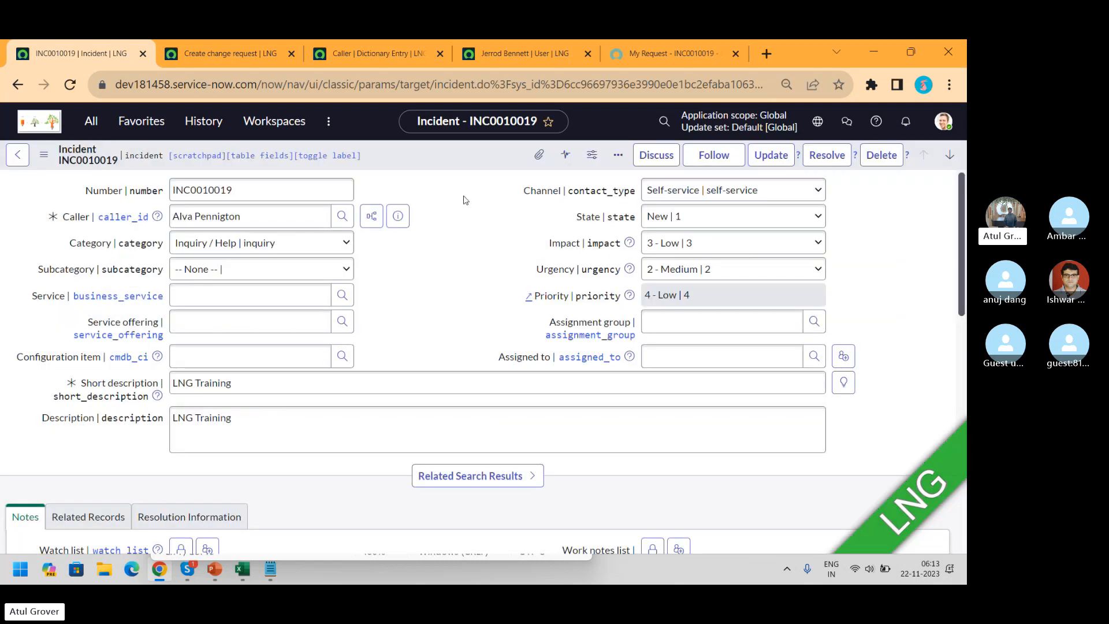
left_click(407, 224)
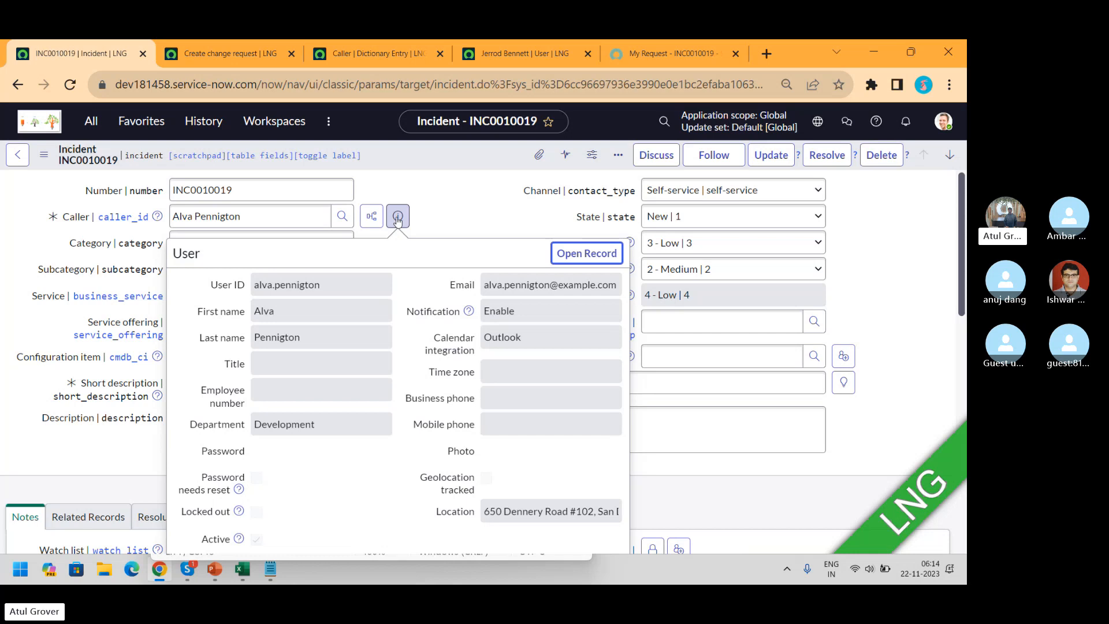
Open the caller's user record in a new tab and switch between it and INC0010019
left_click(567, 262, "ctrl")
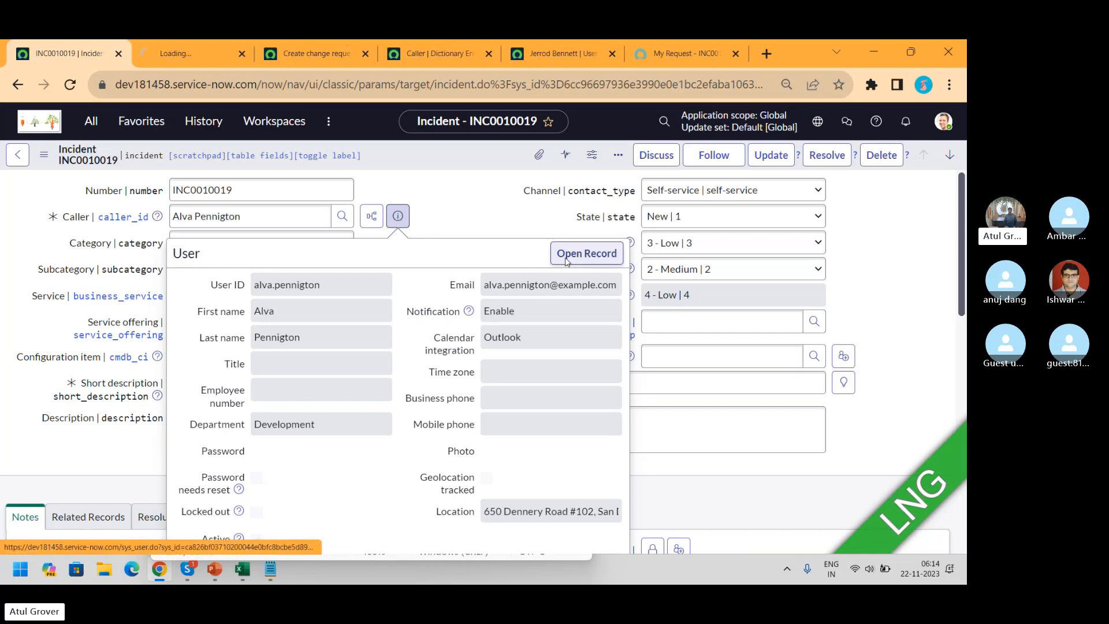
left_click(181, 57)
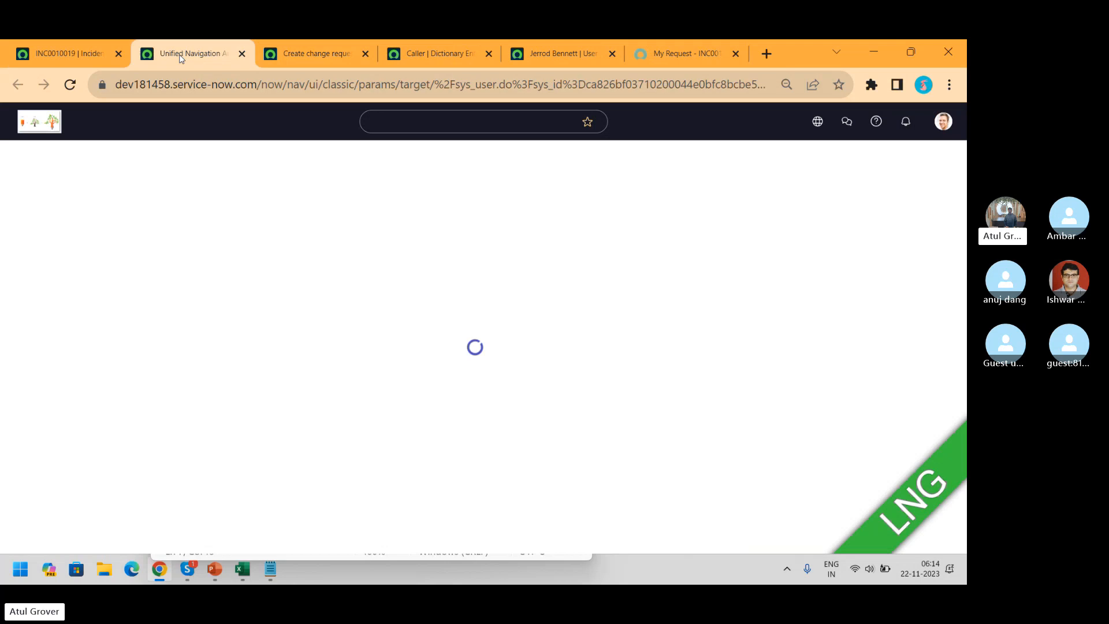
left_click(413, 93)
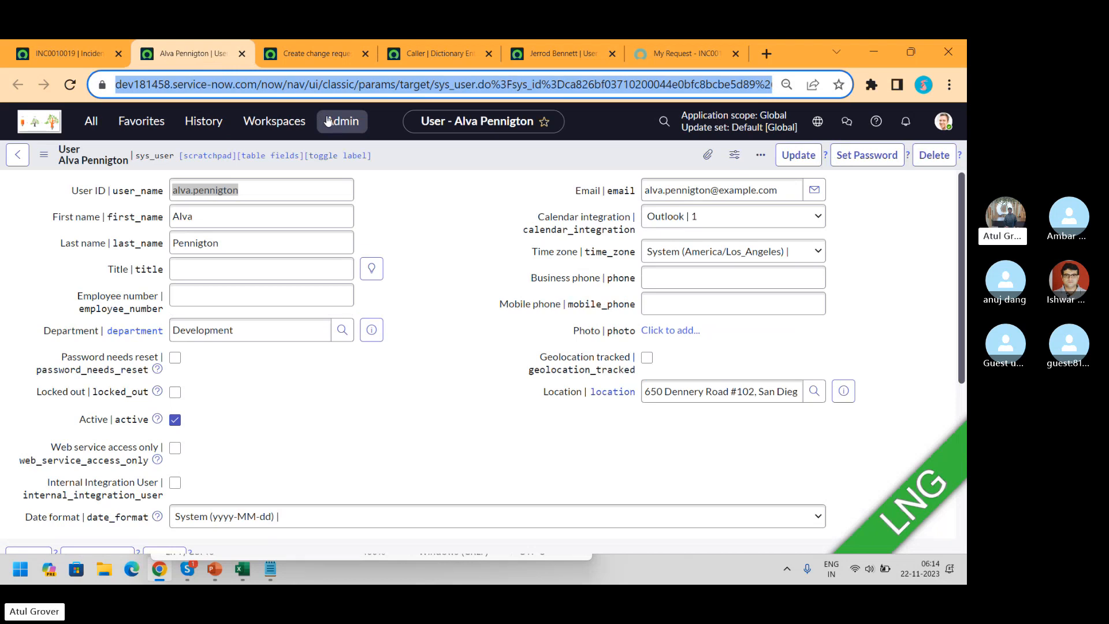
left_click(90, 53)
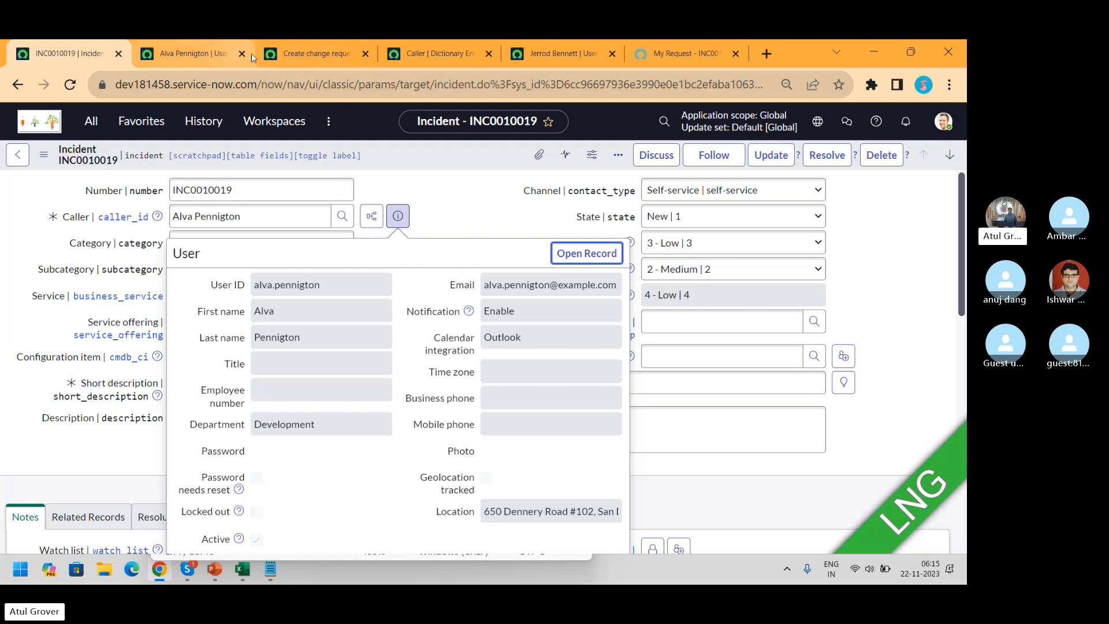
left_click(206, 54)
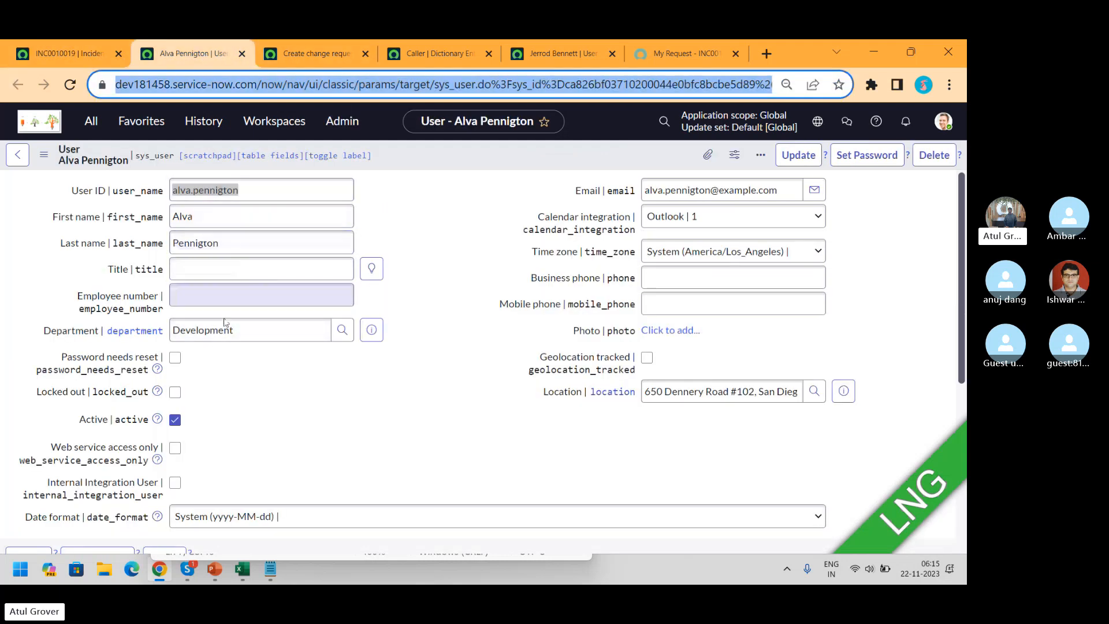
left_click(56, 57)
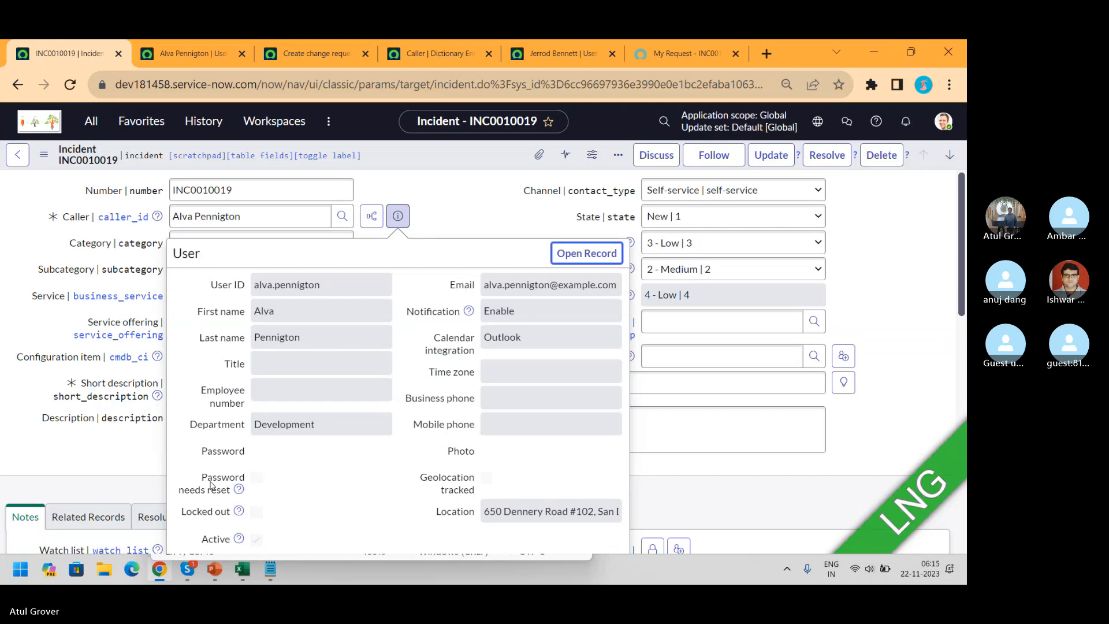
Try 'pop' and 'sys' in the All navigator filter, then bring up the caller's user record tab
left_click(91, 125)
type("po")
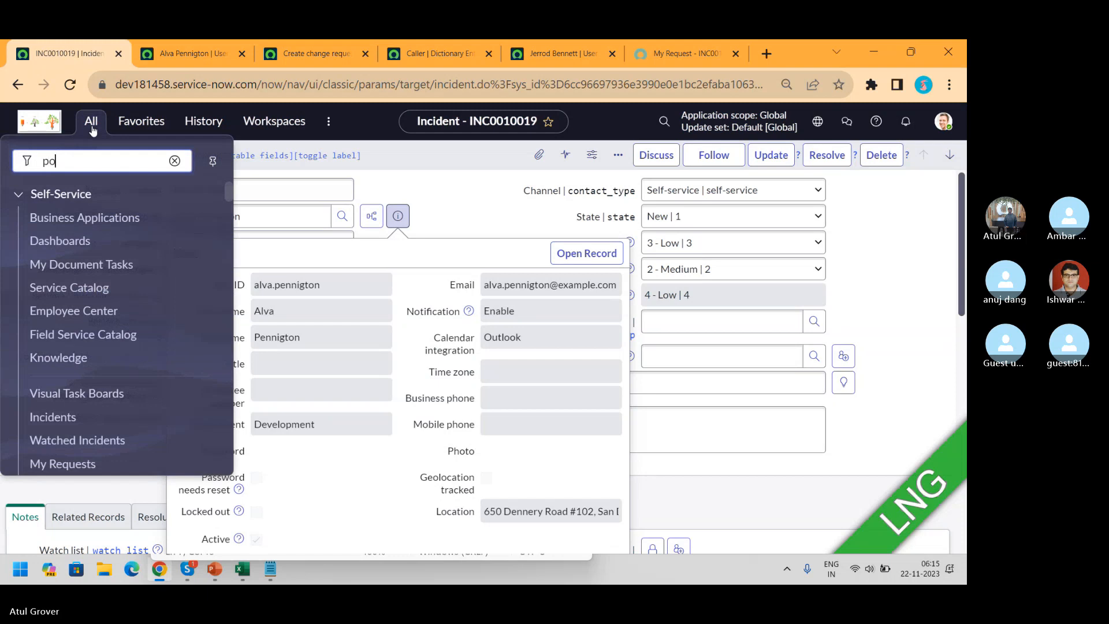
type("p")
key("BackSpace")
key("BackSpace")
key("BackSpace")
type("sys")
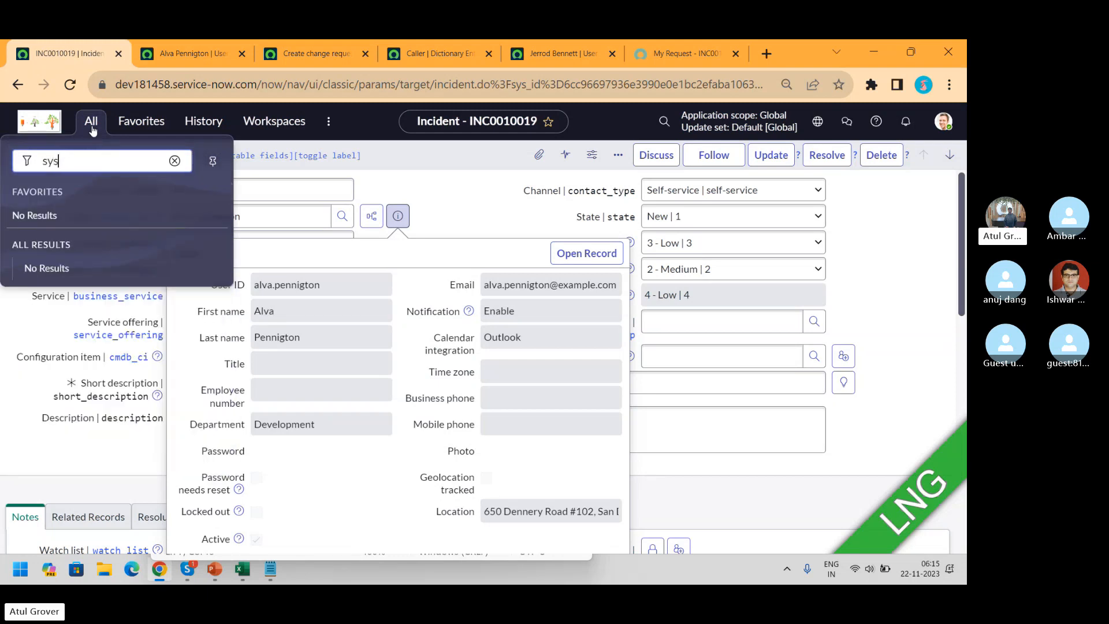
key("BackSpace")
key("BackSpace")
key("BackSpace")
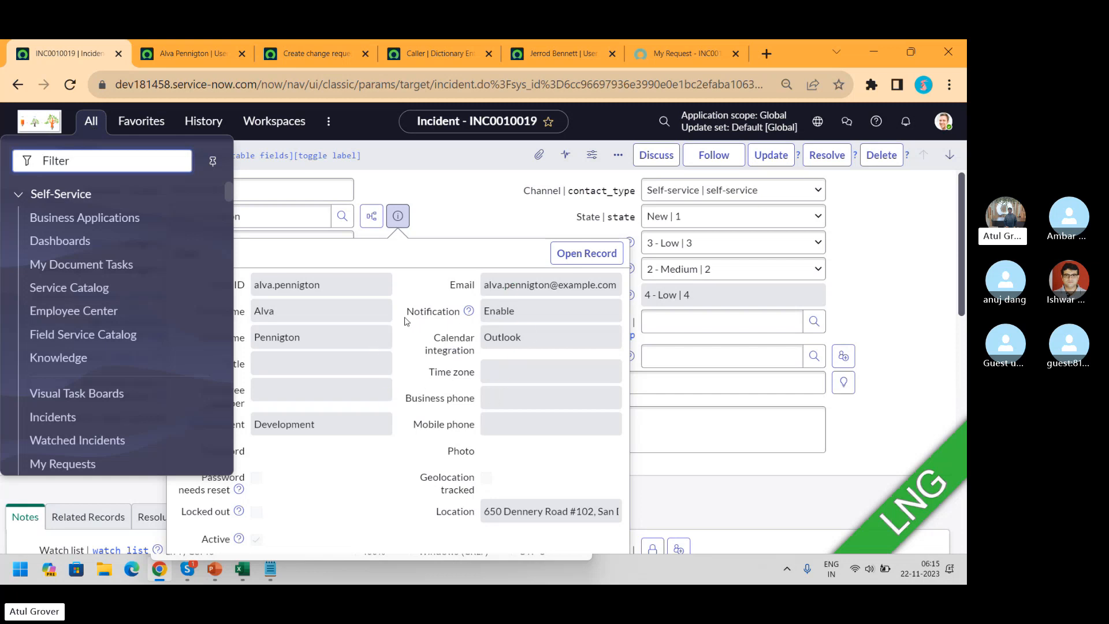
left_click(453, 231)
left_click(199, 67)
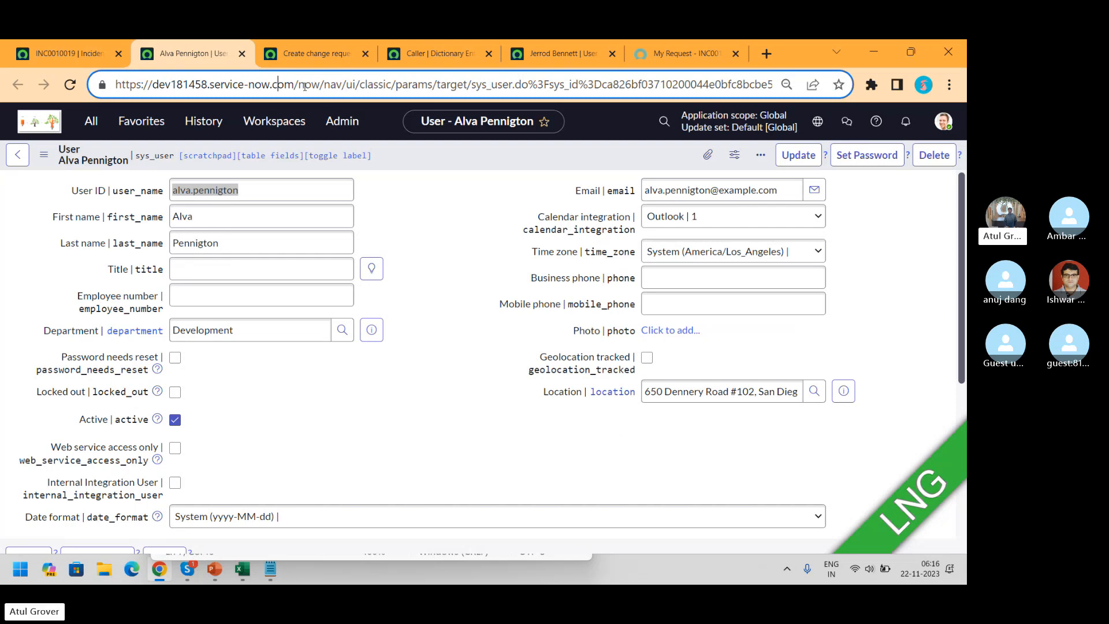
Trim the address to sys_user.do, append sysparm_view=sys_popup, and load it
left_click_drag(298, 85, 471, 91)
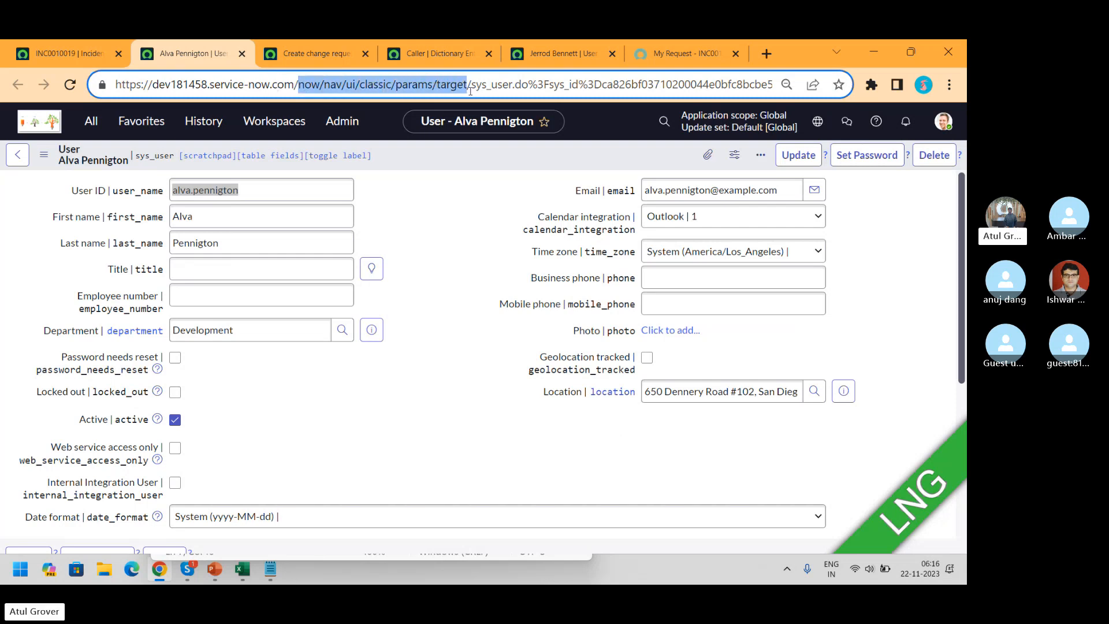
key("BackSpace")
key("BackSpace")
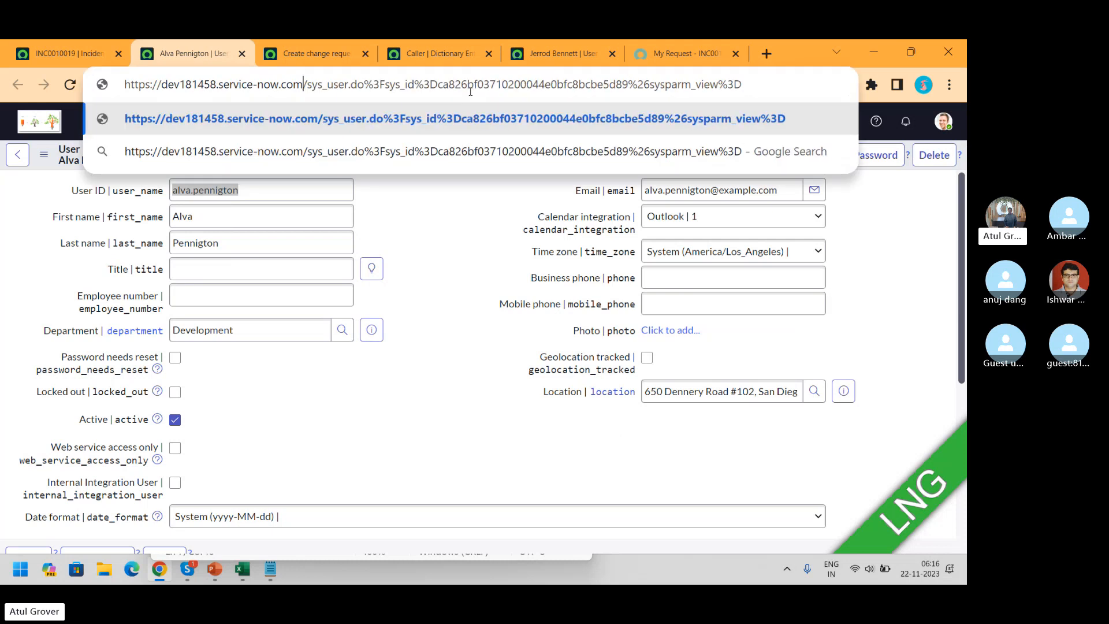
key("Right")
key("Right")
key("Right")
key("Right")
key("Right")
key("Right")
key("Right")
key("Right")
key("Right")
key("Right")
key("Right")
key("shift+End")
key("Delete")
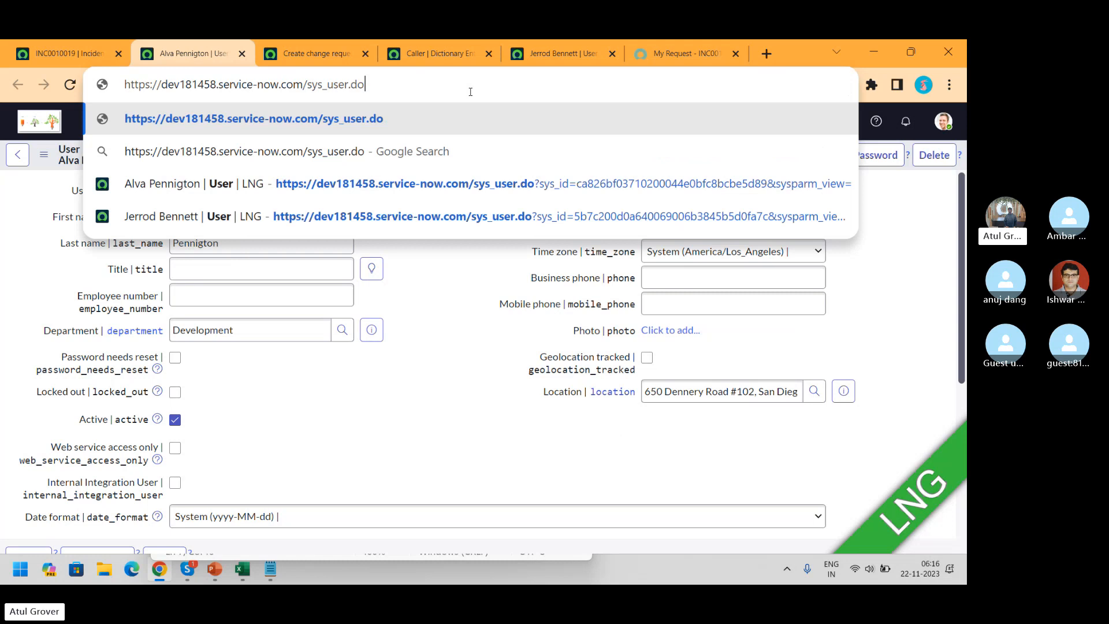
type("=")
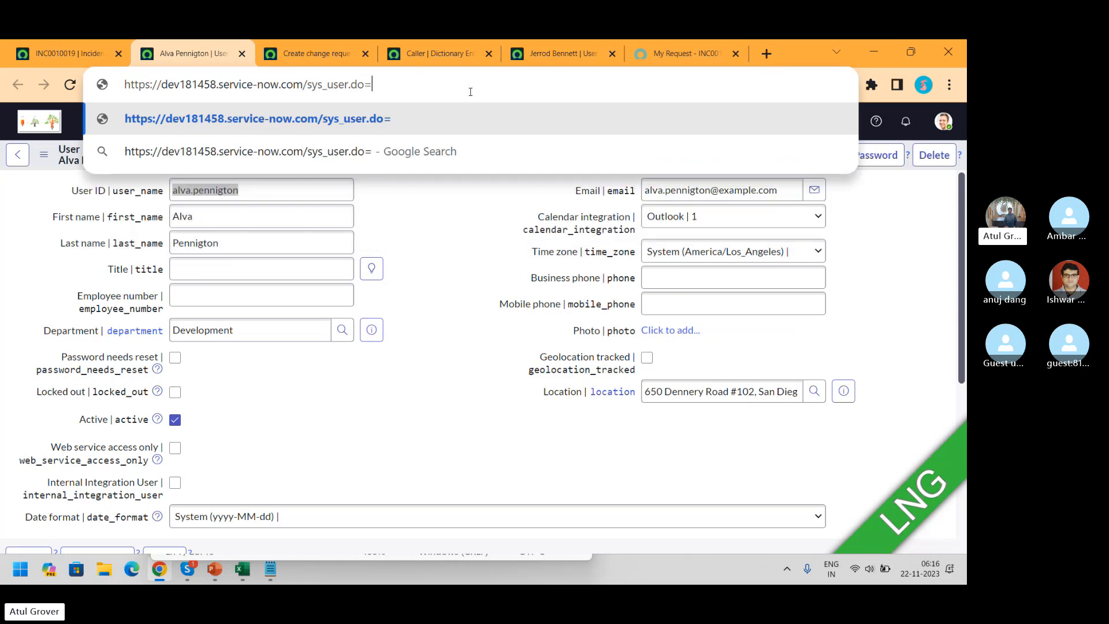
type("sys")
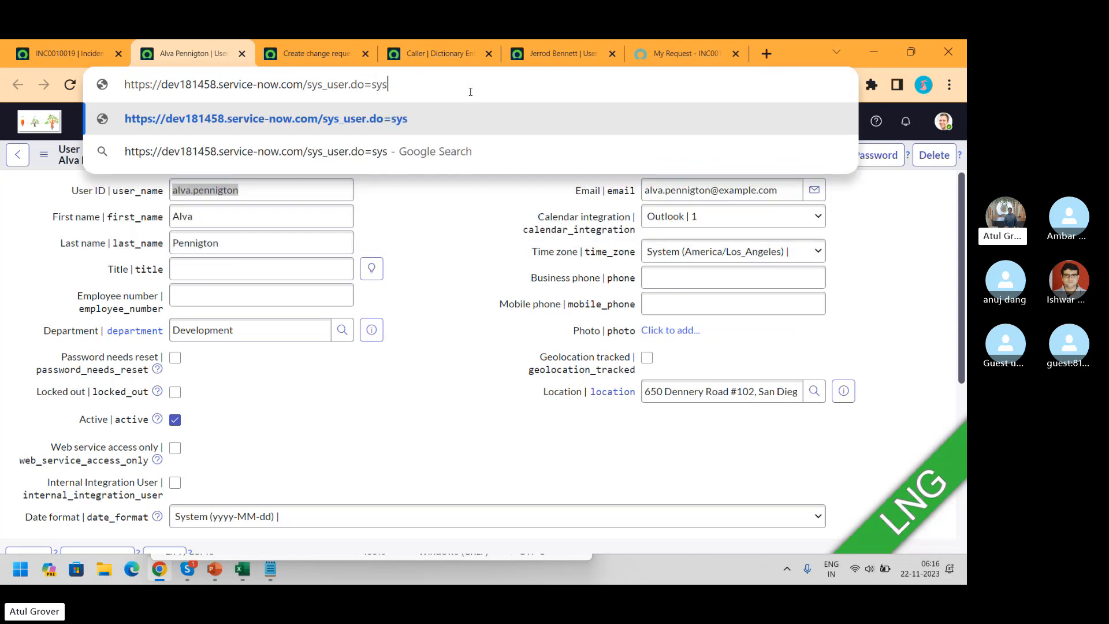
type("parm")
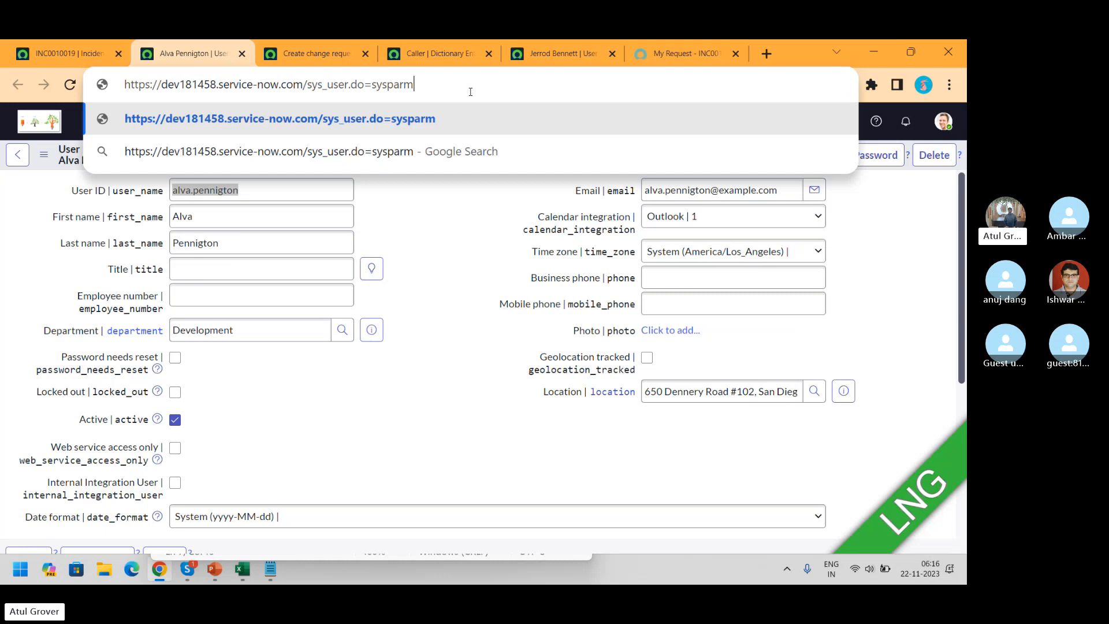
type("_view=")
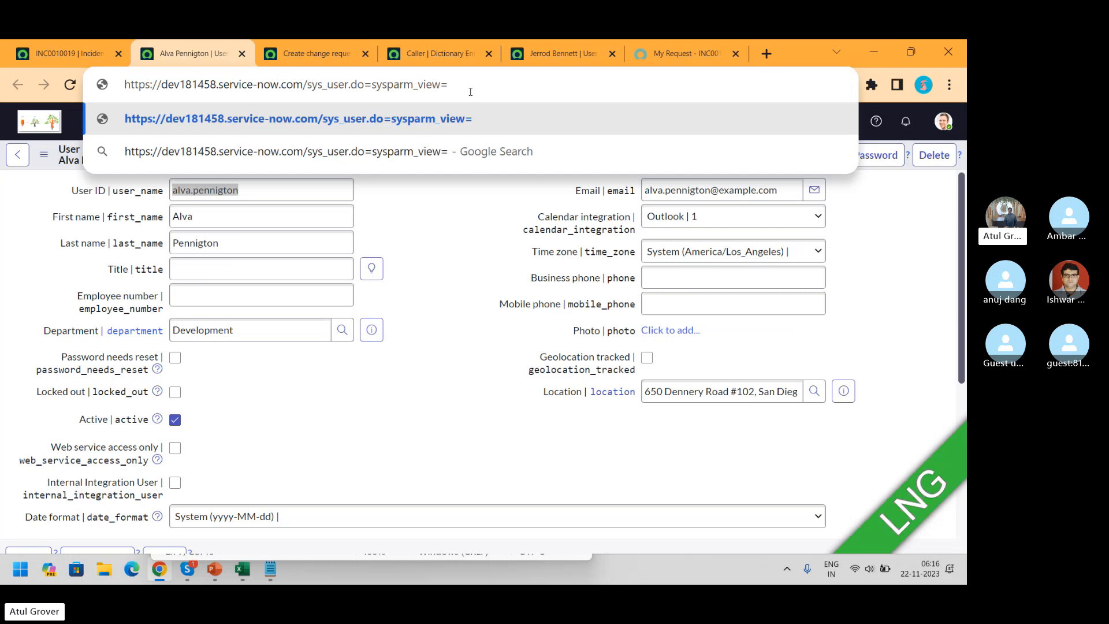
type("sys_")
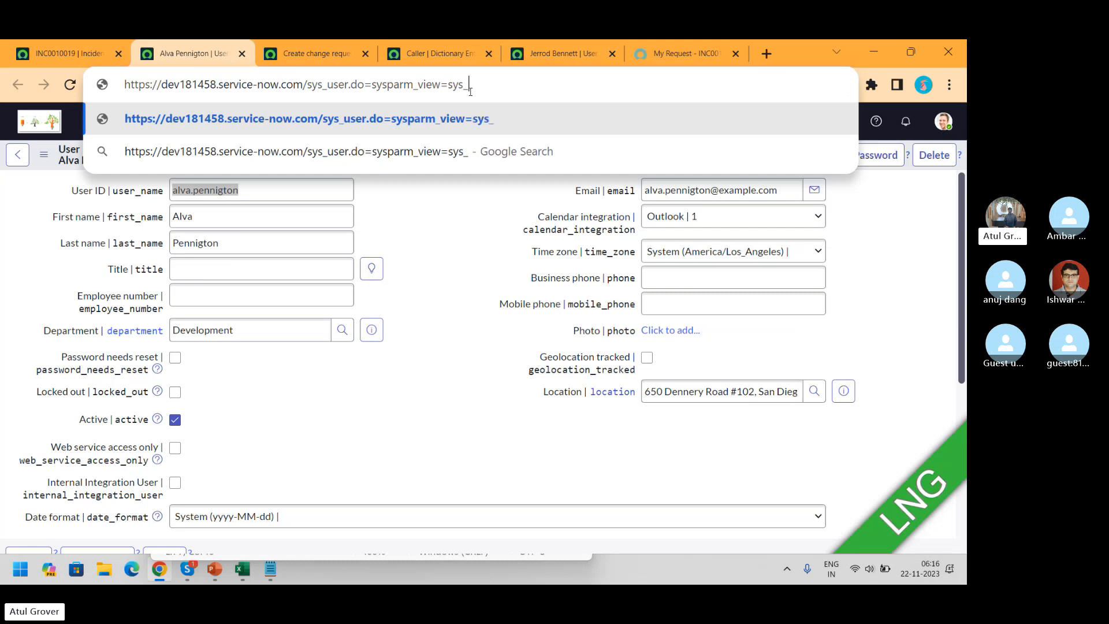
type("popup")
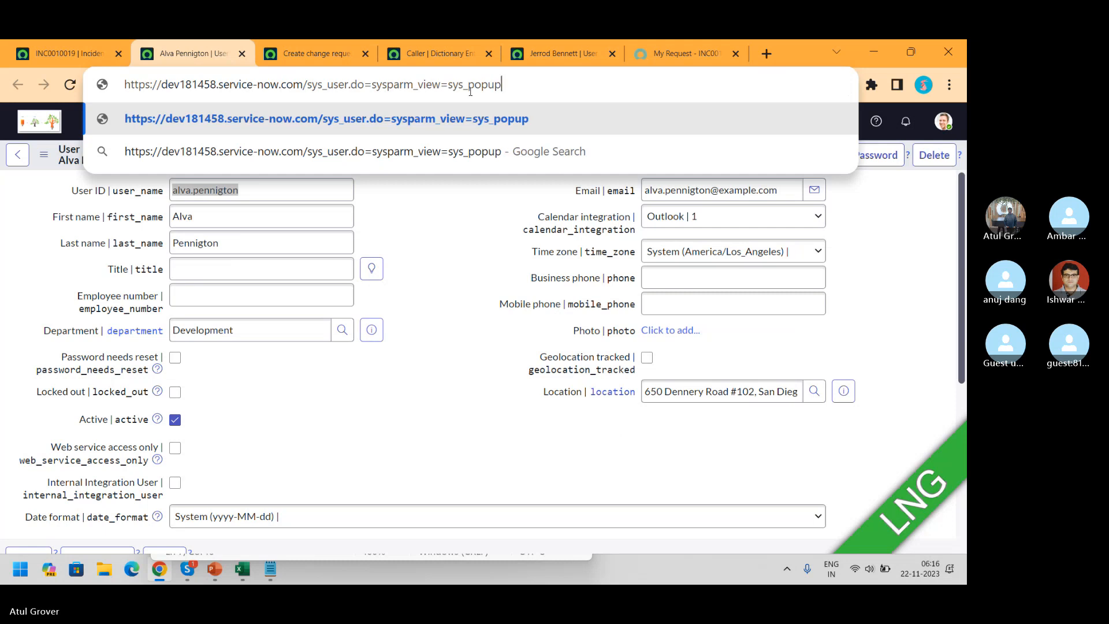
key("Return")
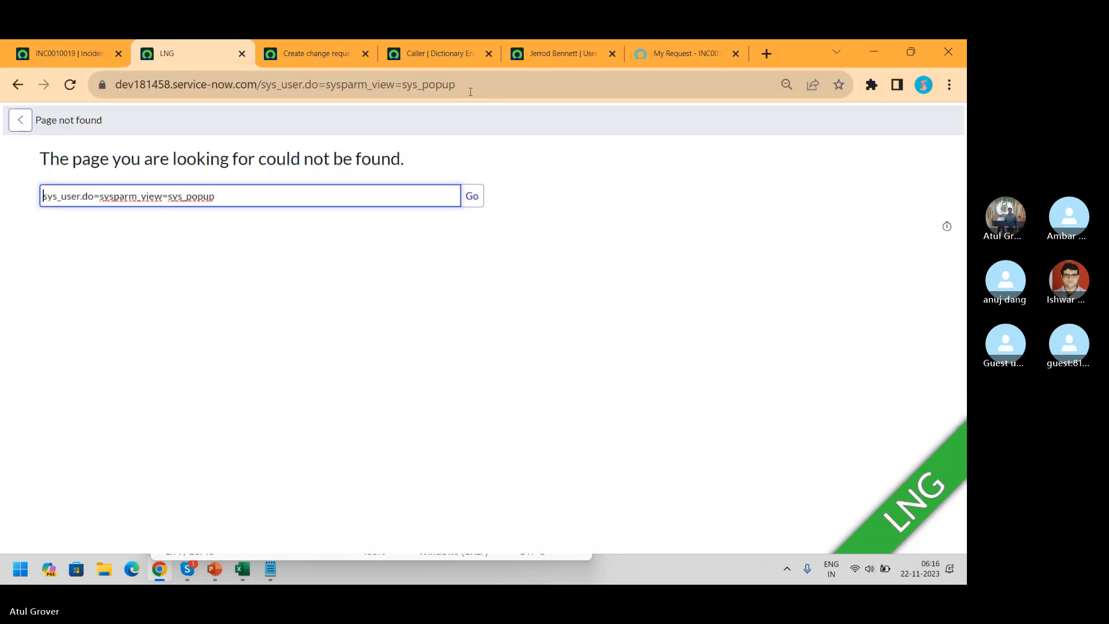
Replace the '=' after sys_user.do with '?' and reload the sys_popup user form
left_click(324, 87)
key("BackSpace")
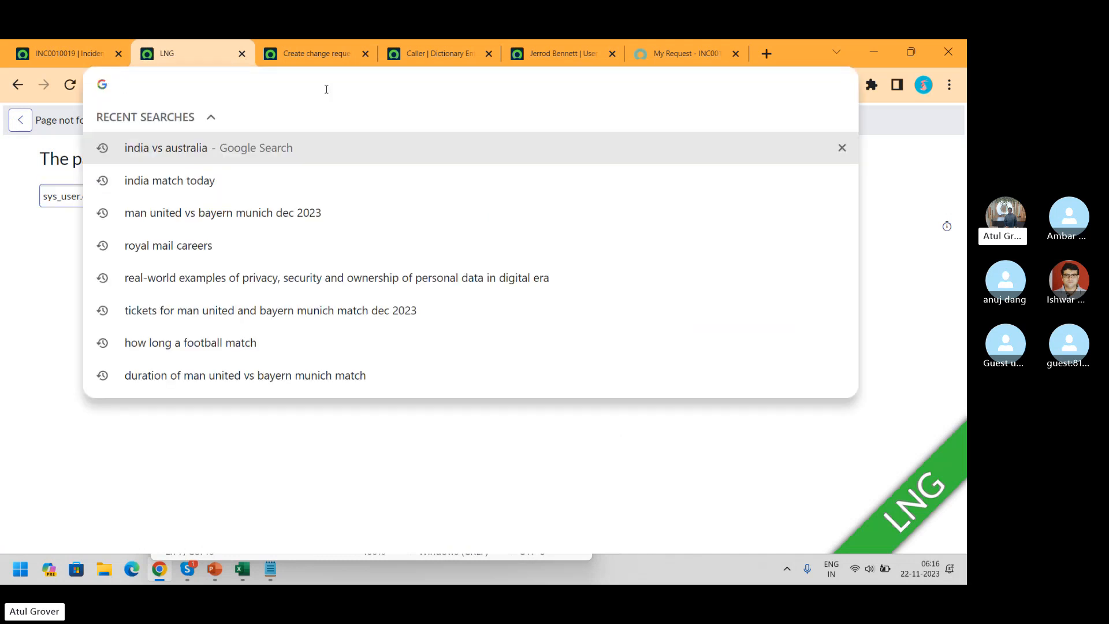
key("Escape")
key("ctrl+z")
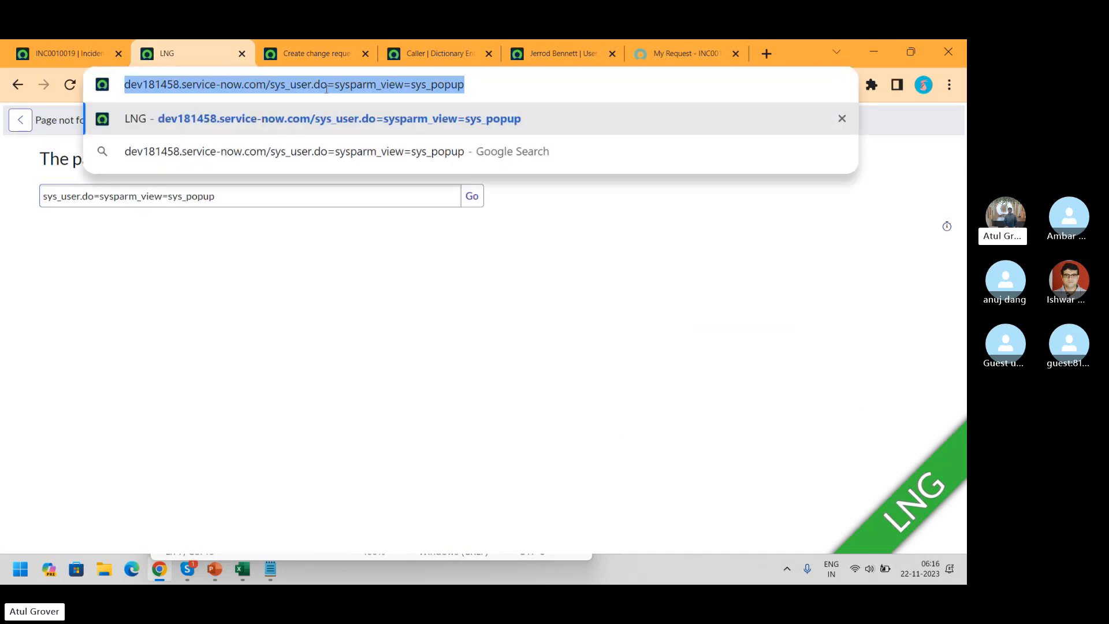
key("End")
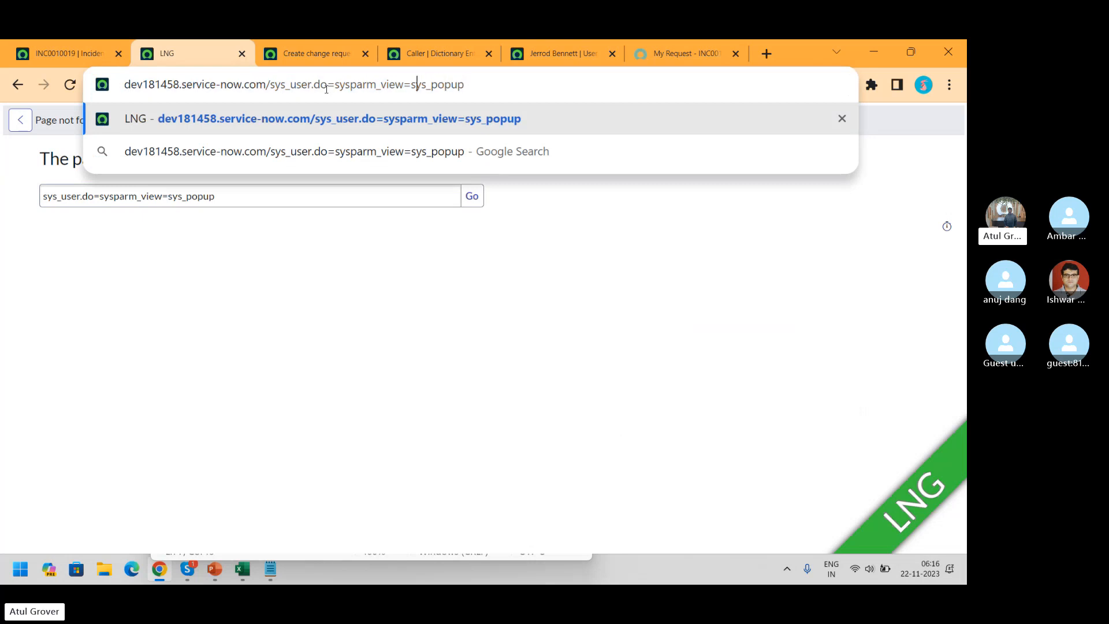
key("Left")
key("Left")
key("Left")
key("Left")
key("Left")
key("Left")
key("Left")
key("Left")
key("Left")
key("Left")
key("Left")
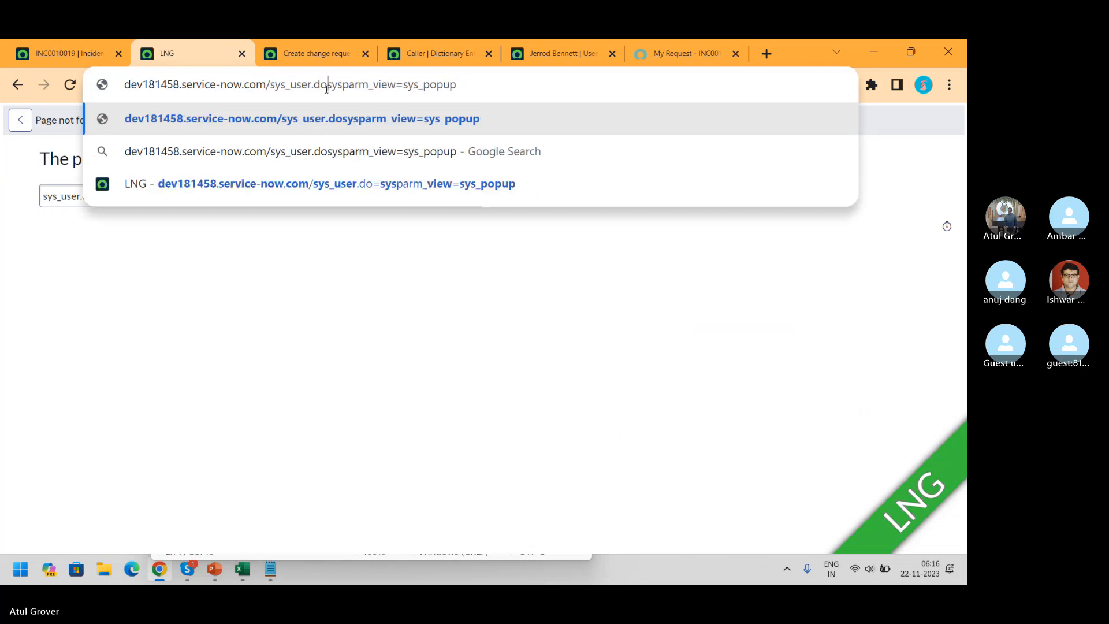
key("BackSpace")
type("?")
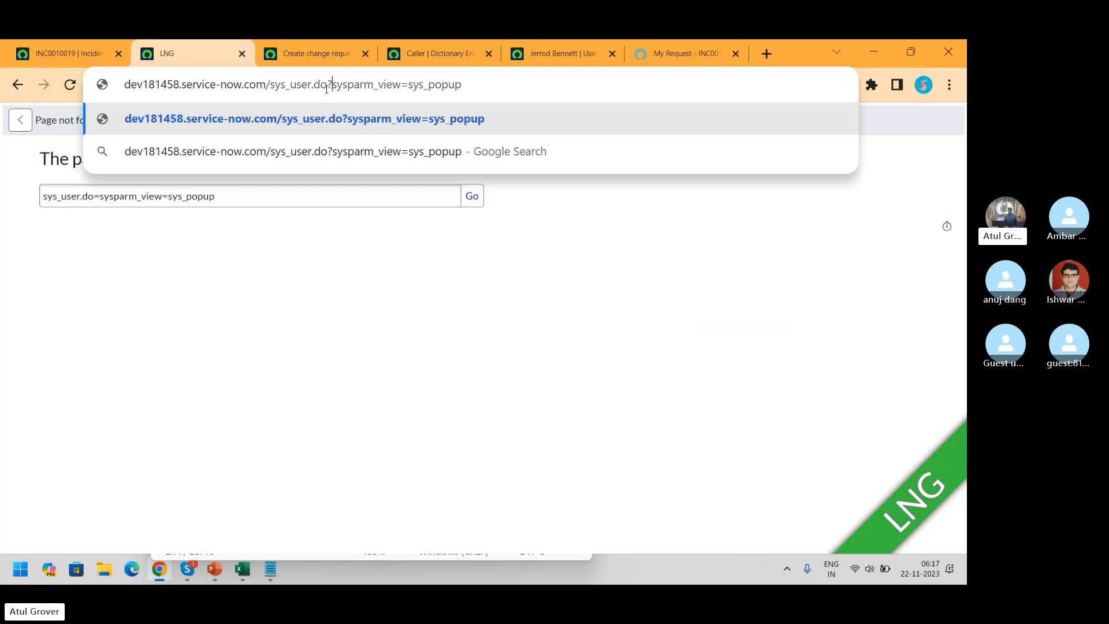
key("Return")
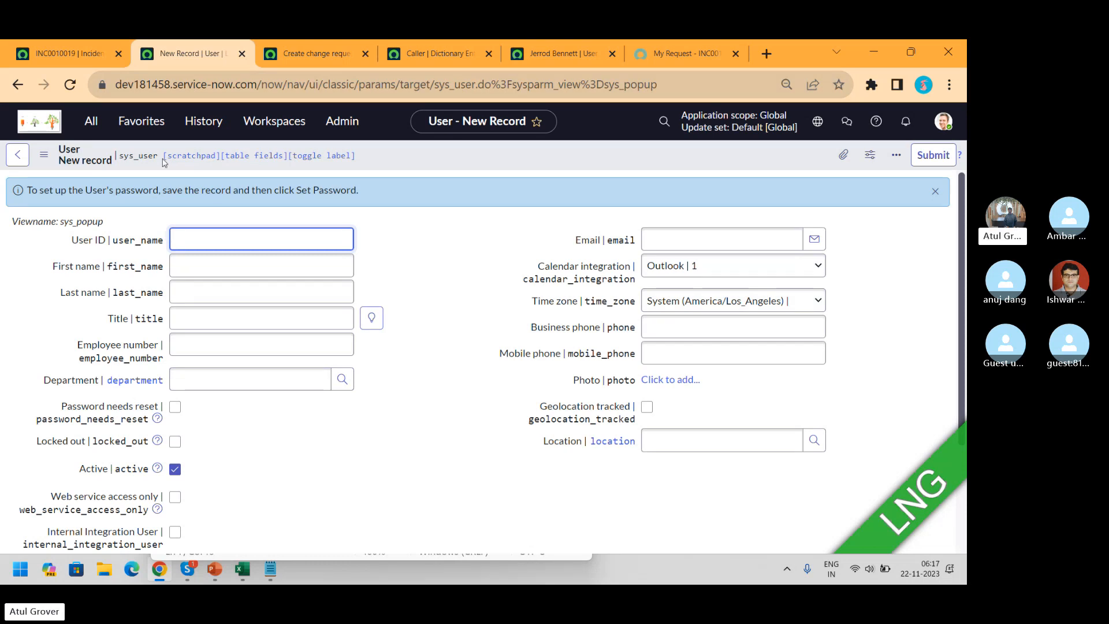
From INC0010019, open the caller's user record in its own tab and show its View options
left_click(415, 57)
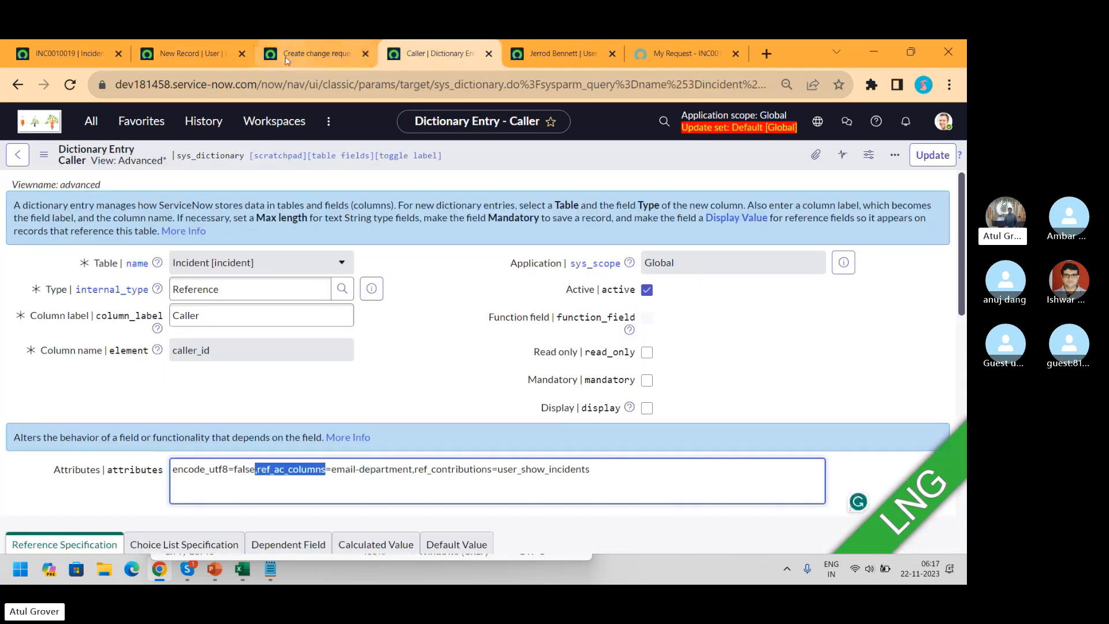
left_click(61, 57)
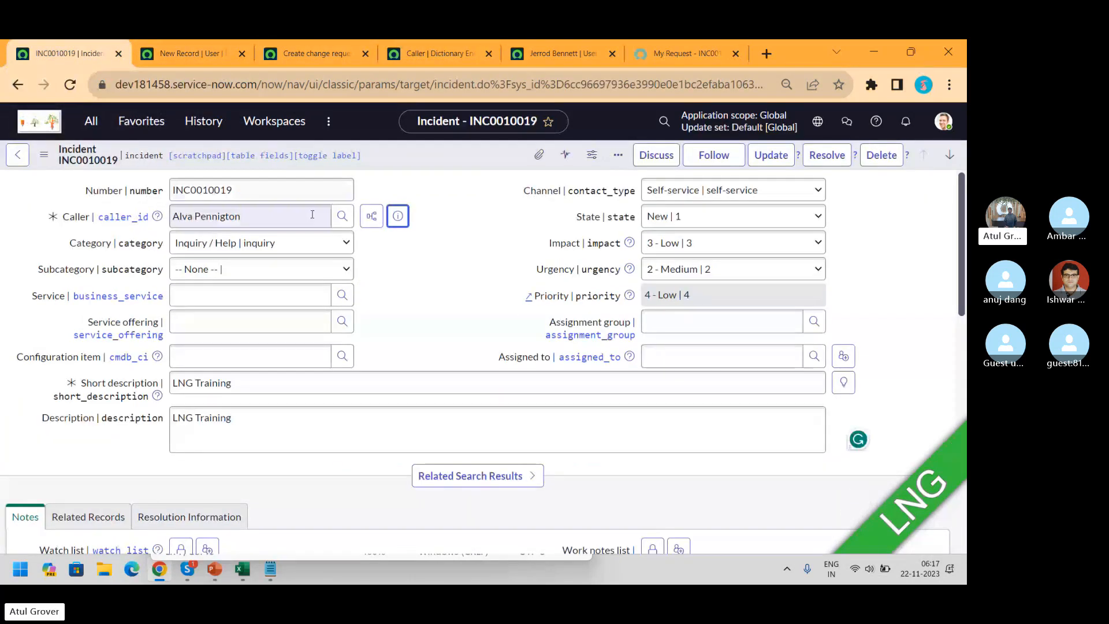
left_click(398, 216)
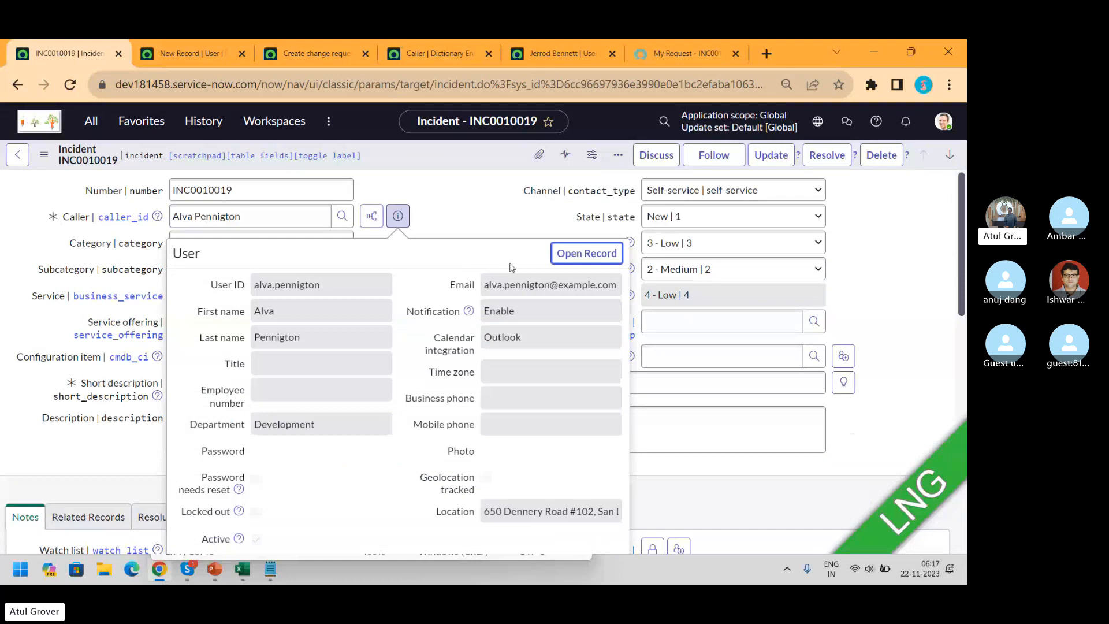
left_click(582, 255, "ctrl")
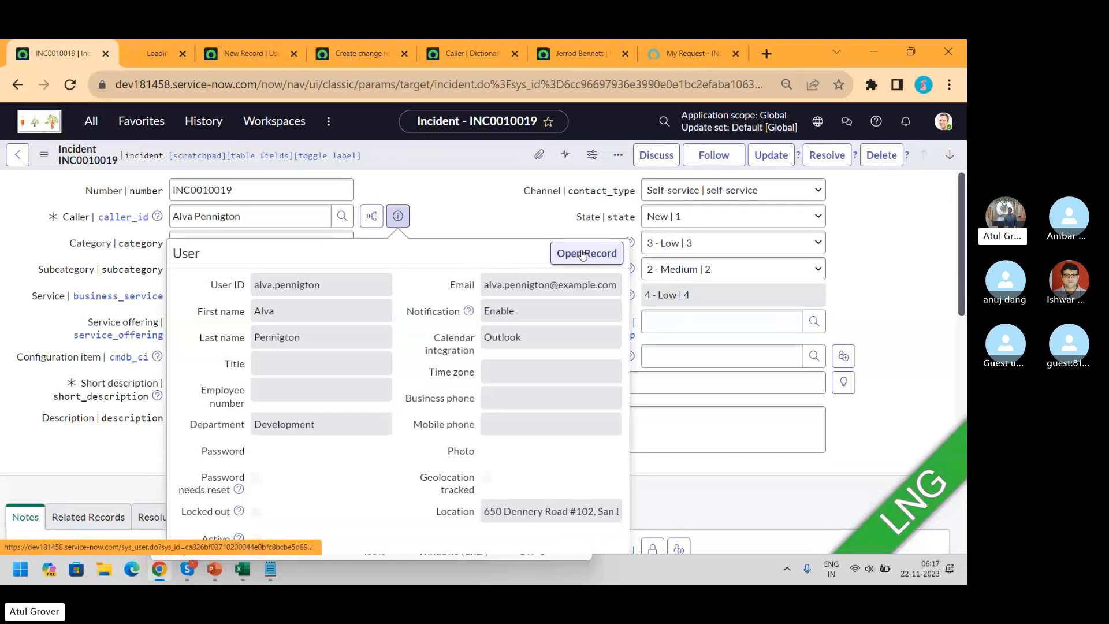
left_click(157, 55)
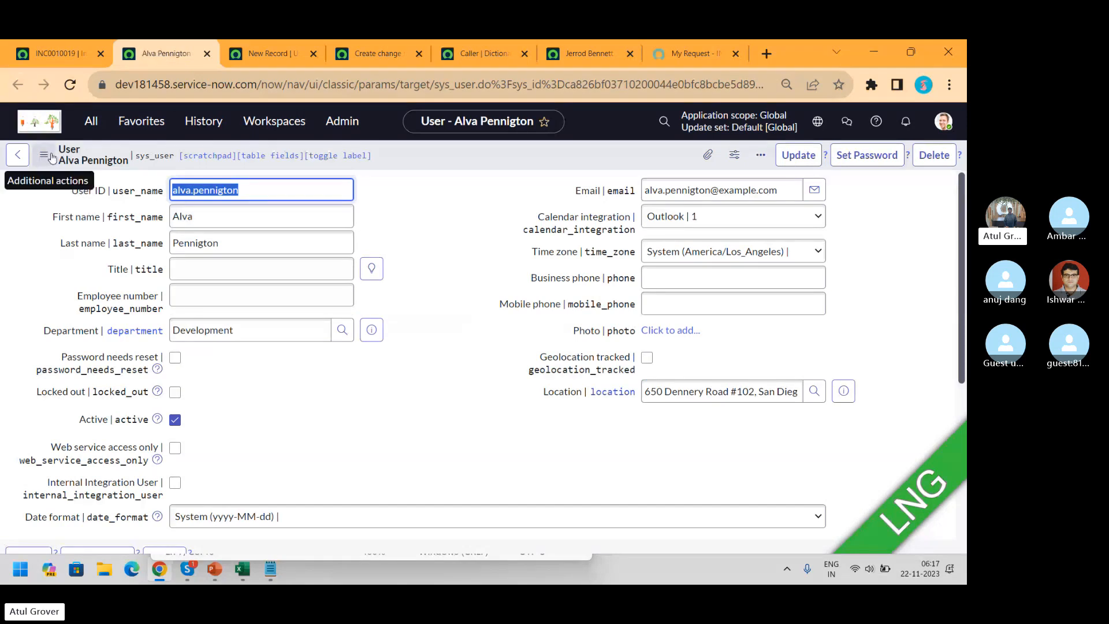
left_click(45, 156)
mouse_move(144, 273)
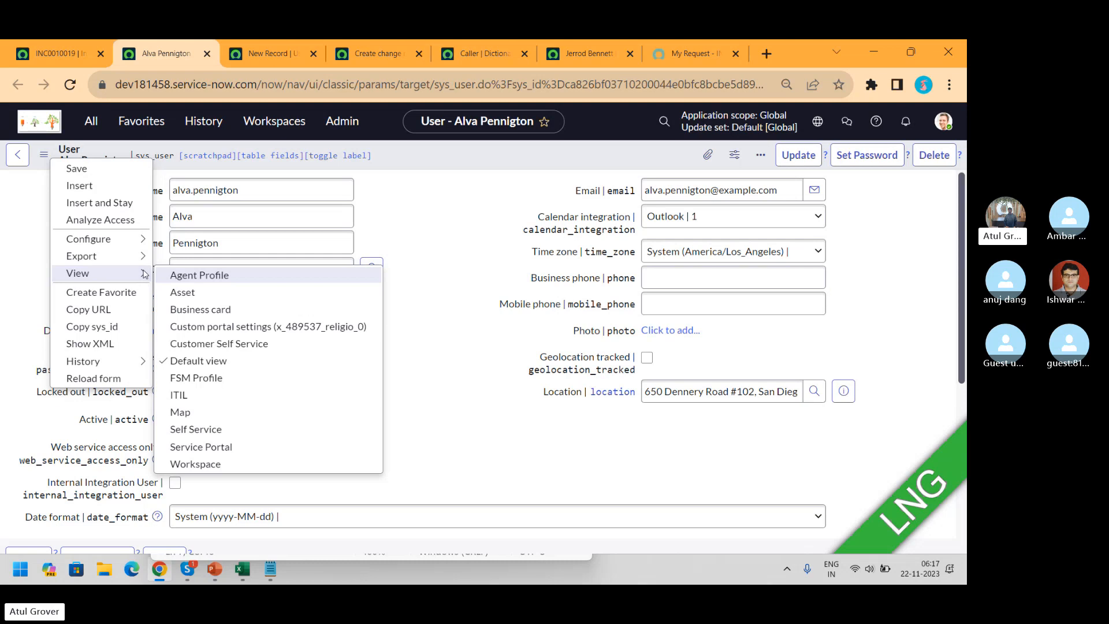
Check the blank form's sys_popup view name, close the caller record's menu, and return
left_click(278, 53)
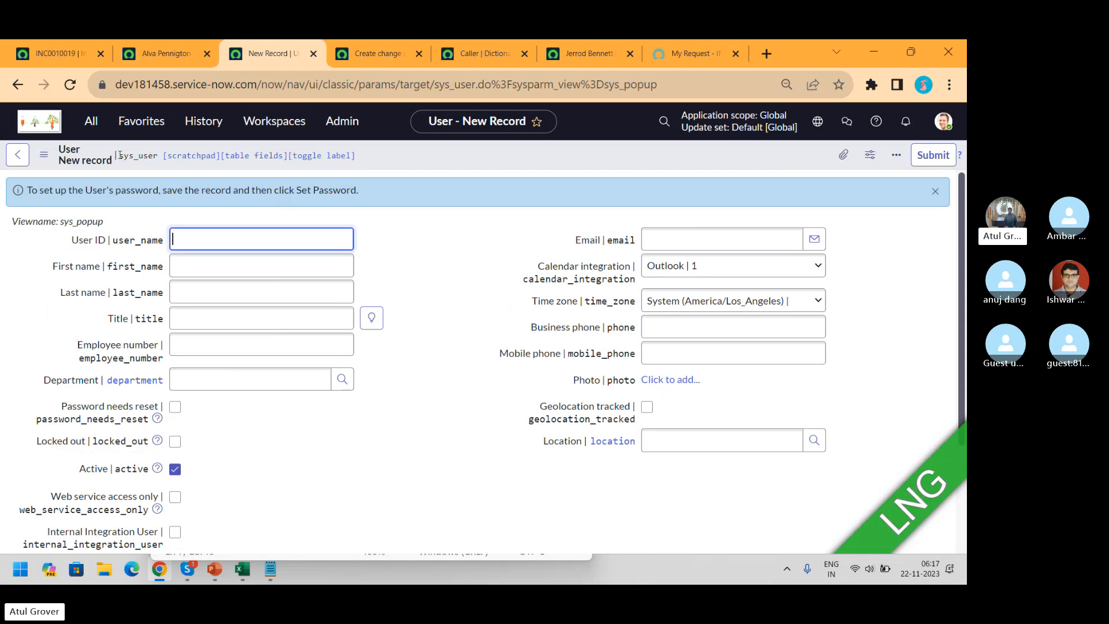
left_click_drag(118, 154, 147, 160)
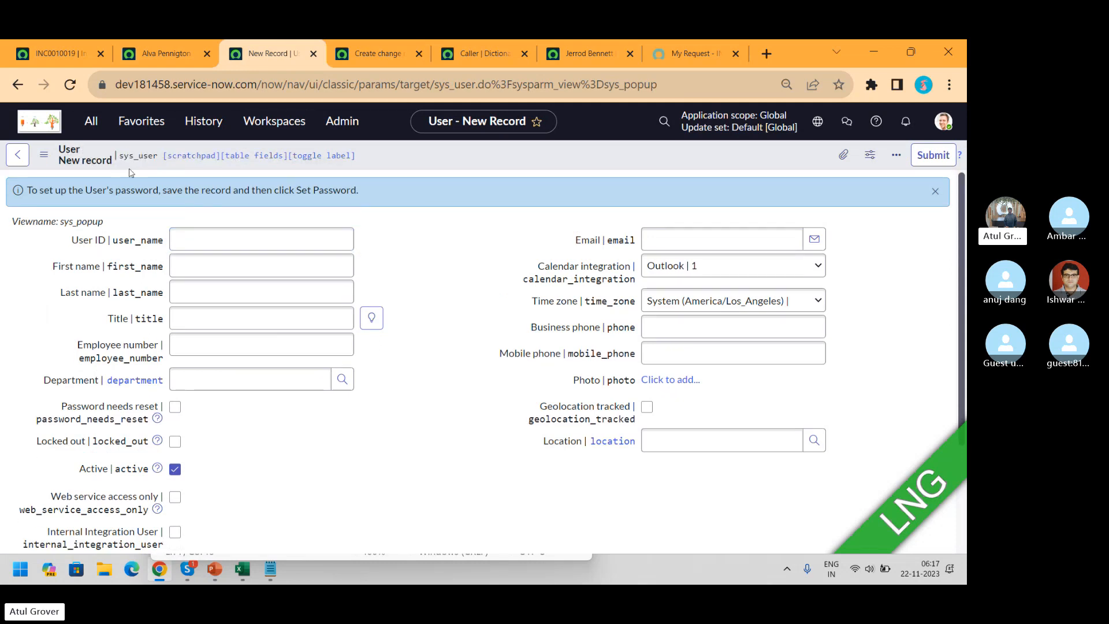
left_click_drag(113, 224, 61, 222)
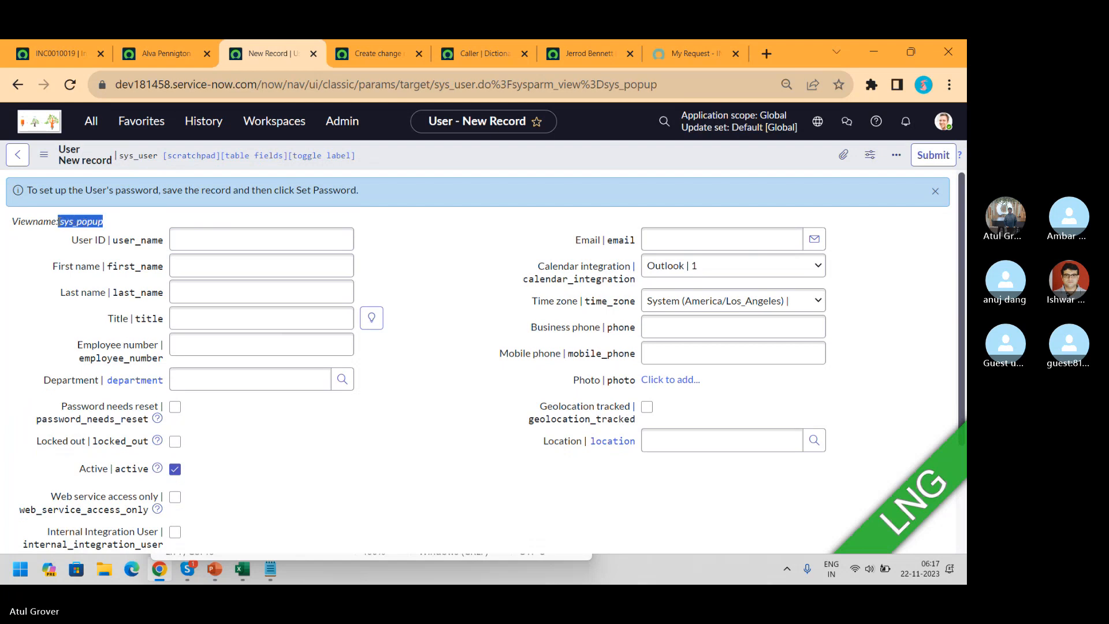
left_click(182, 52)
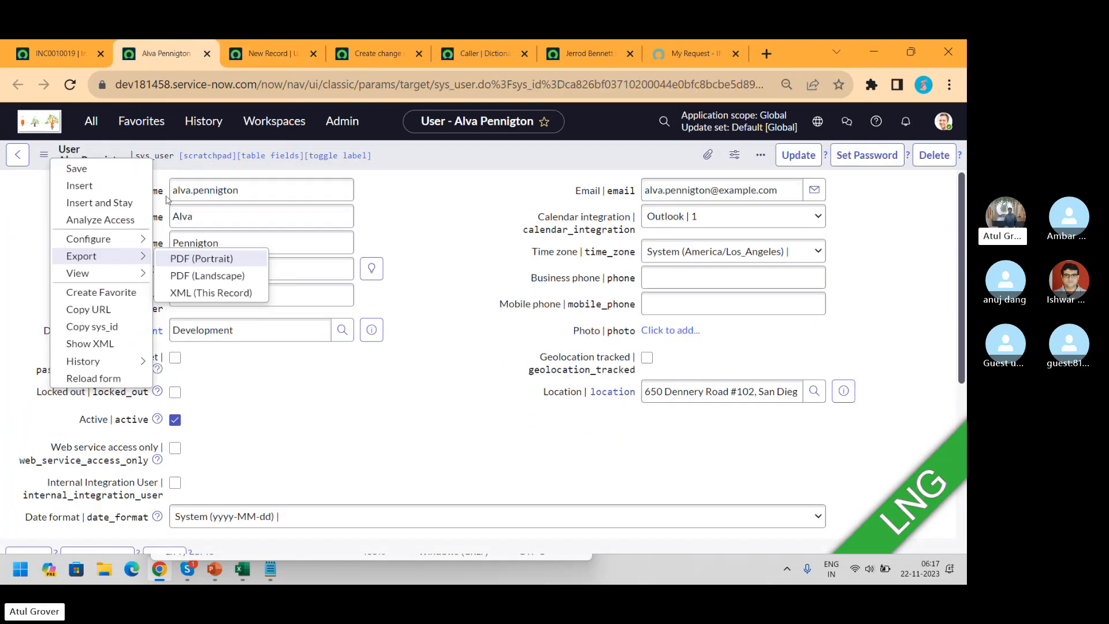
key("Escape")
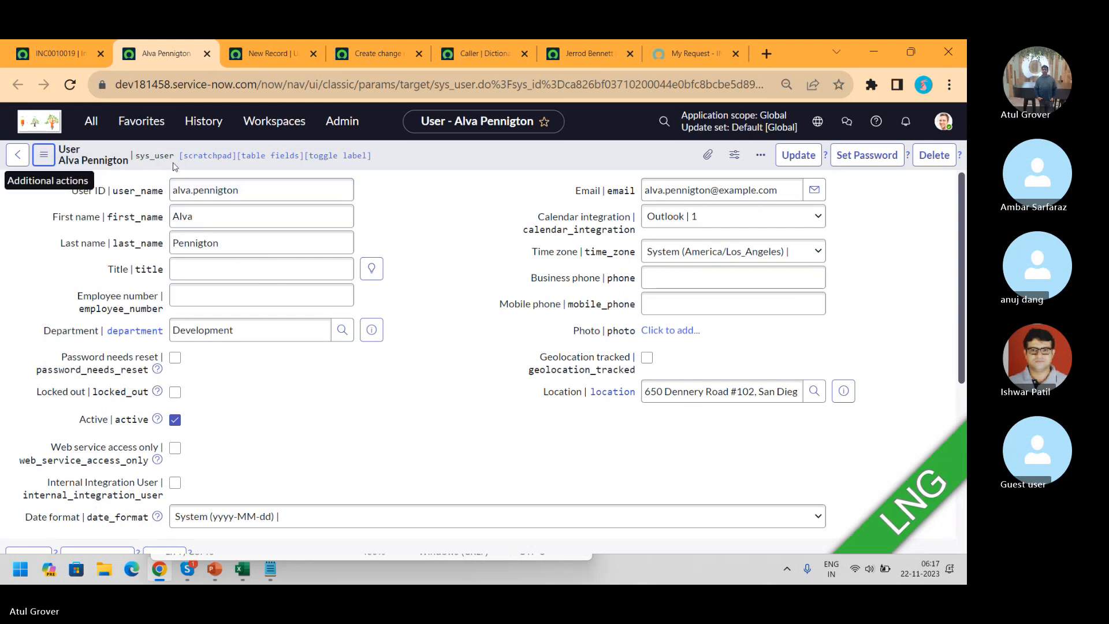
left_click(294, 194)
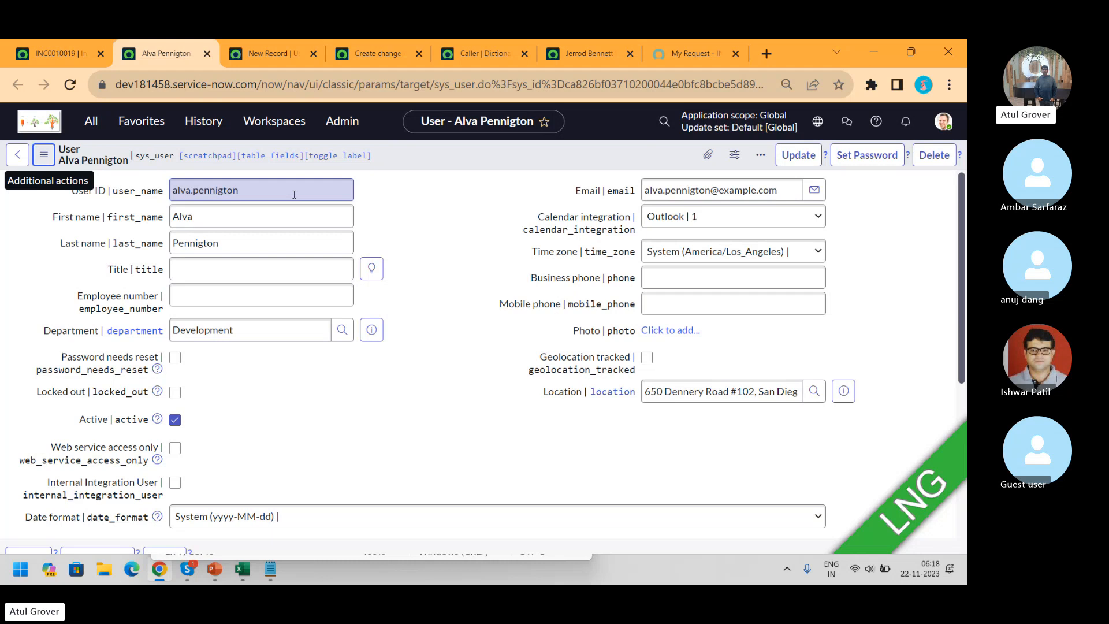
left_click(255, 53)
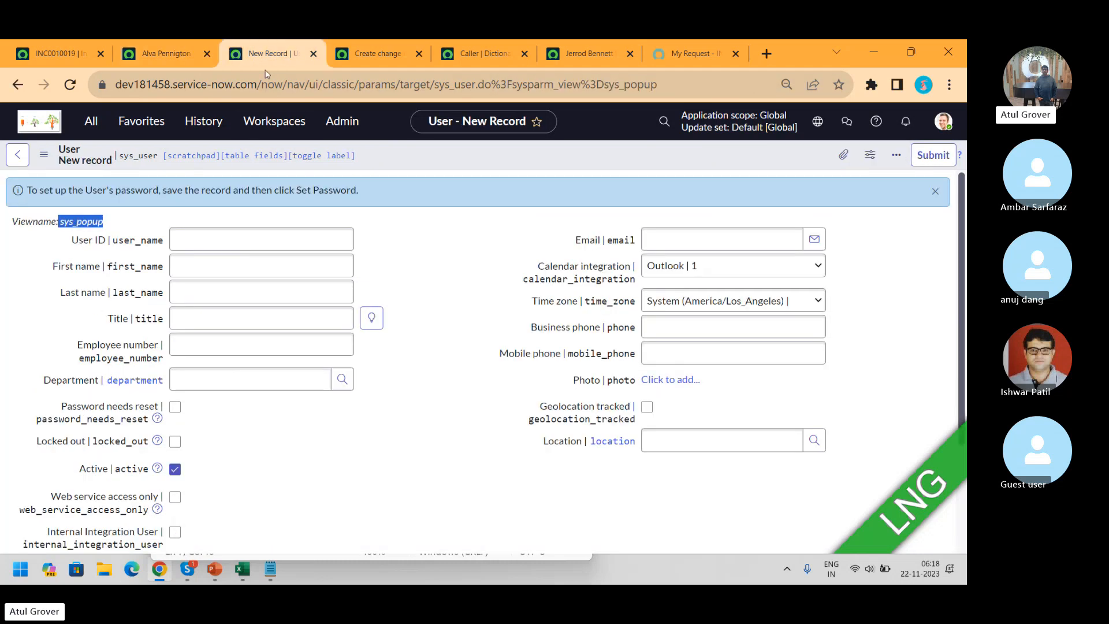
Open Configure > Form Layout for the User form
right_click(461, 161)
mouse_move(523, 197)
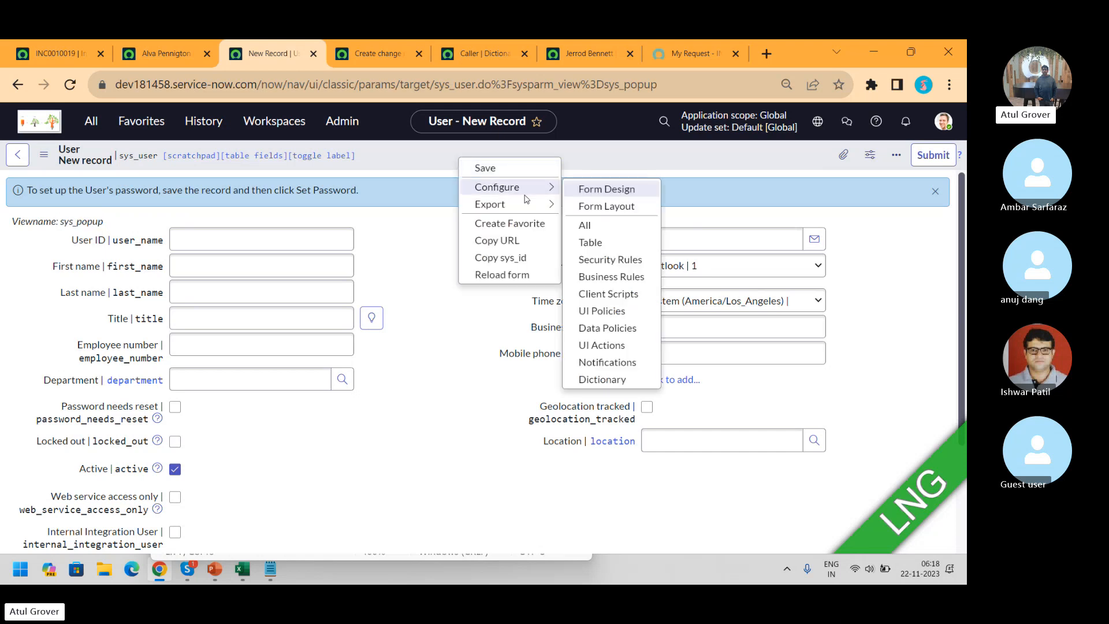
left_click(613, 208)
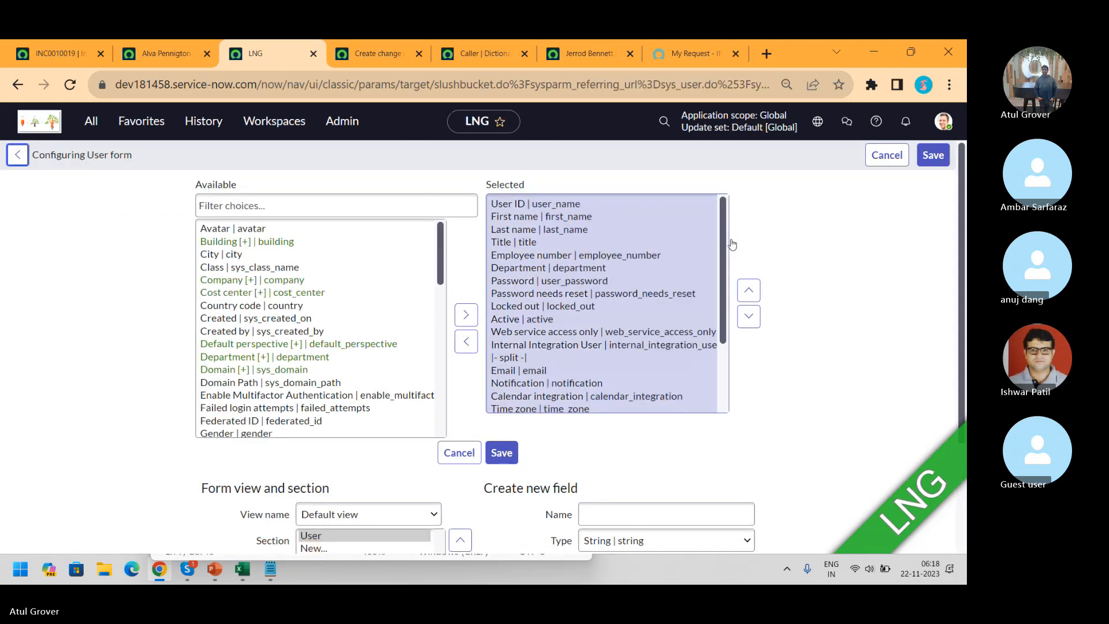
Choose Service Portal as the form layout's view name
left_click_drag(962, 222, 951, 302)
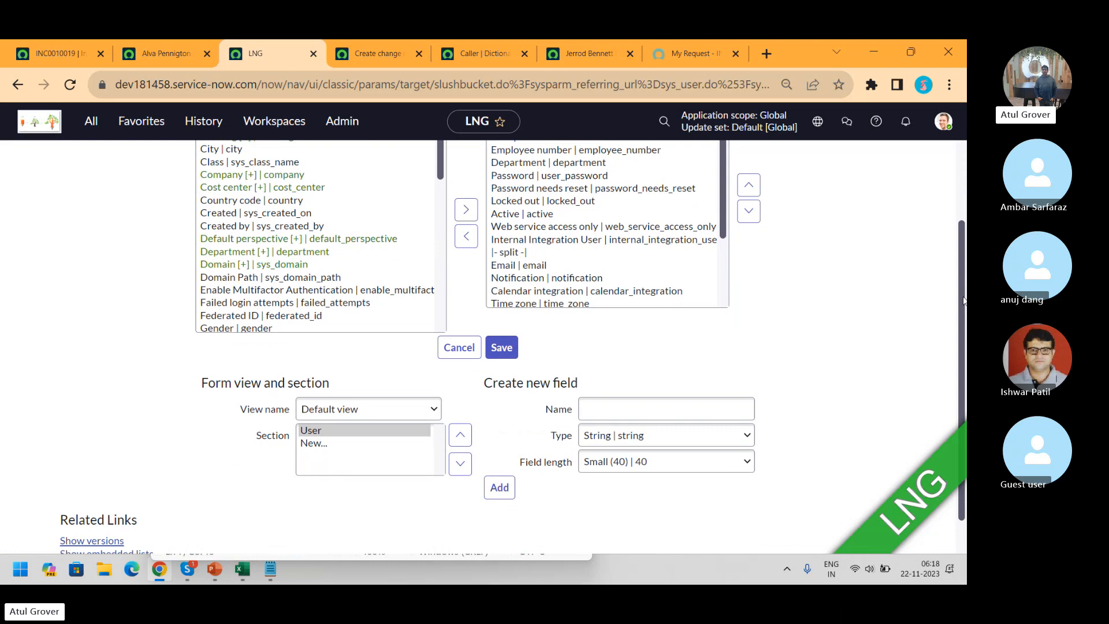
left_click(429, 409)
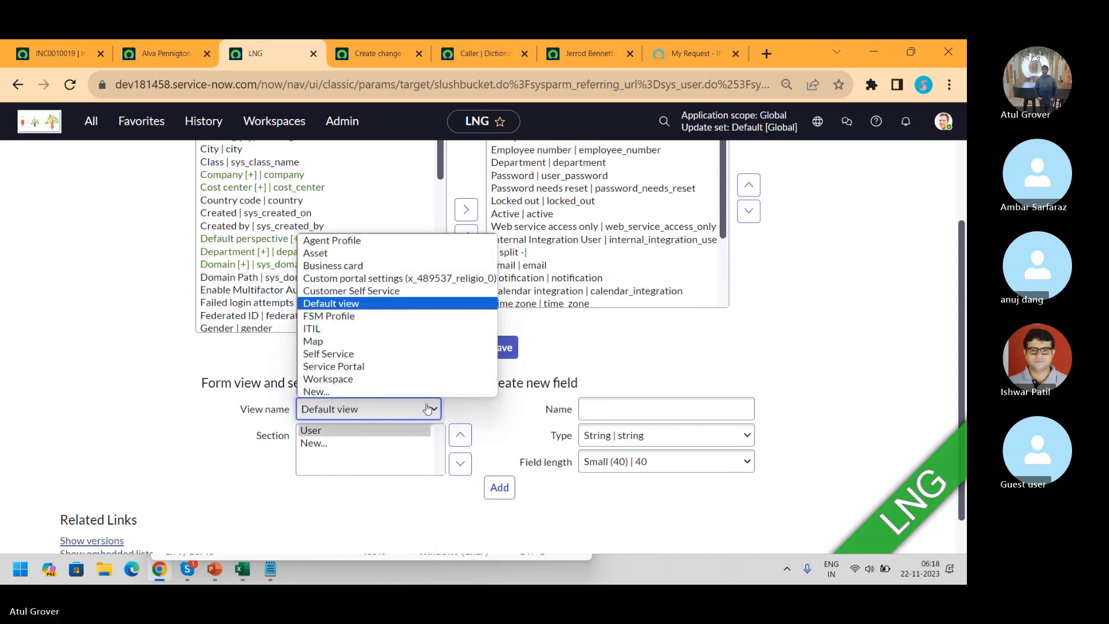
key("Down")
key("Down")
key("Down")
key("Down")
key("Down")
key("Up")
key("Down")
key("Up")
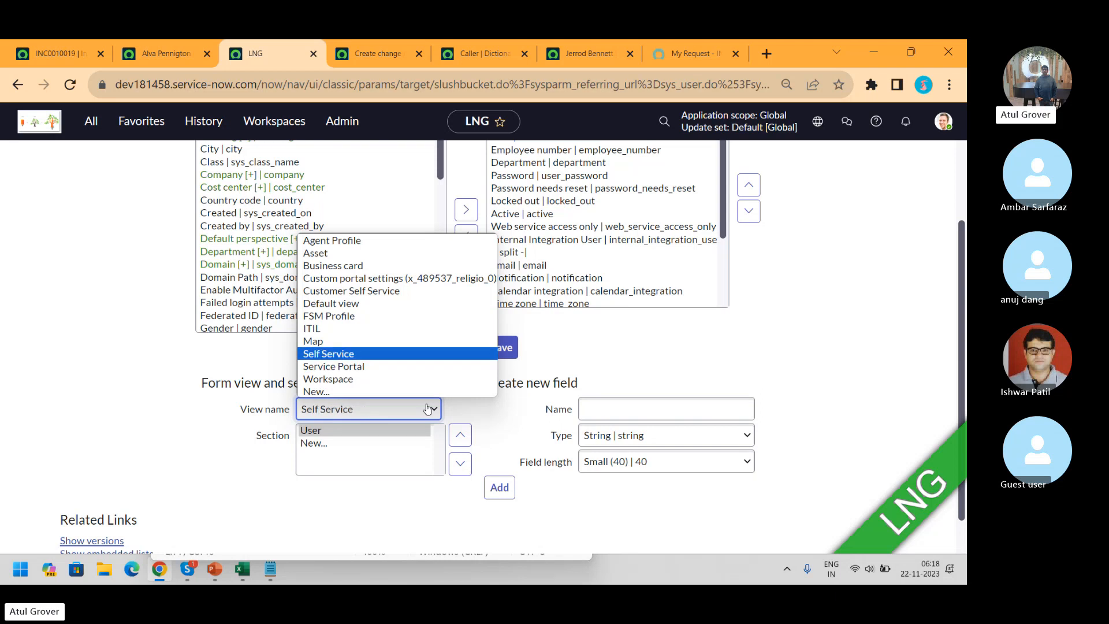
key("Down")
key("Up")
key("Down")
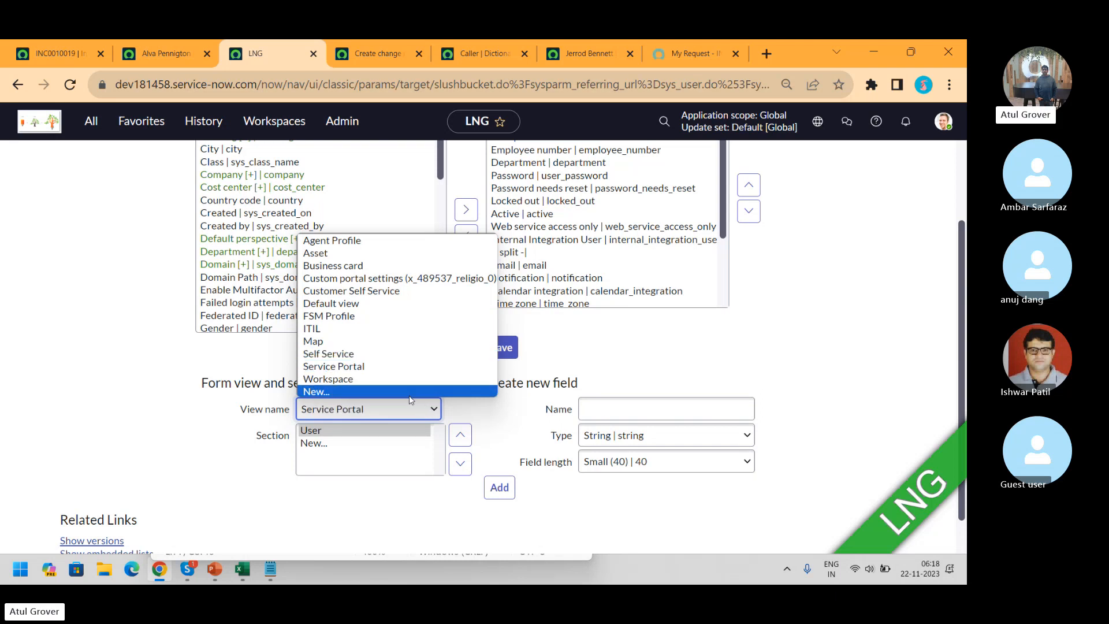
left_click(17, 86)
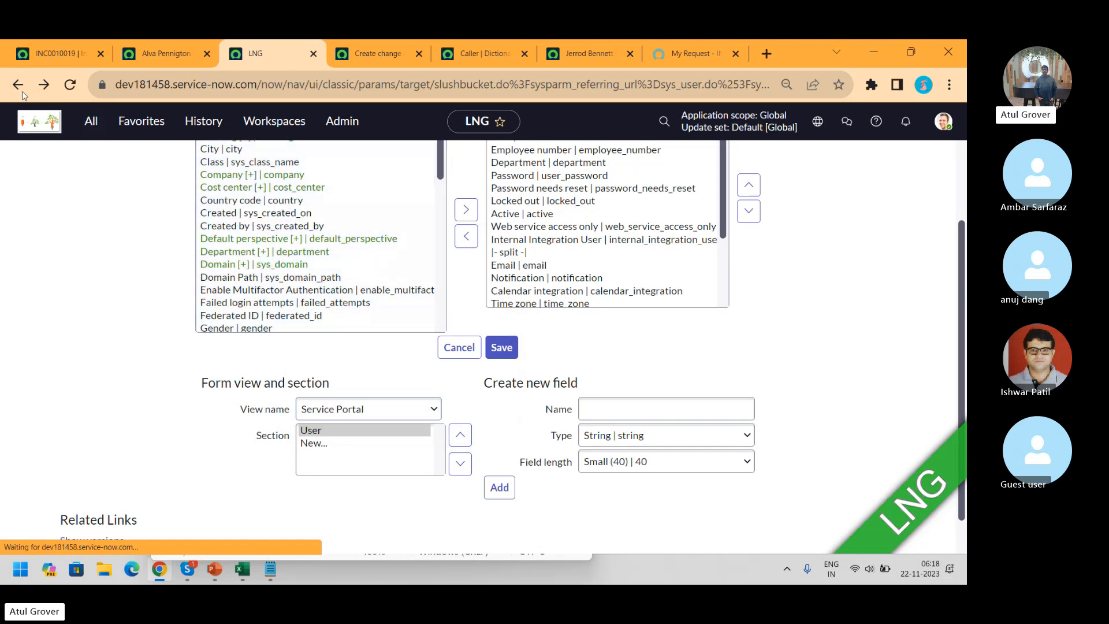
Go back, change the '=' after sys_user.do to '?', and reload the sys_popup user form
left_click(18, 87)
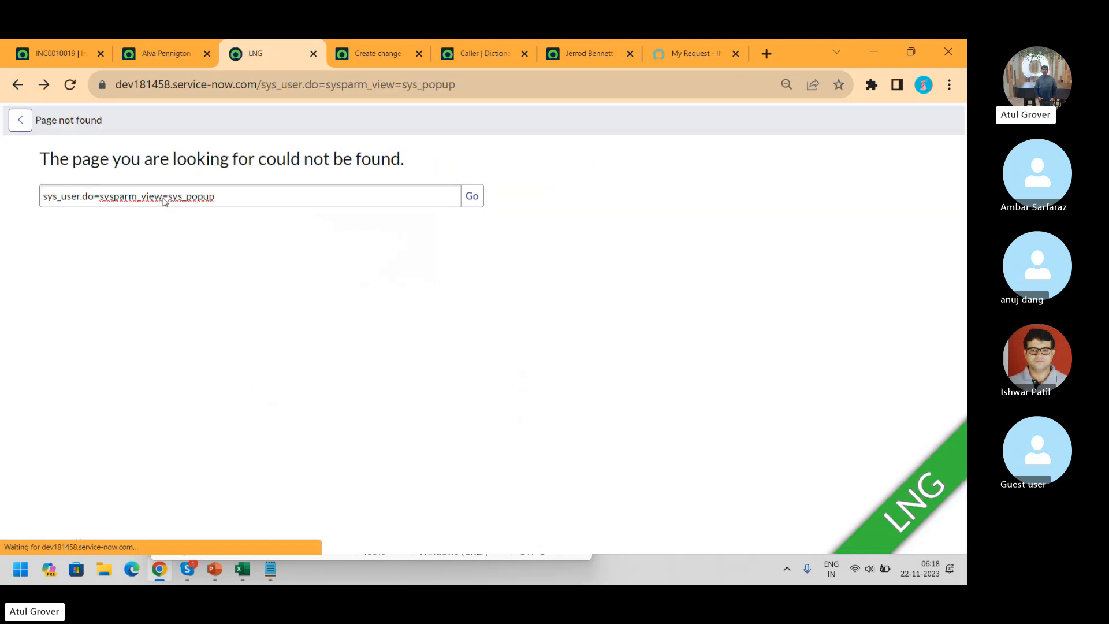
left_click(329, 86)
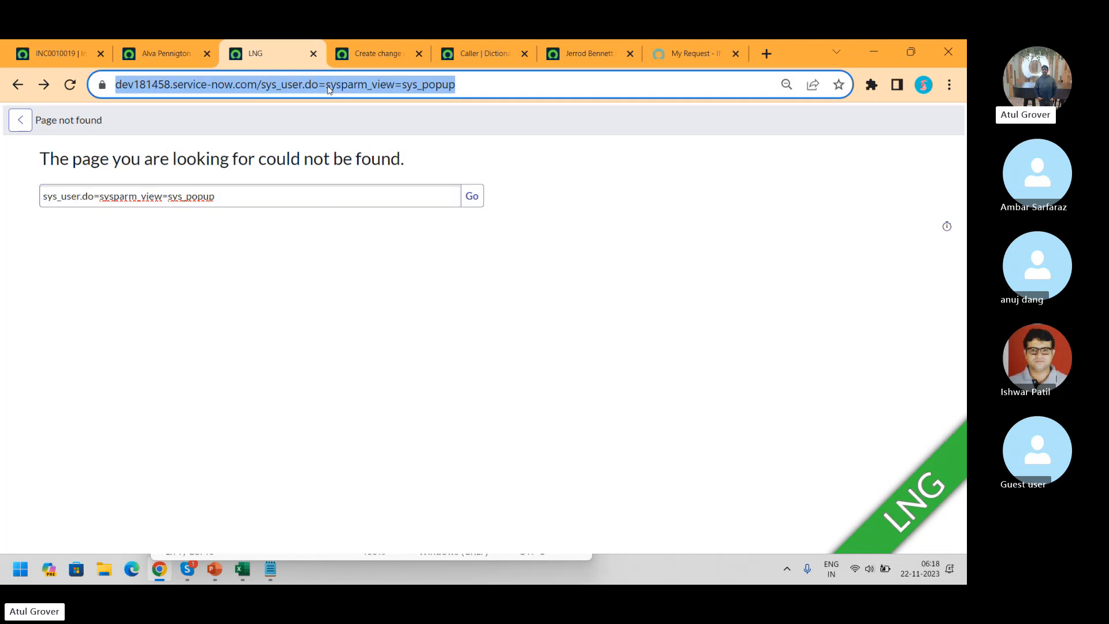
key("Right")
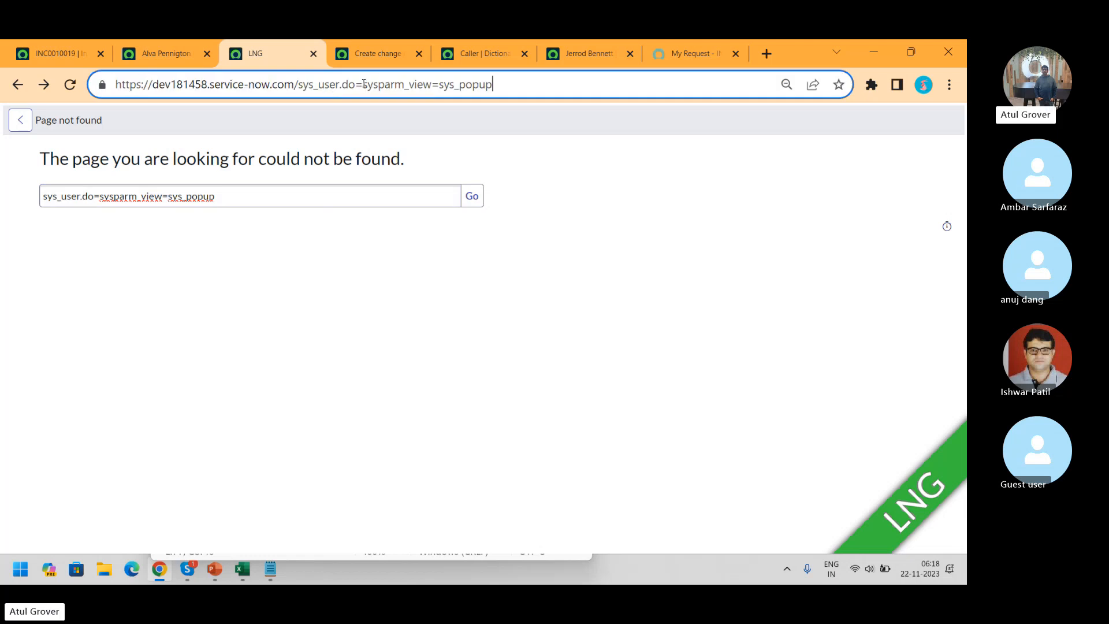
left_click(363, 84)
key("BackSpace")
type("?")
key("Return")
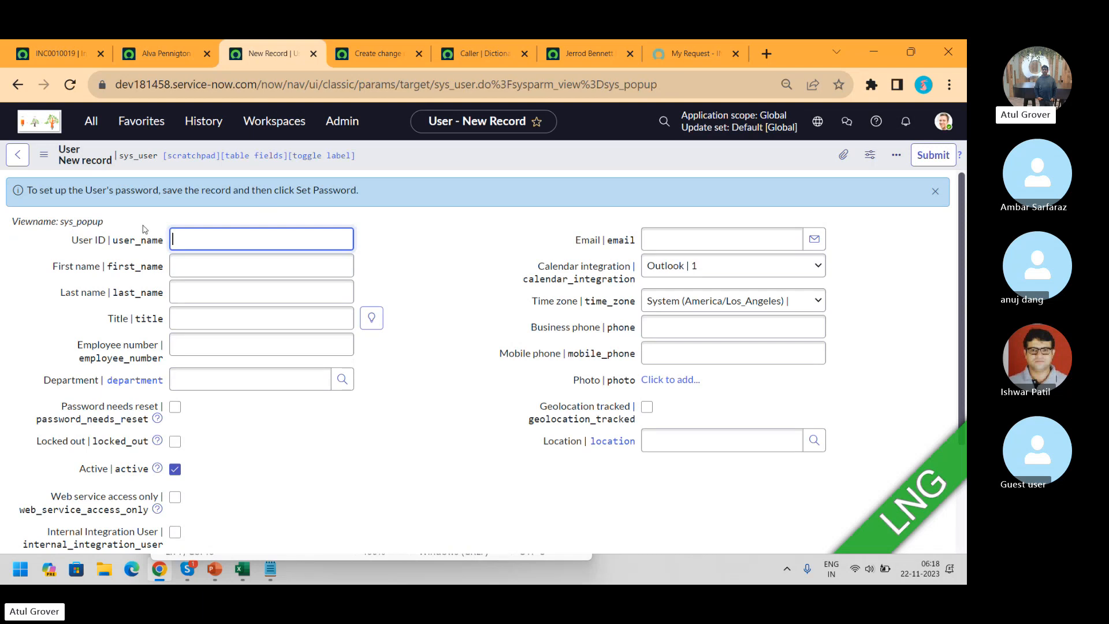
Filter the navigator by 'view' and open the Views list in a new tab
left_click(88, 122)
type("view")
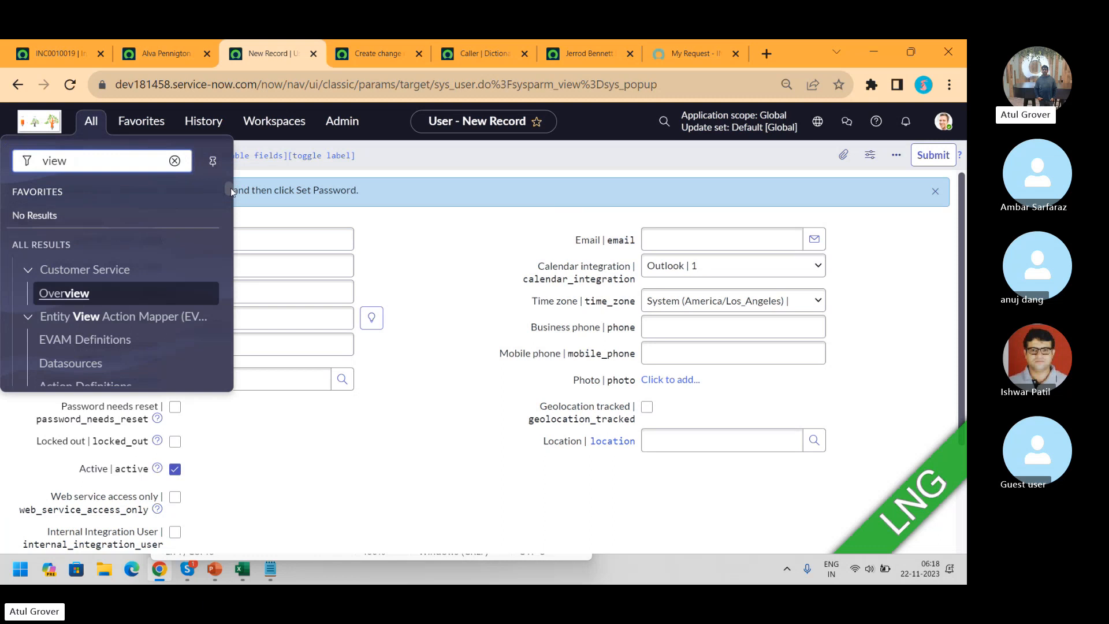
left_click_drag(231, 190, 236, 370)
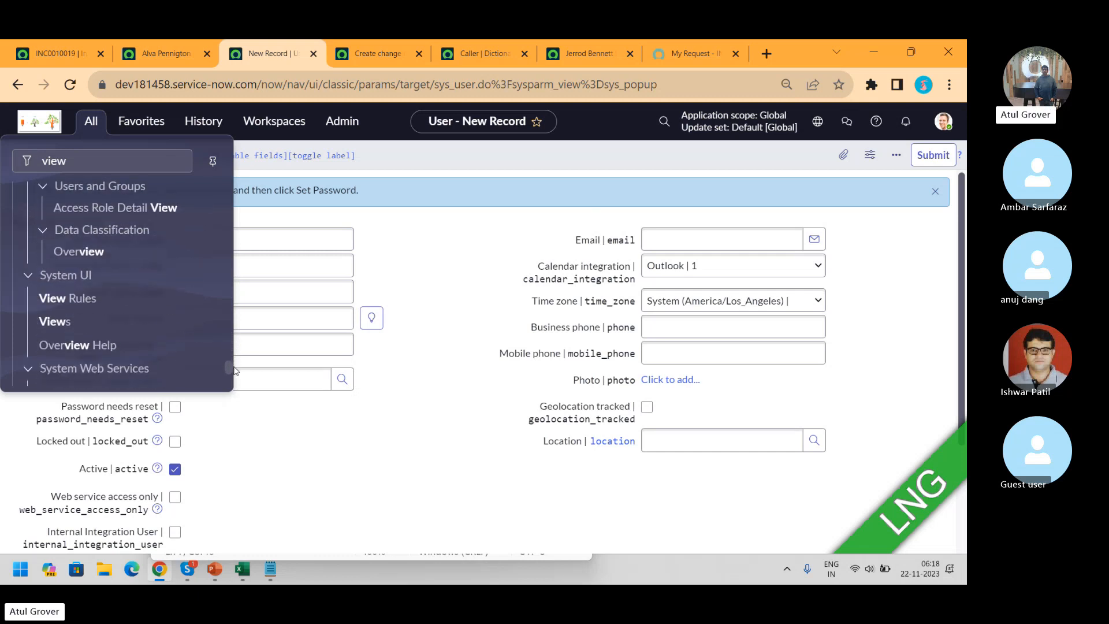
middle_click(60, 324)
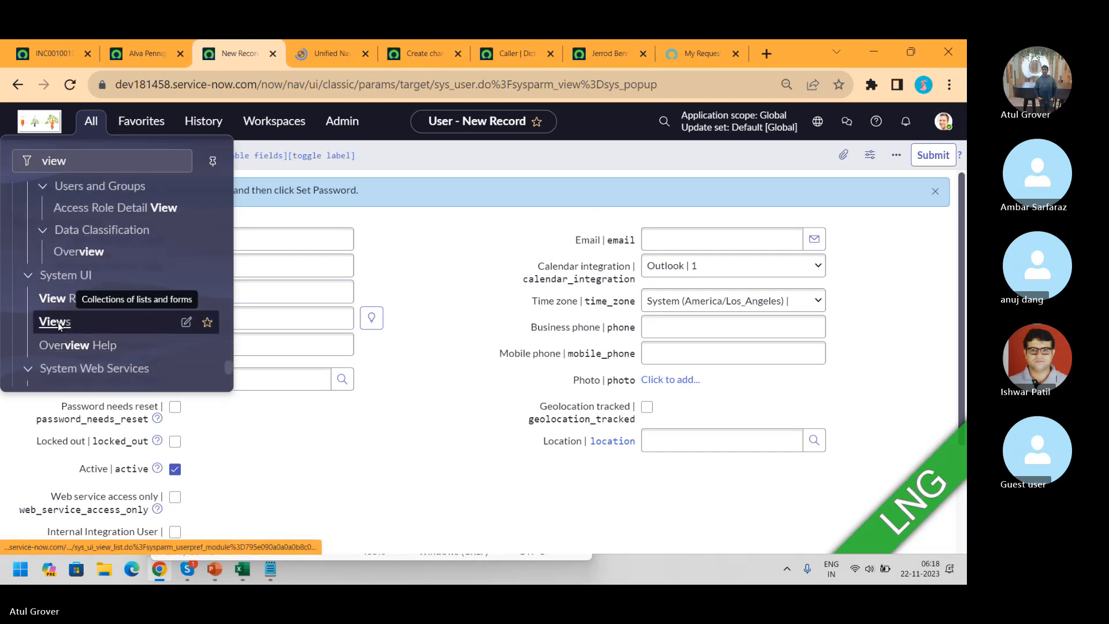
left_click(318, 52)
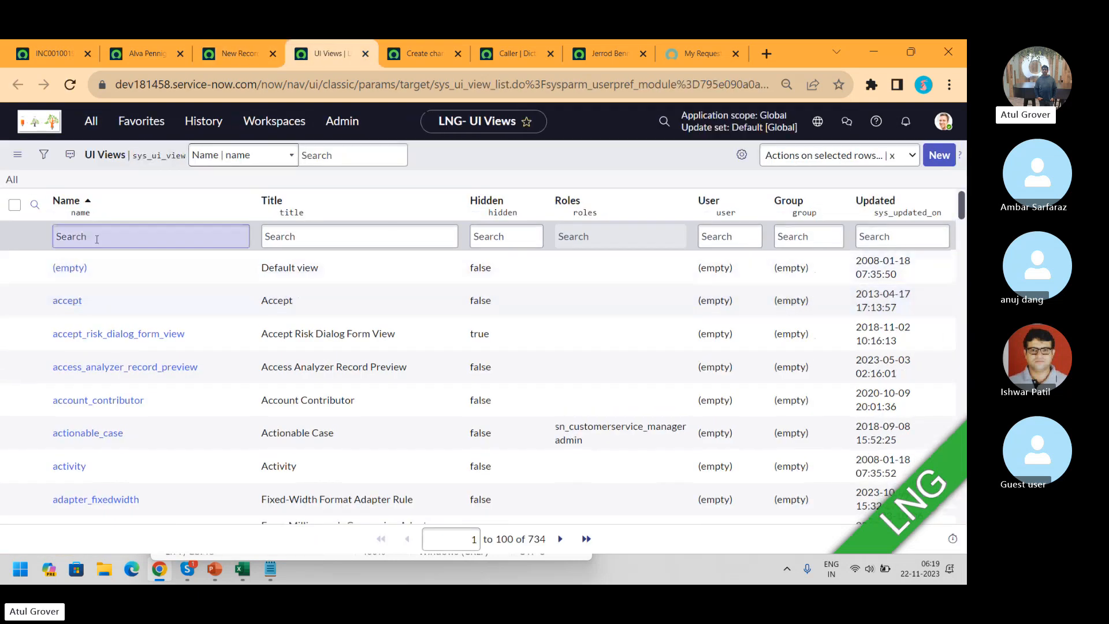
Filter view names by *pop, inspect sys_popup, and narrow the list to sys_popup only
left_click(96, 237)
type("*pop")
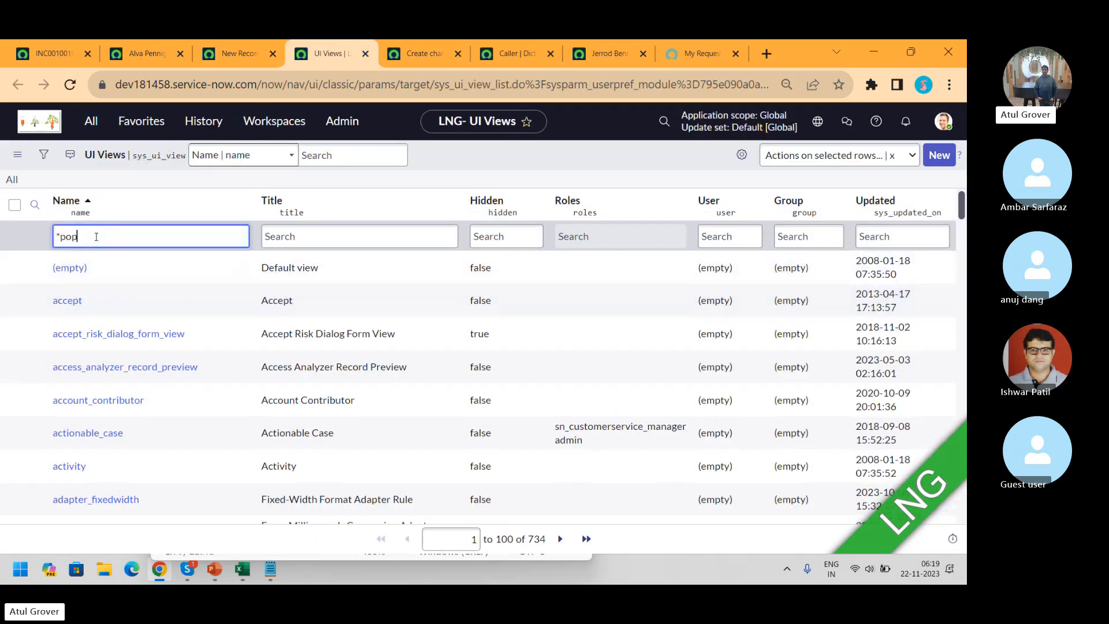
key("Return")
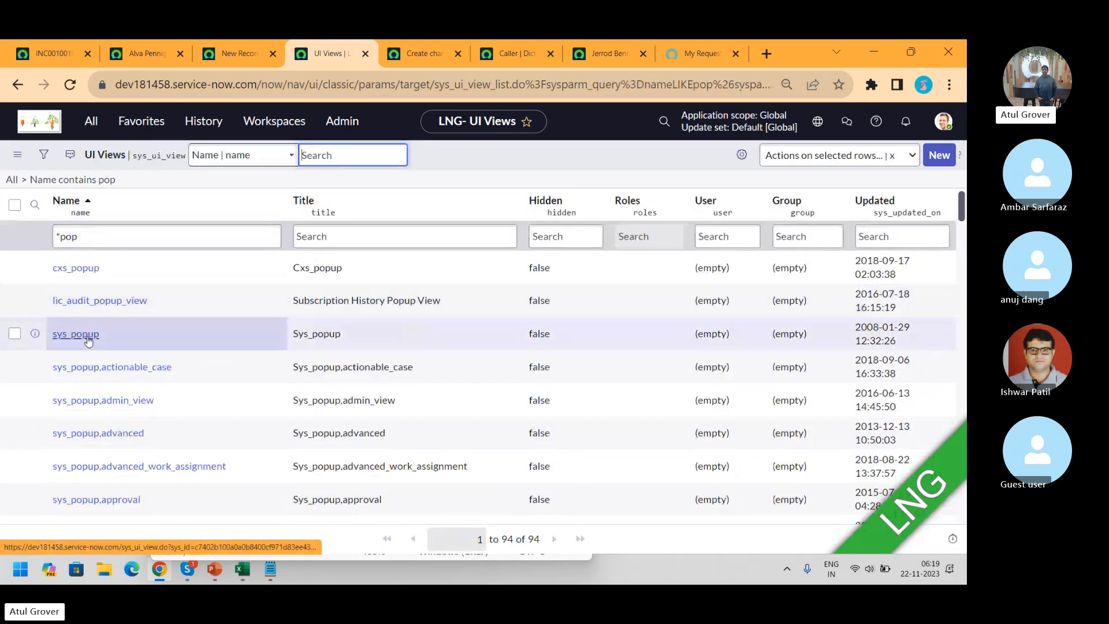
left_click(89, 341)
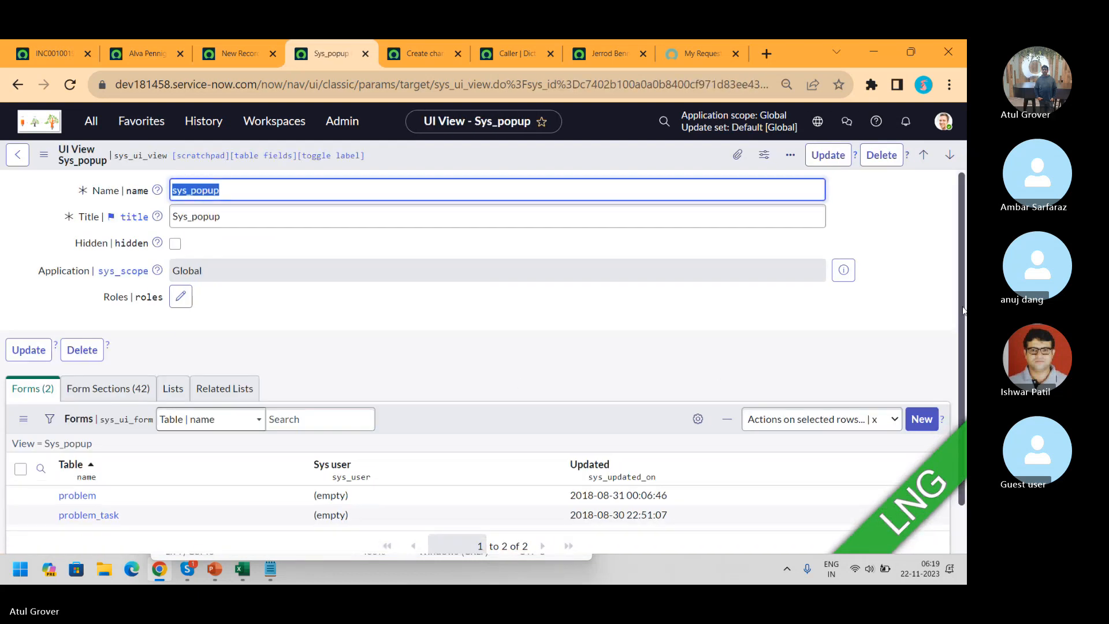
scroll(959, 293, "down", 1)
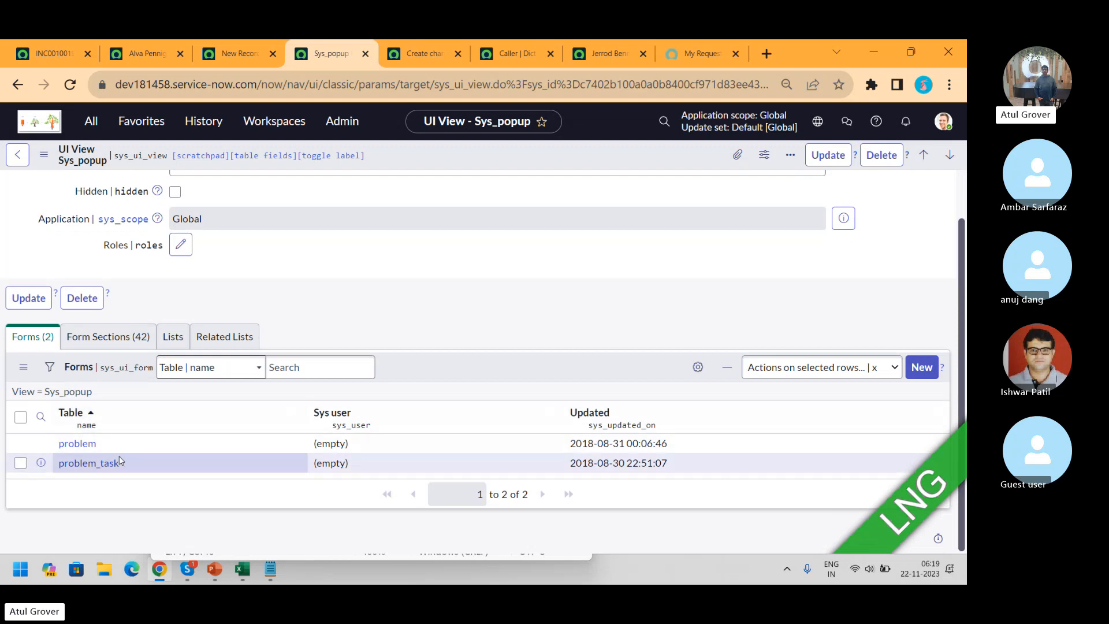
left_click(16, 90)
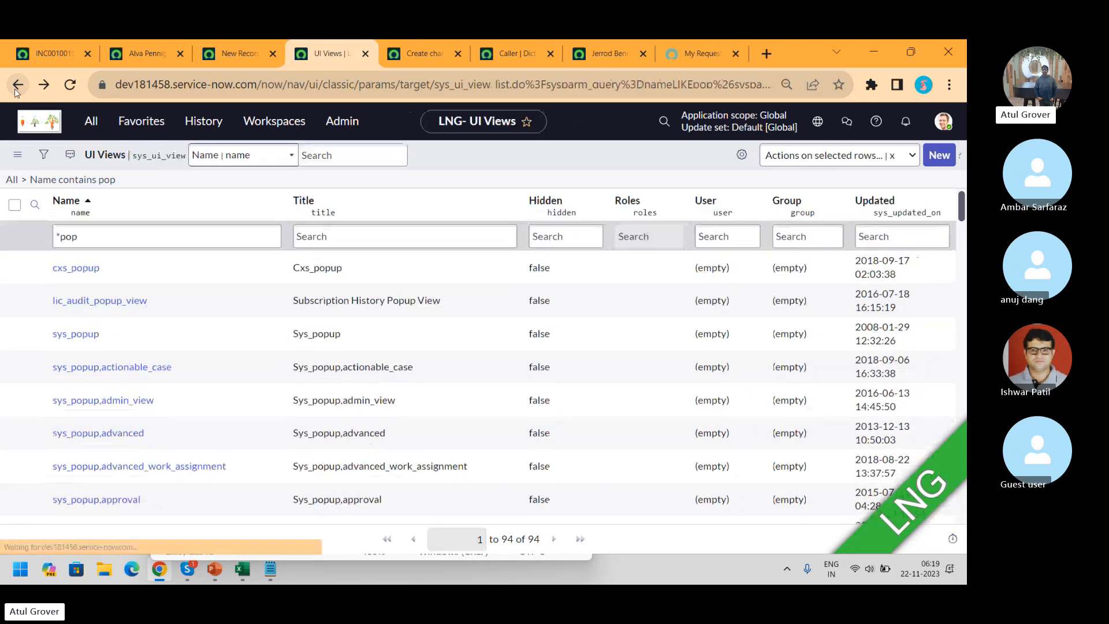
right_click(83, 337)
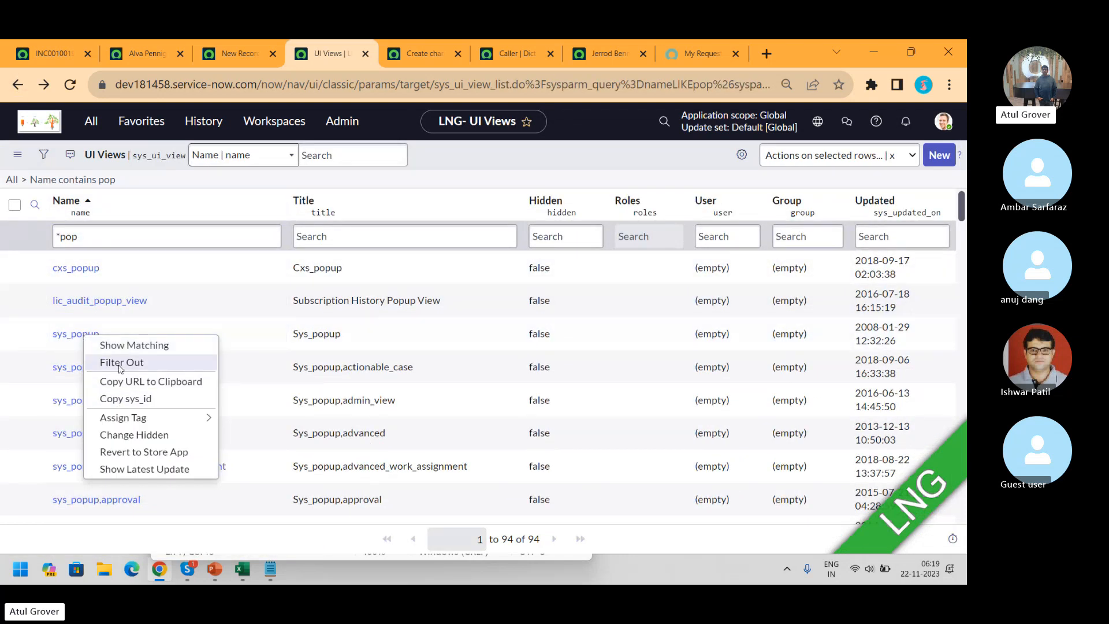
left_click(121, 349)
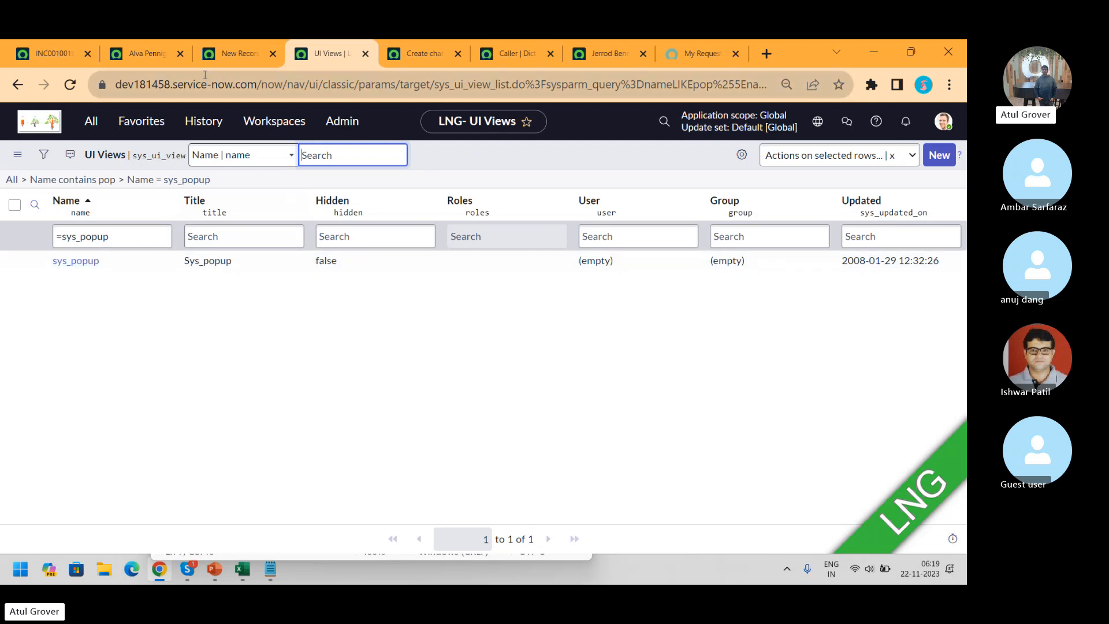
left_click(242, 53)
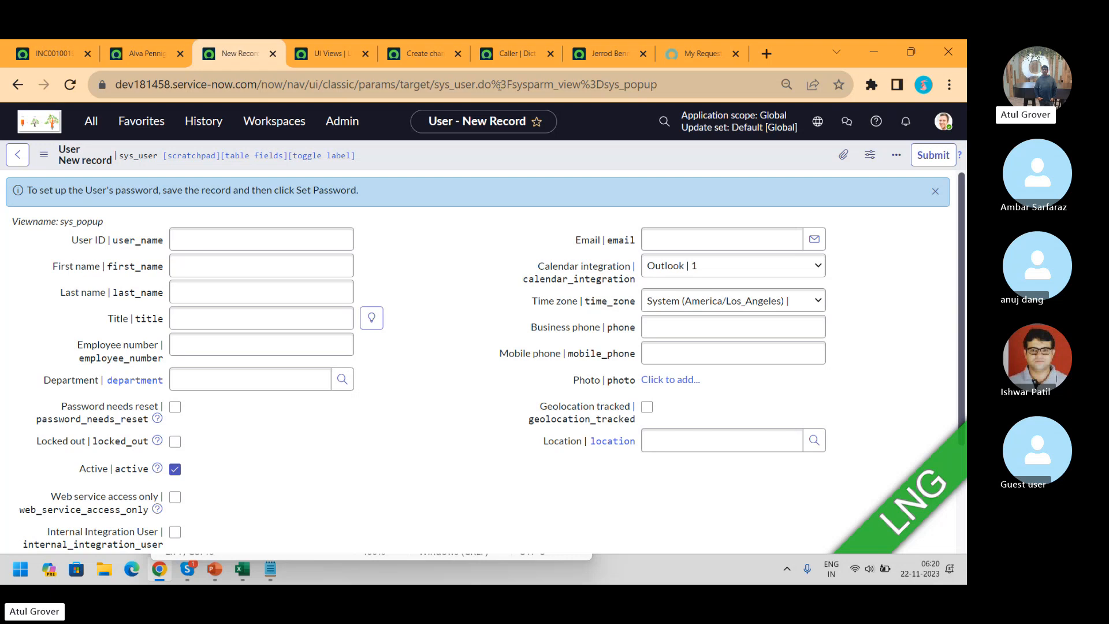
Return to incident INC0010019, dismiss its header menu, and bring the Inbound Action notes forward
left_click(651, 325)
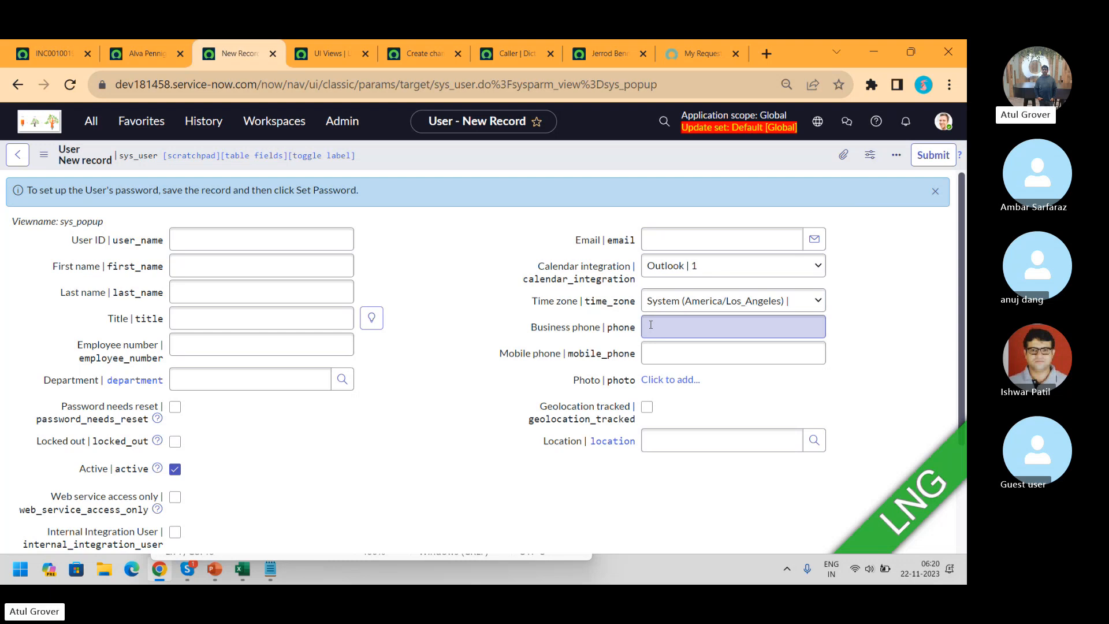
left_click(66, 57)
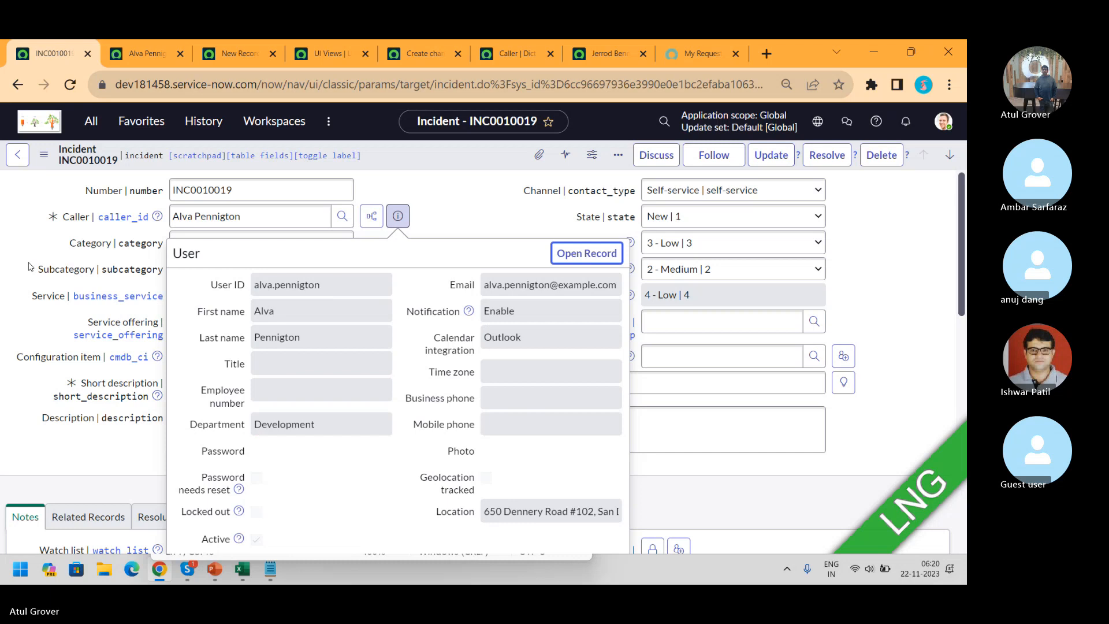
right_click(430, 160)
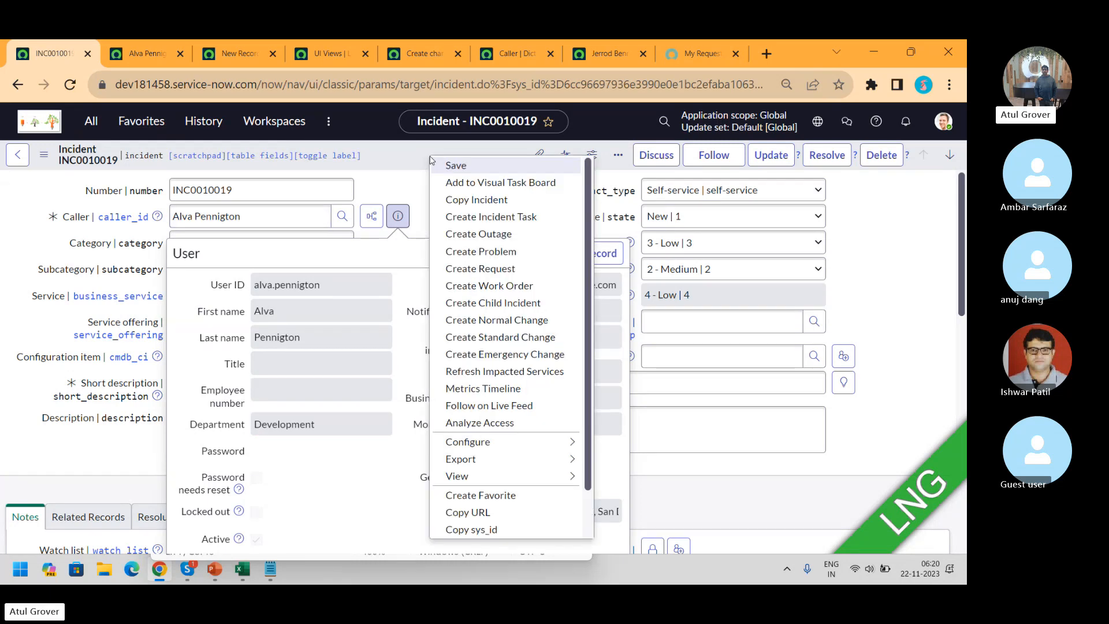
left_click(387, 184)
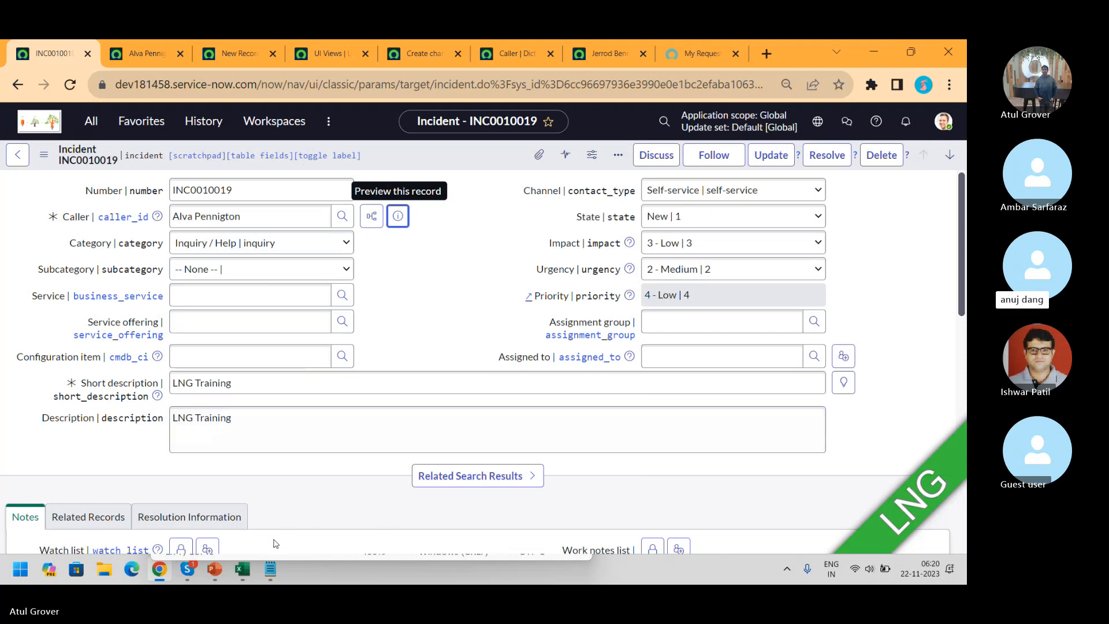
mouse_move(266, 573)
left_click(269, 571)
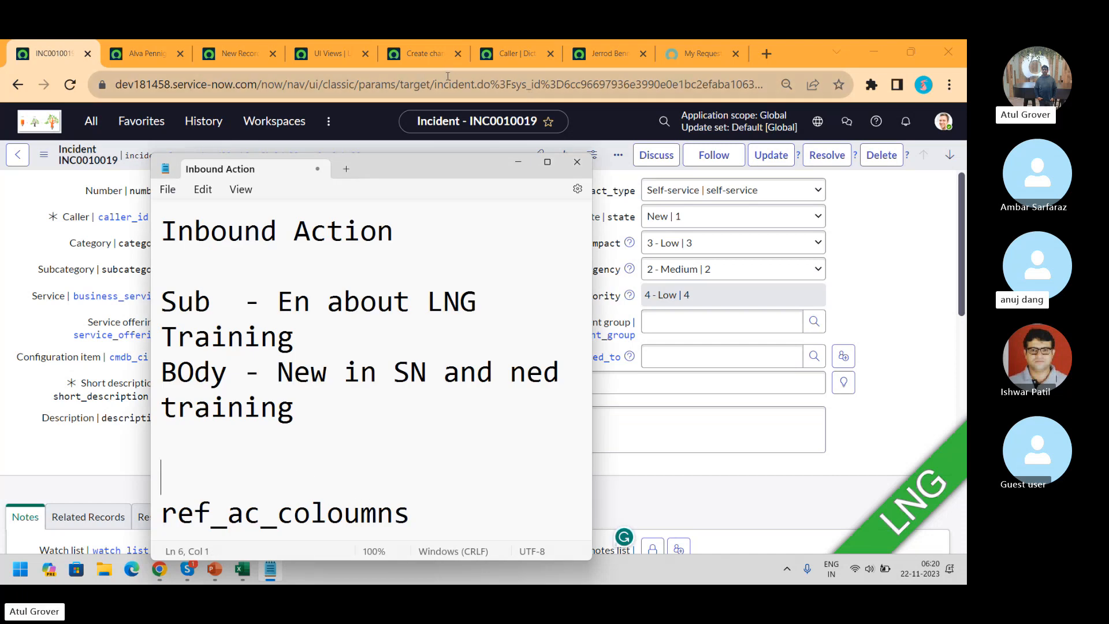
Copy the blank user form's address and paste it into the Inbound Action notes
left_click(530, 93)
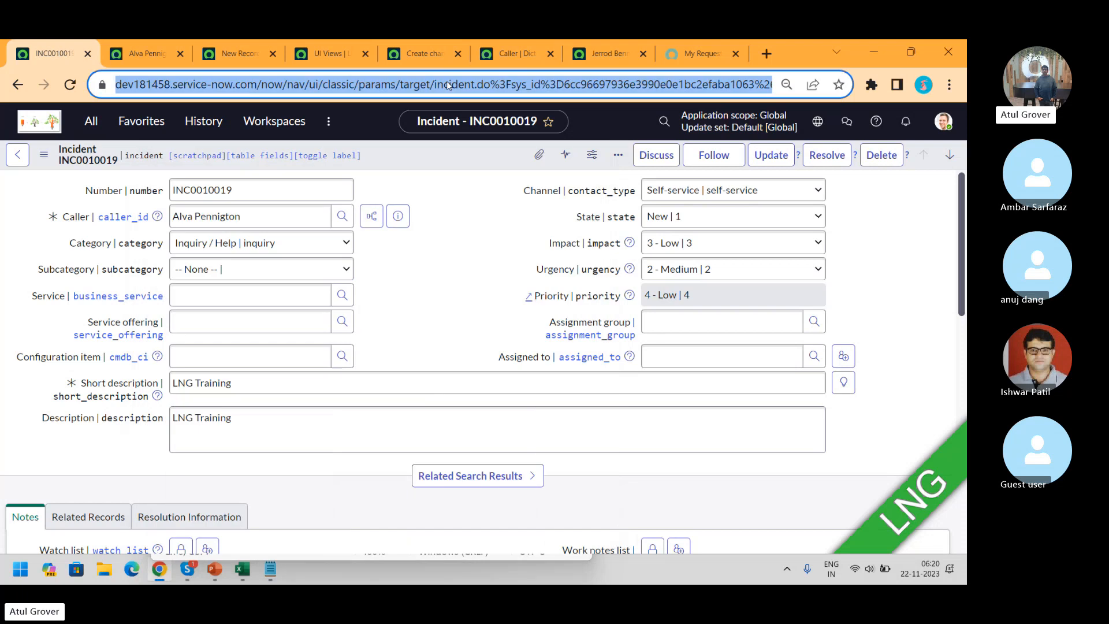
left_click(230, 53)
left_click(293, 93)
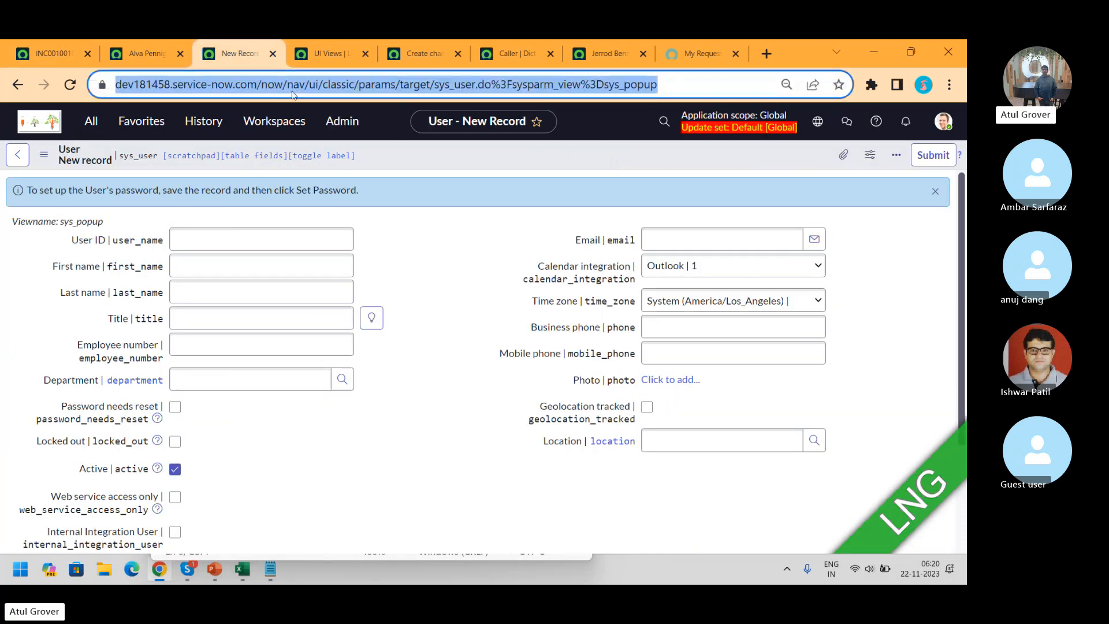
key("ctrl+c")
key("alt+Tab")
key("ctrl+v")
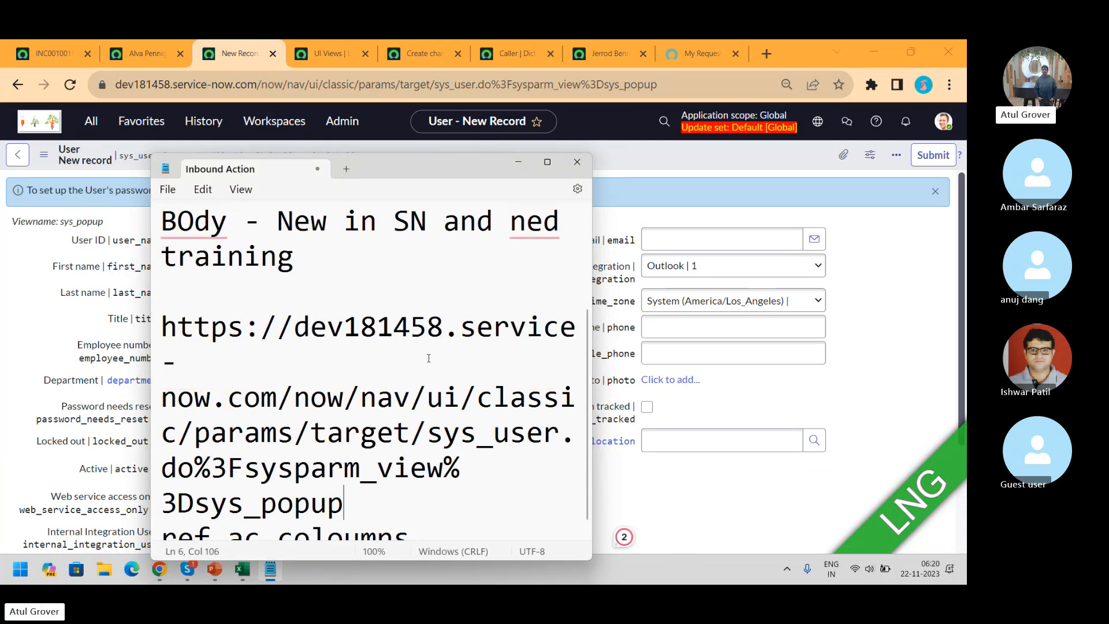
Rewrite the pasted URL as sys_user.do?sysparm_view=sys_popup, fixing the sys_piopup typo
left_click(294, 397)
left_click_drag(294, 398, 424, 434)
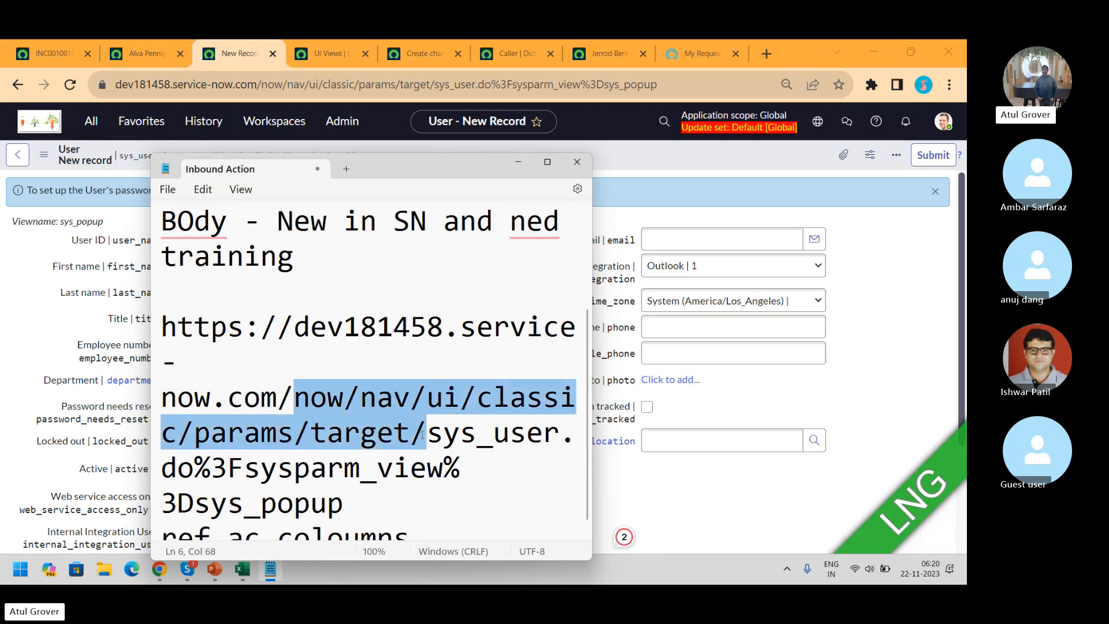
key("BackSpace")
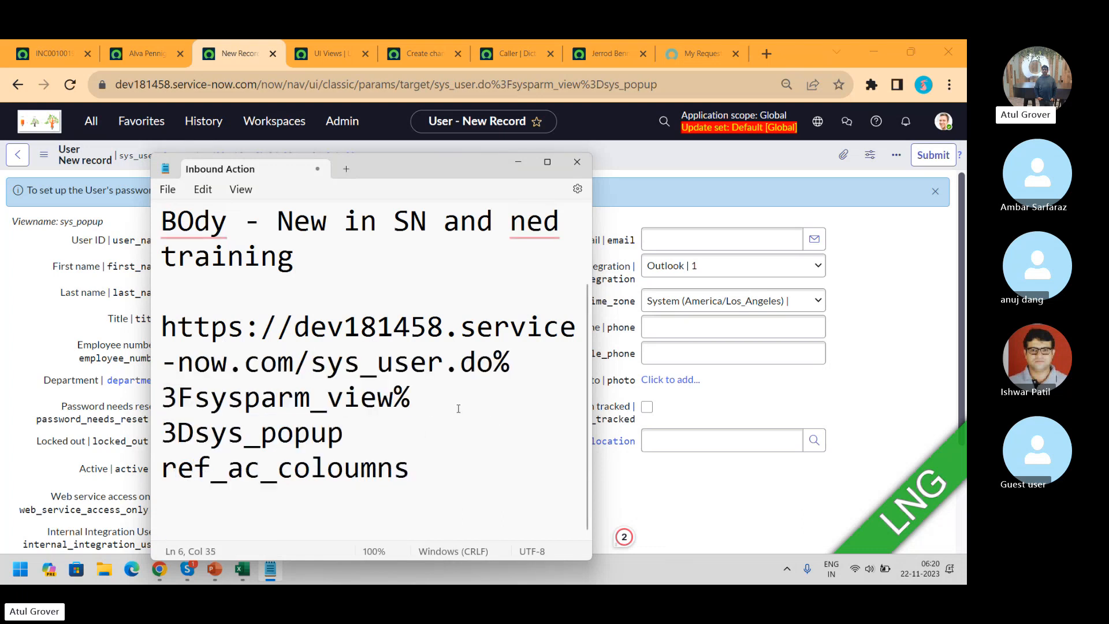
left_click_drag(493, 363, 492, 458)
key("BackSpace")
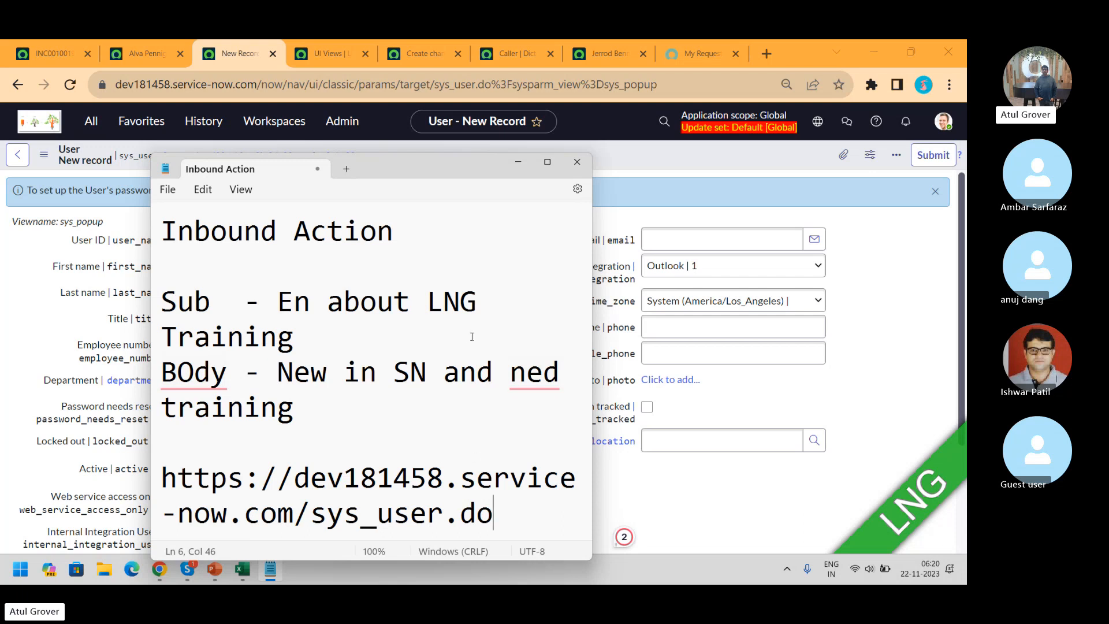
type("?sys")
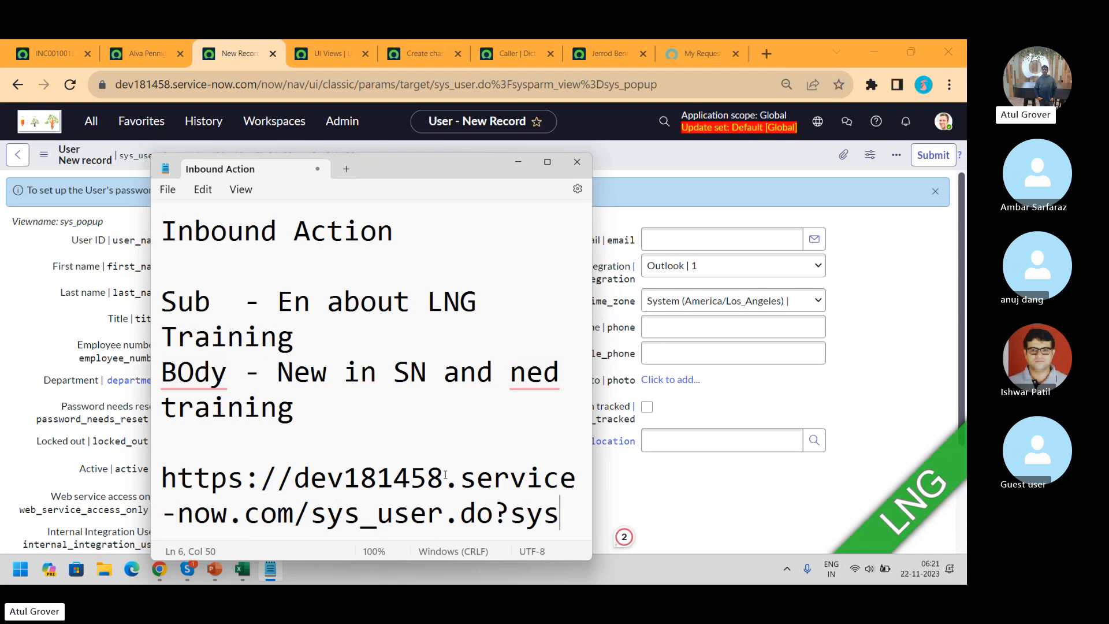
type("parm")
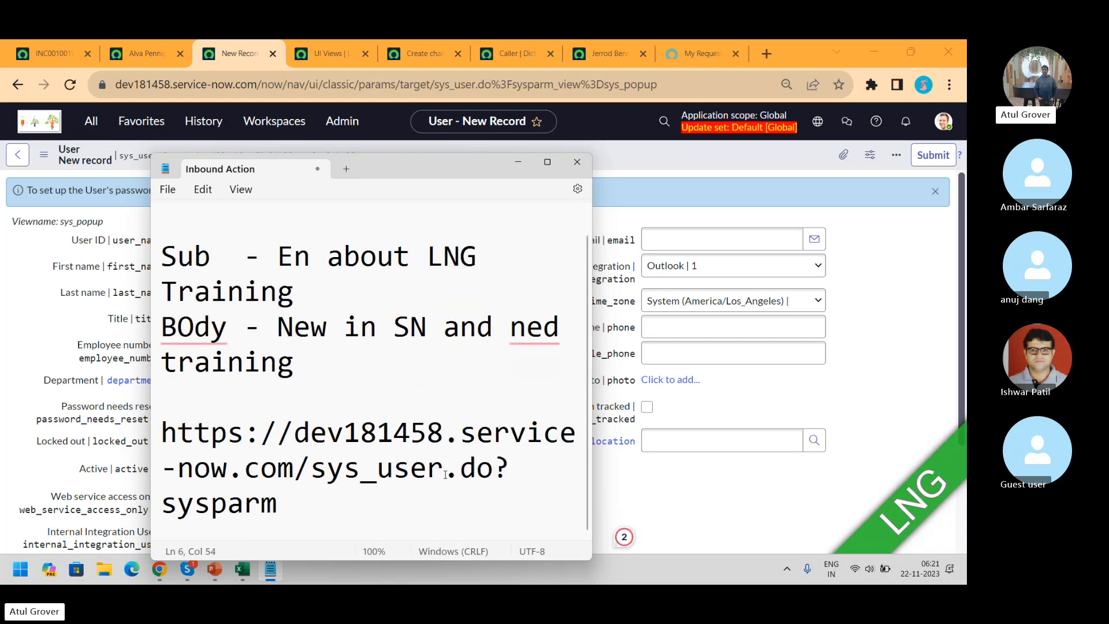
type("_")
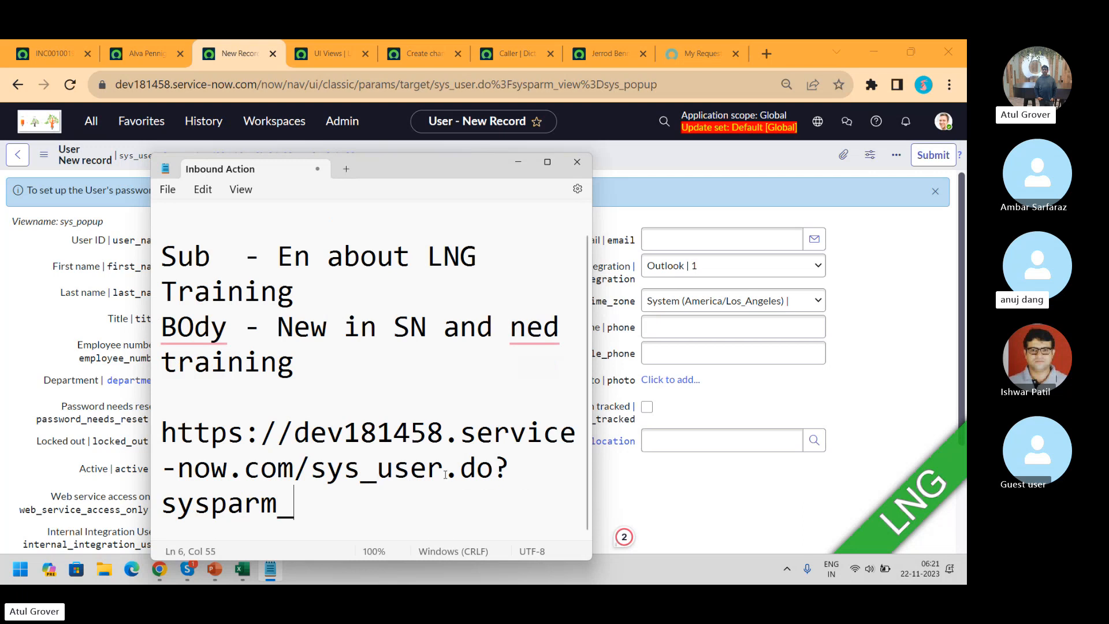
type("view")
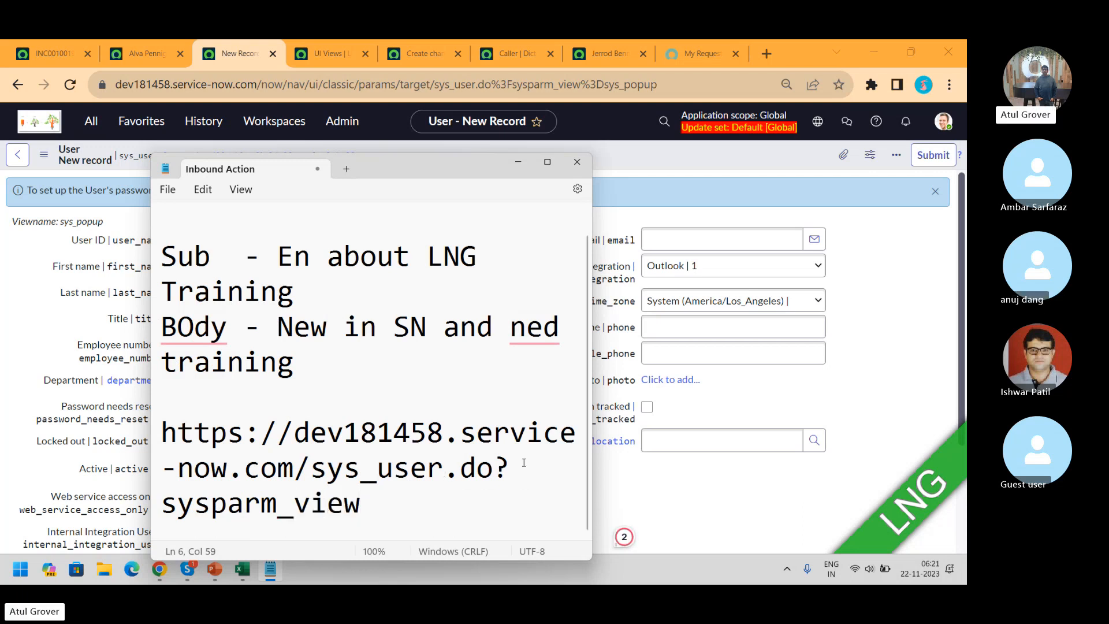
type("=sy")
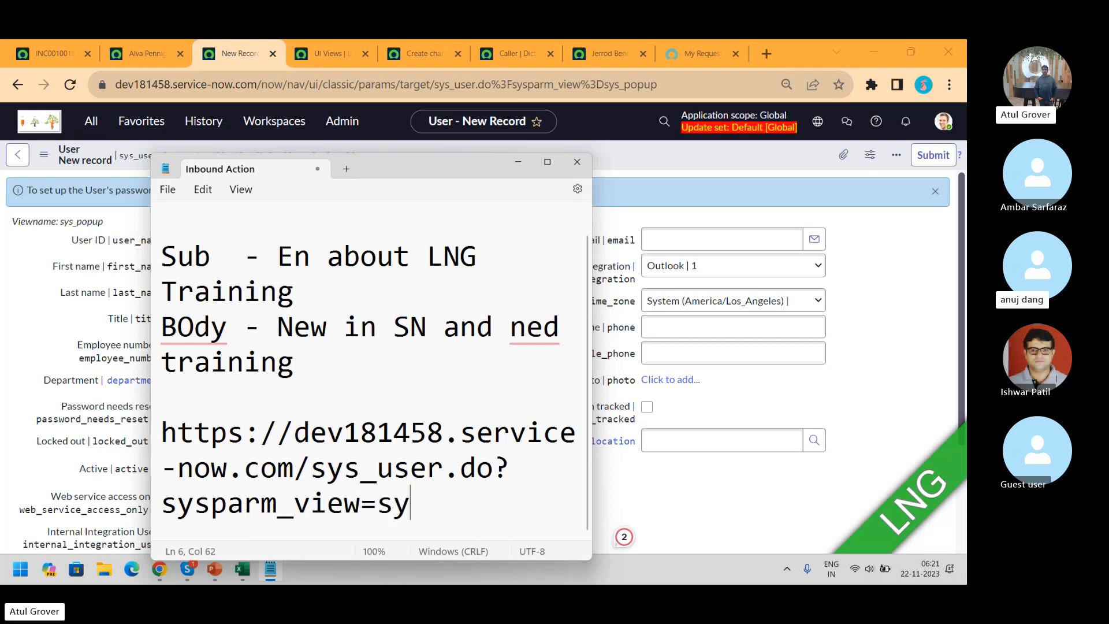
type("s_piopup")
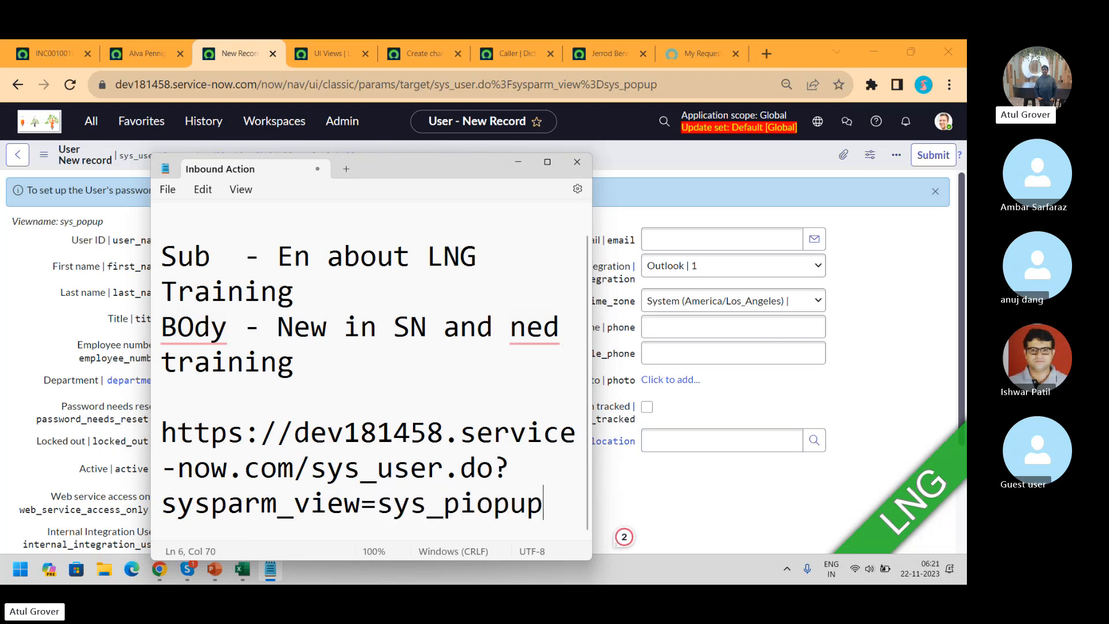
key("Left")
key("Left")
key("Left")
key("Left")
key("BackSpace")
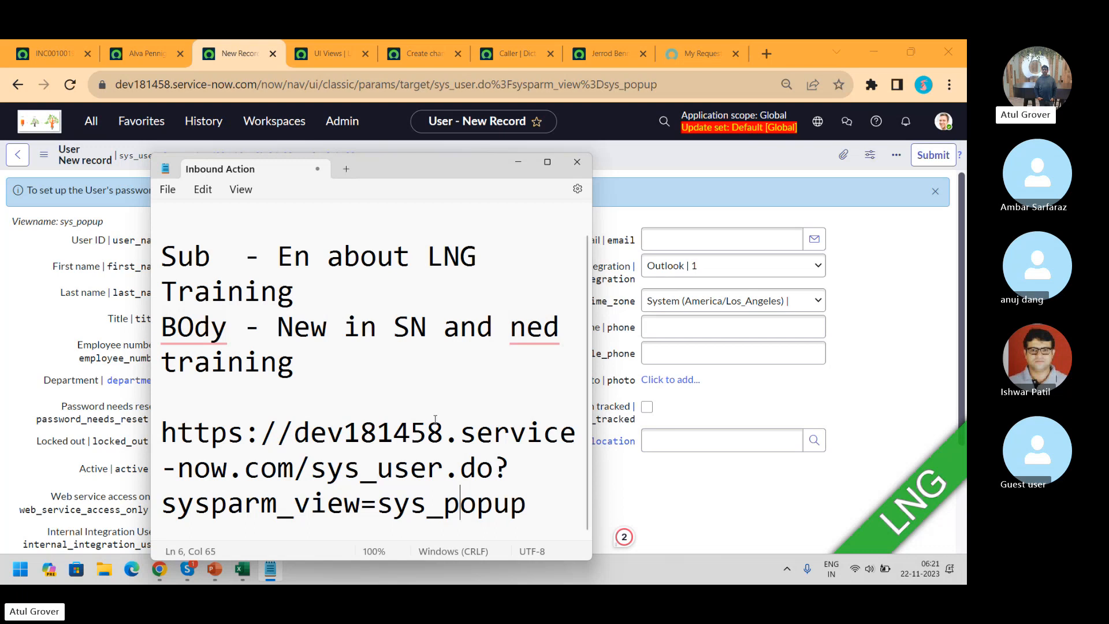
left_click_drag(444, 433, 349, 449)
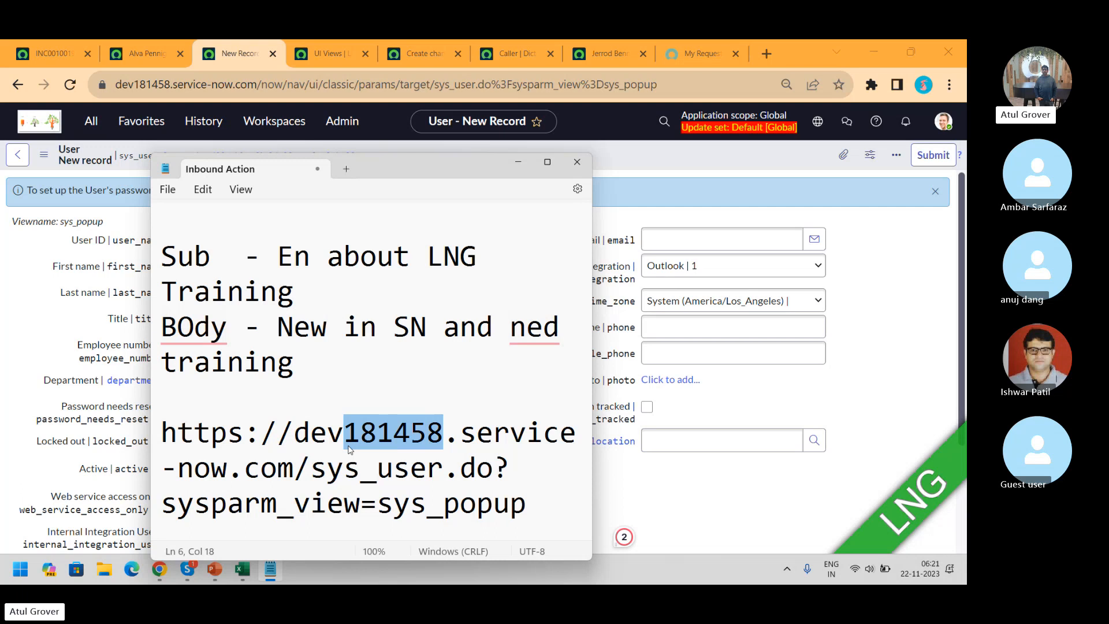
key("alt+Tab")
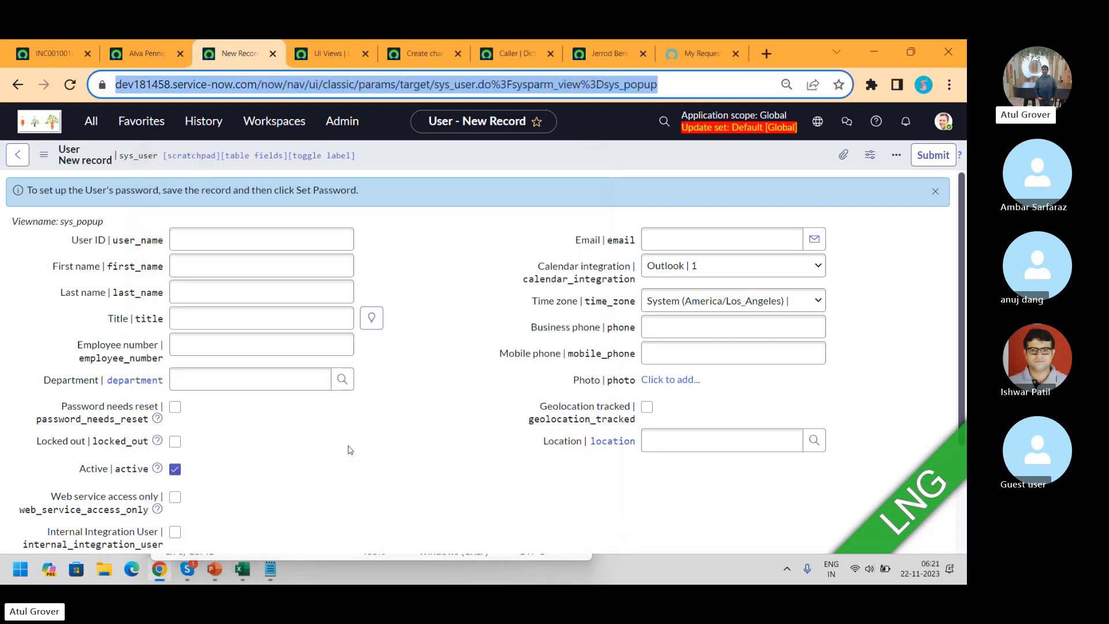
Use Personalize Form on INC0010019 to untick Channel, Parent Incident, Caused by Change and Assignment group
left_click(70, 52)
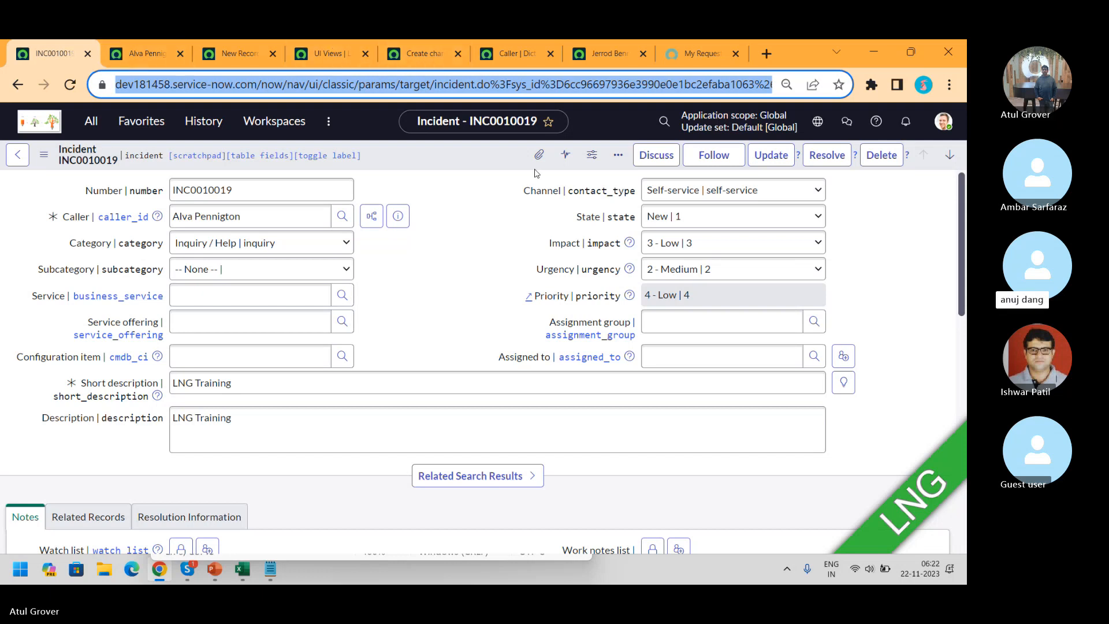
left_click(619, 155)
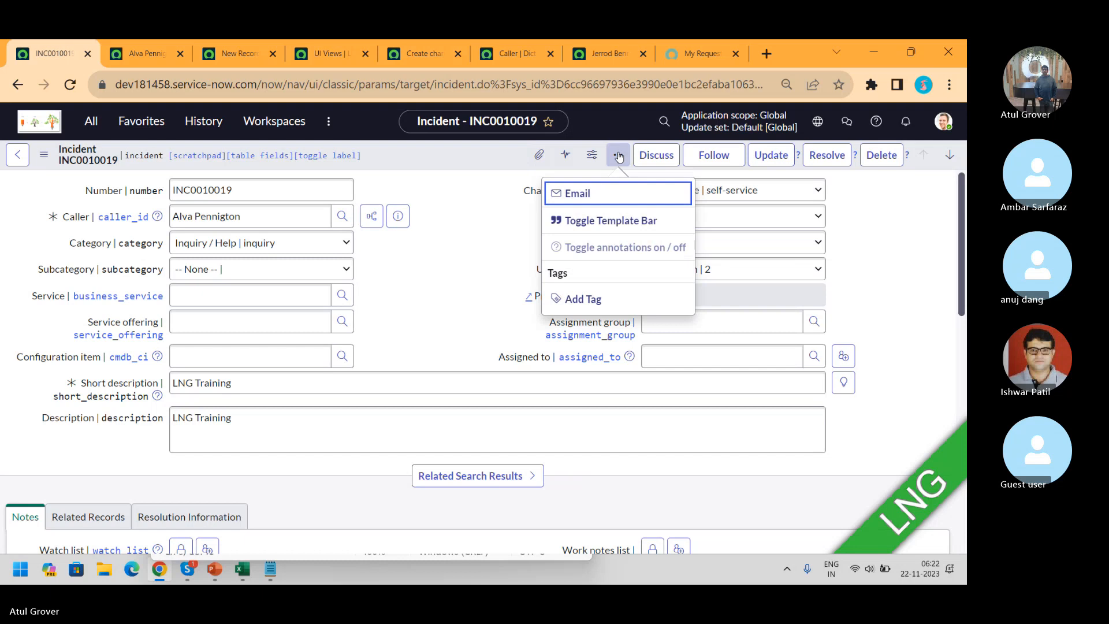
left_click(593, 156)
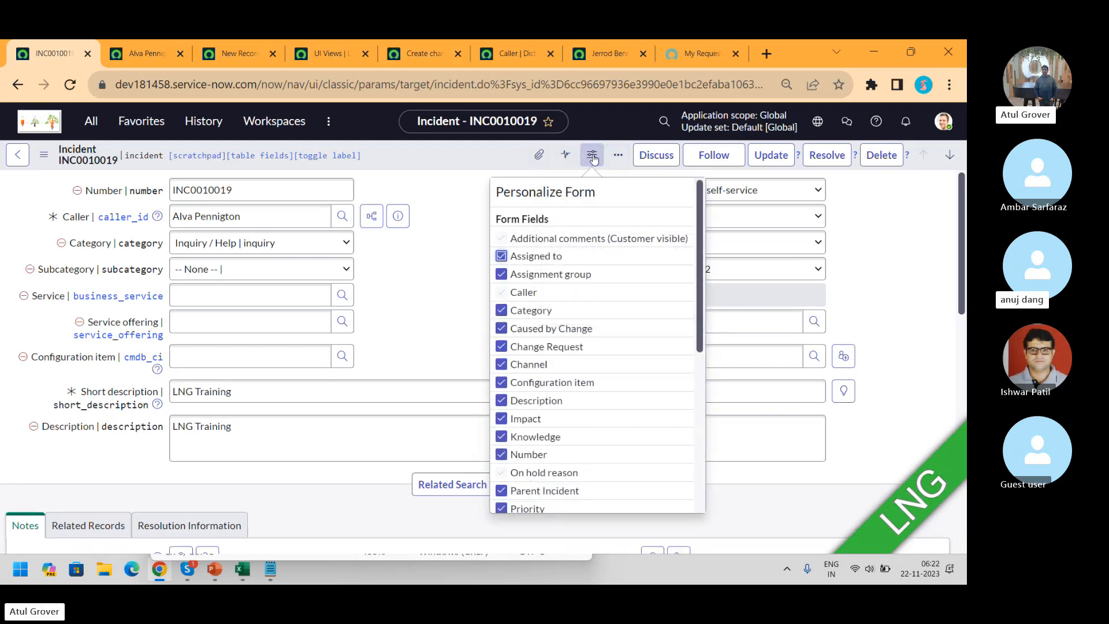
left_click(502, 365)
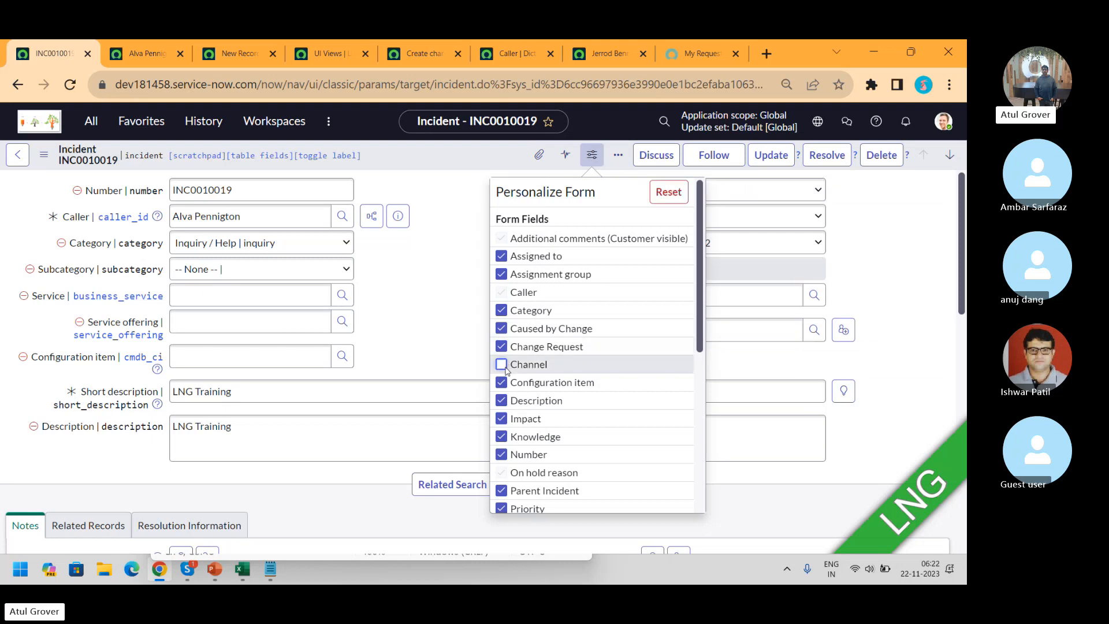
left_click(501, 492)
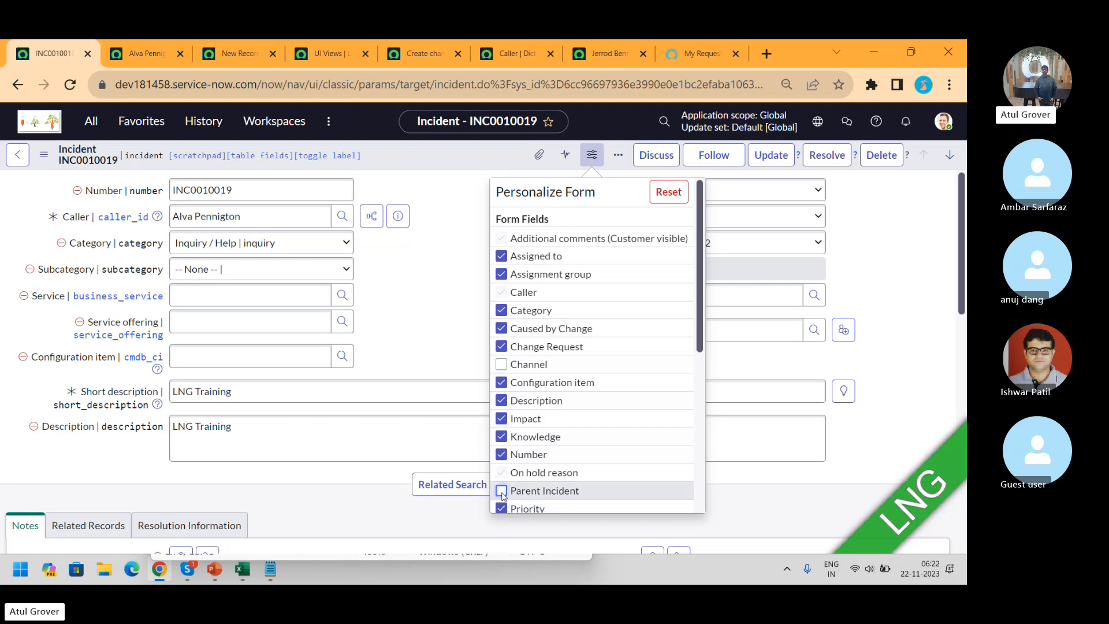
left_click(501, 329)
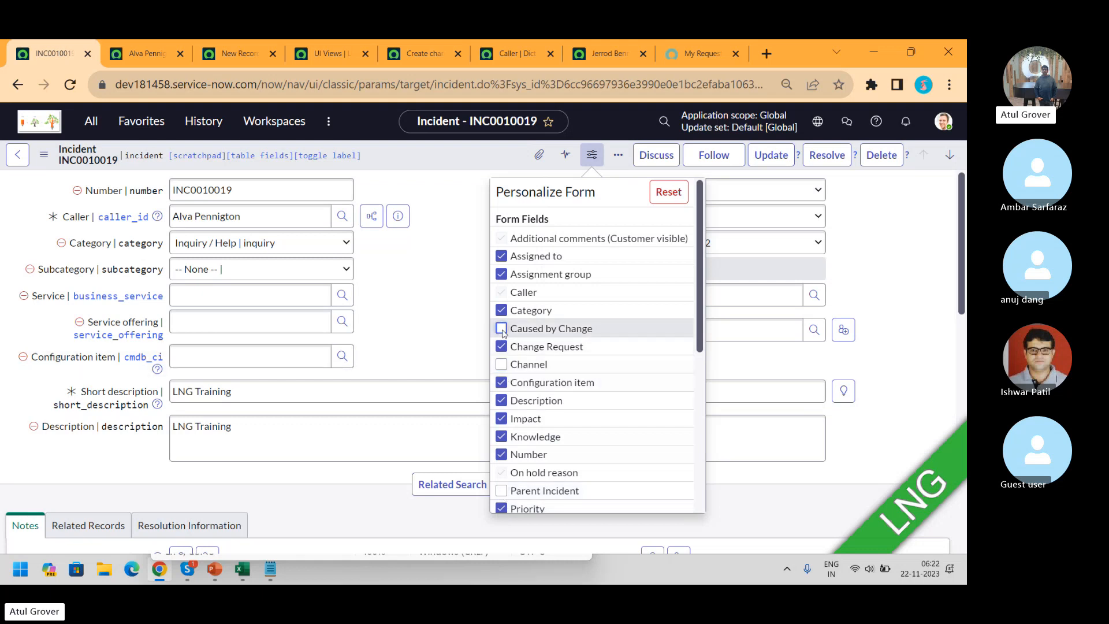
left_click(502, 274)
left_click(445, 280)
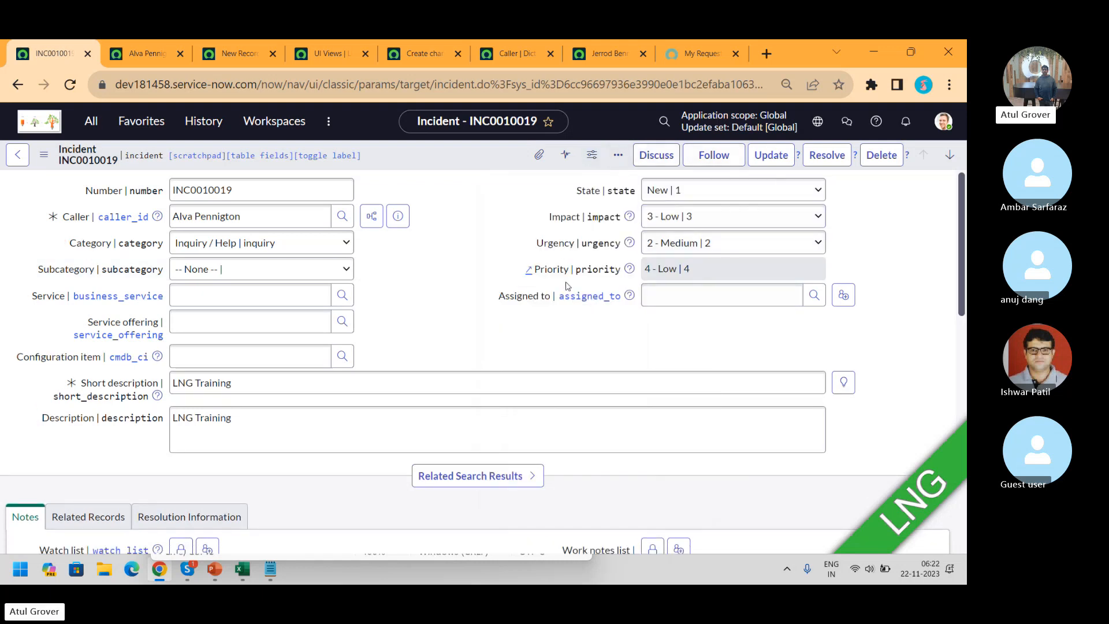
Reset the incident form's personalized field list to the default layout
left_click(591, 155)
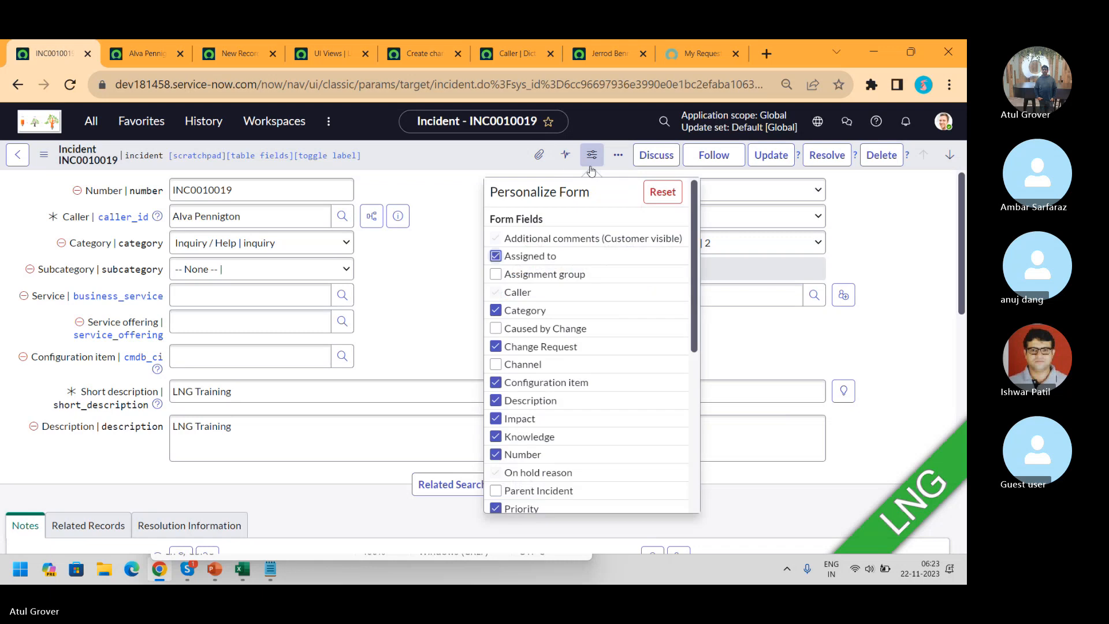
left_click(468, 305)
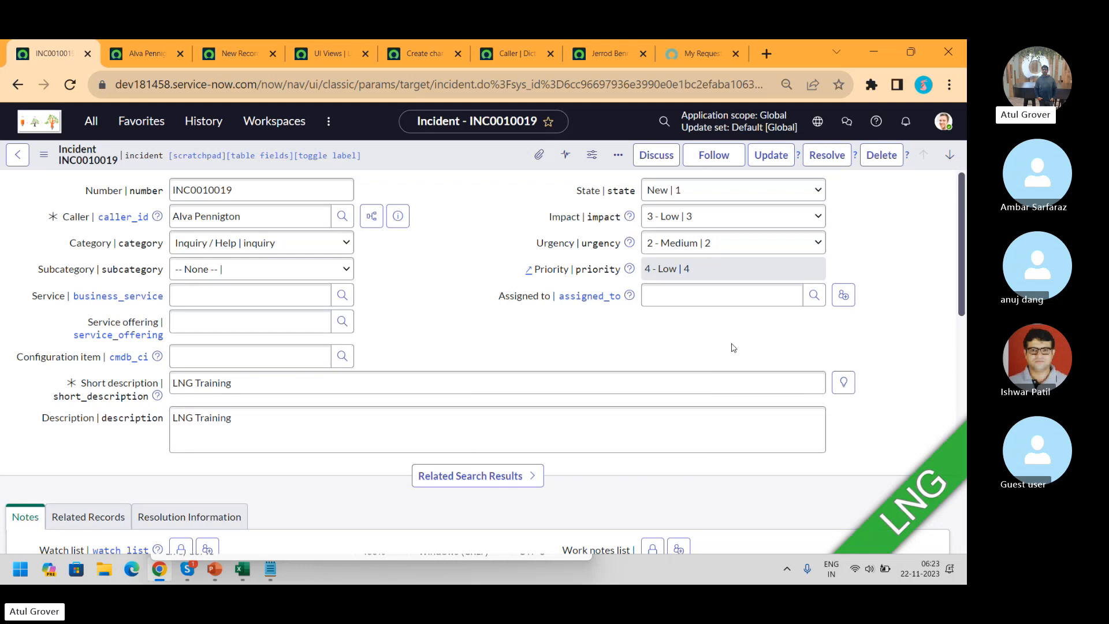
left_click(591, 154)
left_click_drag(694, 286, 676, 471)
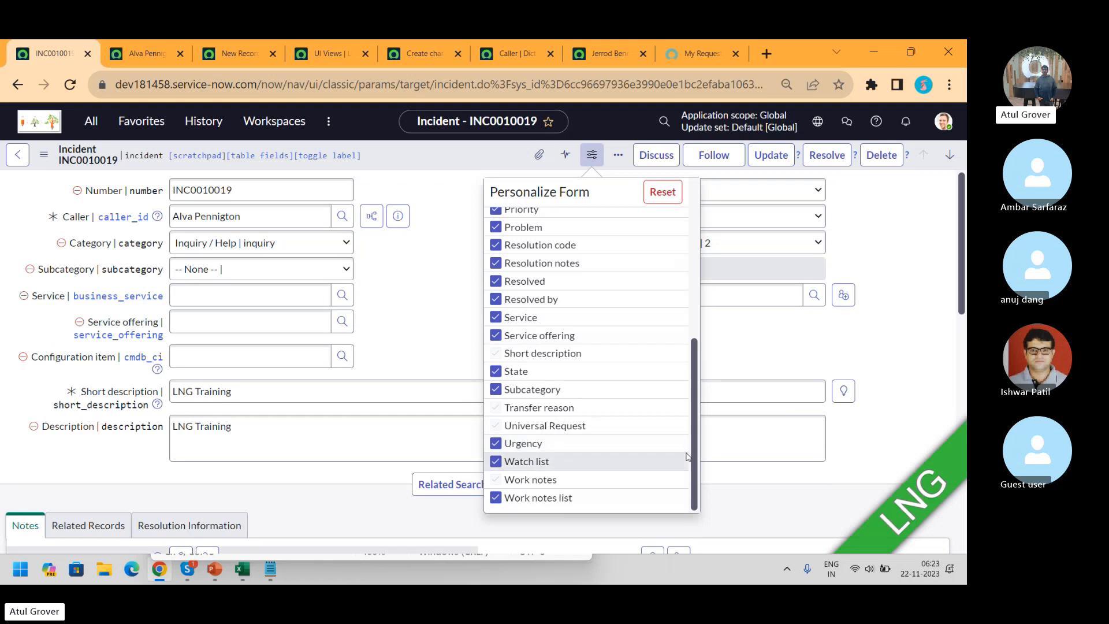
left_click_drag(695, 461, 725, 249)
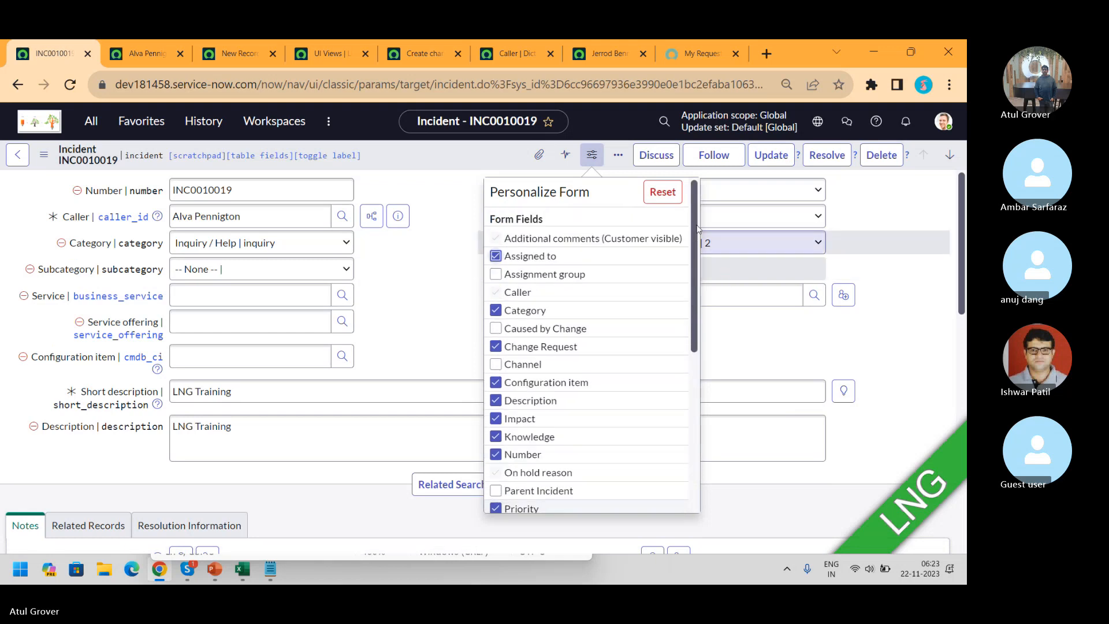
left_click(662, 193)
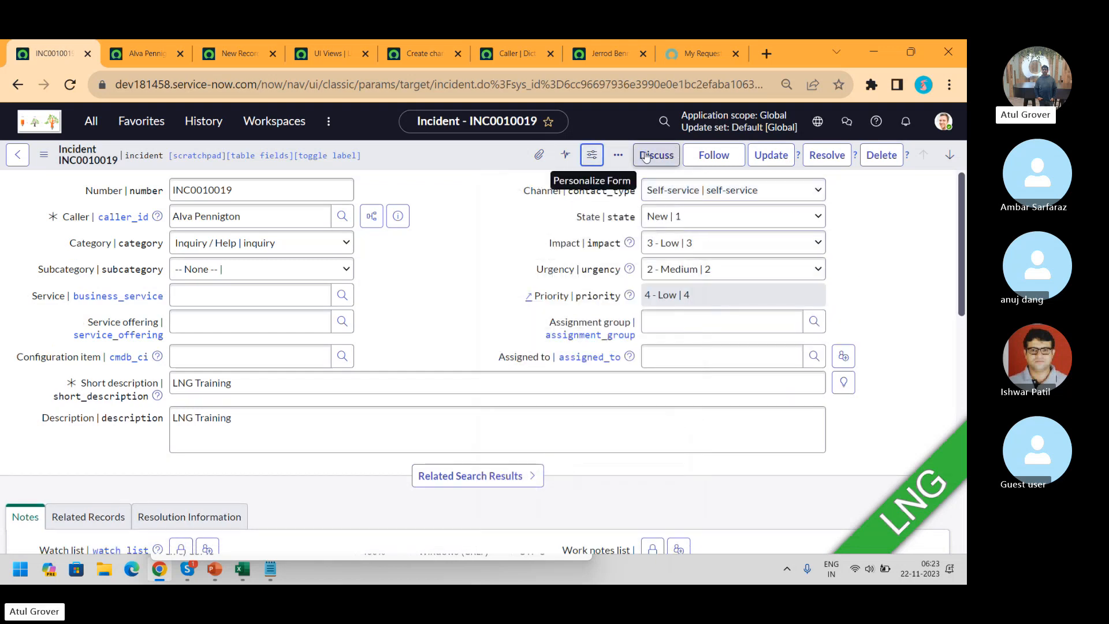
Reopen the field list and confirm every field is ticked again
left_click(592, 156)
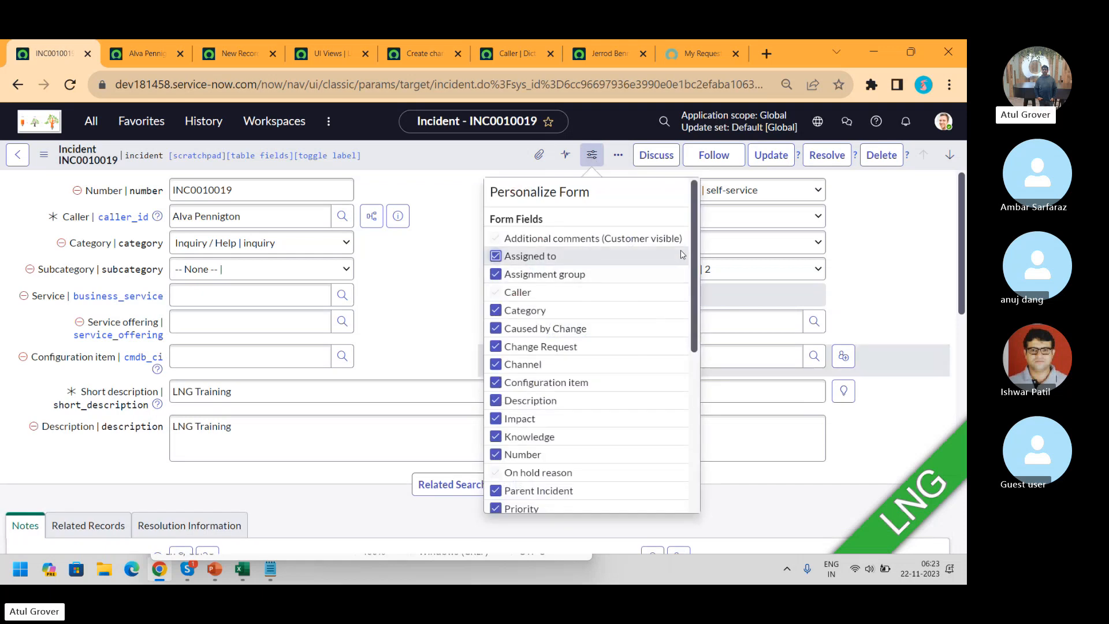
left_click_drag(695, 259, 674, 426)
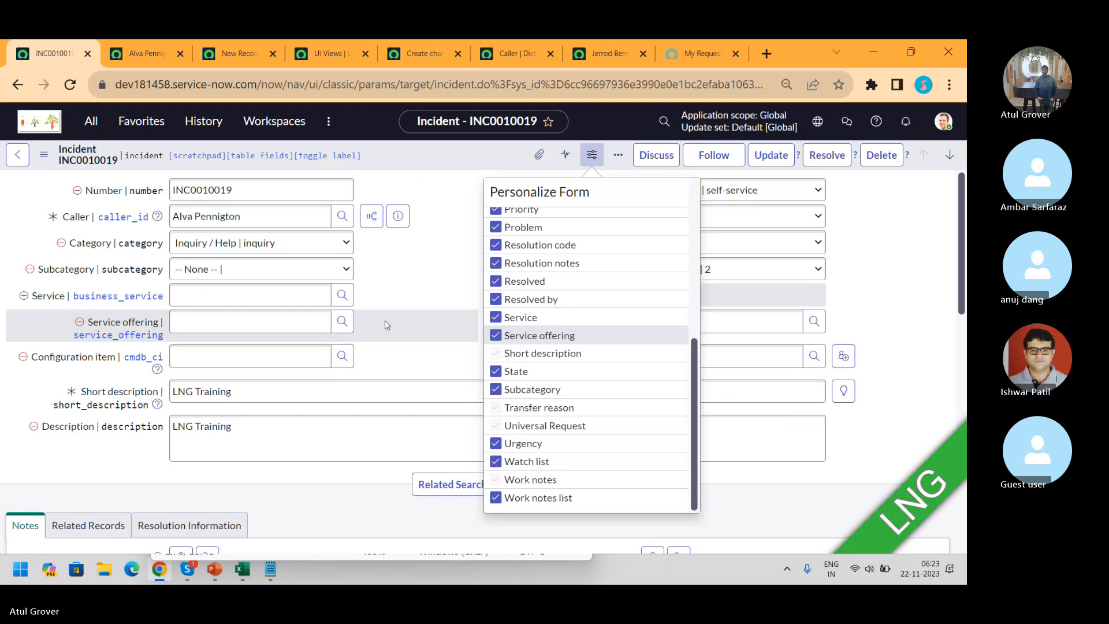
left_click(410, 283)
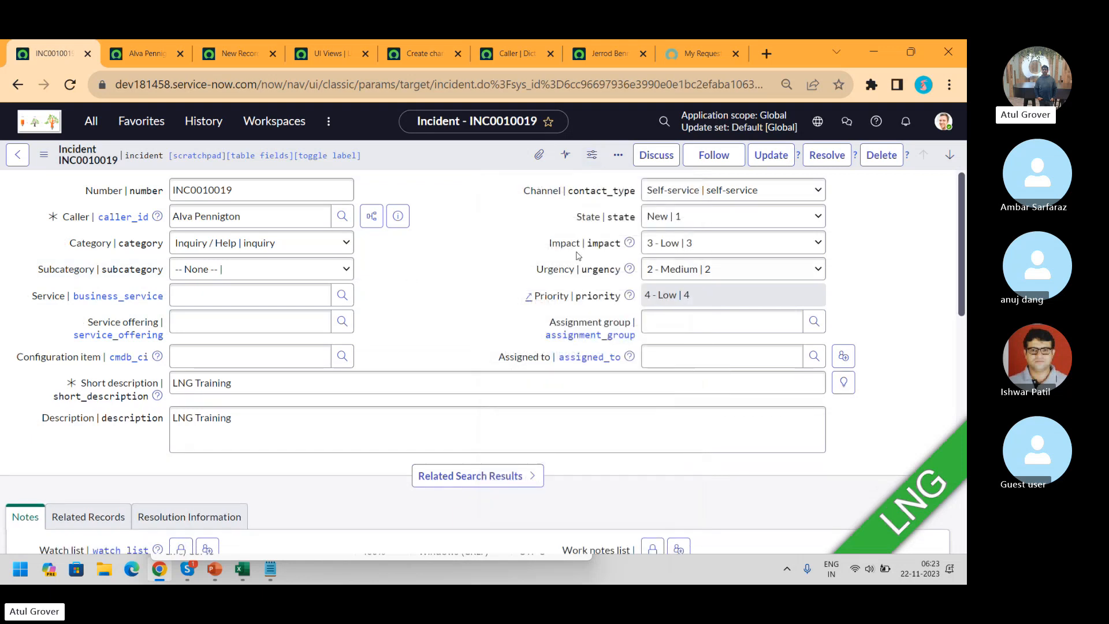
left_click(593, 156)
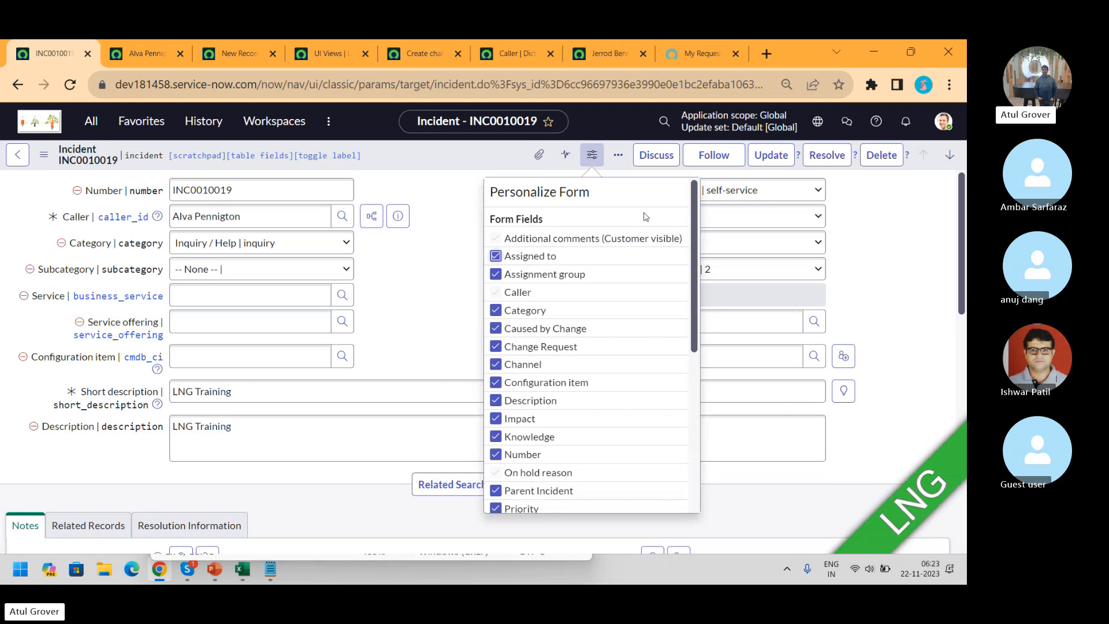
left_click_drag(695, 291, 691, 466)
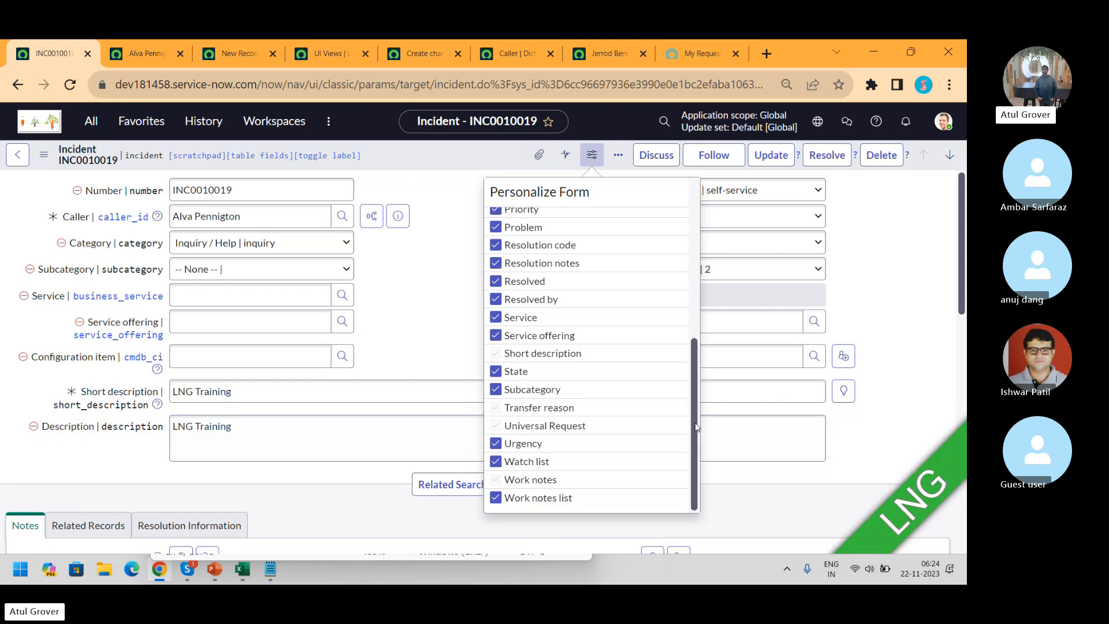
left_click_drag(695, 428, 697, 246)
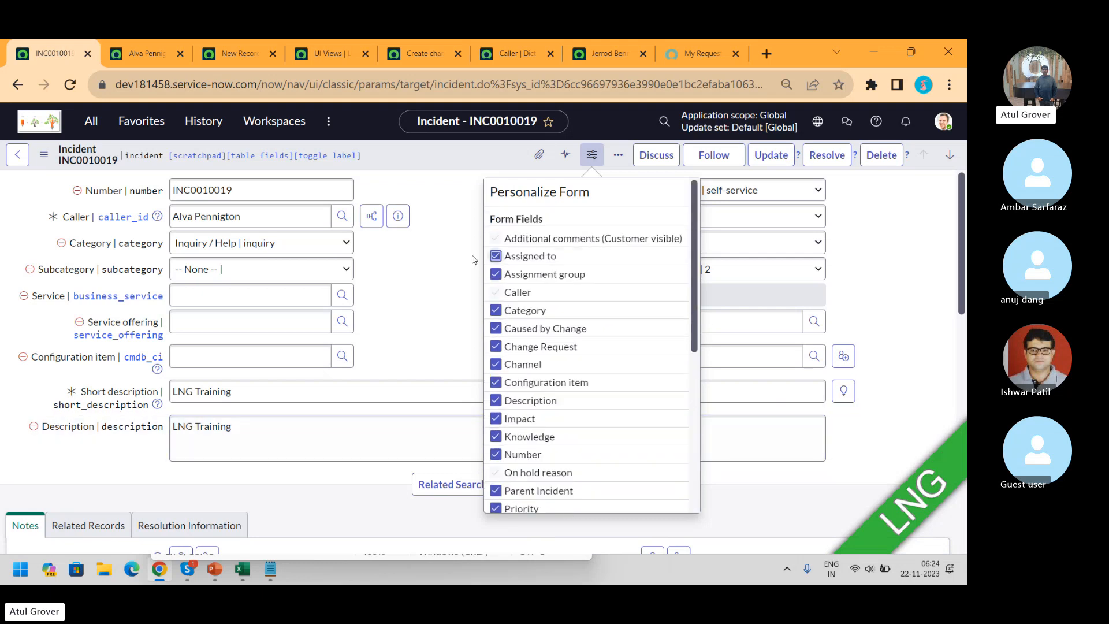
Close the Personalize Form panel and switch to the ITSM Batch2 Skype call window
left_click(417, 271)
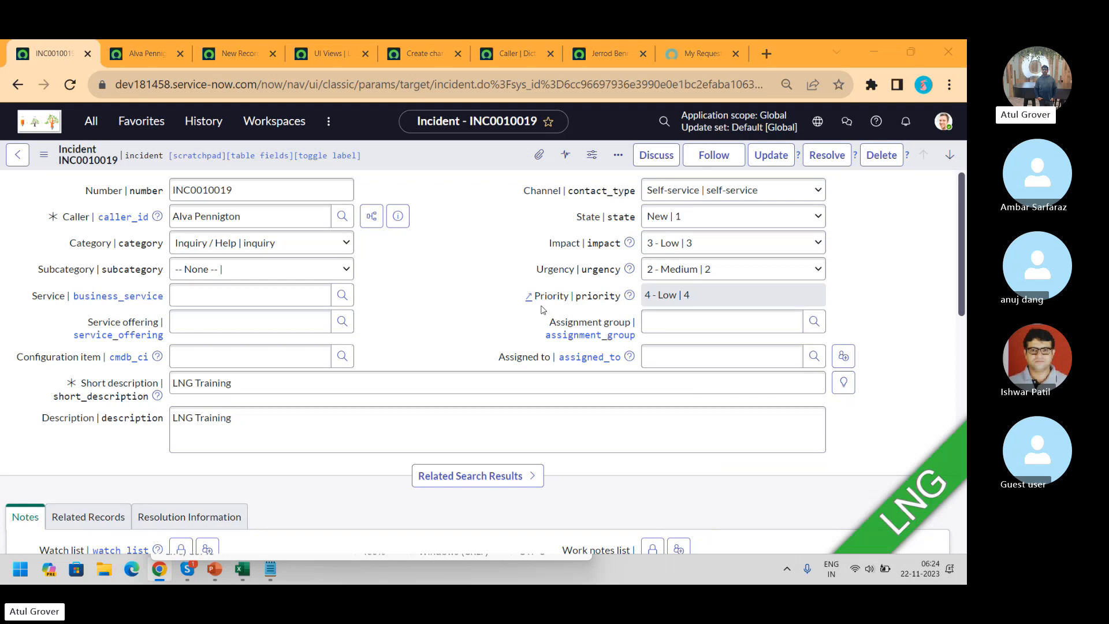
key("alt+Tab")
key("alt+Tab")
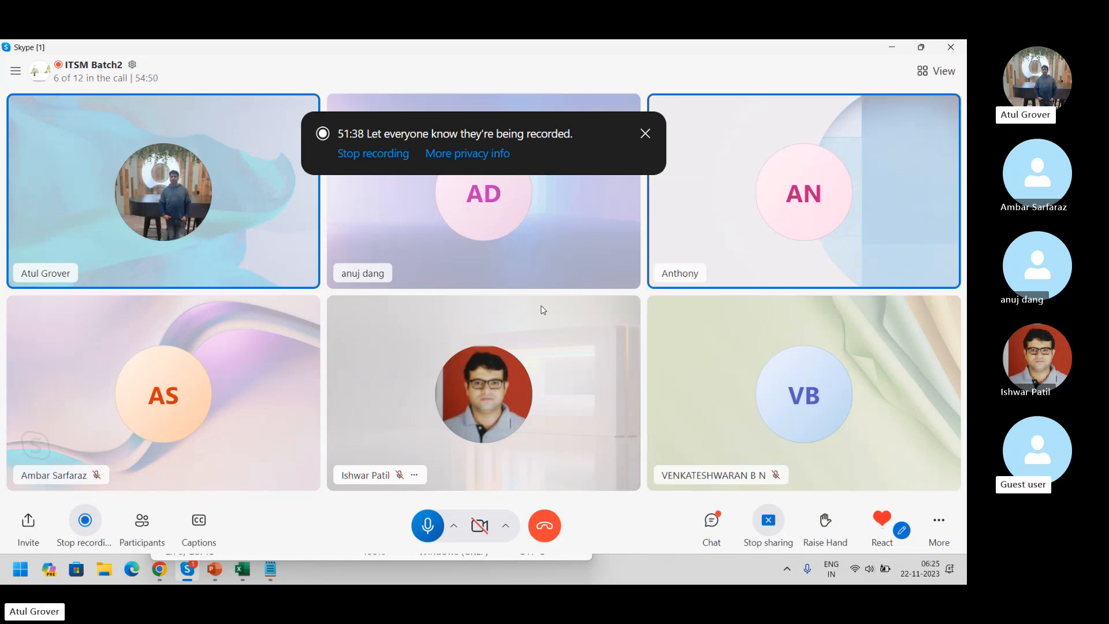
Switch from Skype back to ServiceNow incident INC0010019 in Chrome
key("alt+Tab")
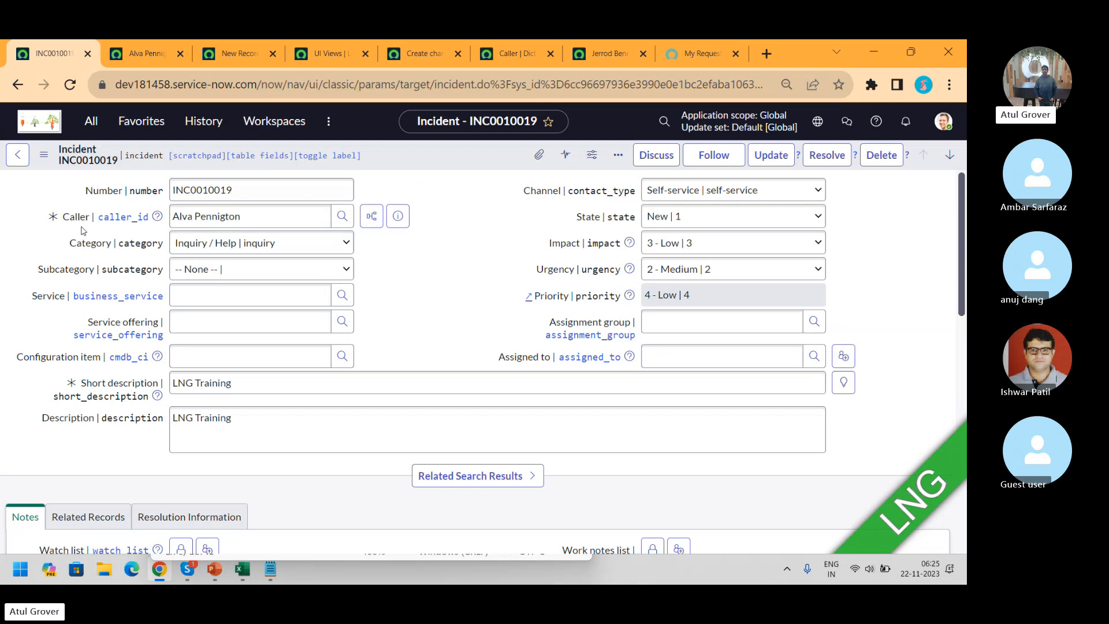
Dismiss the header menu and Personalize Form panel, then scroll down to Work notes and Activities
right_click(419, 158)
mouse_move(553, 462)
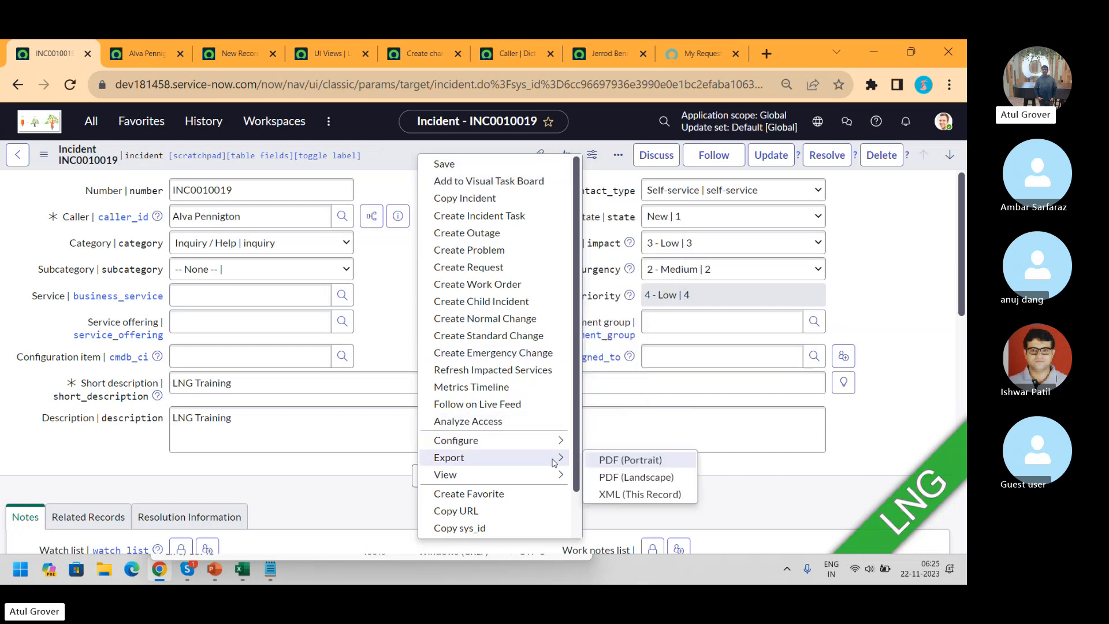
left_click(392, 257)
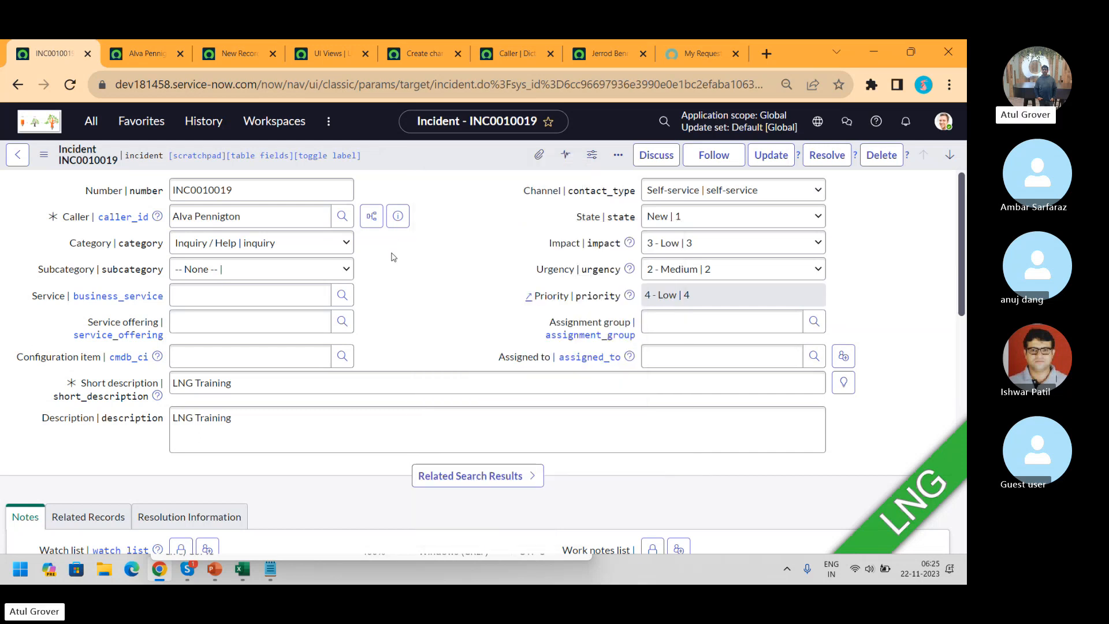
left_click(591, 157)
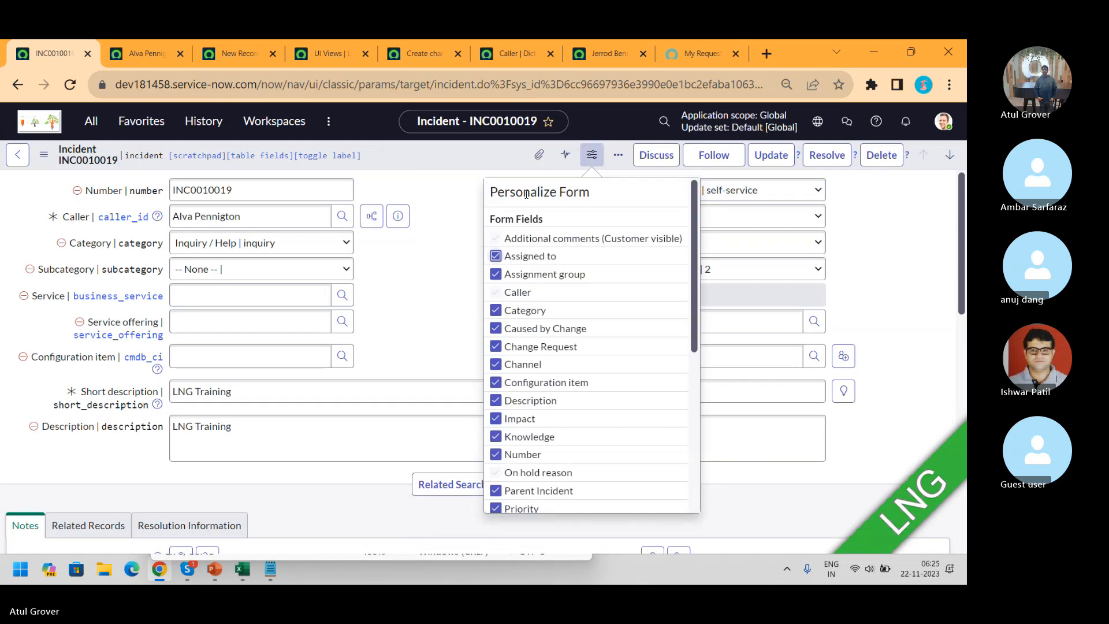
left_click(398, 314)
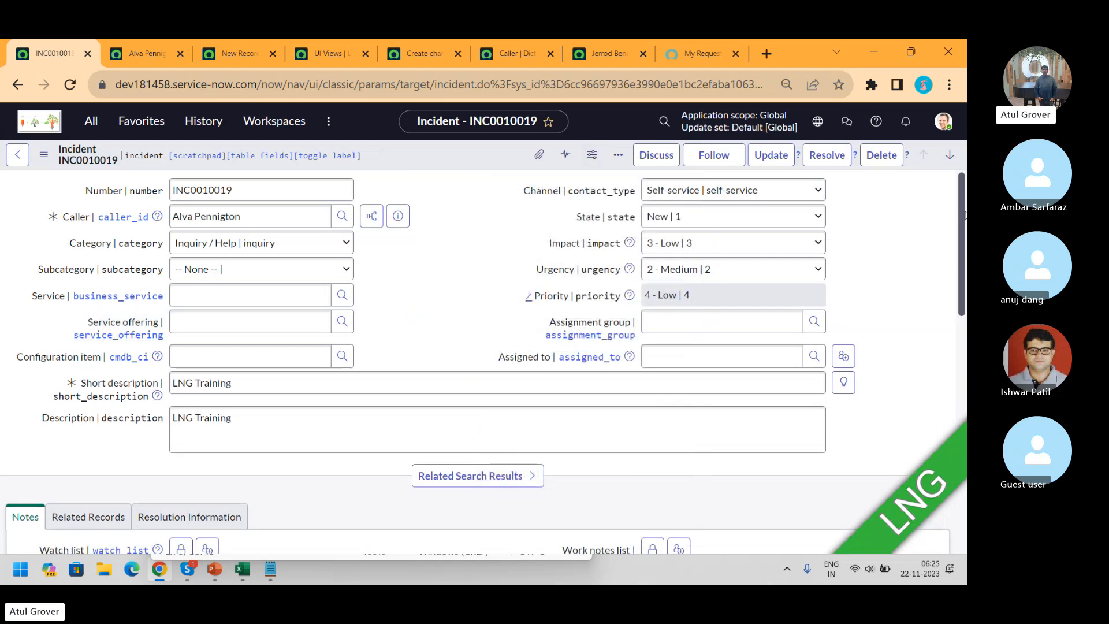
left_click_drag(963, 220, 964, 319)
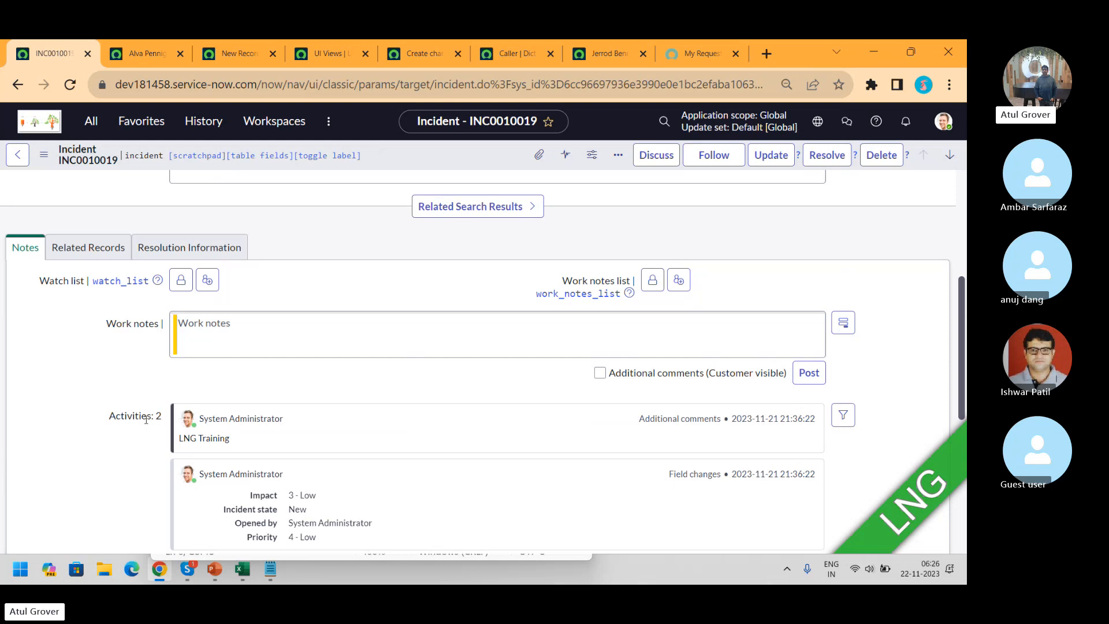
Uncheck Resolution notes and Opened by in the activity filter, then leave for 'Configure available fields'
left_click(847, 416)
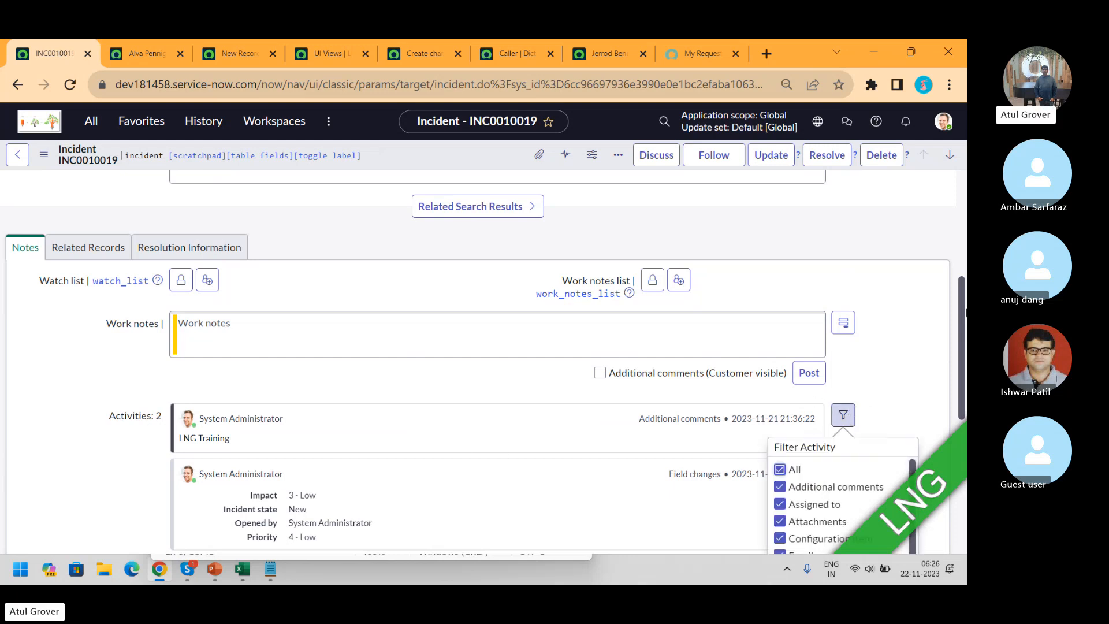
scroll(965, 301, "down", 5)
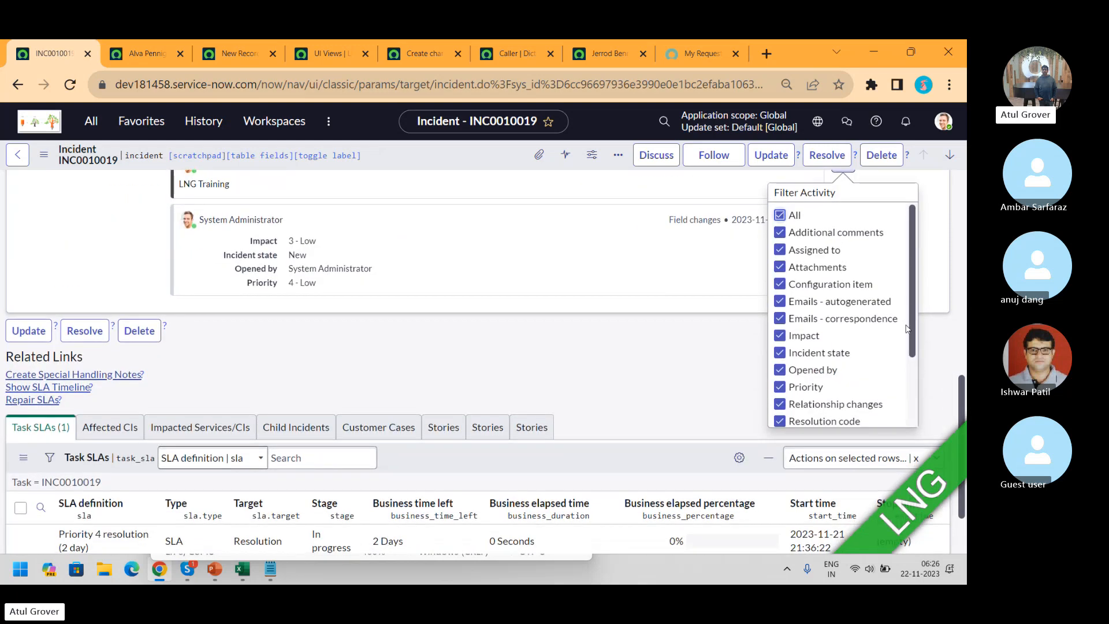
scroll(916, 361, "down", 3)
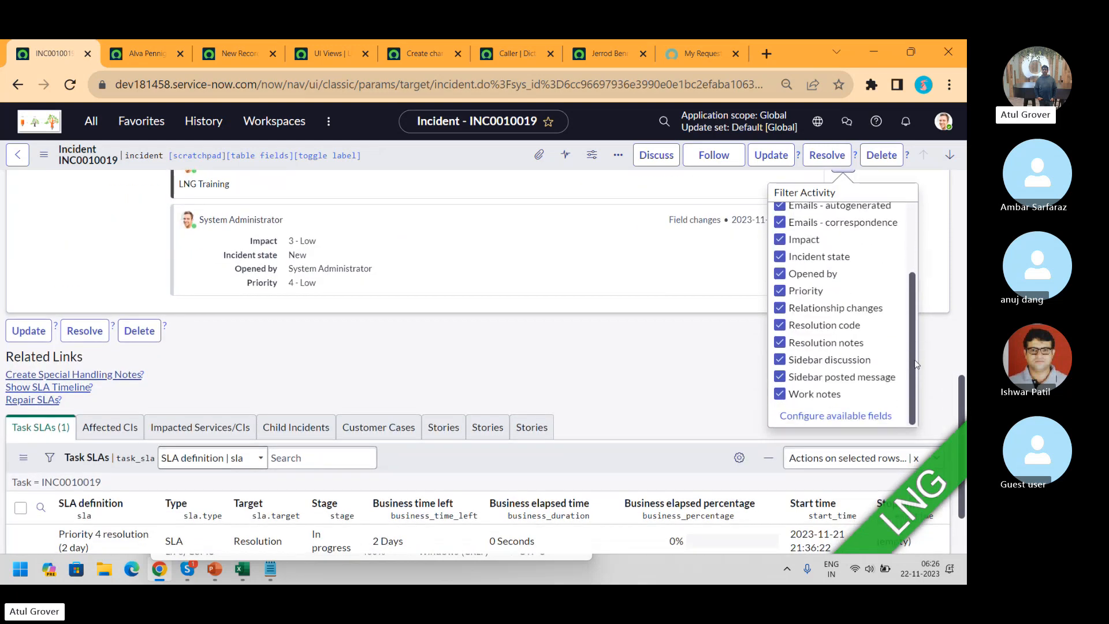
left_click(781, 344)
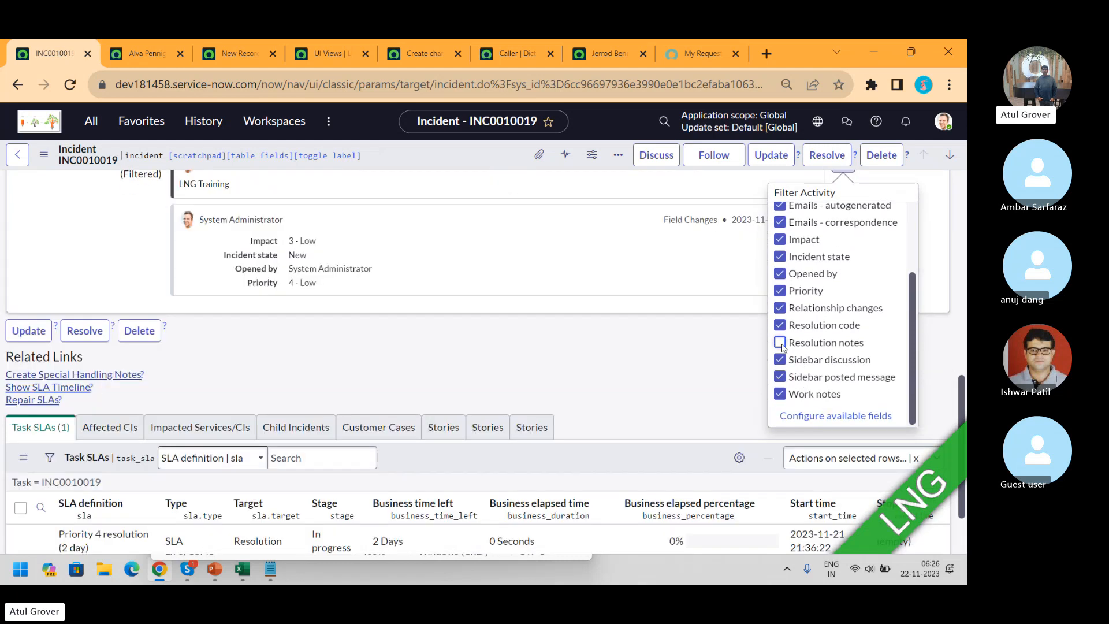
left_click(781, 274)
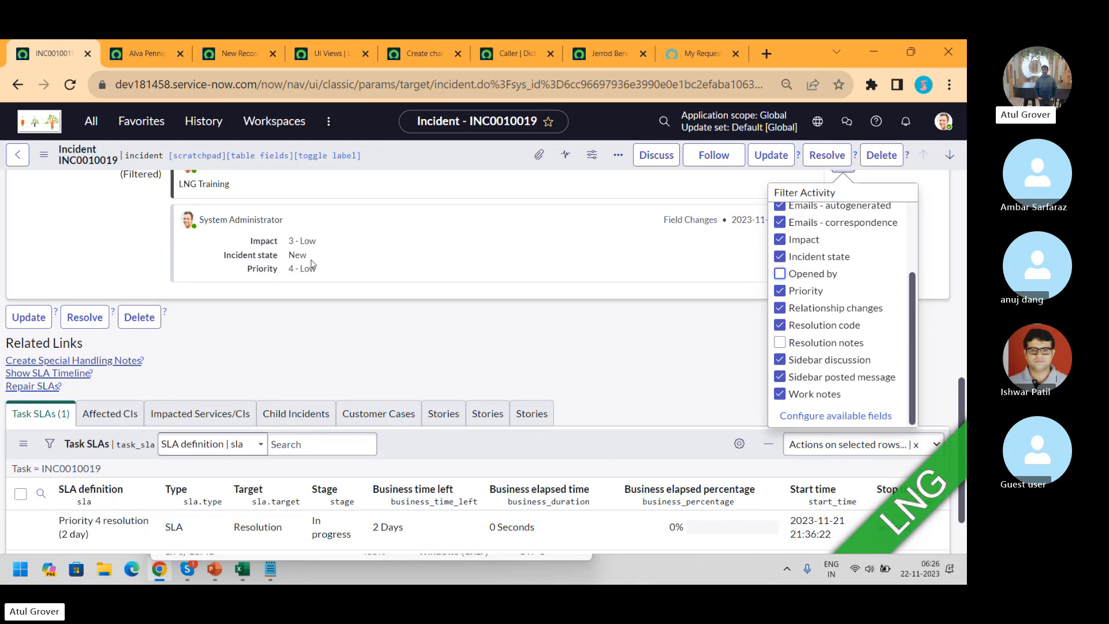
left_click(835, 417)
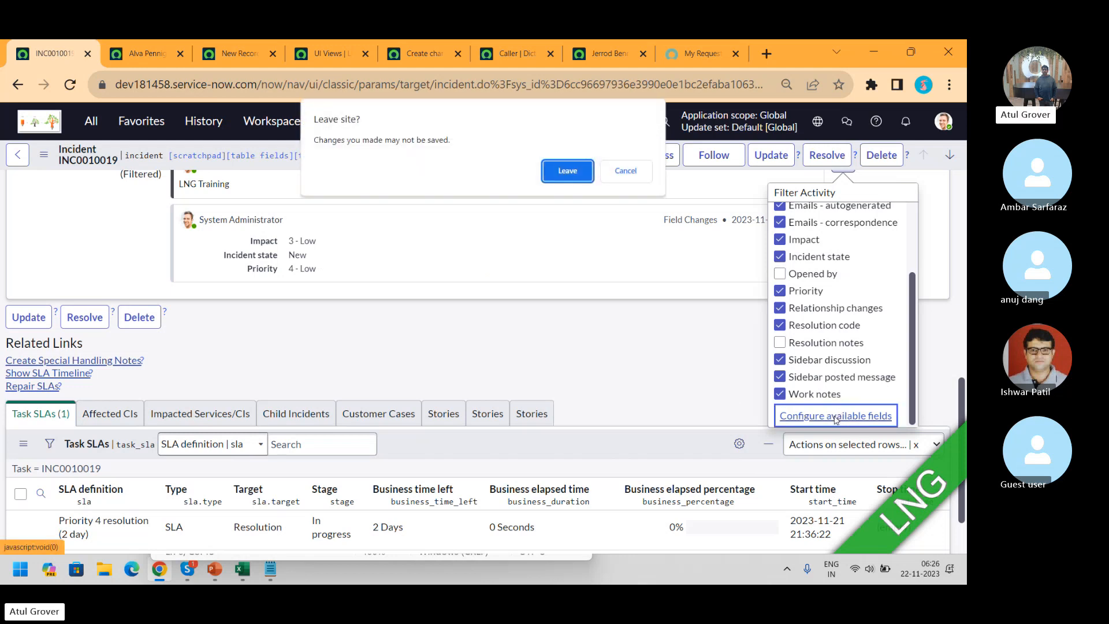
left_click(579, 175)
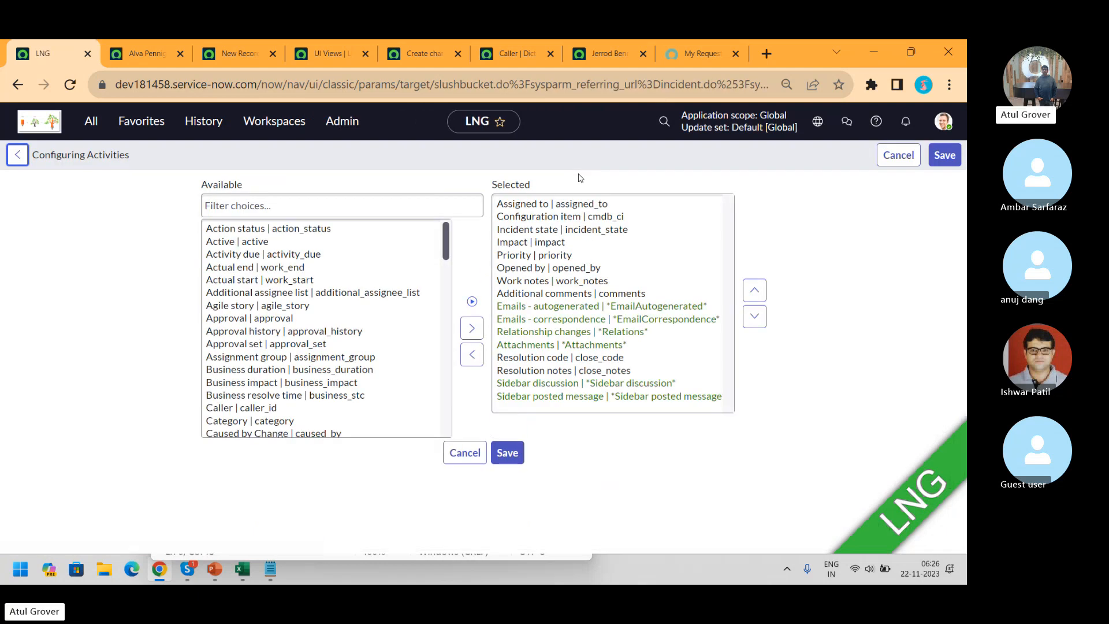
Move Active, Caller, Category and Caused by Change into Selected activity fields and save
left_click(234, 245)
left_click(481, 328)
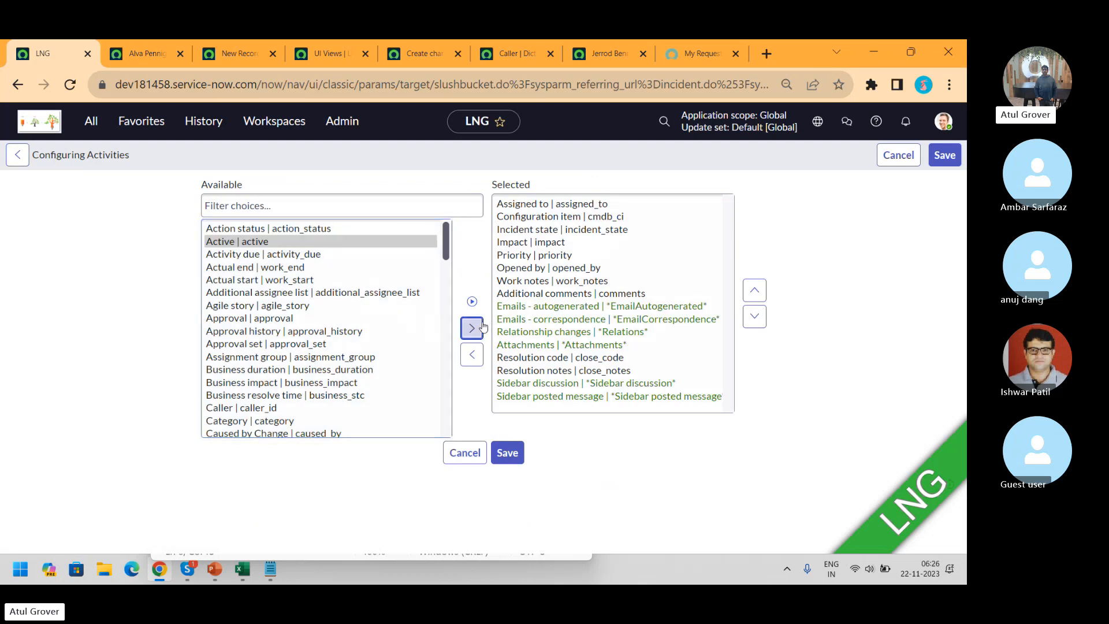
left_click(265, 398)
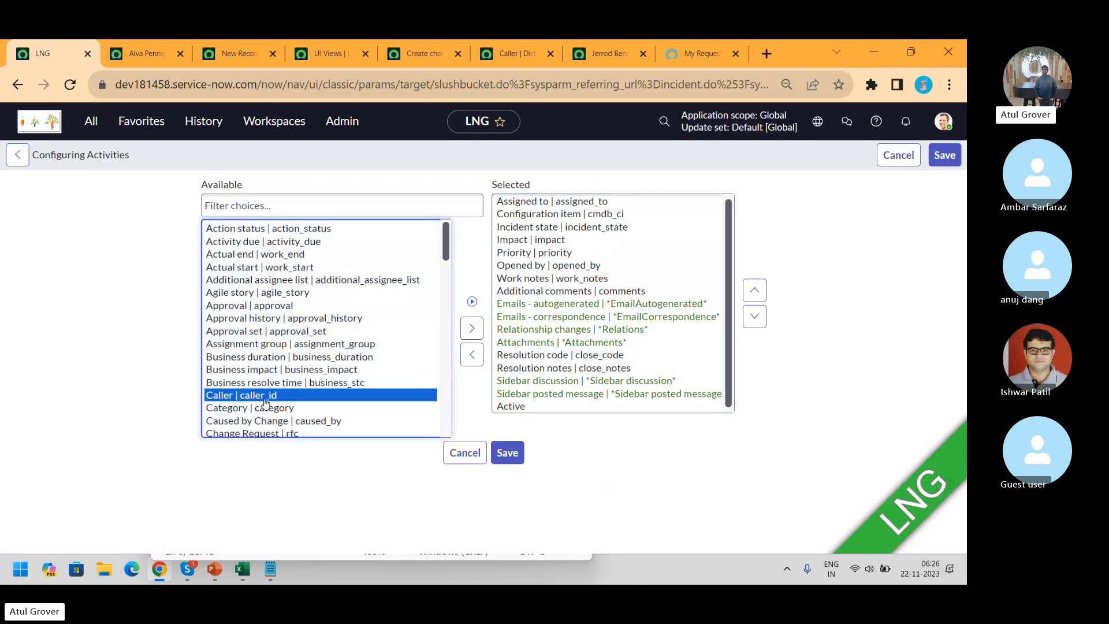
key("shift+Down")
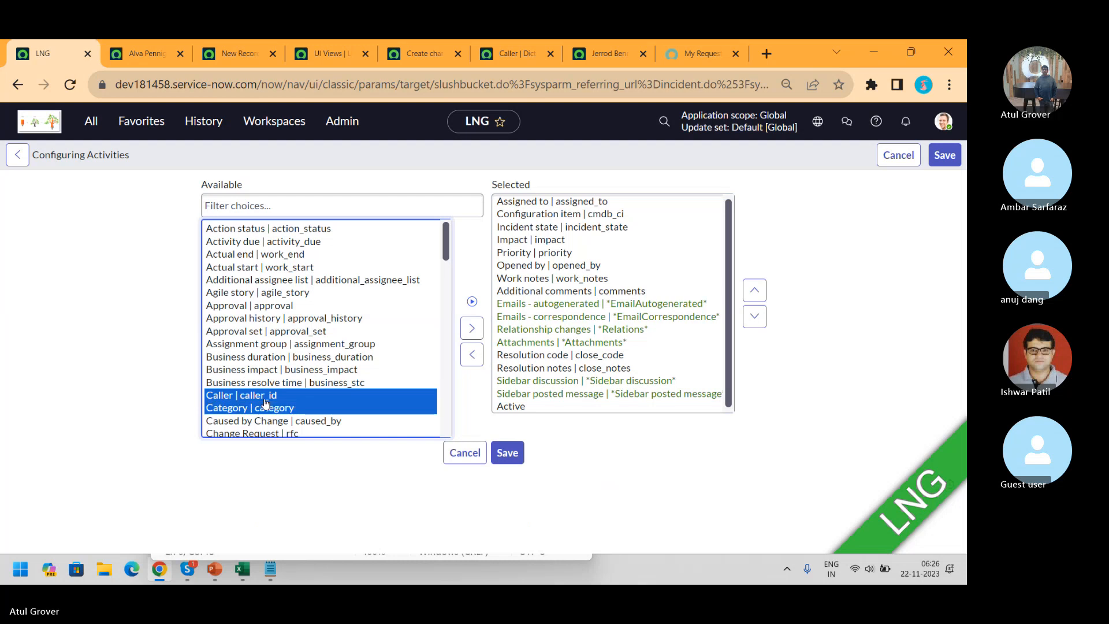
key("shift+Down")
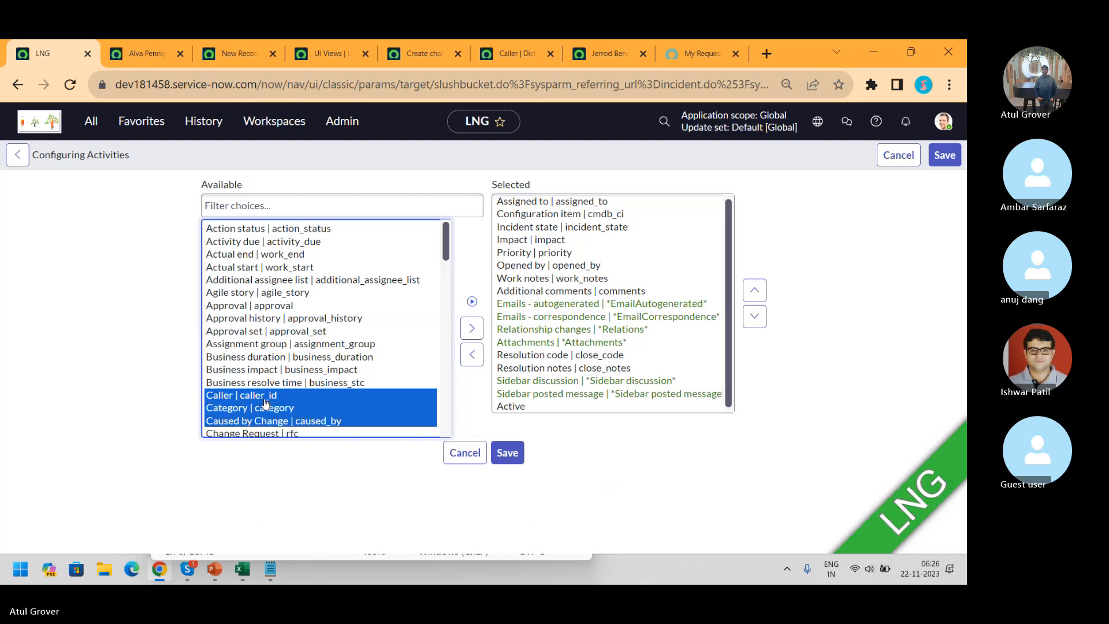
left_click(472, 328)
left_click(521, 465)
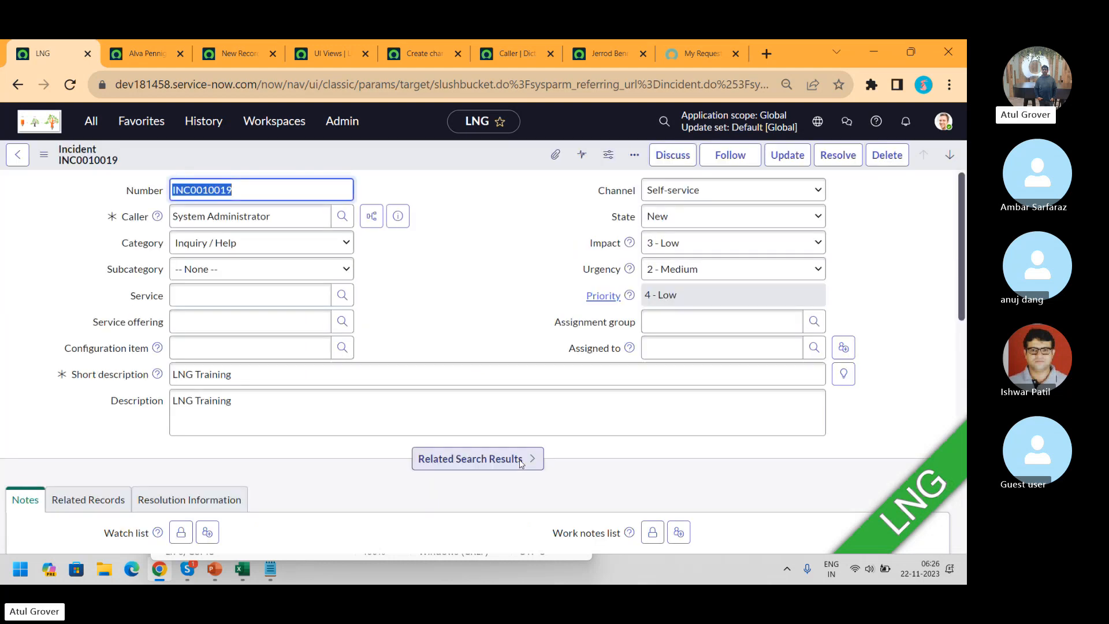
Check All in the activity filter, review the activity list, and return to the form's top
left_click_drag(959, 219, 958, 386)
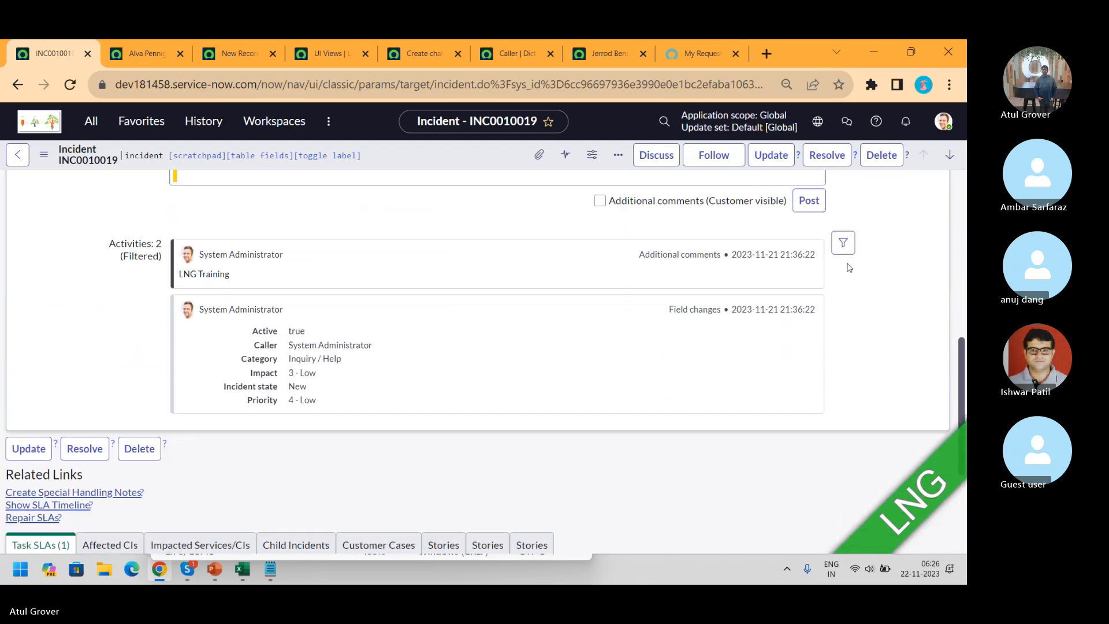
left_click(843, 245)
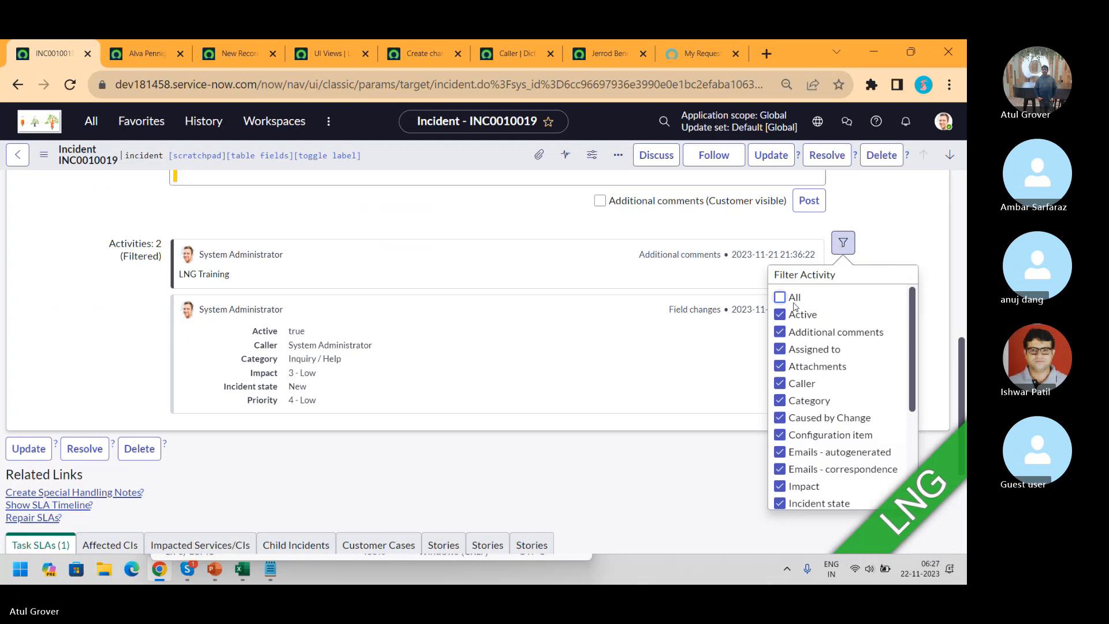
left_click(781, 297)
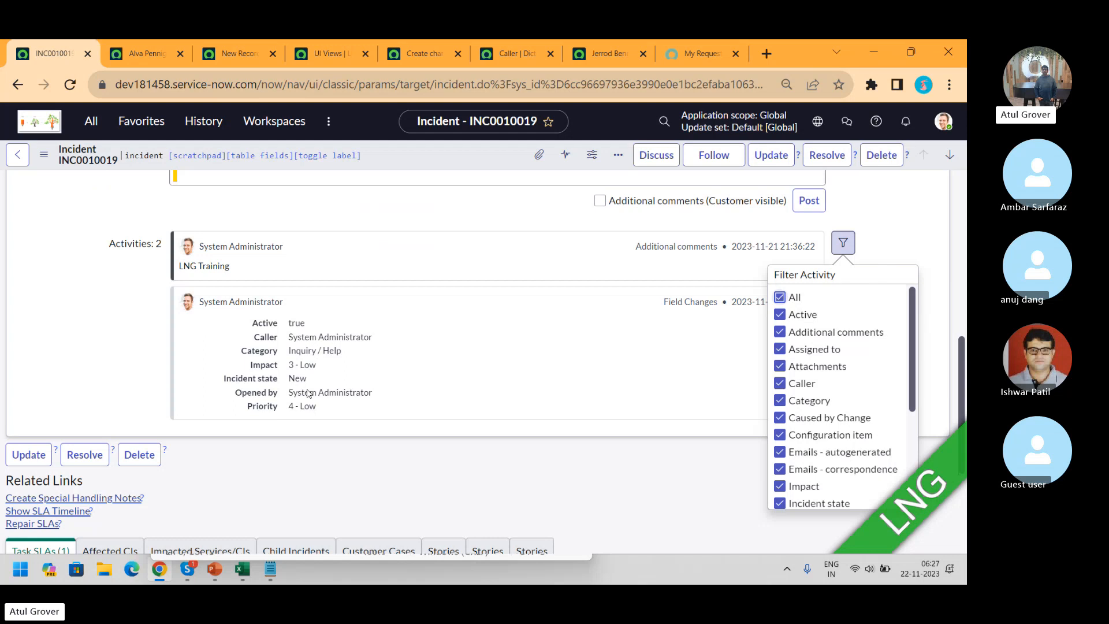
key("ctrl+f")
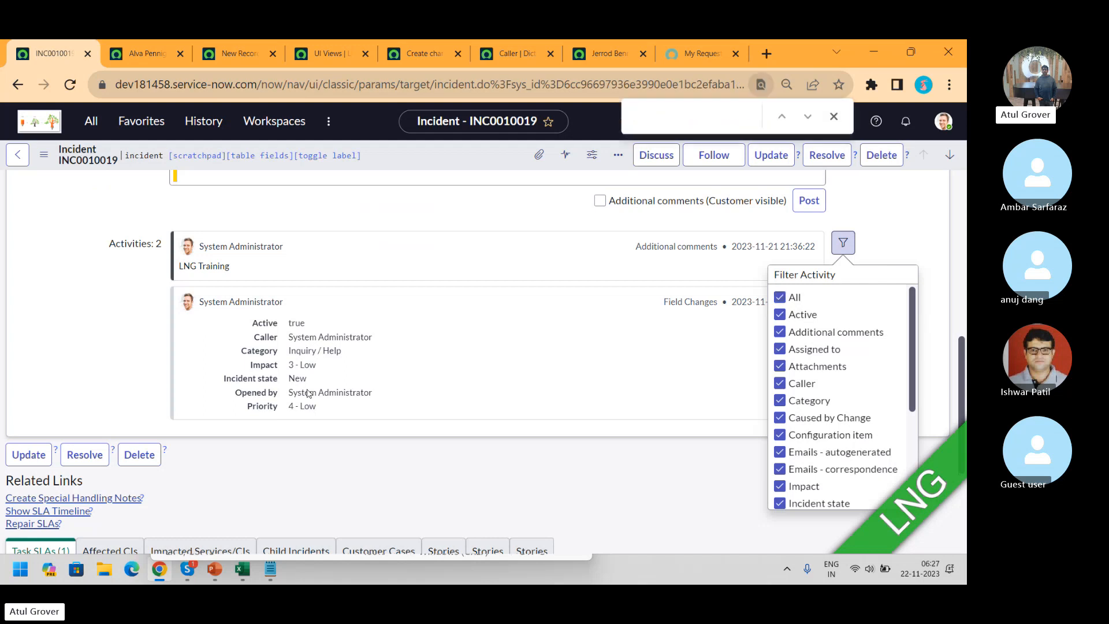
left_click(90, 355)
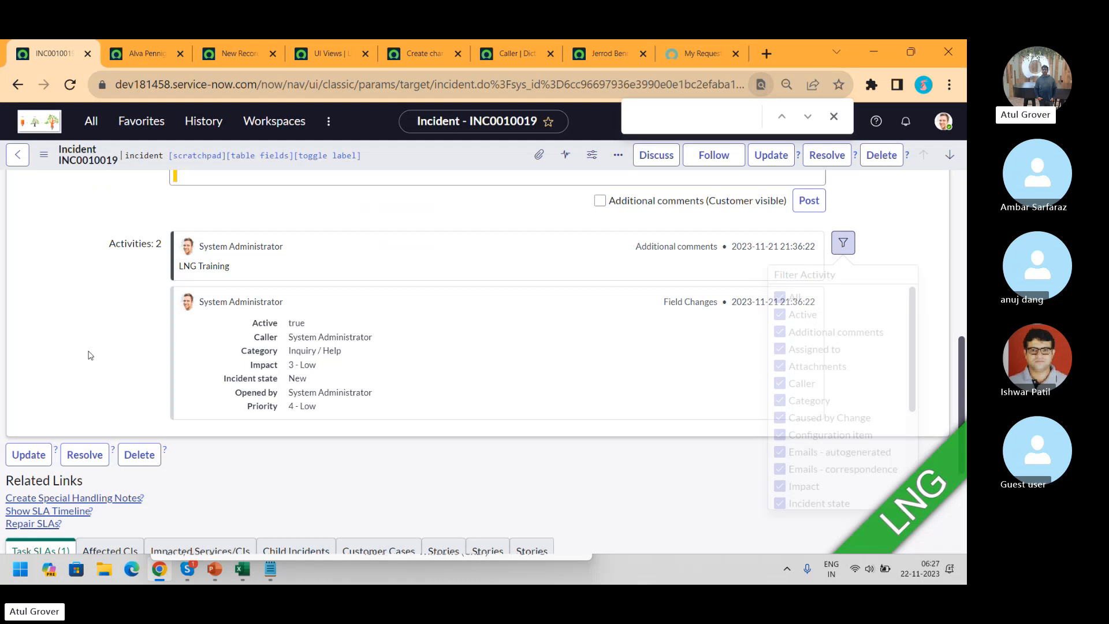
left_click(842, 247)
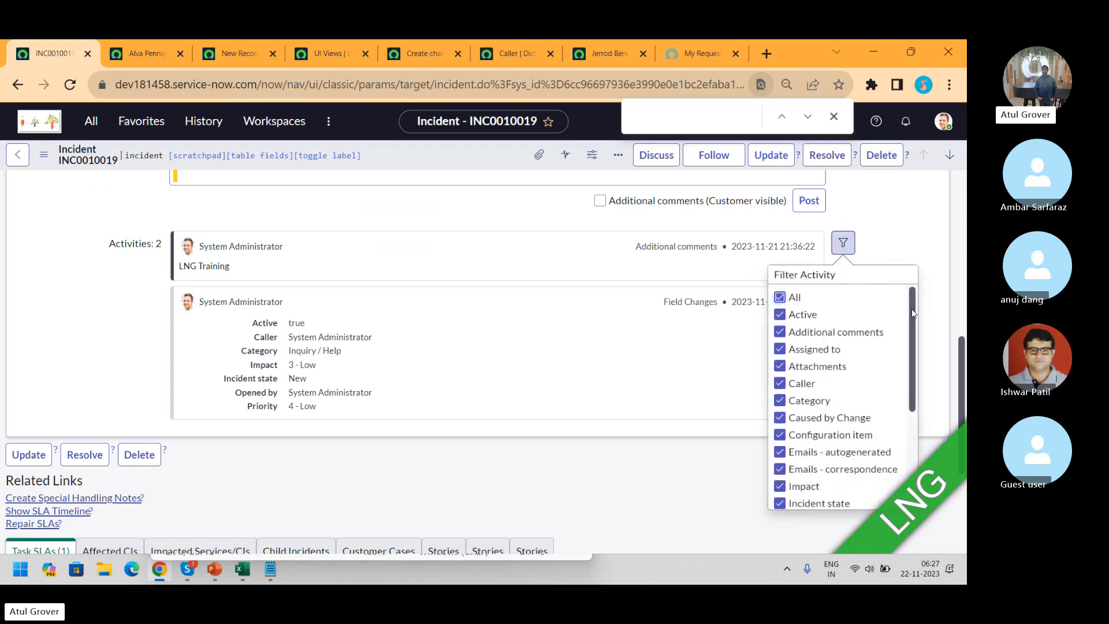
left_click_drag(912, 313, 915, 450)
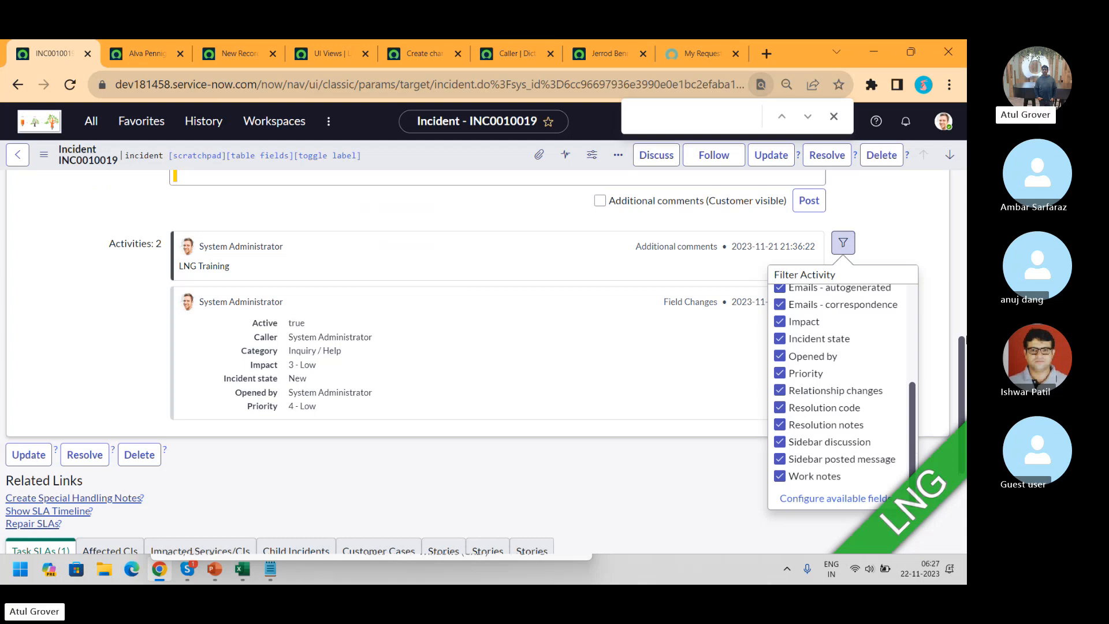
scroll(740, 242, "up", 10)
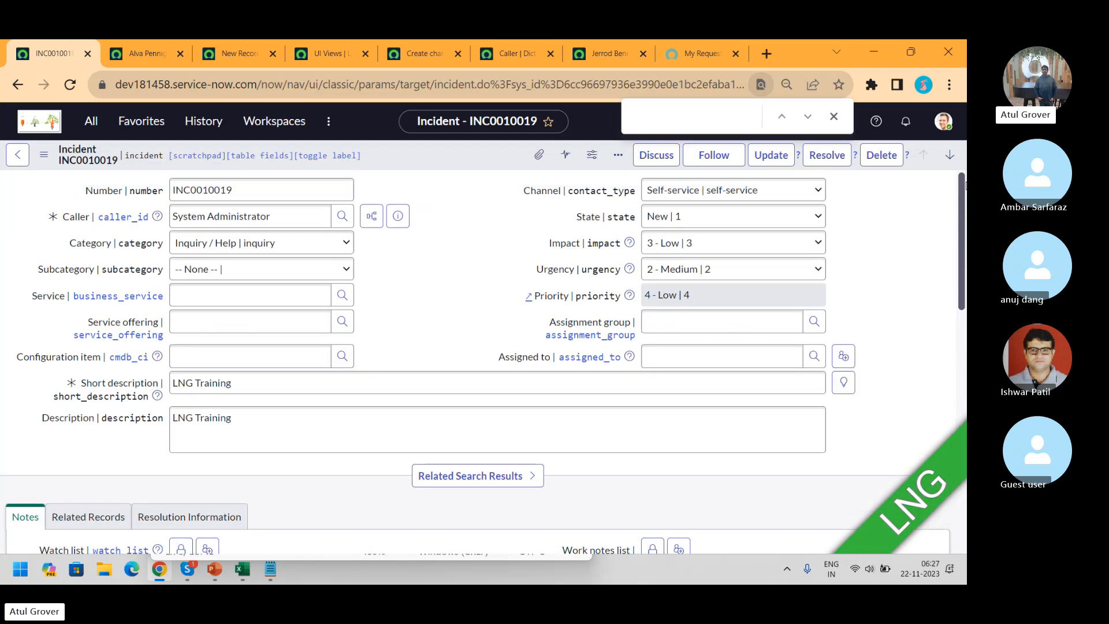
Set the incident's Category to Hardware and Subcategory to Keyboard
left_click(297, 247)
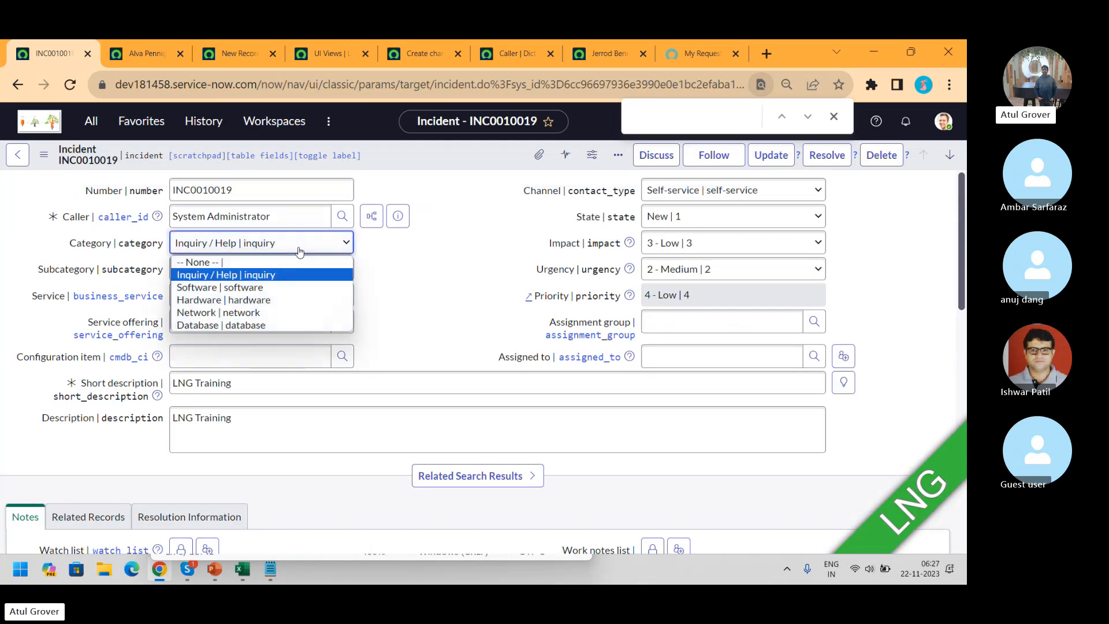
scroll(247, 295, "down", 5)
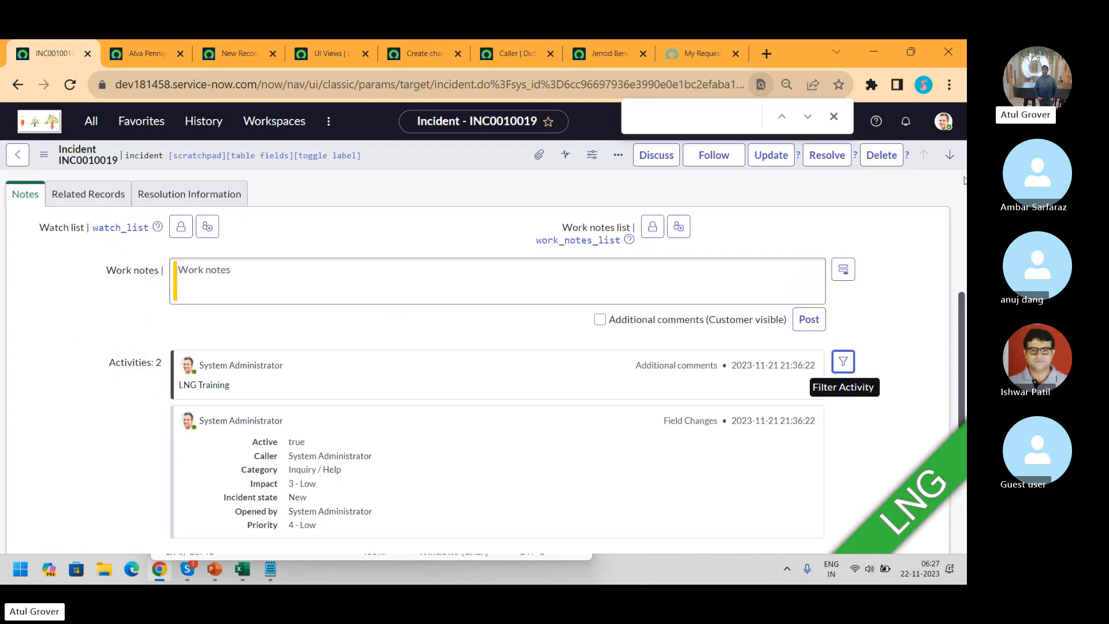
left_click_drag(963, 300, 964, 181)
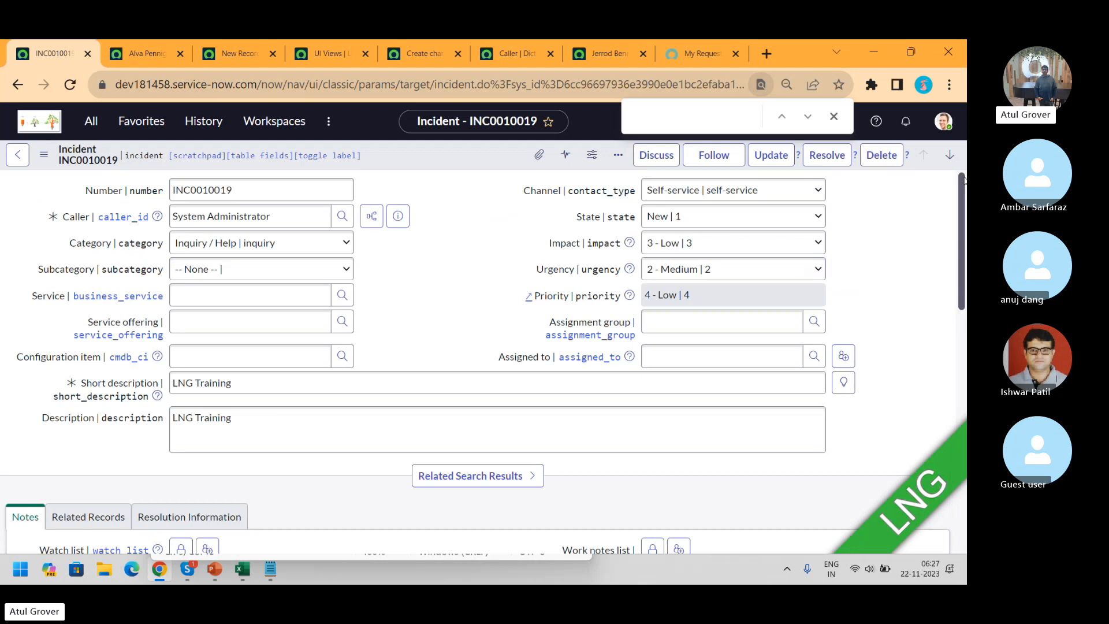
left_click(248, 248)
left_click(210, 300)
left_click(208, 270)
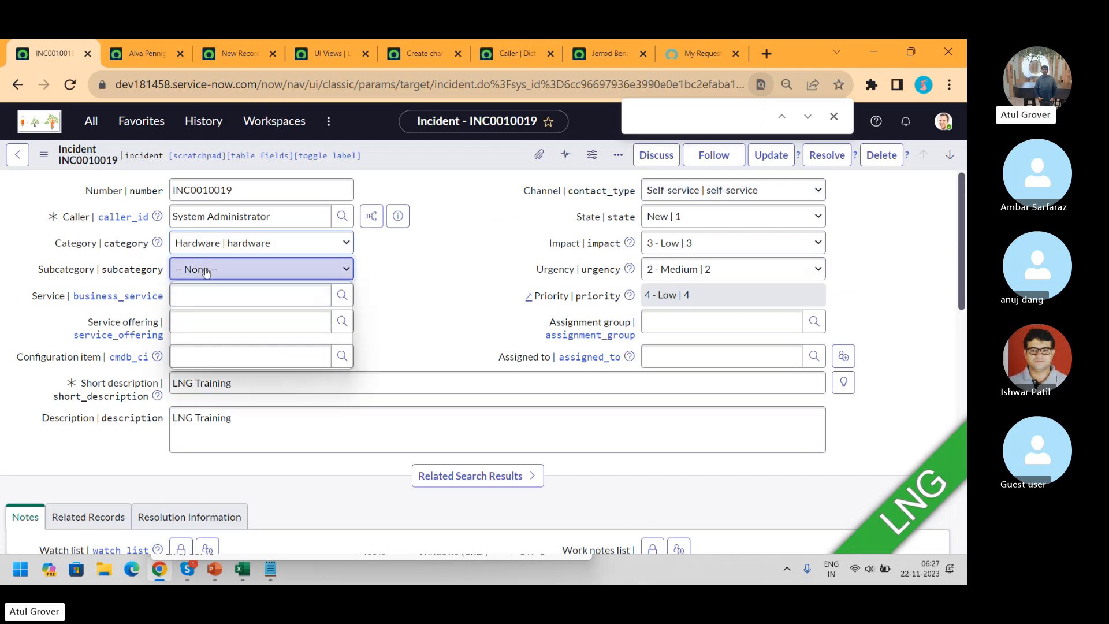
left_click(198, 326)
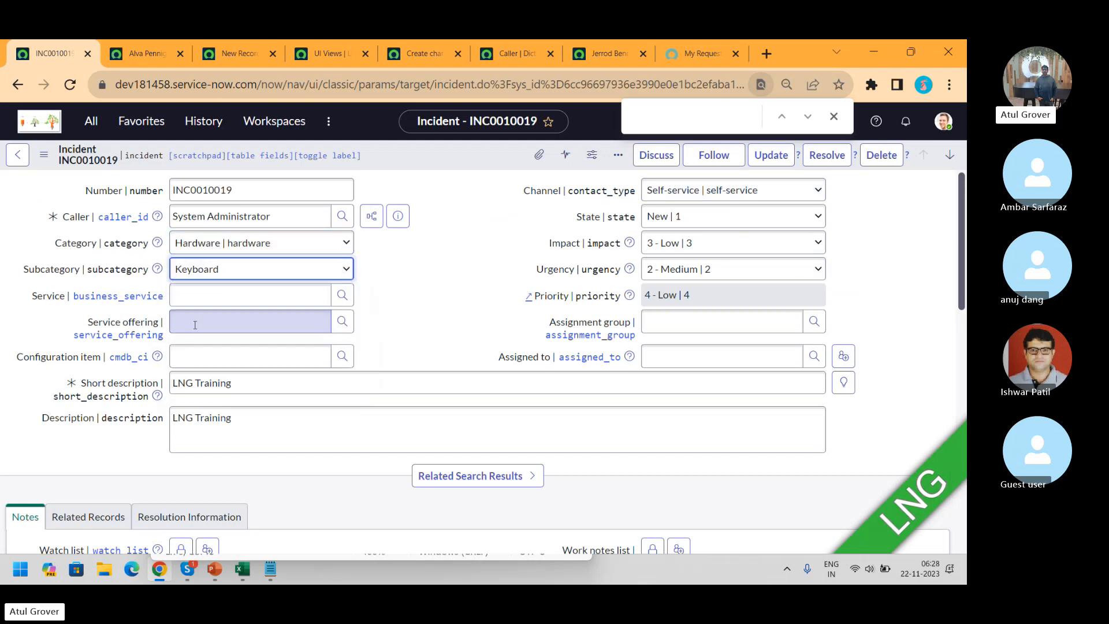
Save the incident from the header menu and confirm the Inquiry / Help change in Activities
right_click(479, 150)
left_click(497, 155)
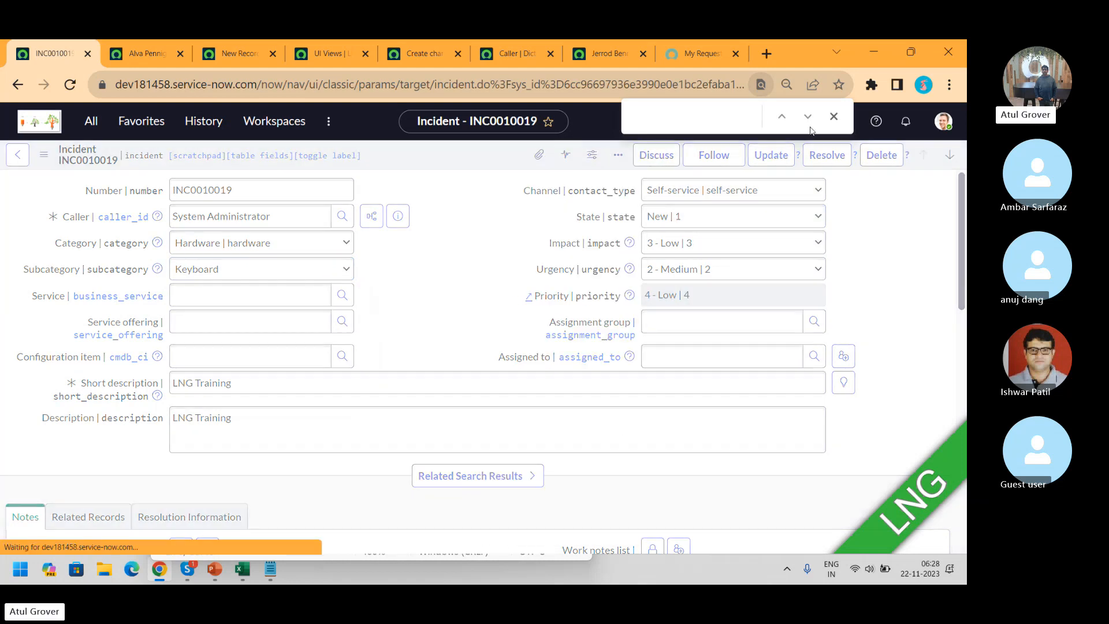
left_click(833, 117)
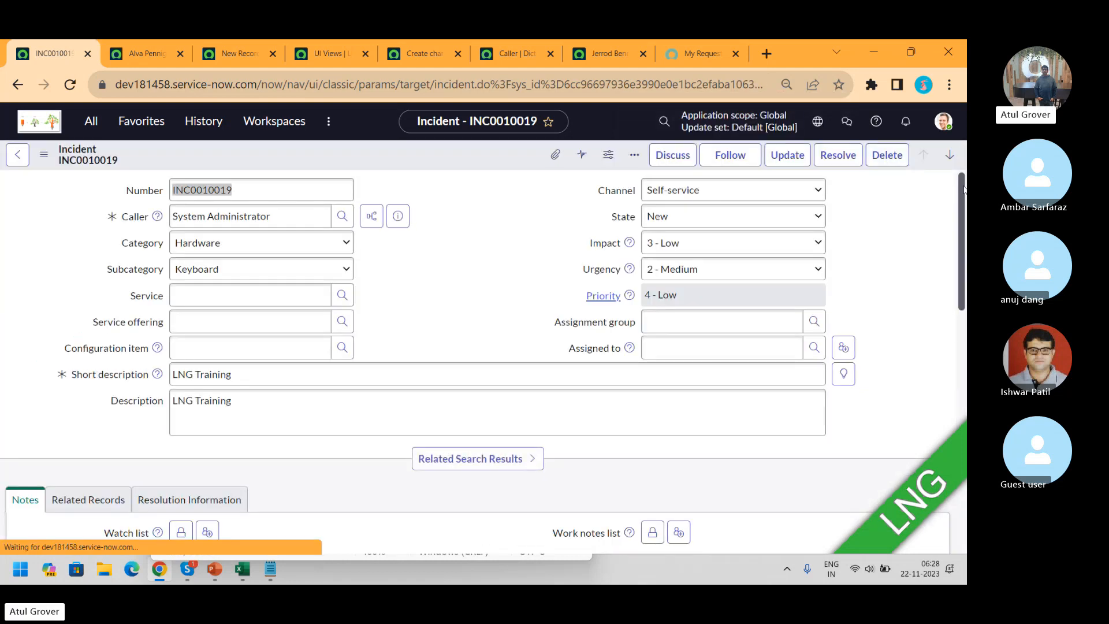
scroll(560, 325, "down", 6)
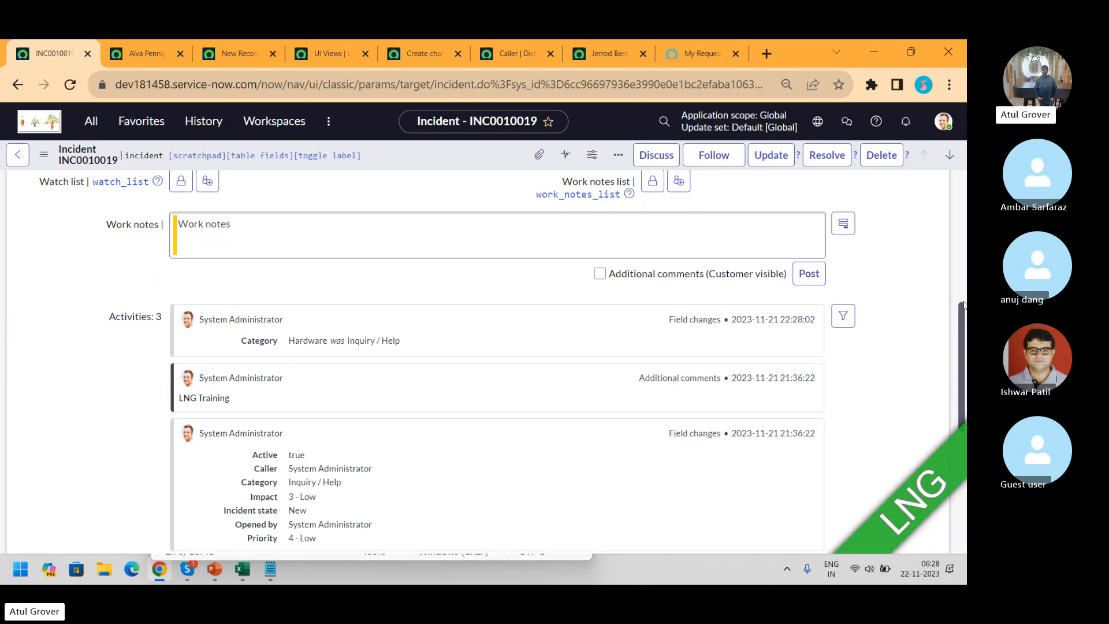
left_click_drag(963, 315, 957, 364)
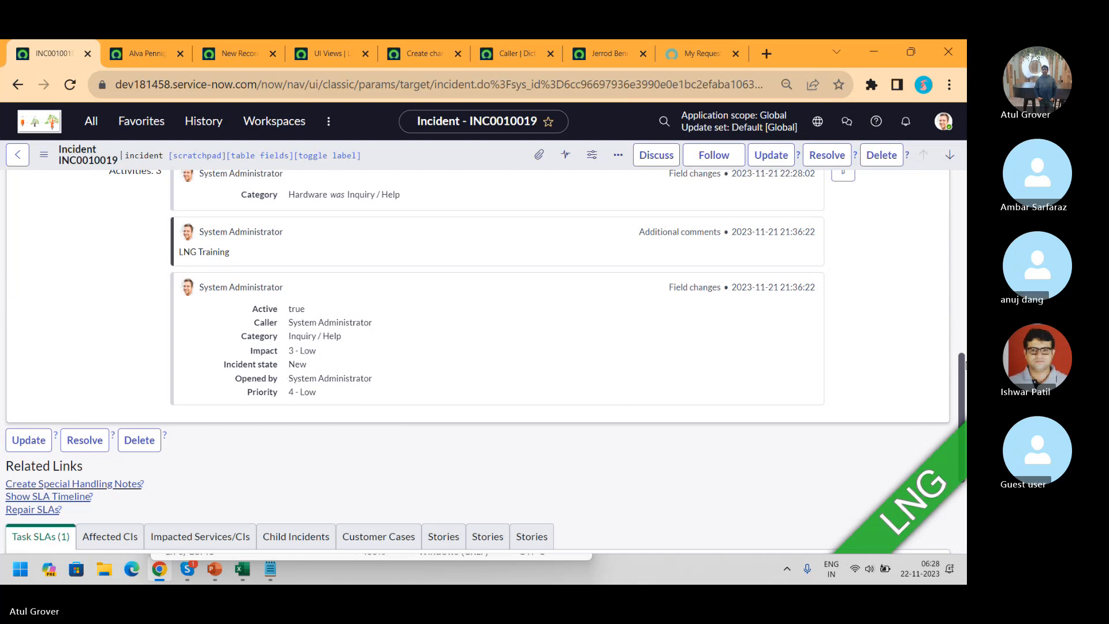
left_click_drag(964, 367, 967, 166)
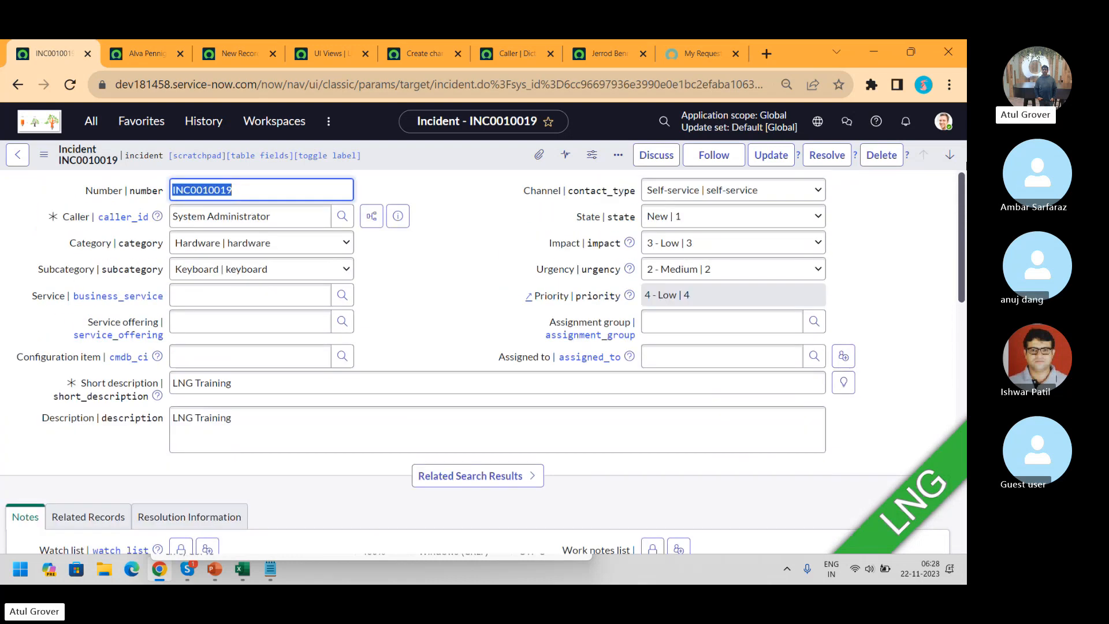
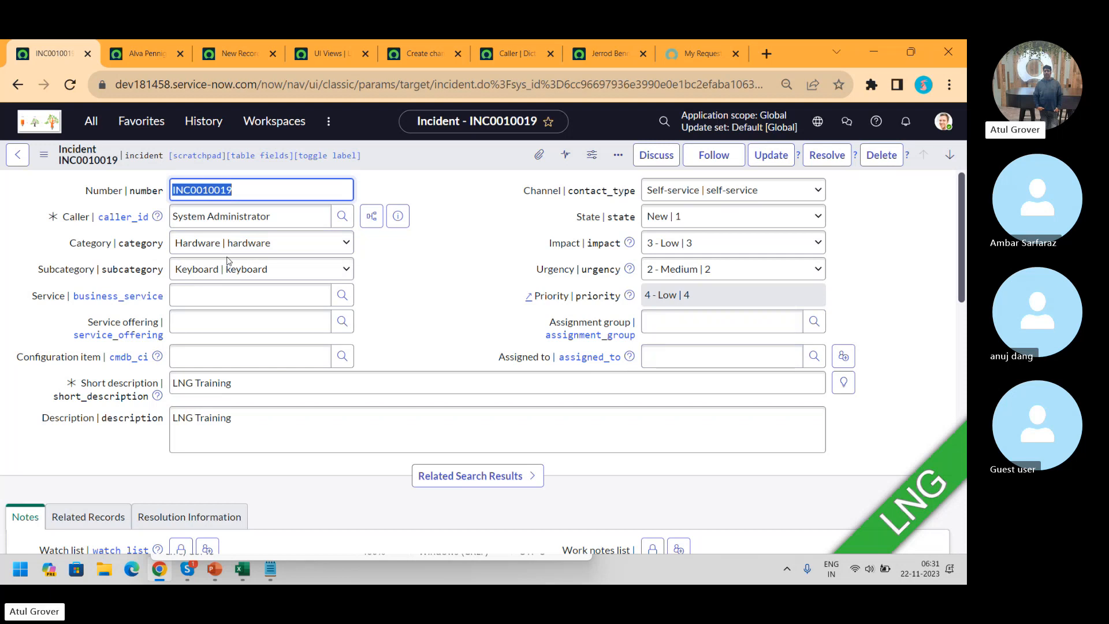
Change the incident's Category from Hardware to Network, leaving Subcategory at None
left_click(233, 250)
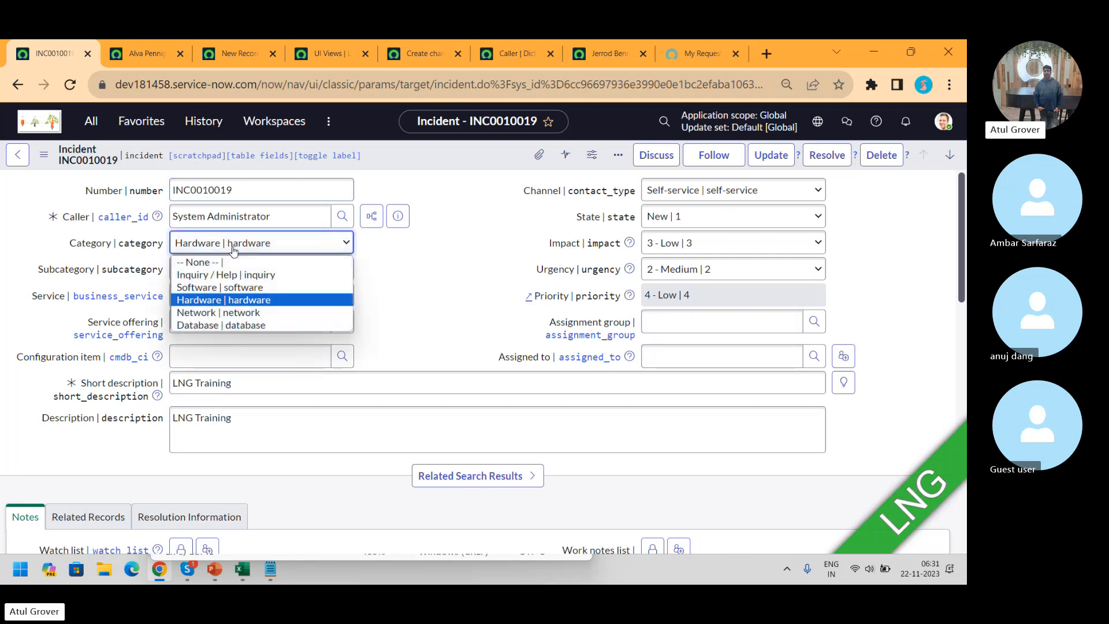
left_click(234, 314)
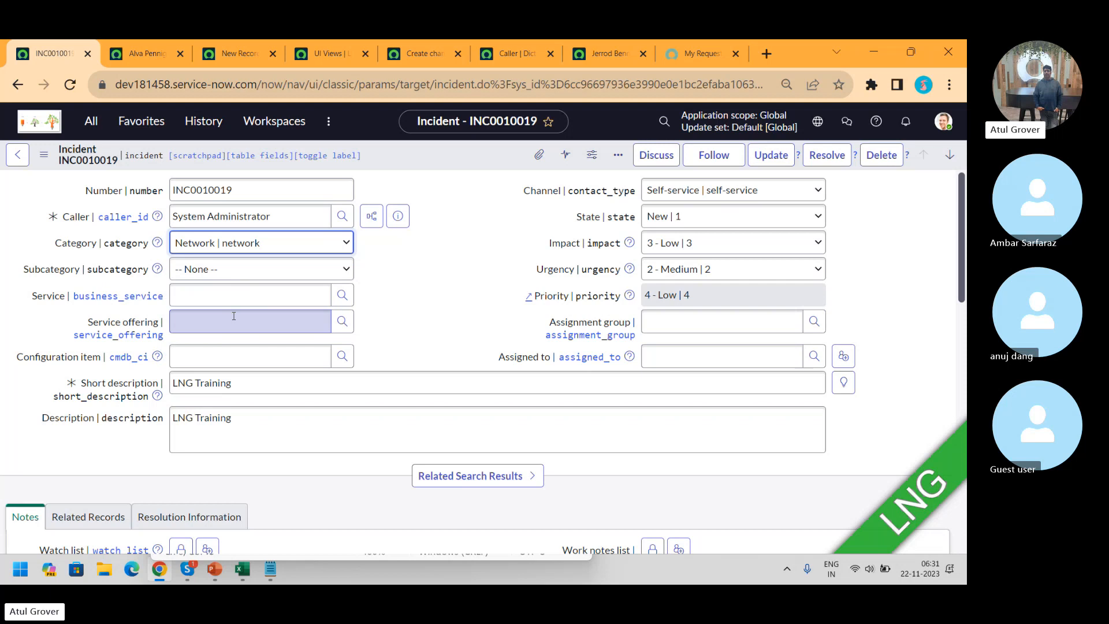
Show the Category field's choice list, leaving the incident form on the second attempt
right_click(97, 247)
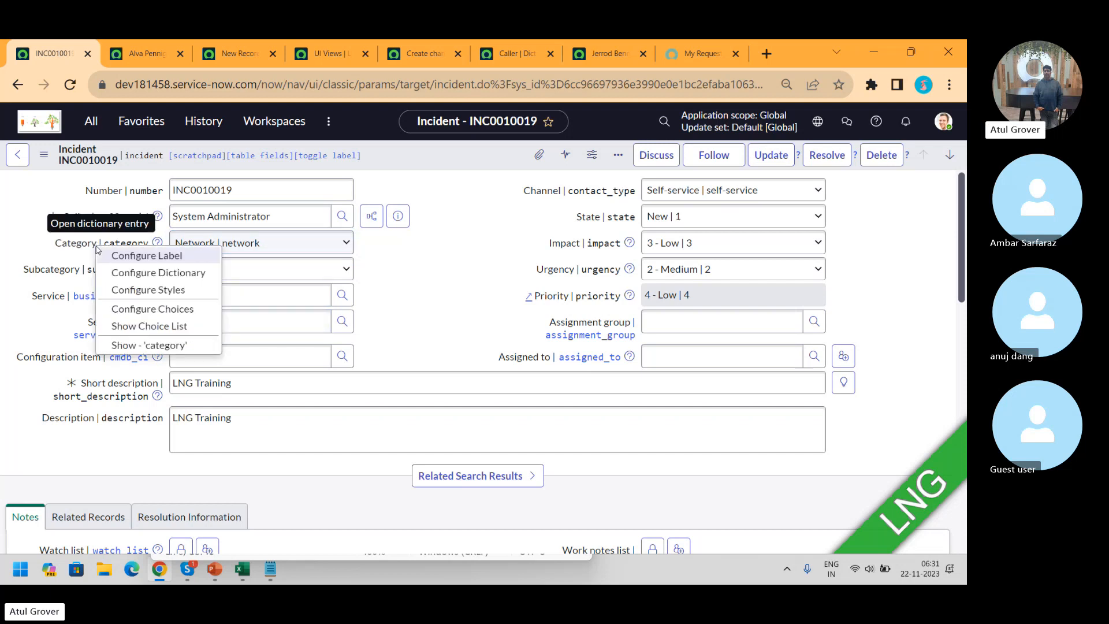
left_click(160, 329)
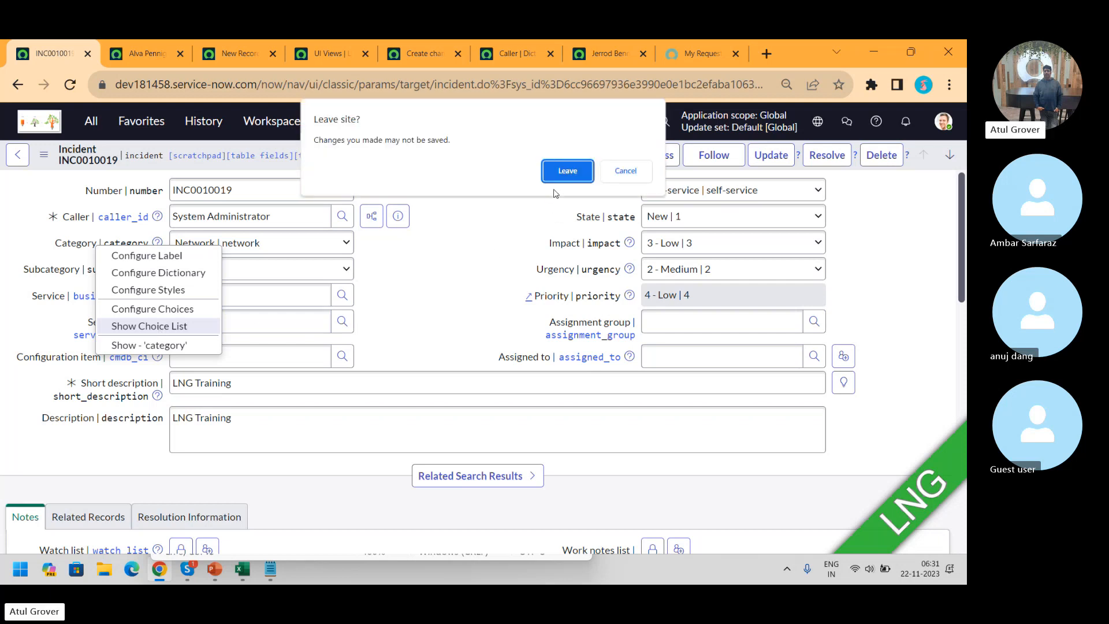
left_click(605, 174)
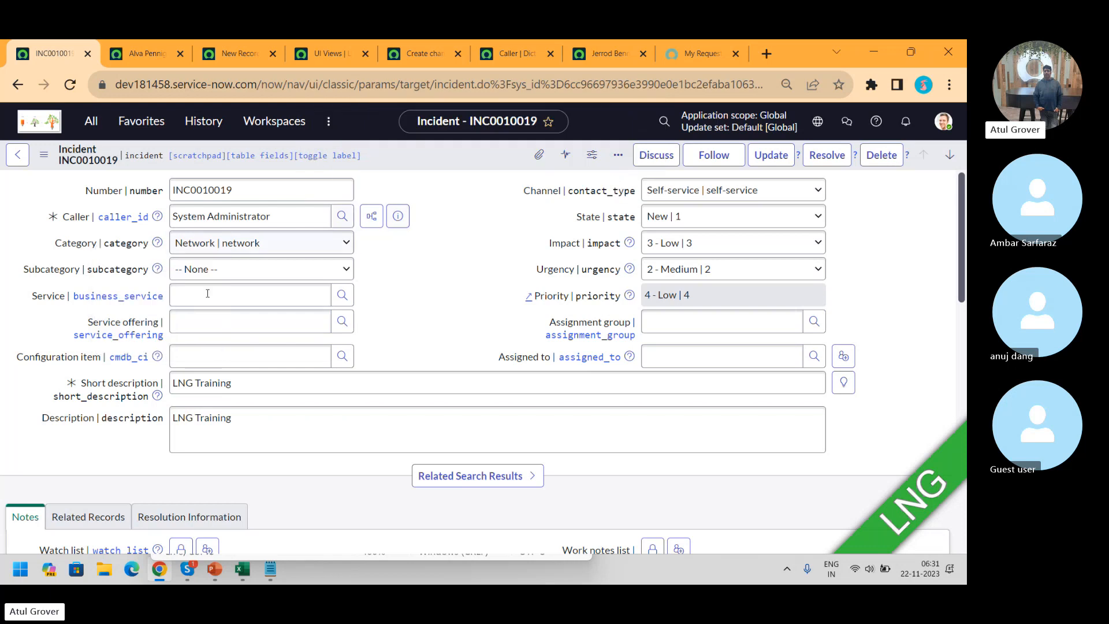
right_click(85, 239)
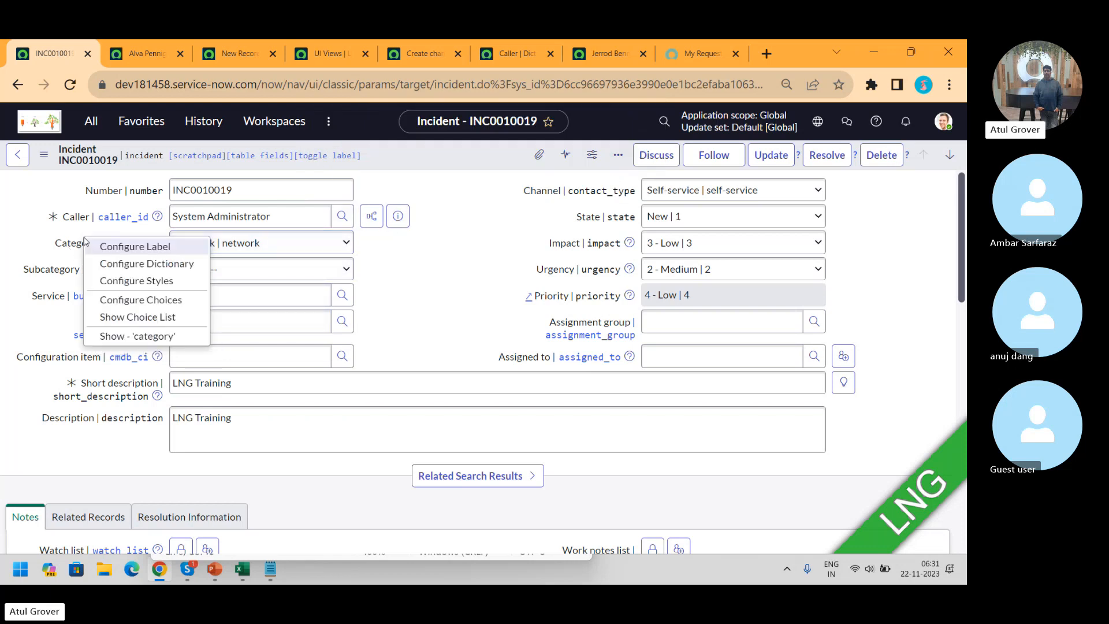
left_click(112, 318)
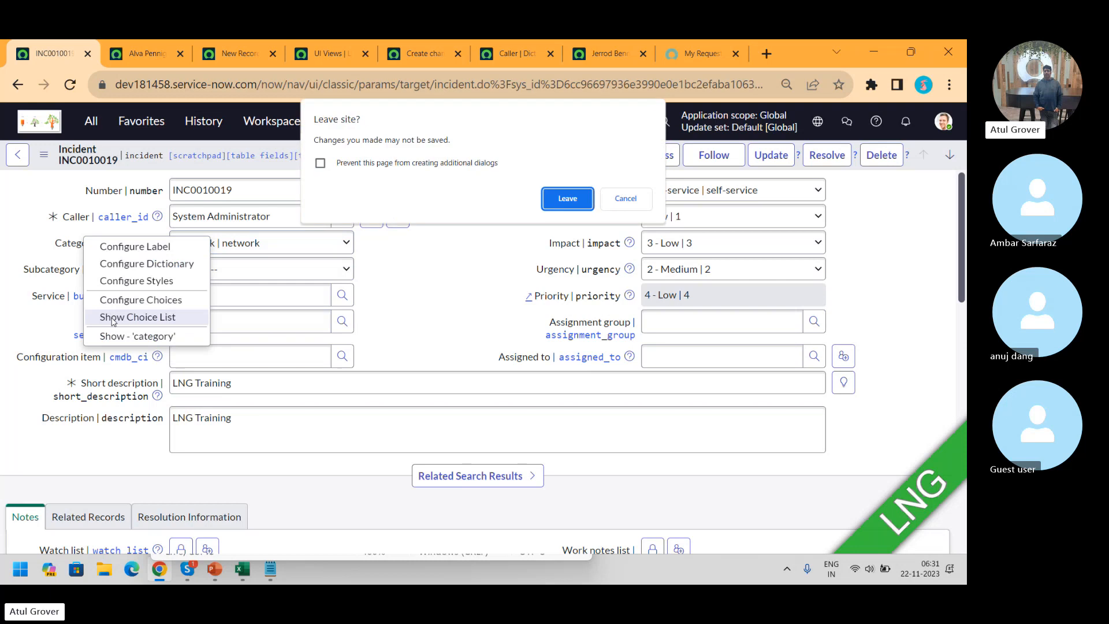
left_click(556, 202)
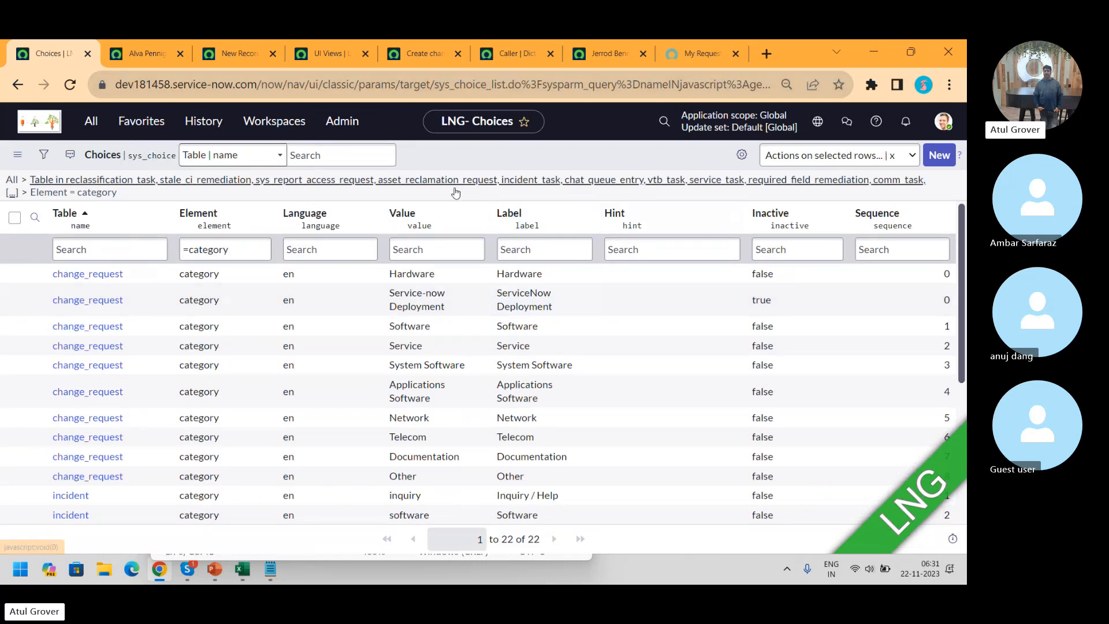
Group the category choices by Table and expand the incident group
left_click(160, 215)
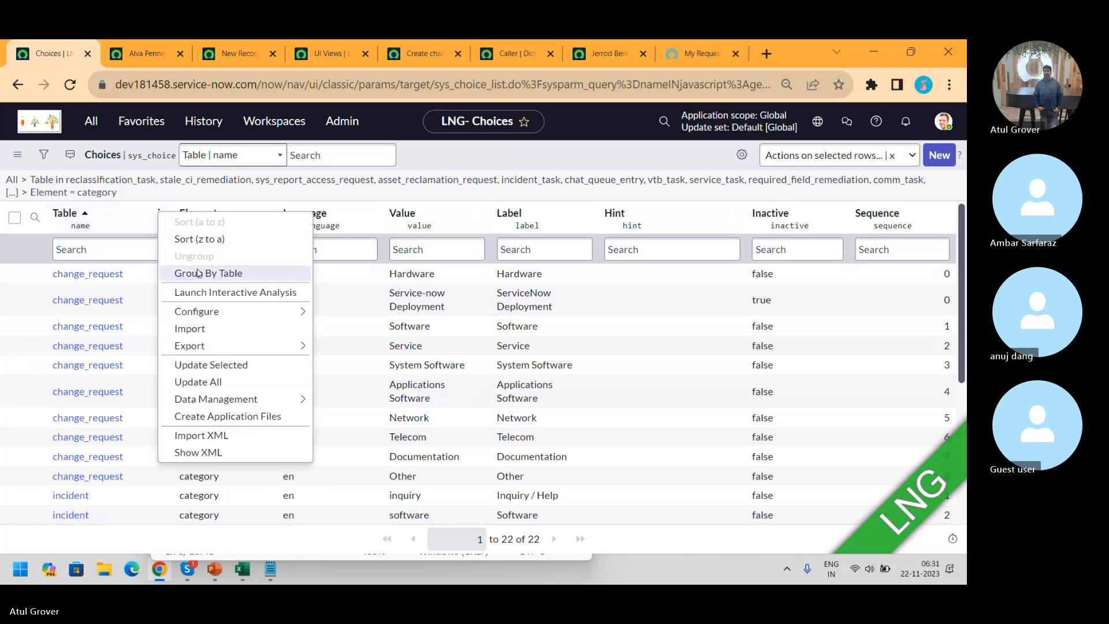
left_click(198, 271)
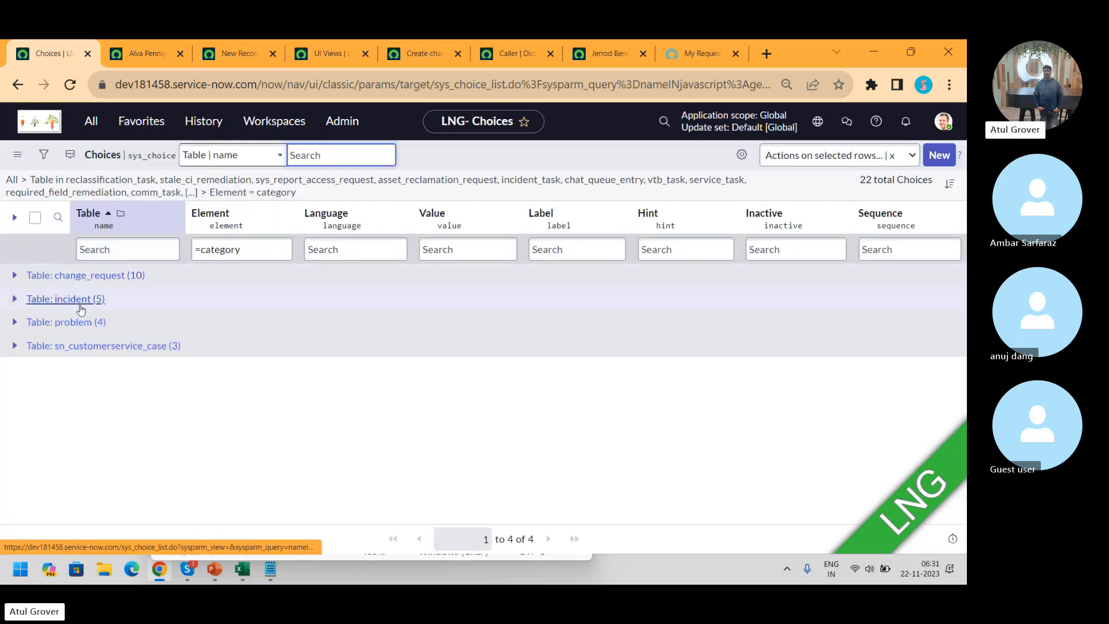
left_click(15, 299)
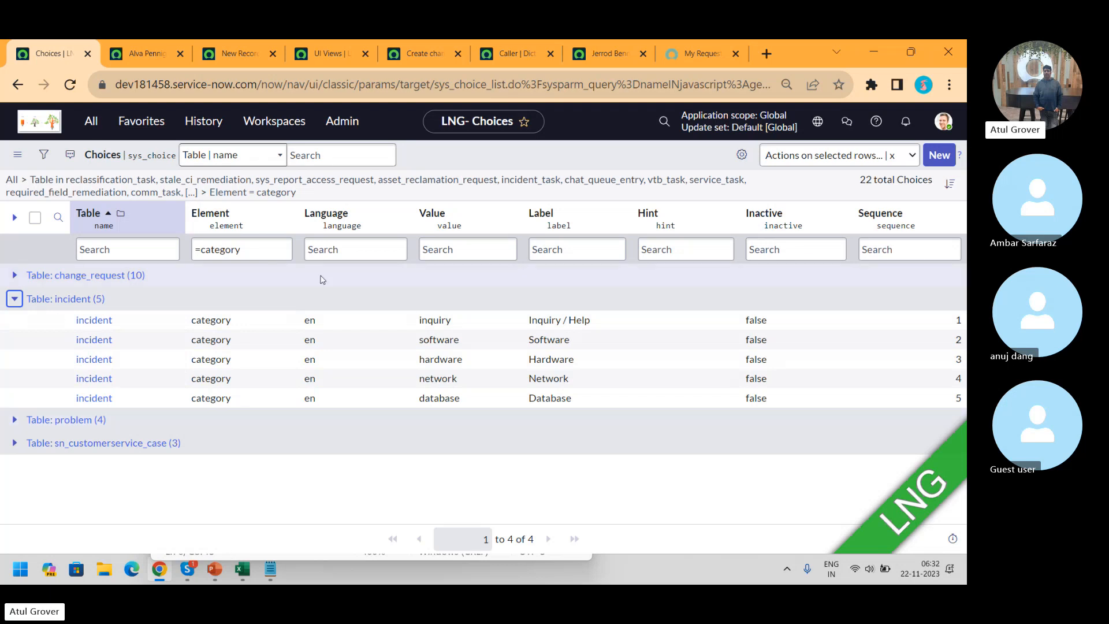
Clear the category Element filter to list all 725 choices and scroll through them
left_click_drag(241, 249, 169, 268)
key("BackSpace")
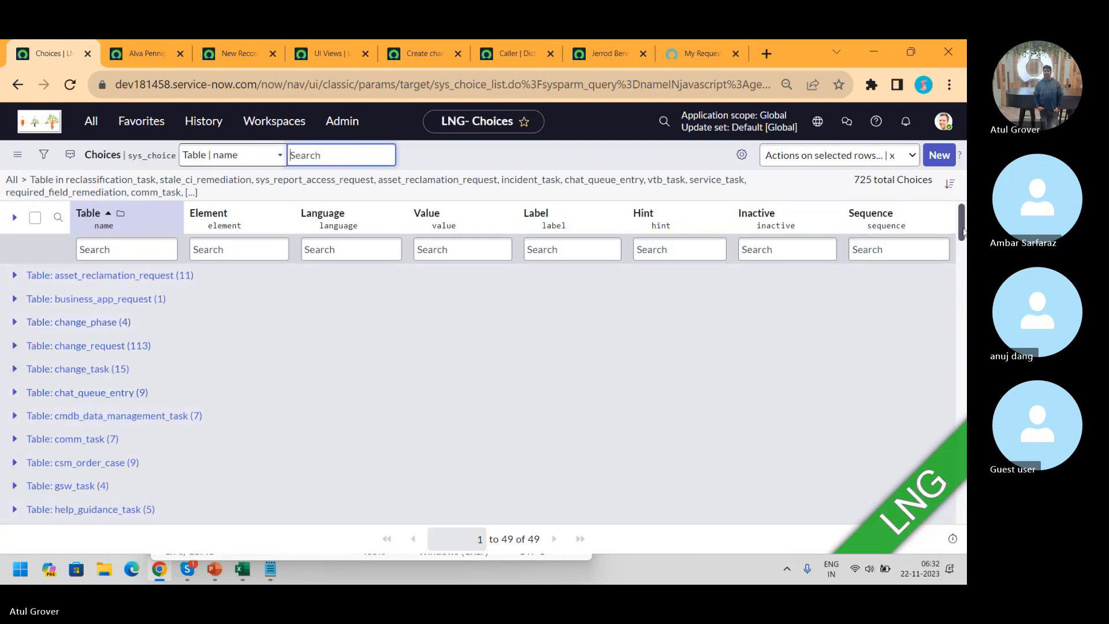
left_click_drag(962, 224, 962, 331)
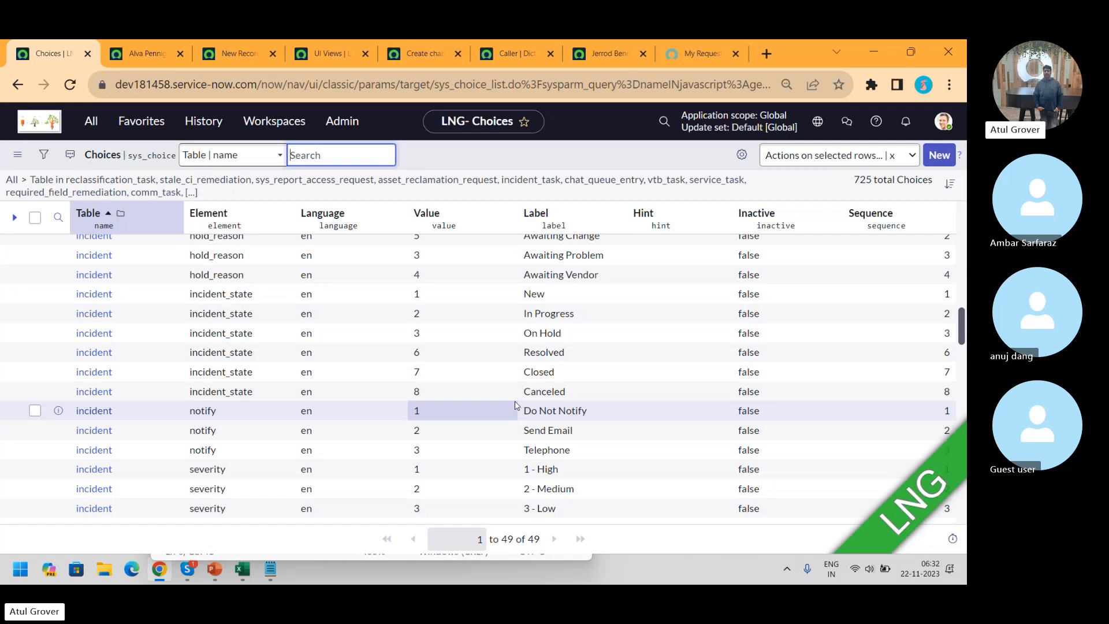
Go back three pages to the INC0010019 form showing Category hardware, Subcategory keyboard
left_click(21, 90)
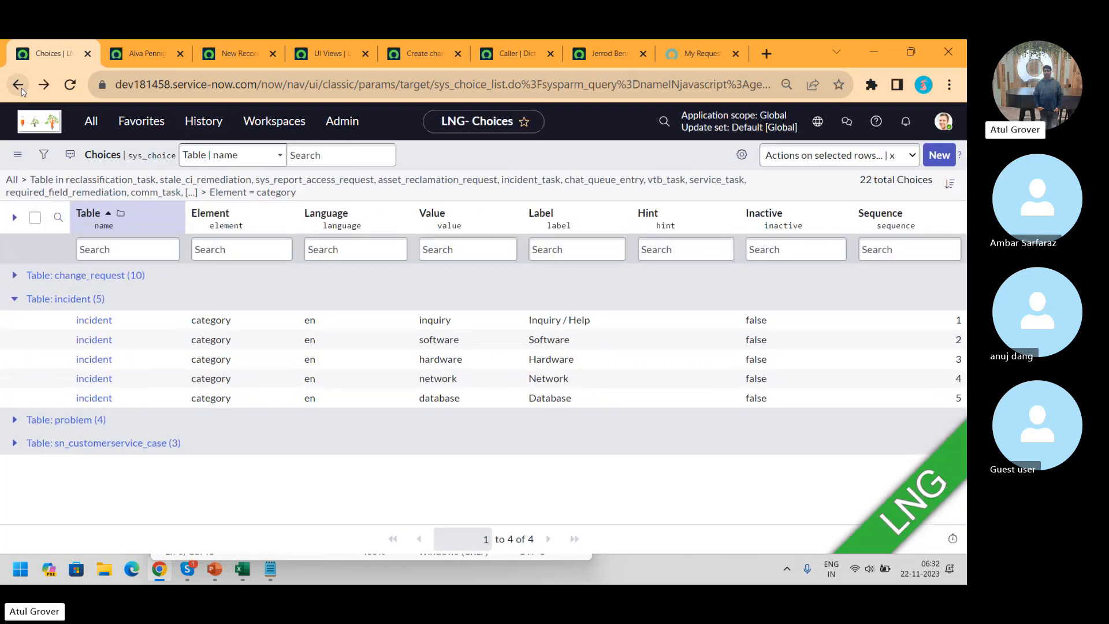
left_click(21, 90)
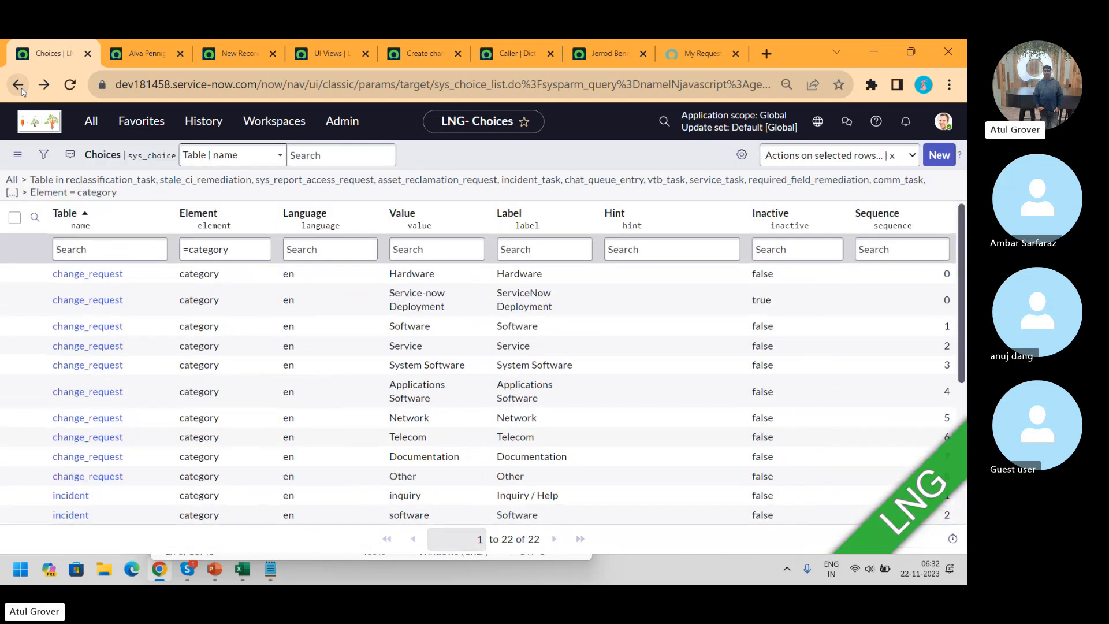
left_click(20, 90)
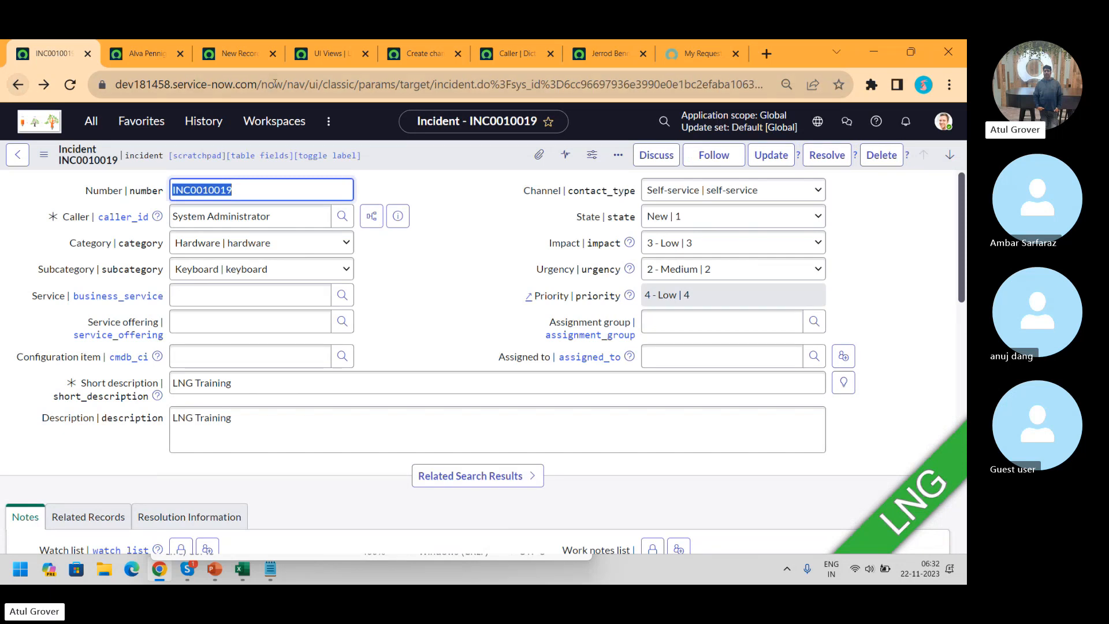
right_click(409, 153)
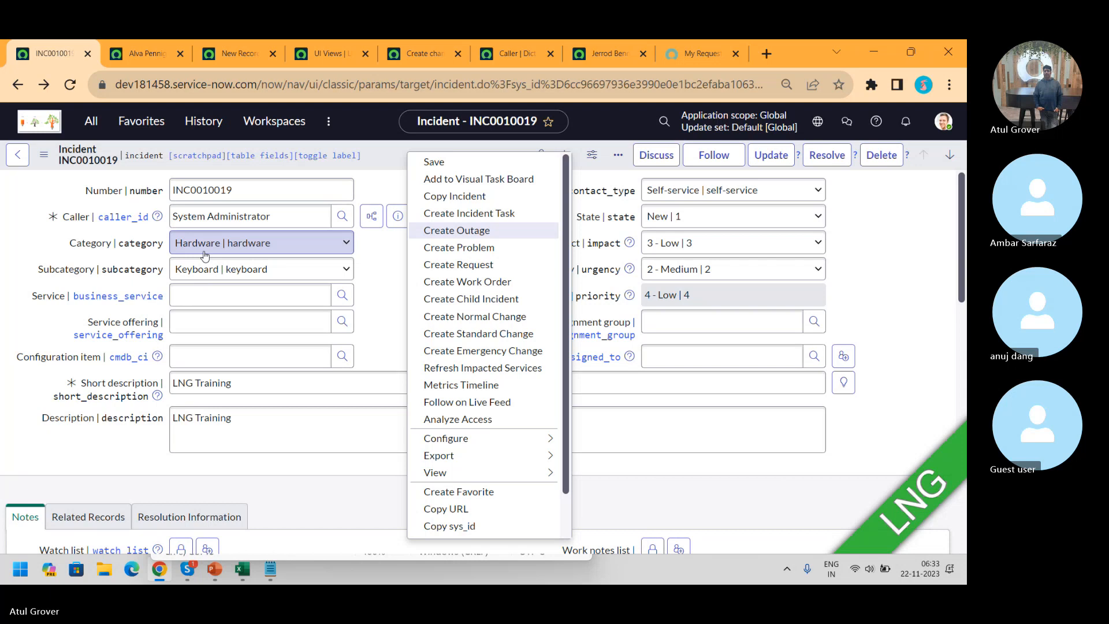
left_click(33, 244)
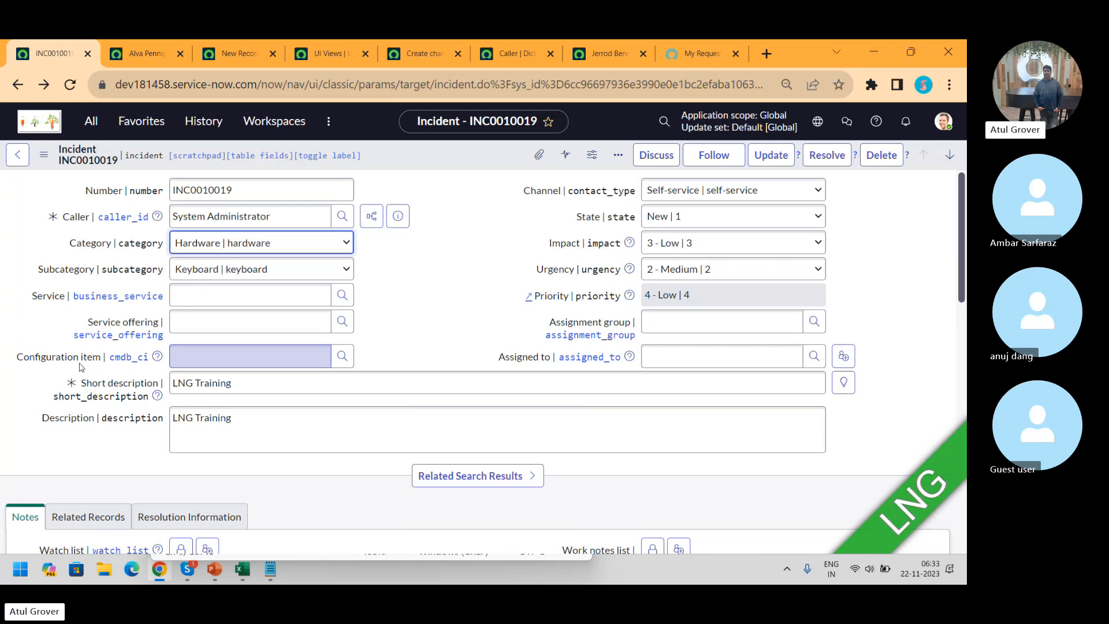
left_click(238, 361)
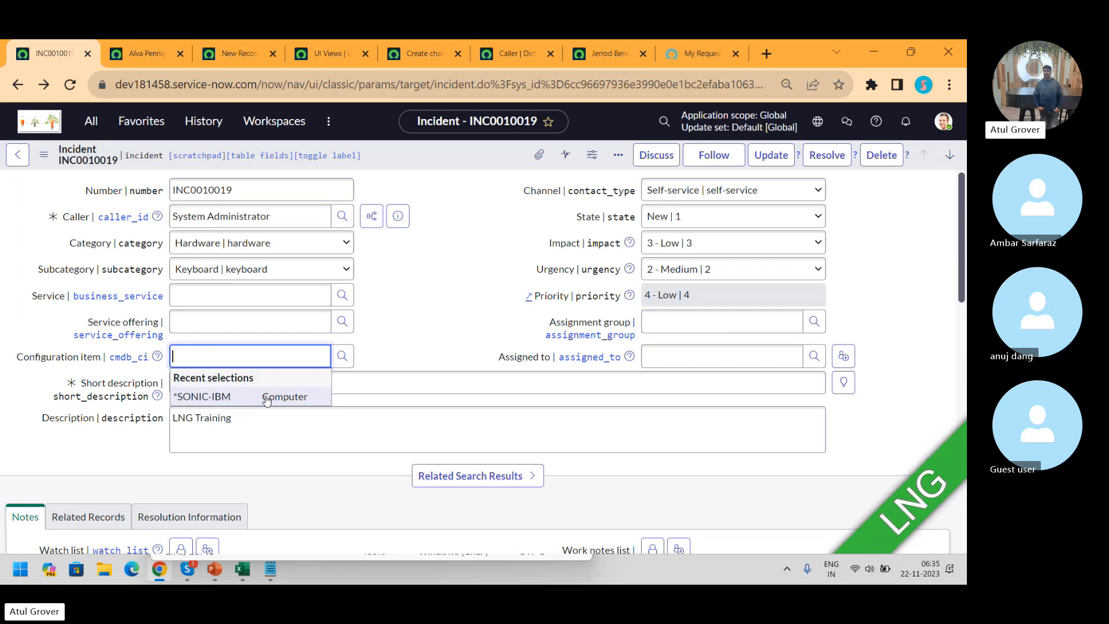
Set both Impact and Urgency to 1 - High so Priority becomes 1 - Critical
left_click(713, 240)
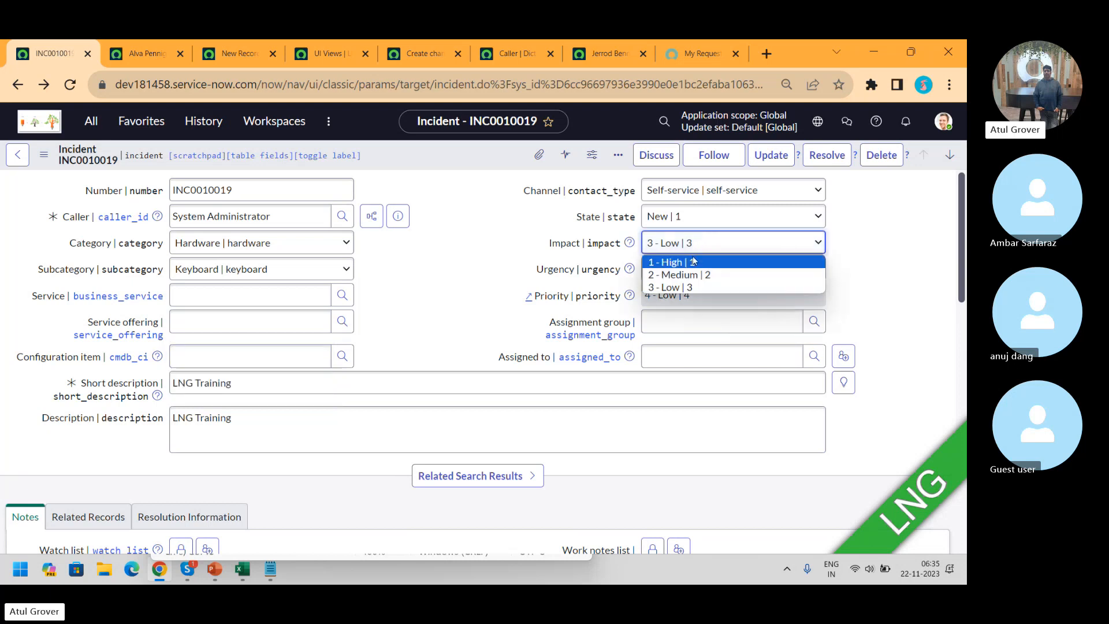
left_click(693, 259)
left_click(693, 271)
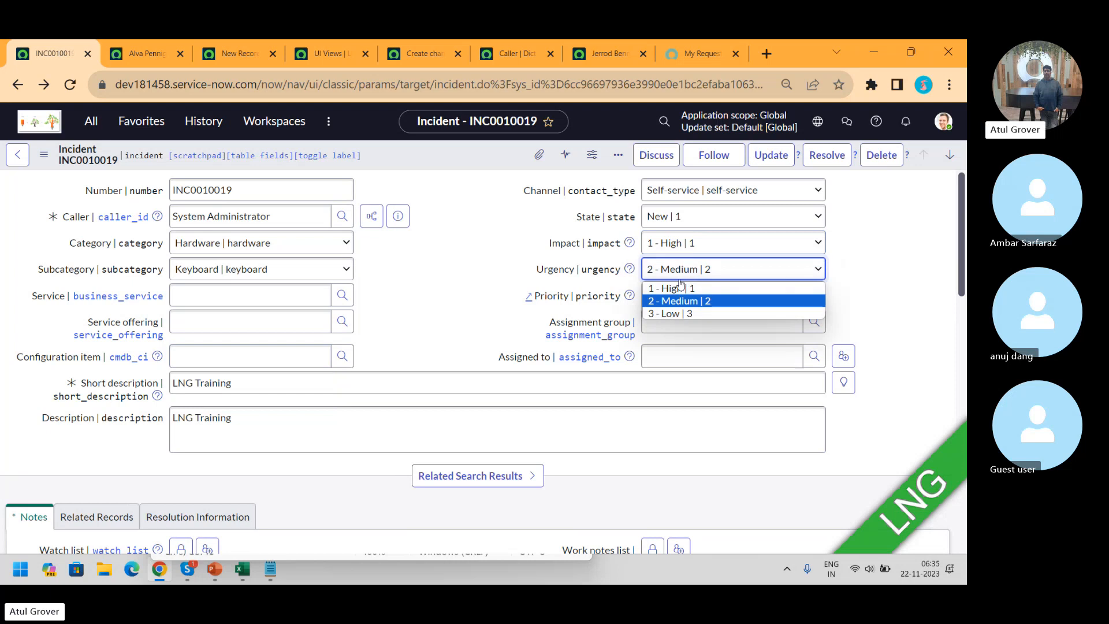
left_click(679, 284)
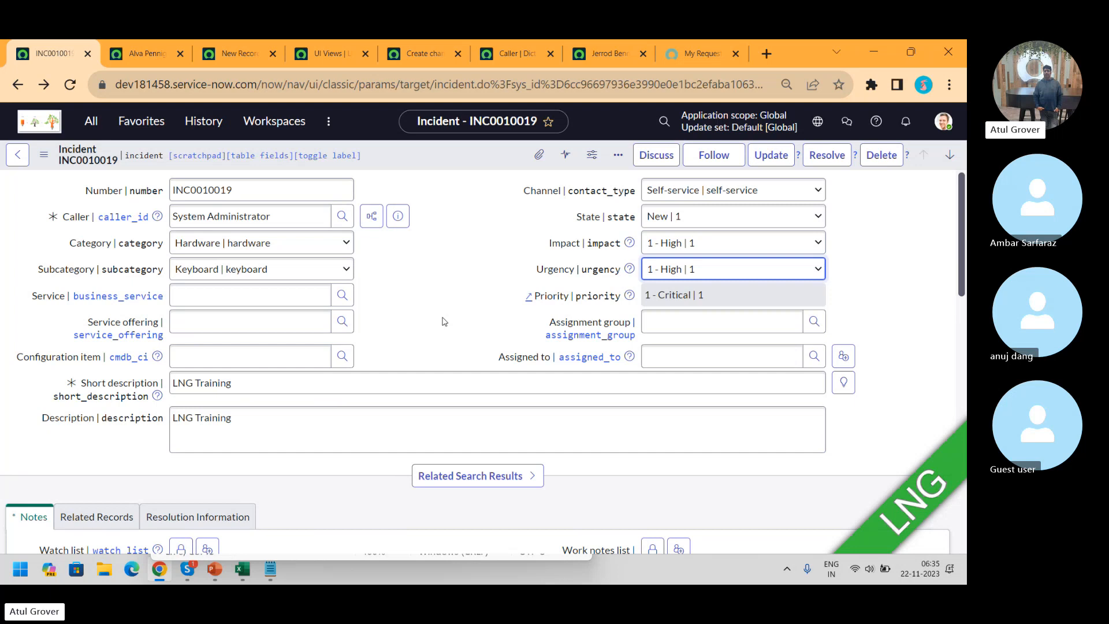
Filter the All menu for 'look' and open Priority Lookup Rules without saving the incident
left_click(99, 126)
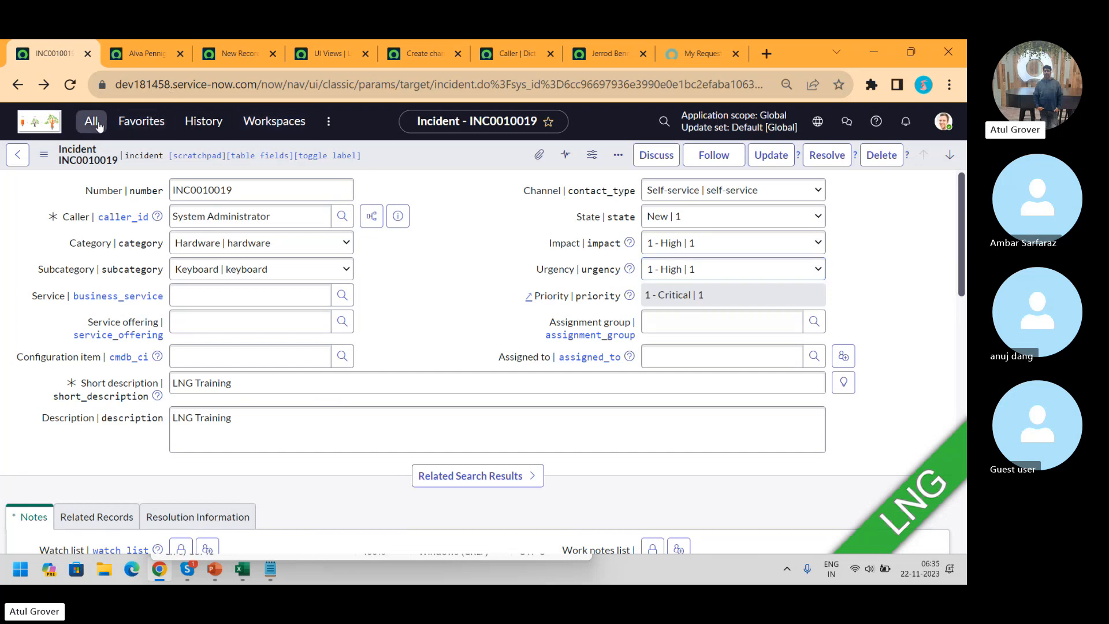
type("loo")
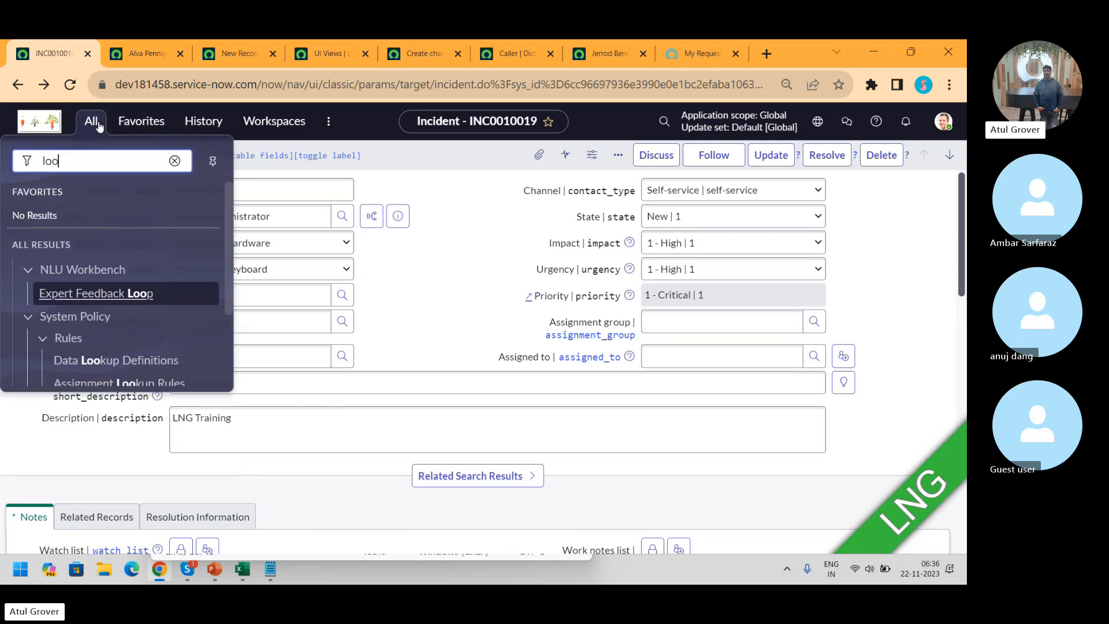
type("k")
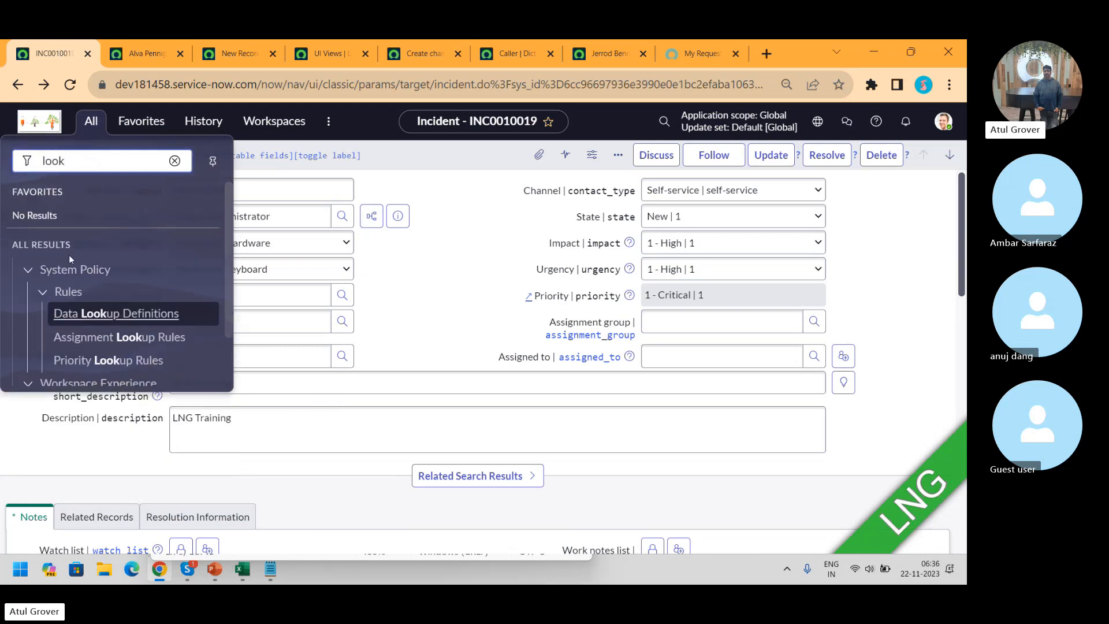
left_click(100, 361)
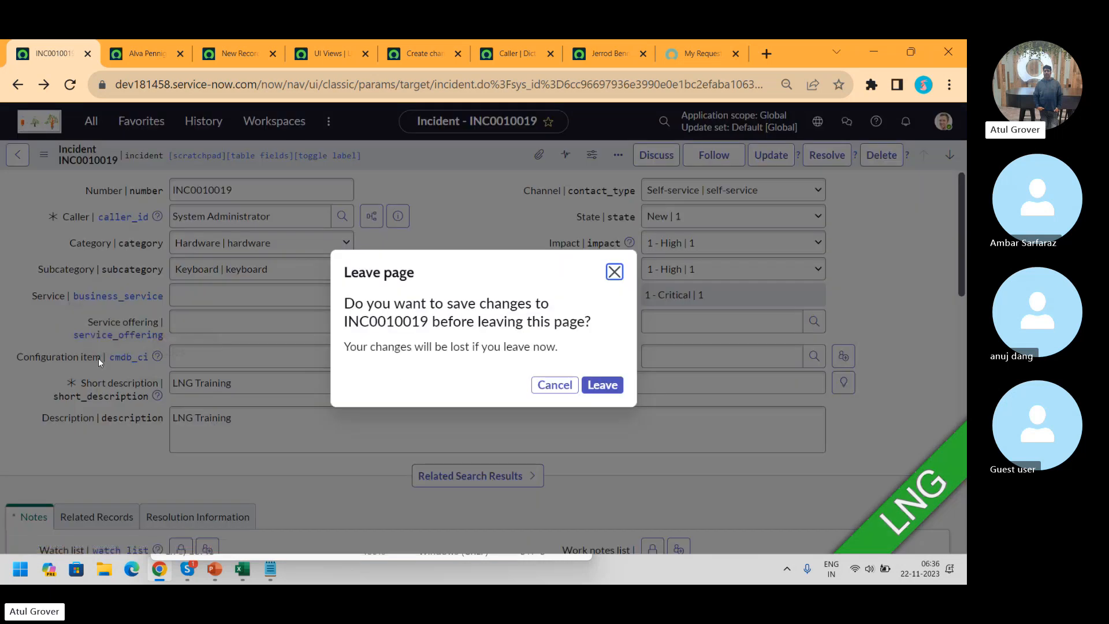
left_click(603, 386)
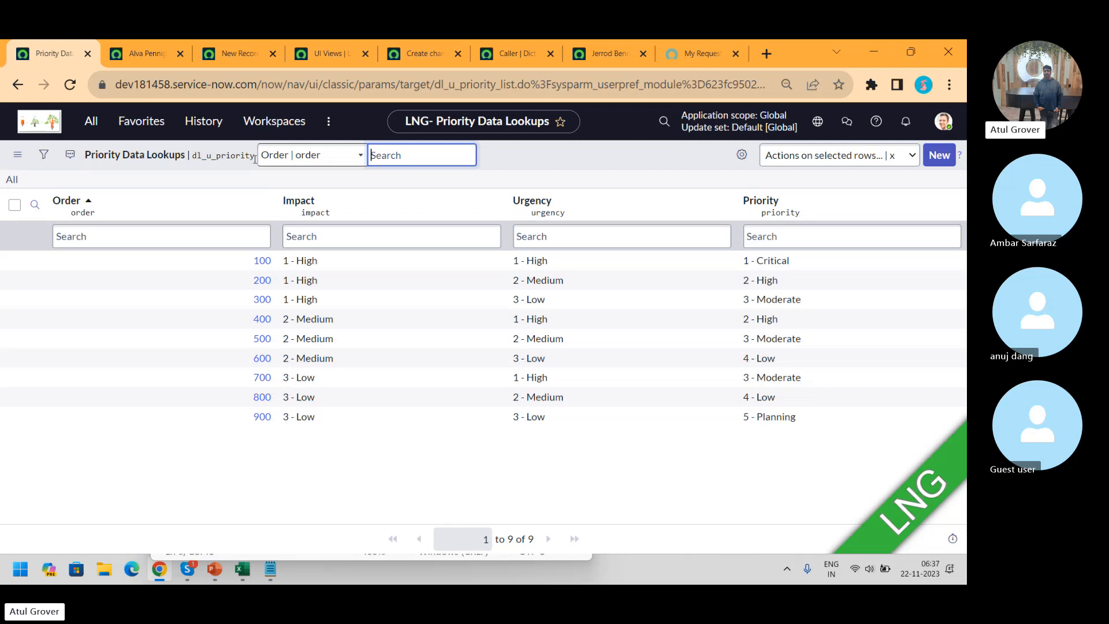
Open the Priority Lookup record from the Data Lookup Definitions list
left_click(90, 136)
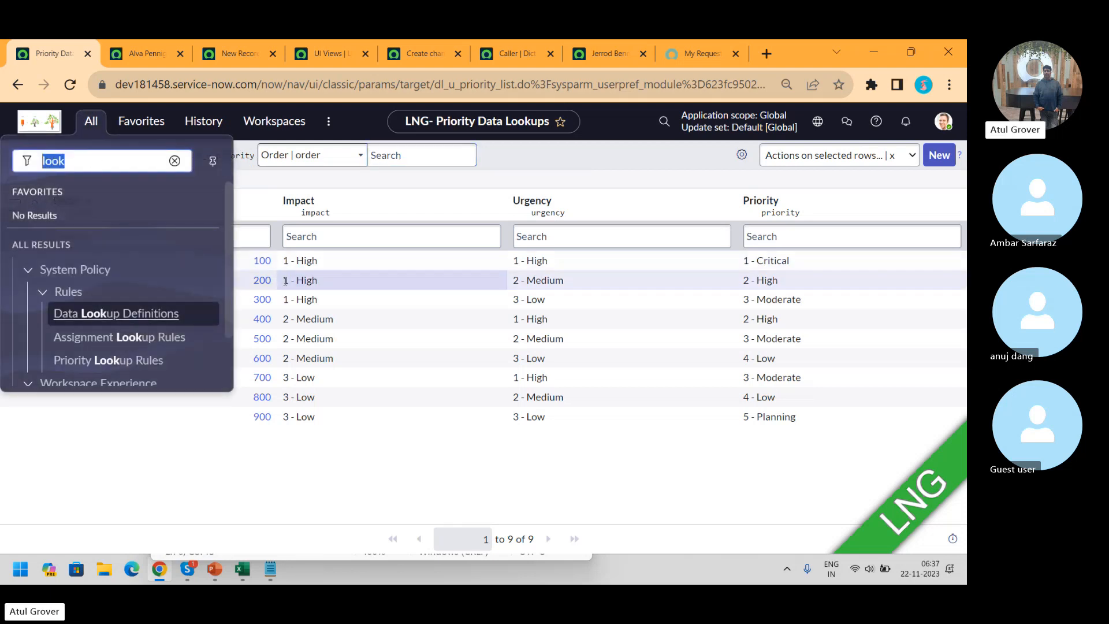
left_click_drag(228, 269, 228, 343)
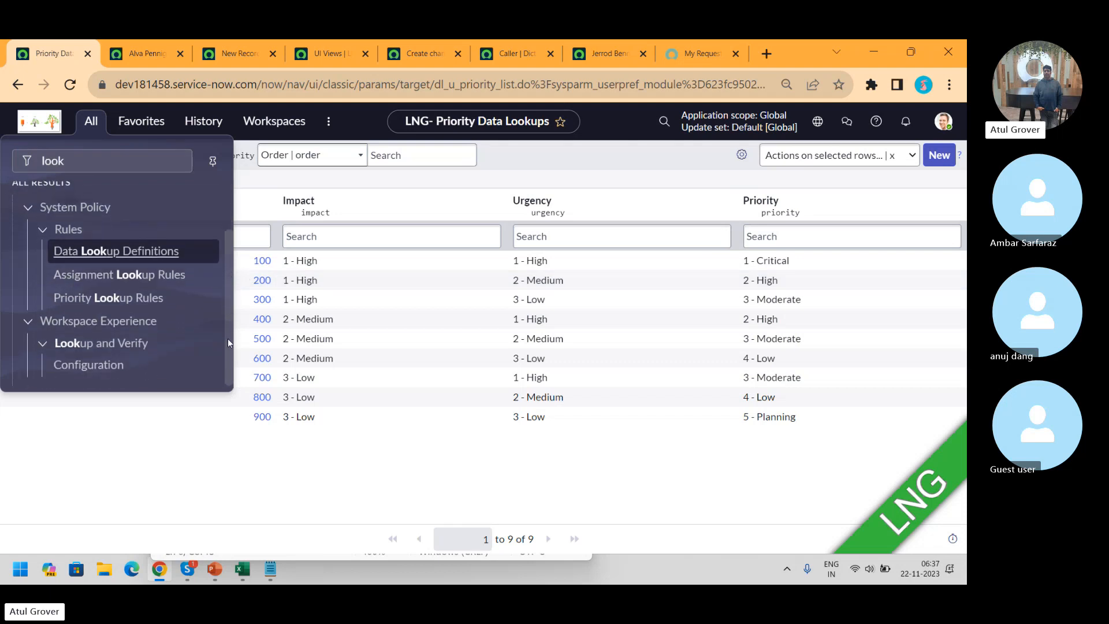
left_click(117, 252)
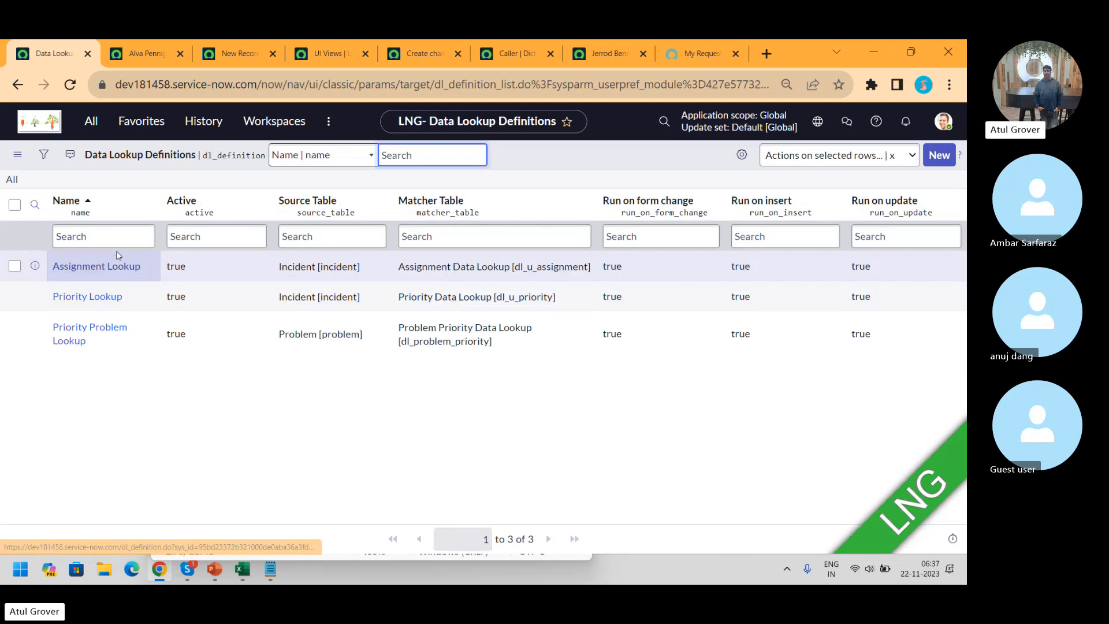
left_click(88, 298)
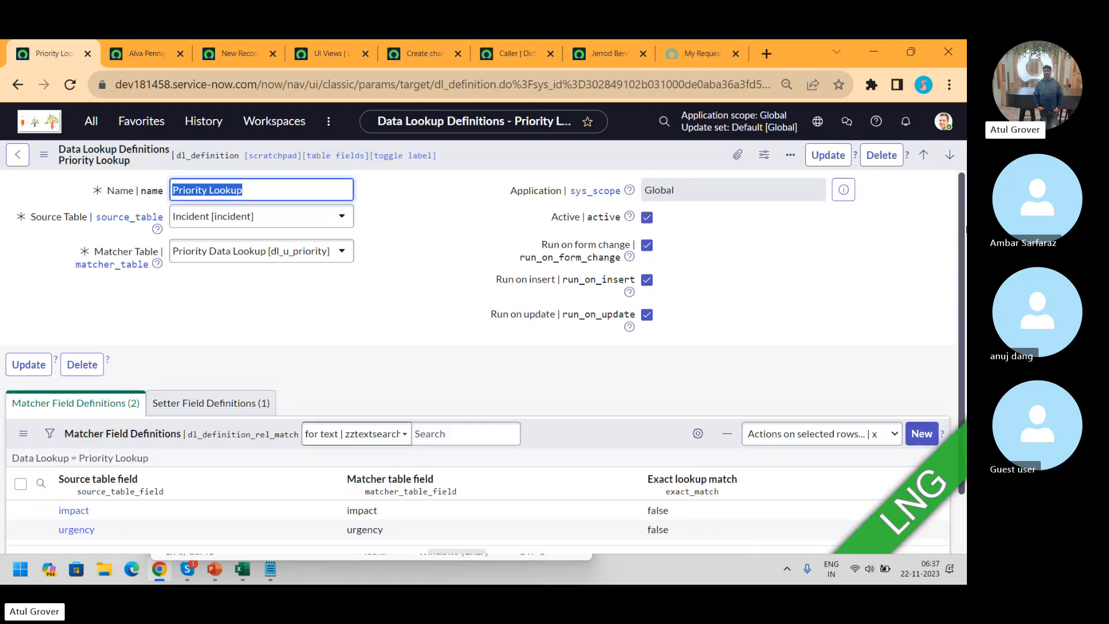
Review Priority Lookup's Setter Field Definitions, then switch to the Skype call window
scroll(462, 347, "down", 1)
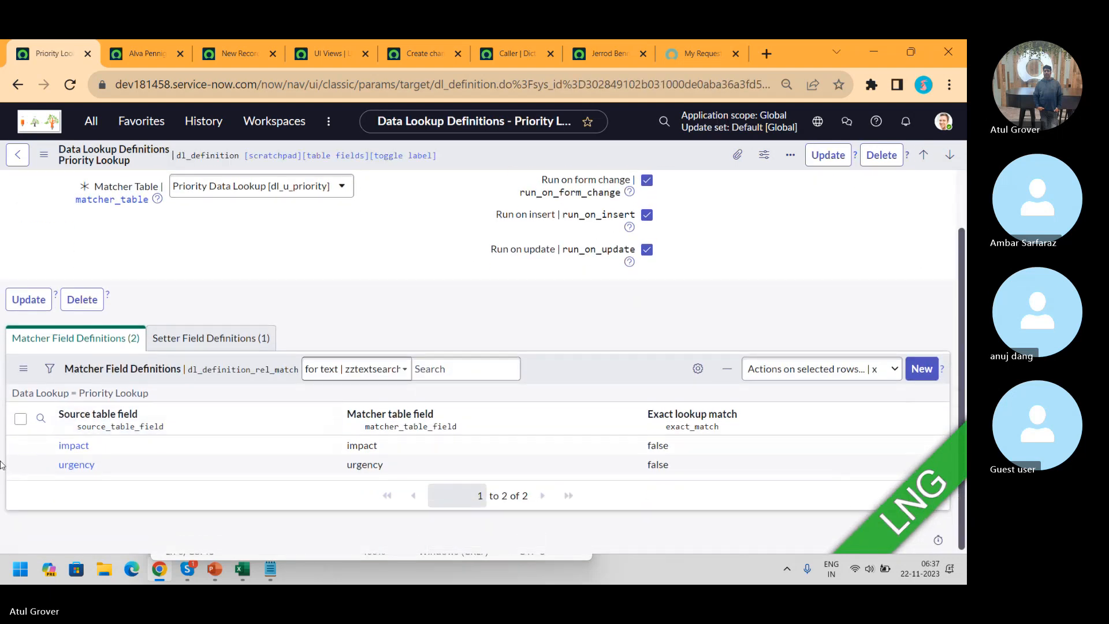
left_click(199, 339)
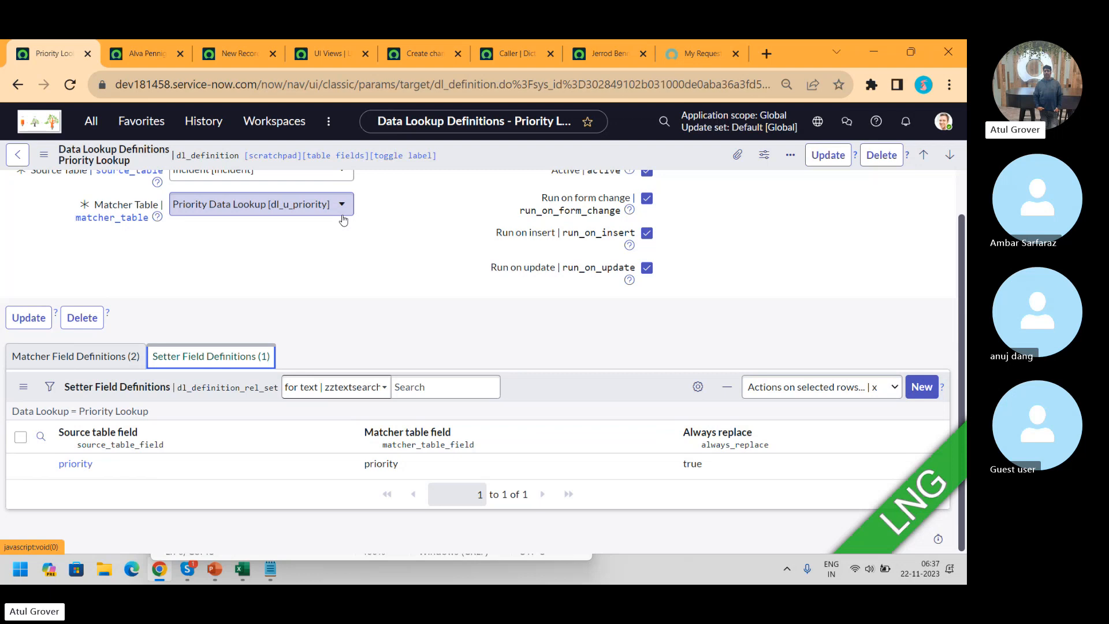
key("alt+Tab")
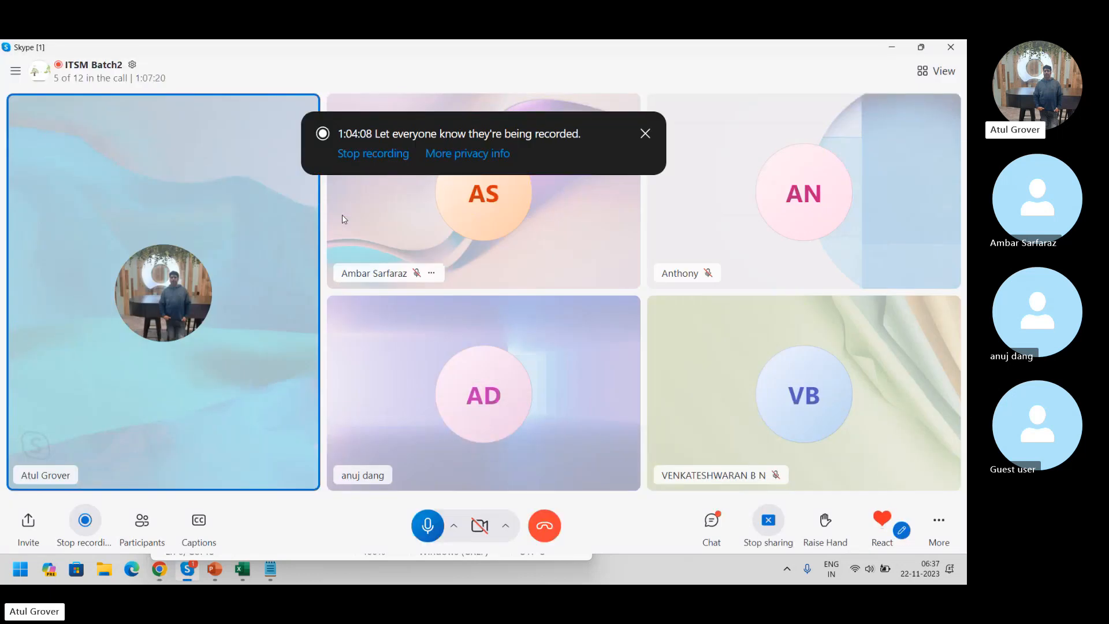